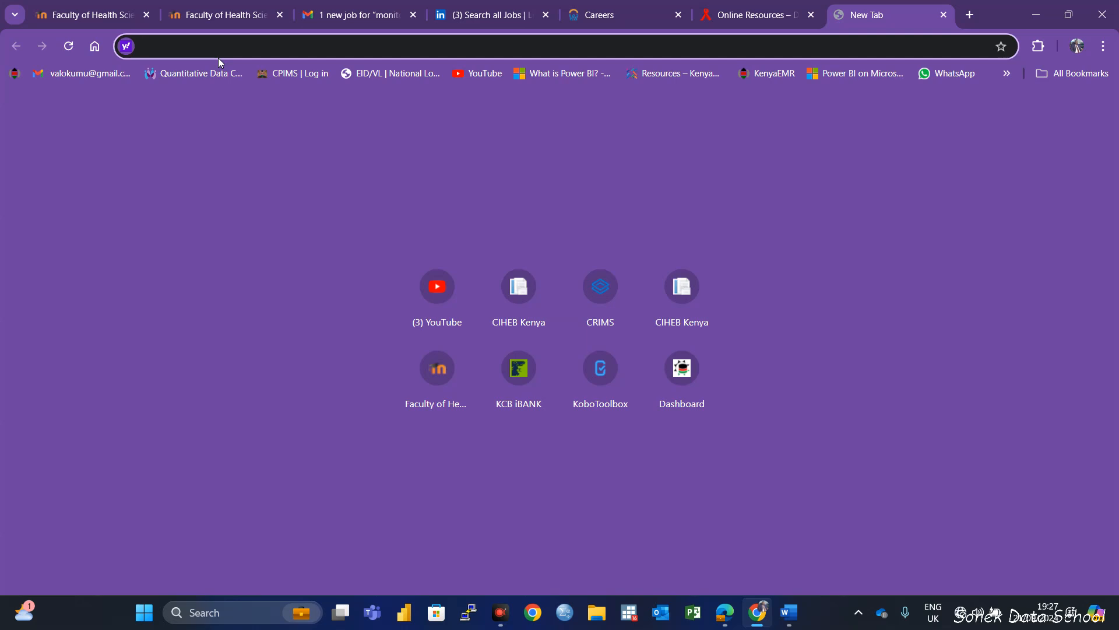
# Open the KoboToolbox login page at kf.kobotoolbox.org/accounts/login and log in with the prefilled credentials
pyautogui.write('kf')
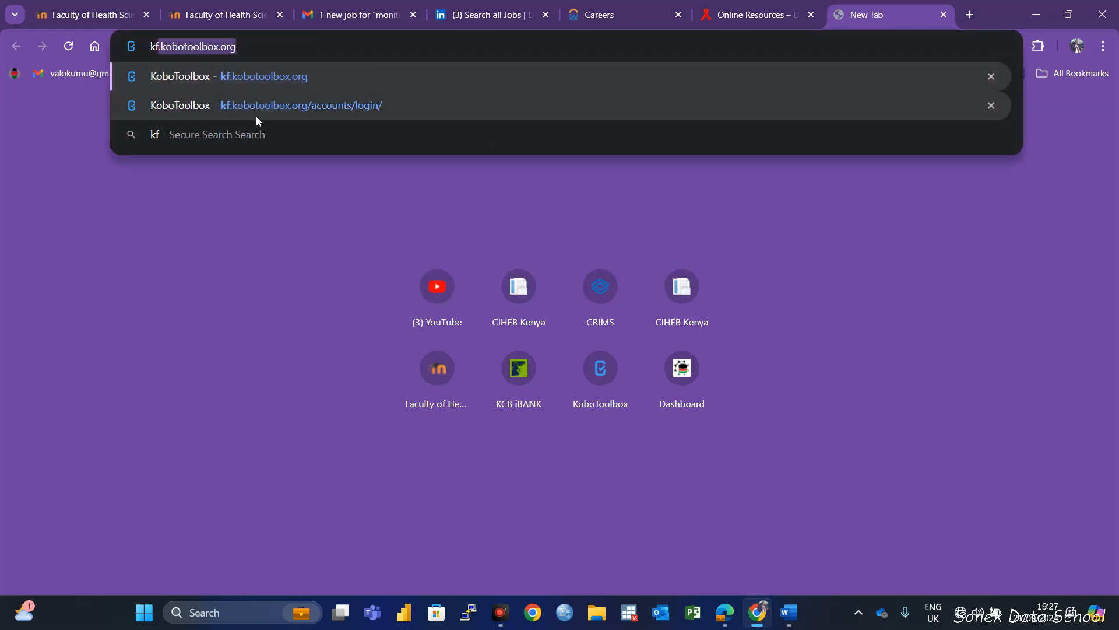
pyautogui.click(299, 110)
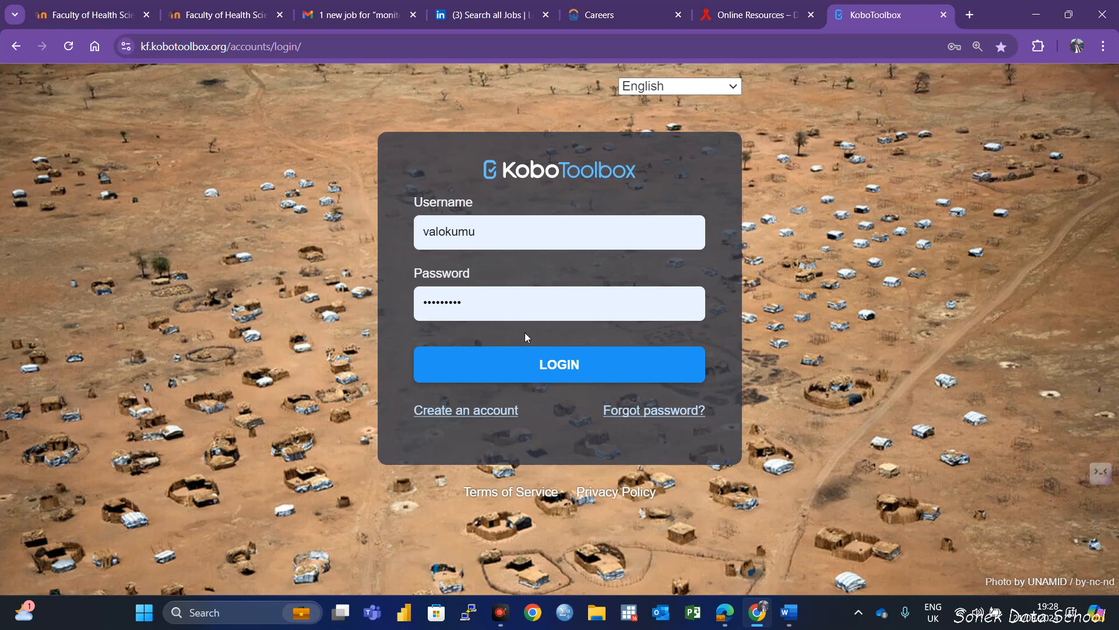
pyautogui.click(567, 368)
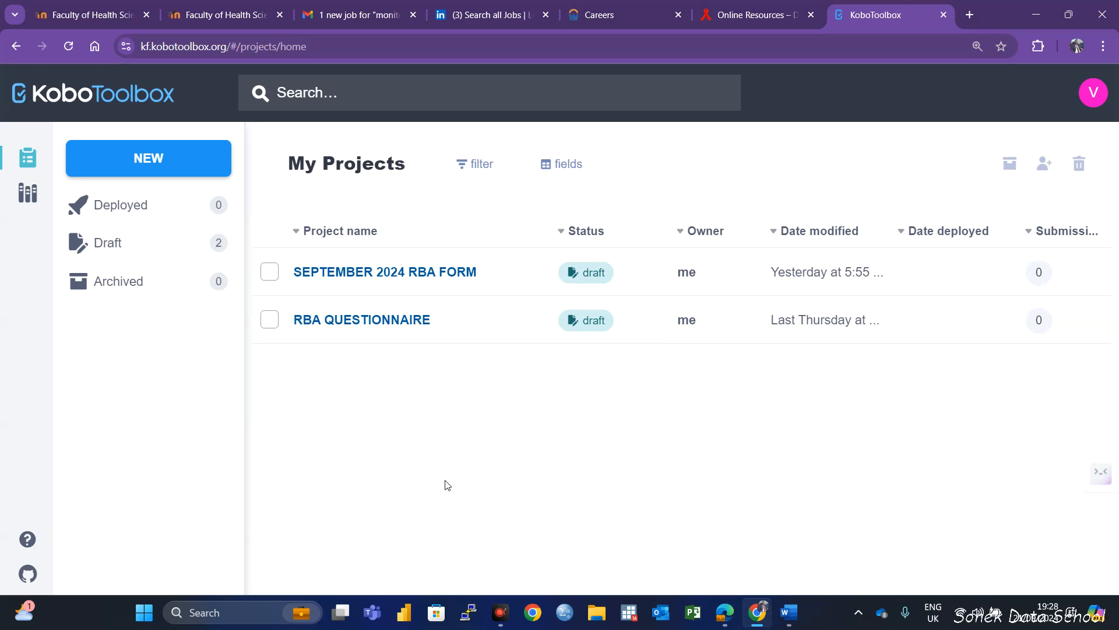
# Open the RBA QUESTIONNAIRE project and start editing its form
pyautogui.click(366, 322)
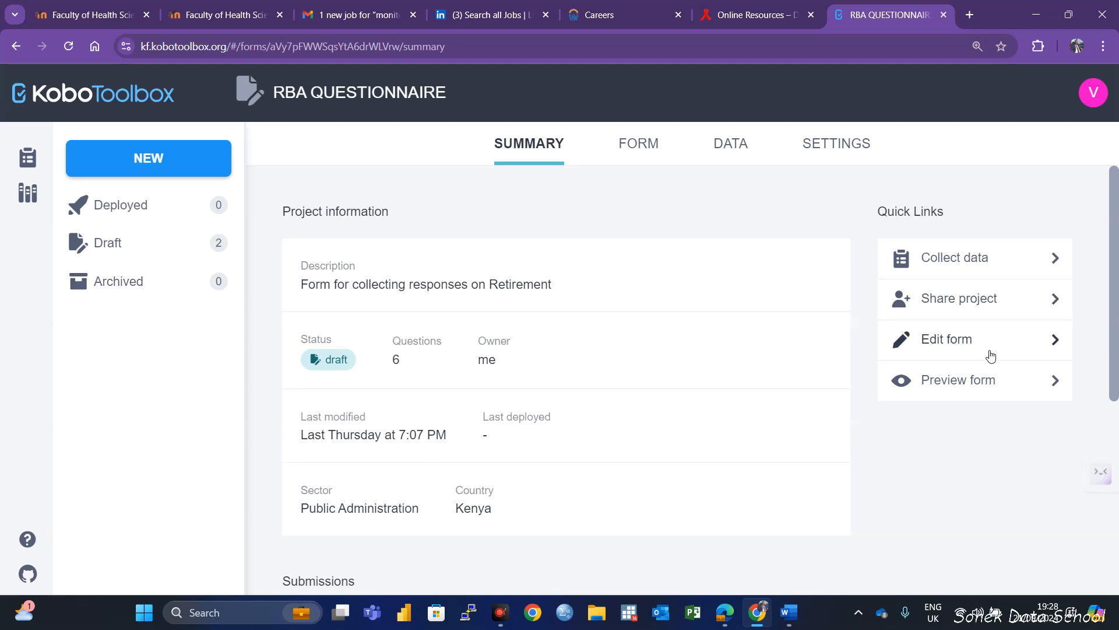
pyautogui.click(945, 341)
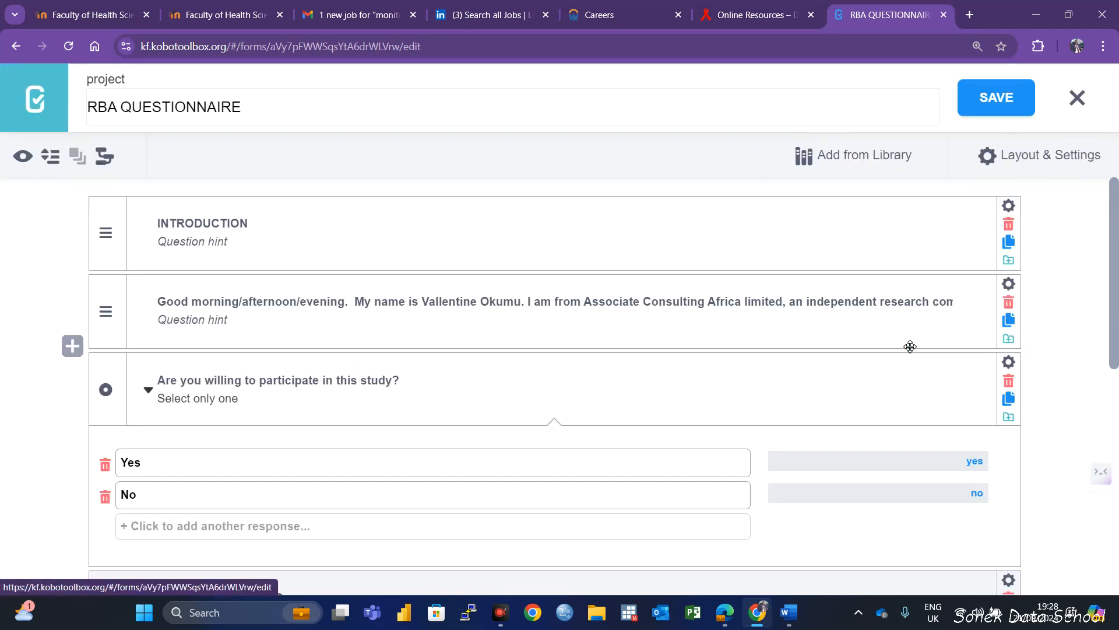
# Examine the study participation question with its response options and the questions in the RESPONDENT DETAILS group
pyautogui.scroll(-1, 560, 420)
pyautogui.scroll(-8, 534, 446)
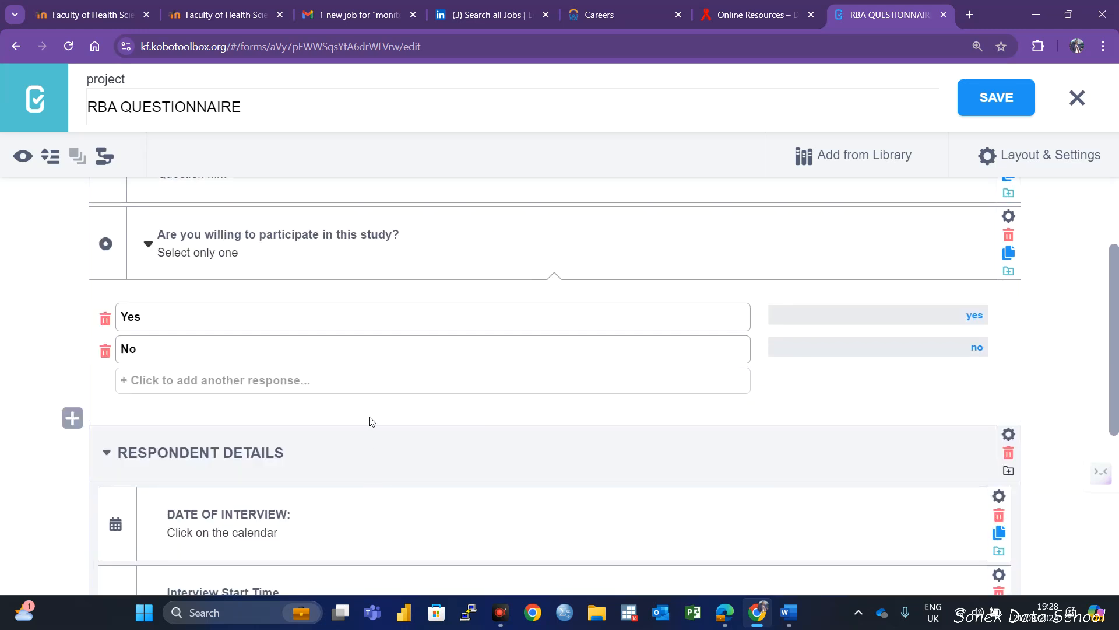
pyautogui.scroll(5, 228, 466)
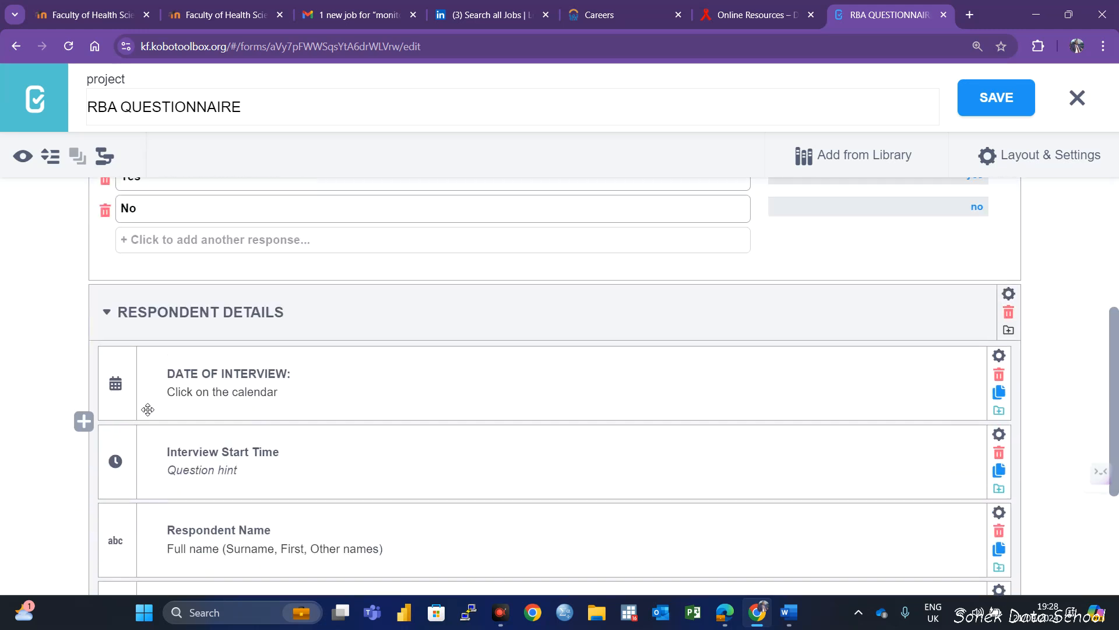
pyautogui.scroll(-5, 330, 561)
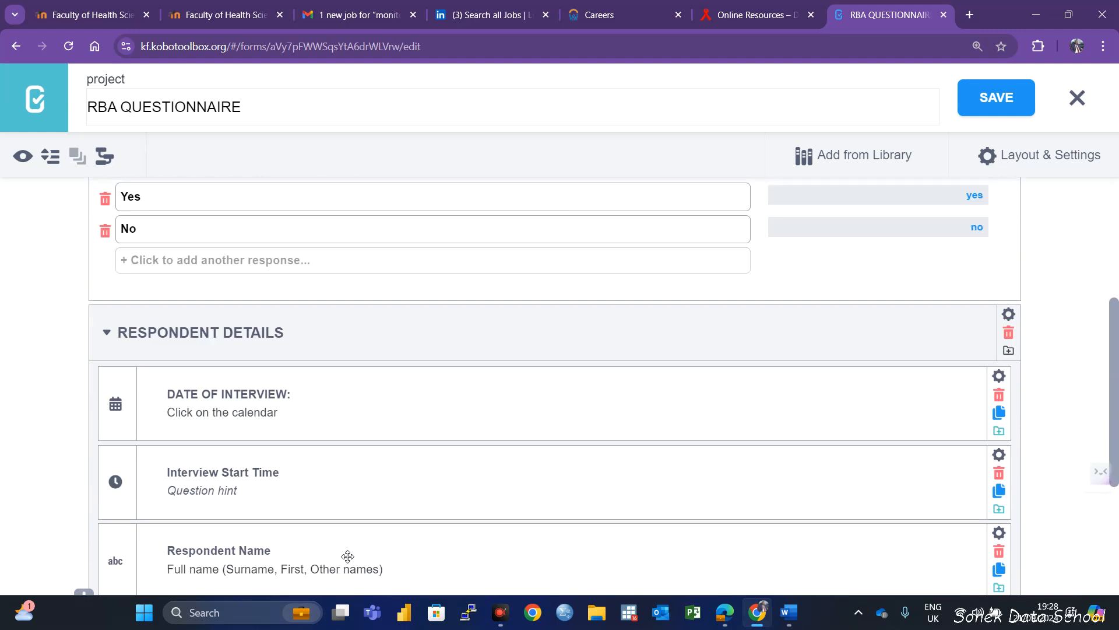
pyautogui.scroll(4, 341, 373)
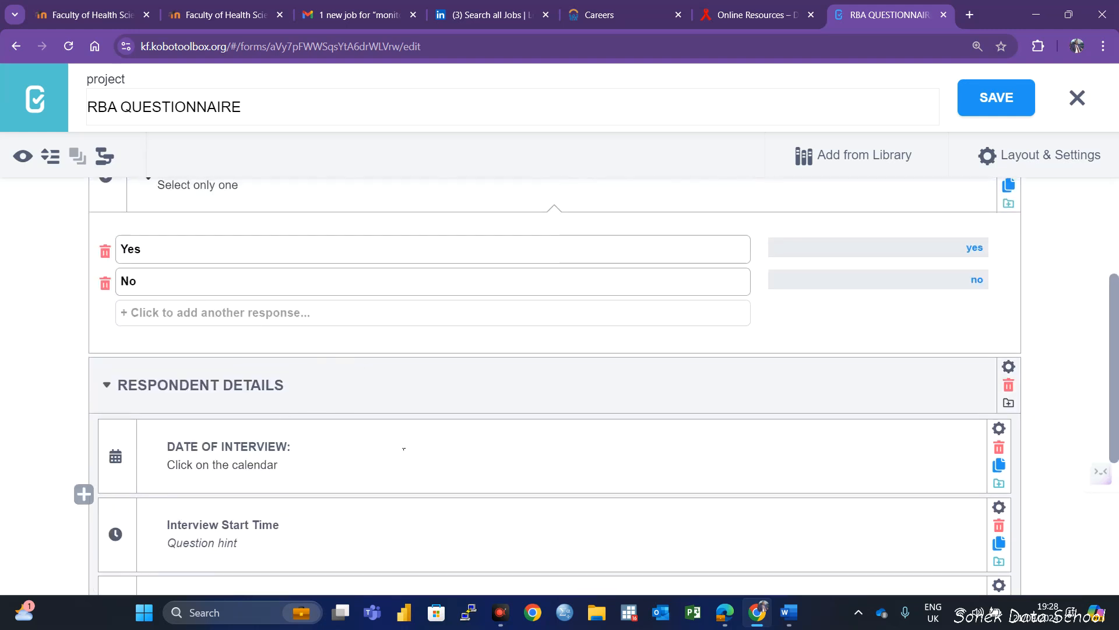
pyautogui.scroll(3, 346, 417)
pyautogui.scroll(-5, 240, 410)
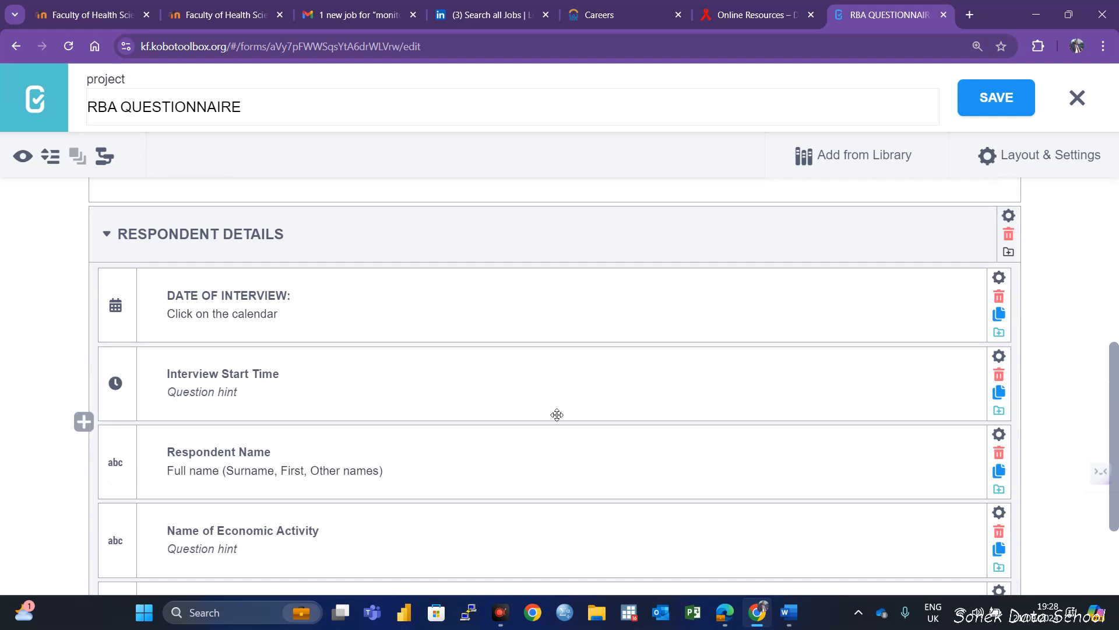
pyautogui.scroll(-2, 516, 428)
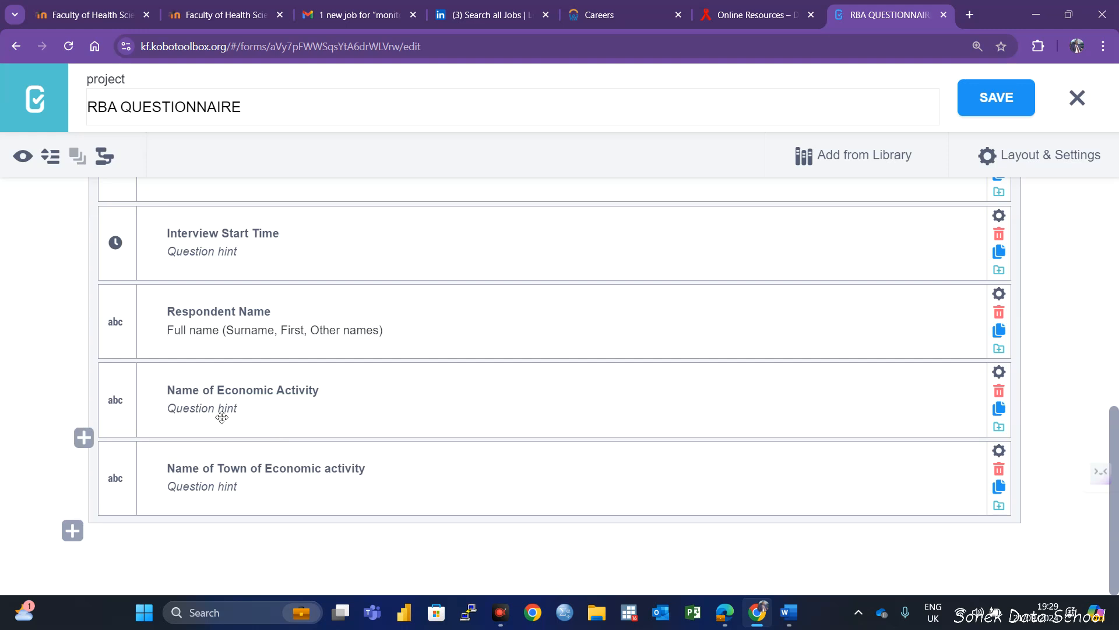
pyautogui.scroll(3, 222, 417)
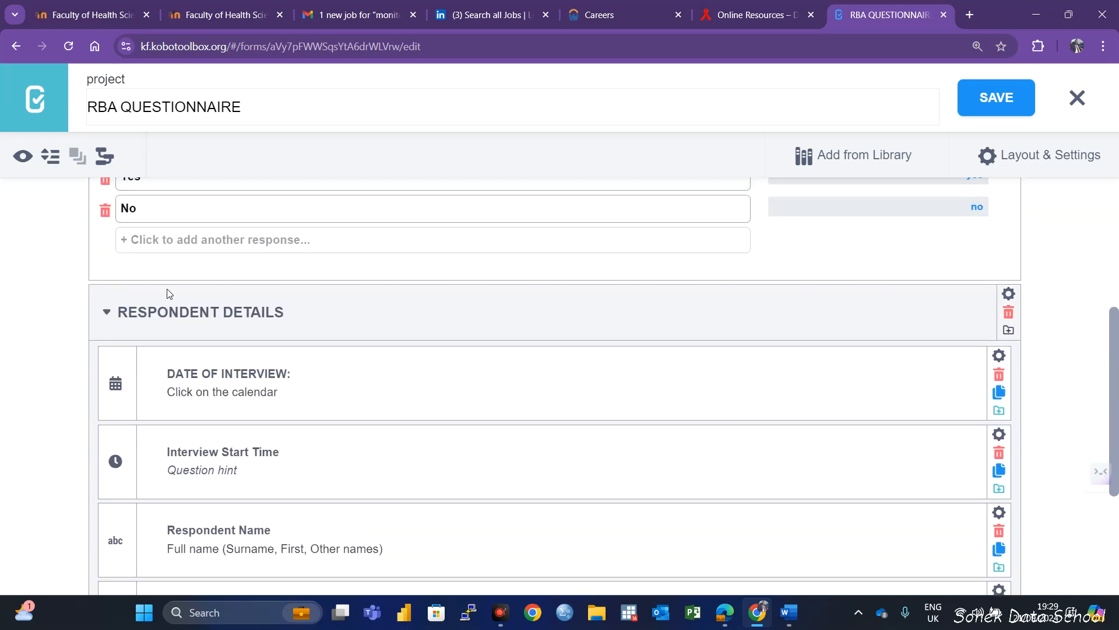
pyautogui.scroll(3, 168, 293)
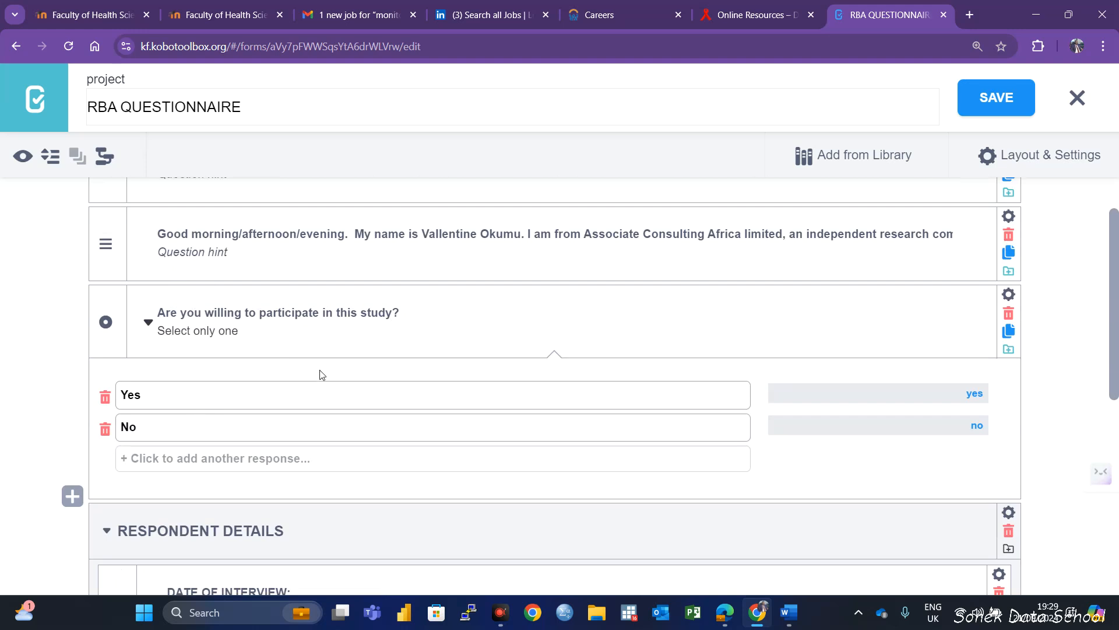
pyautogui.scroll(-1, 226, 452)
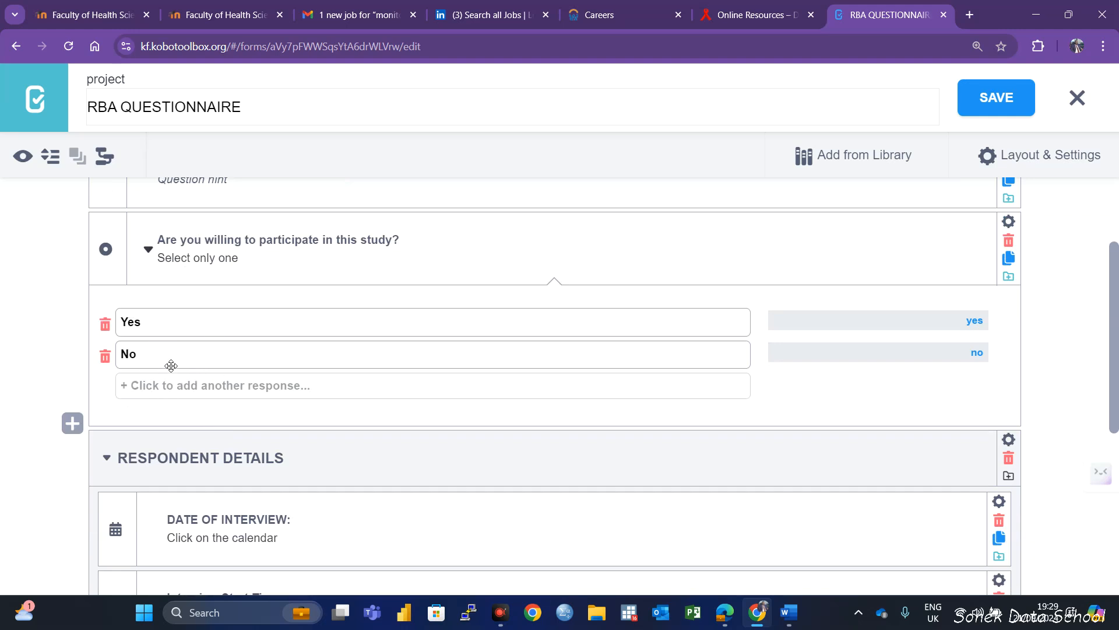
pyautogui.scroll(-3, 240, 432)
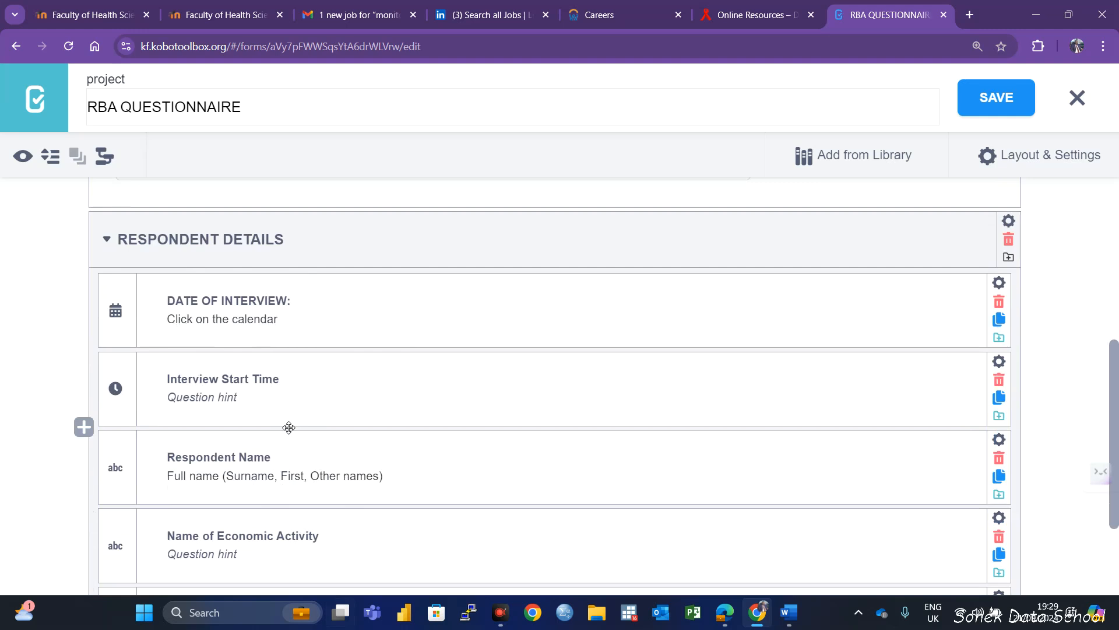
pyautogui.scroll(3, 288, 427)
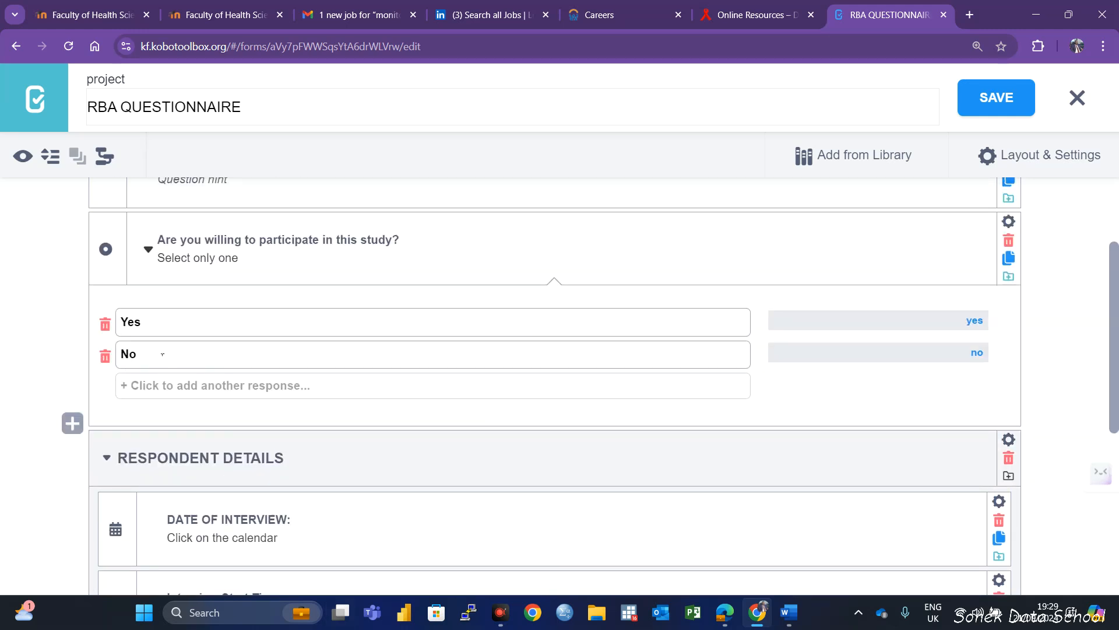
pyautogui.scroll(-5, 228, 365)
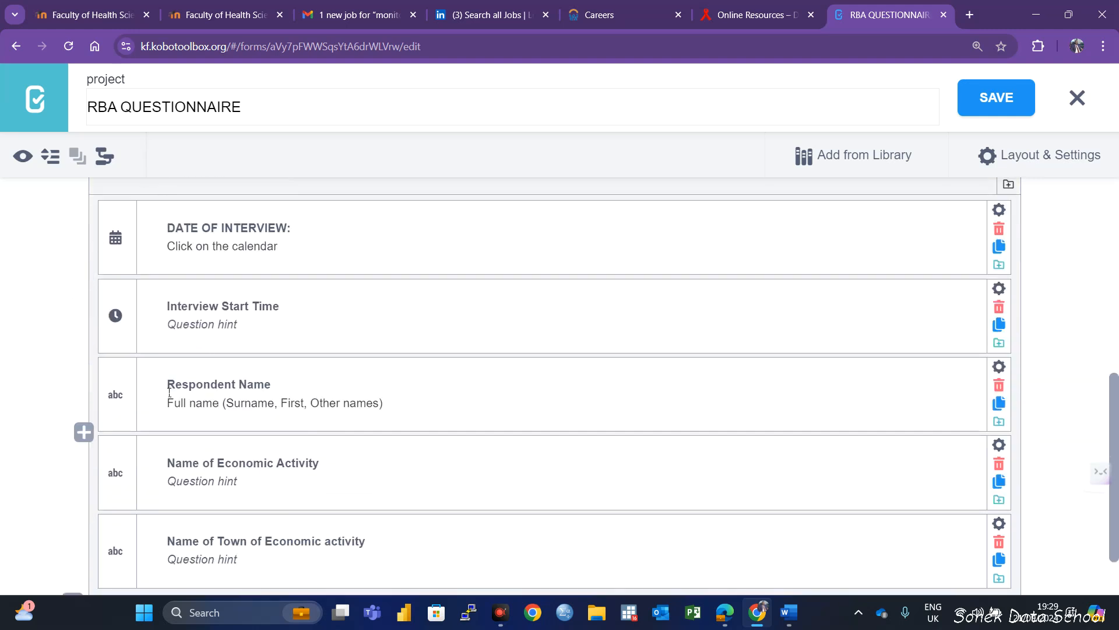
pyautogui.scroll(4, 243, 458)
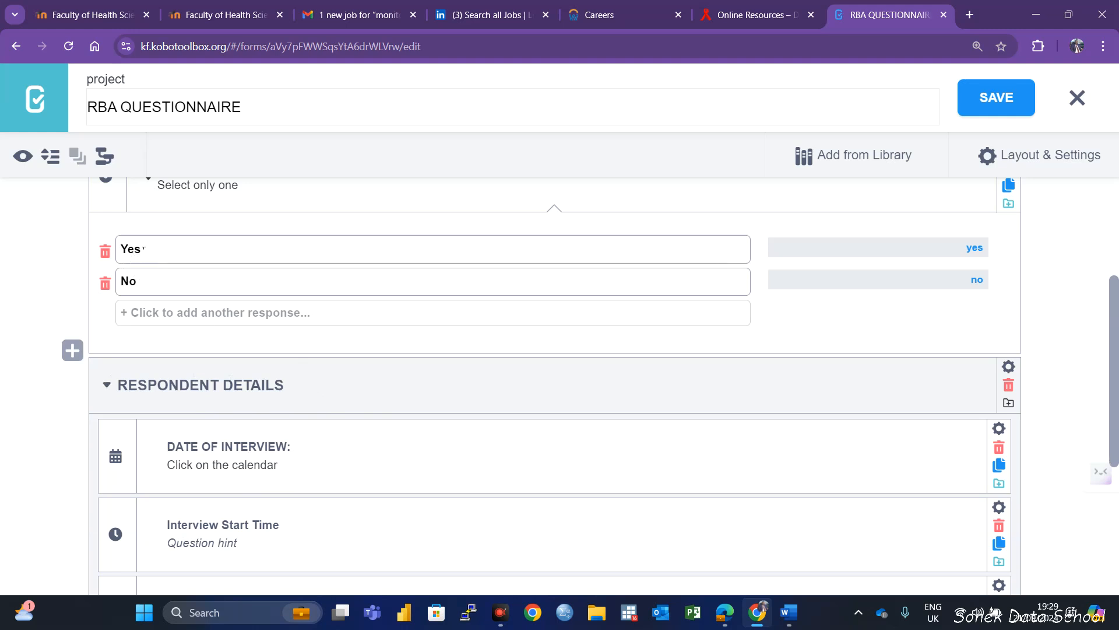
pyautogui.scroll(3, 167, 279)
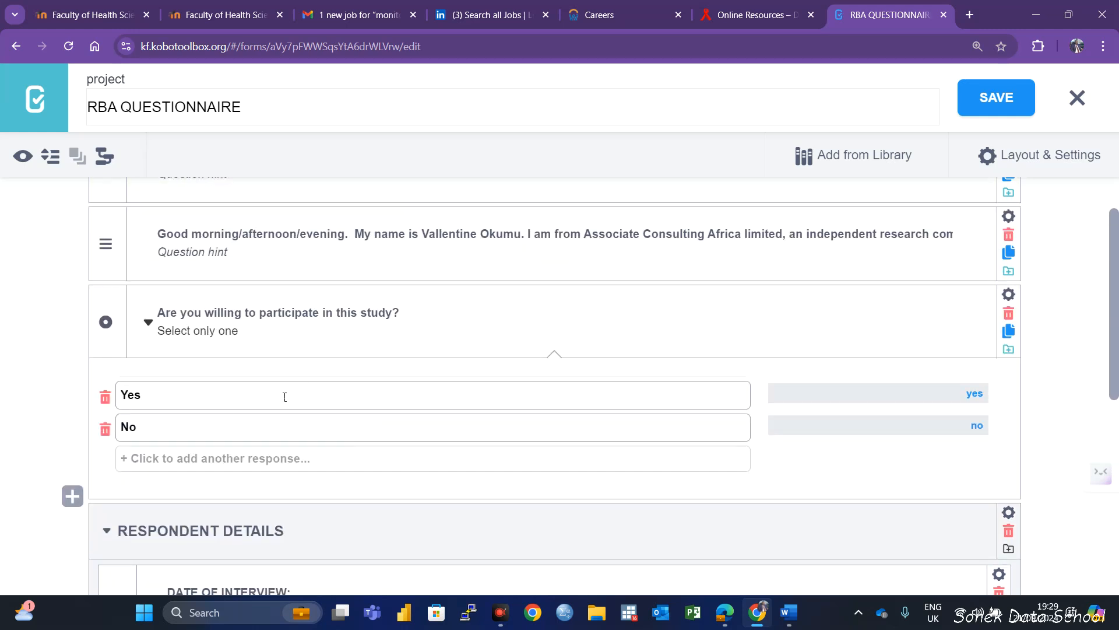
# Open the skip logic settings of the RESPONDENT DETAILS group and add a condition
pyautogui.scroll(-3, 440, 434)
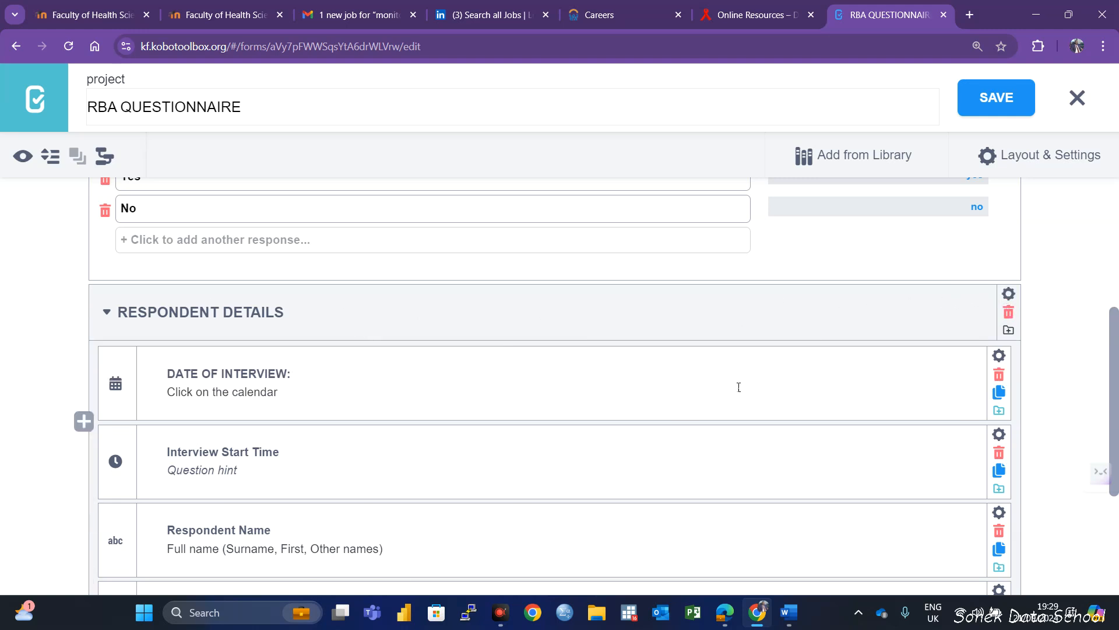
pyautogui.scroll(-1, 957, 313)
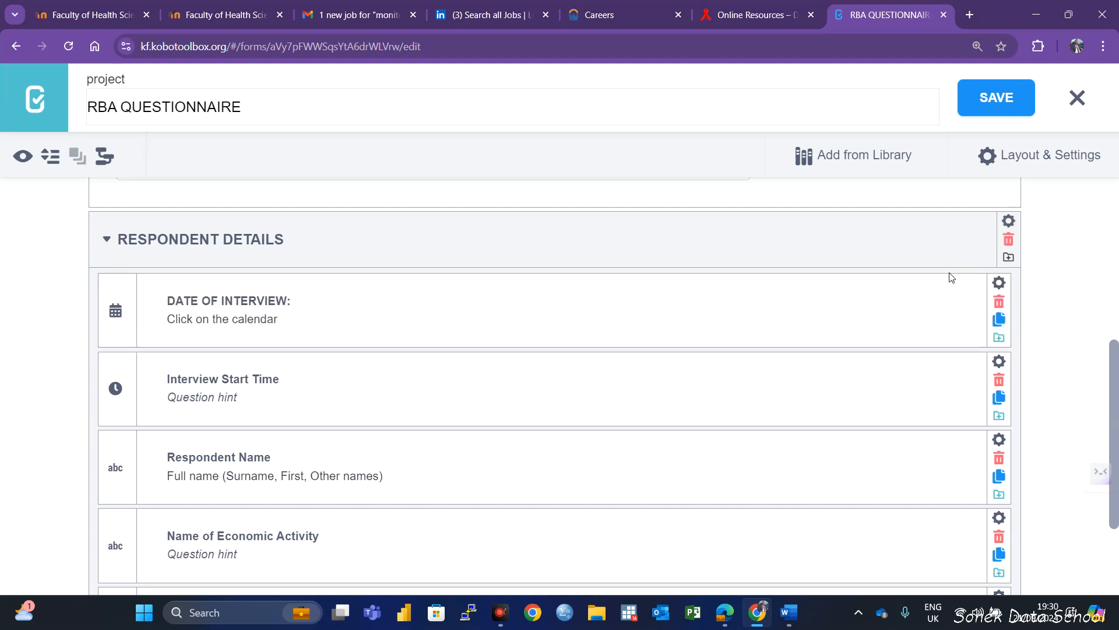
pyautogui.click(1009, 223)
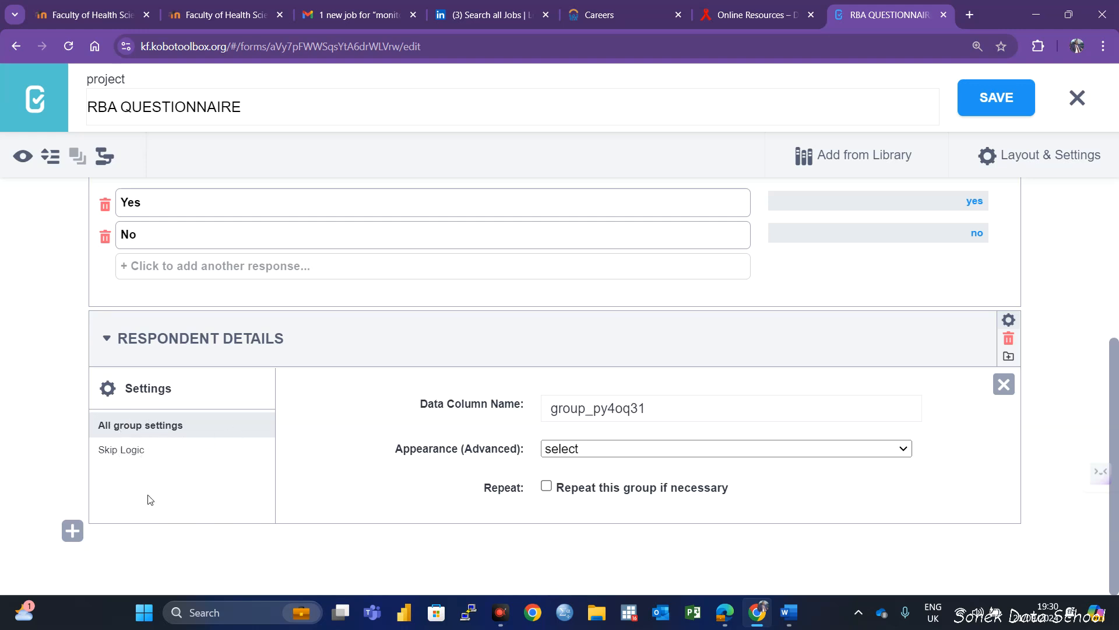
pyautogui.click(128, 451)
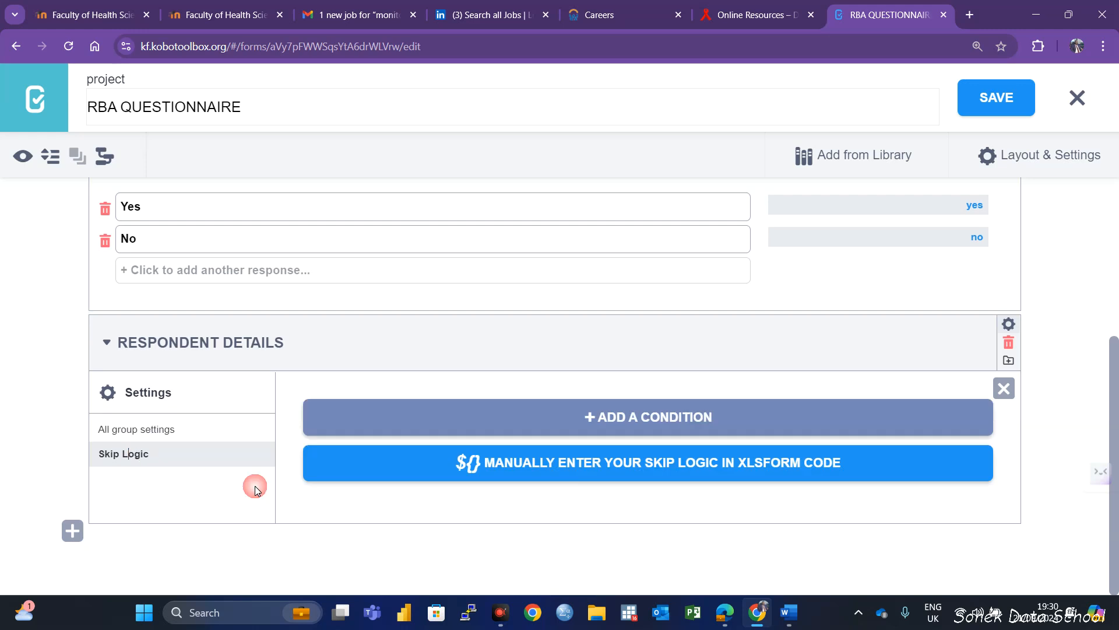
pyautogui.click(646, 420)
pyautogui.scroll(-1, 603, 478)
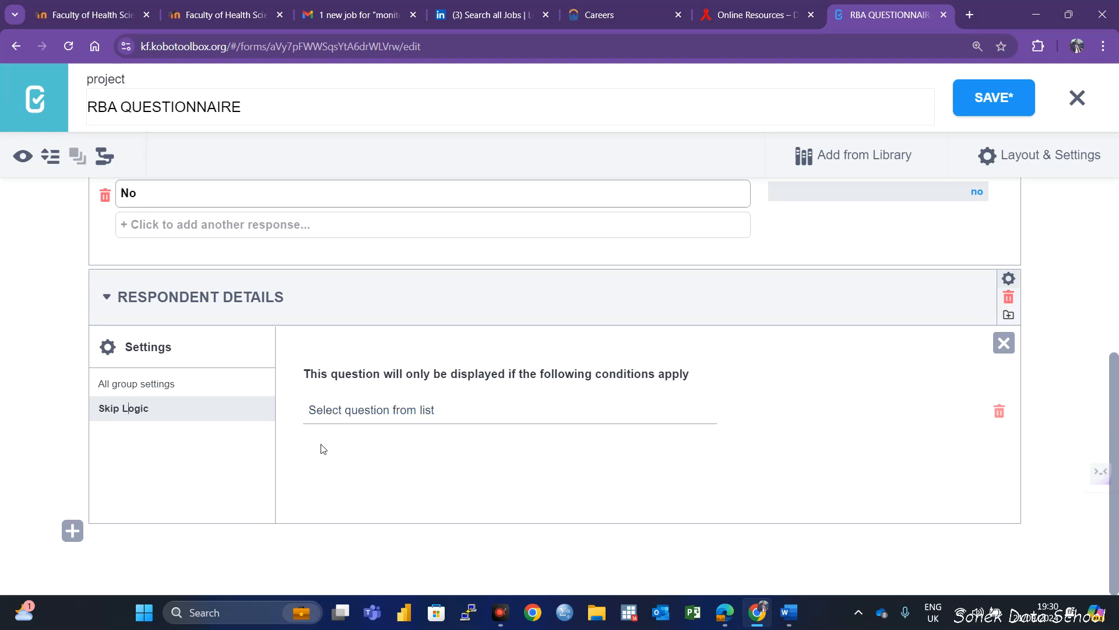
# Set the group's display condition to "Are you willing to participate in this study?" = Yes and save the form
pyautogui.click(375, 416)
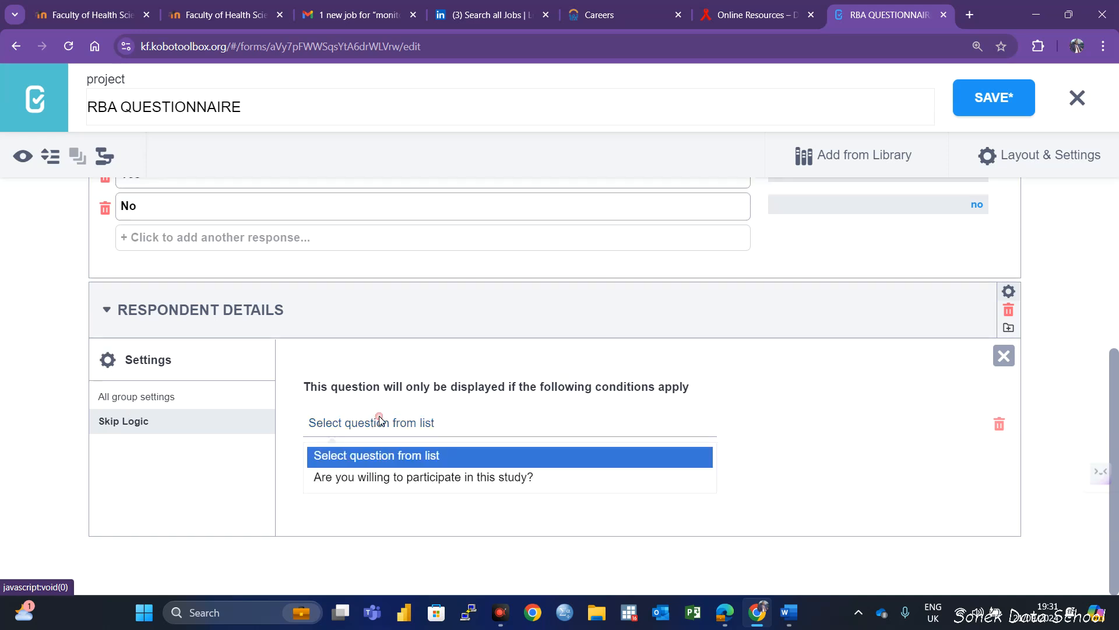
pyautogui.click(456, 479)
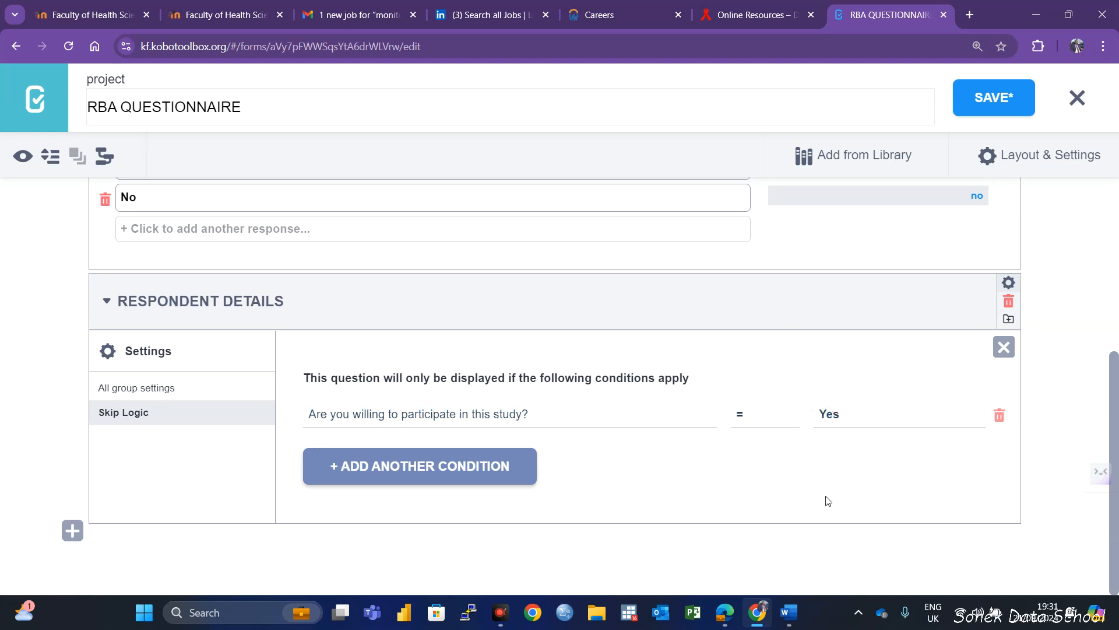
pyautogui.click(836, 416)
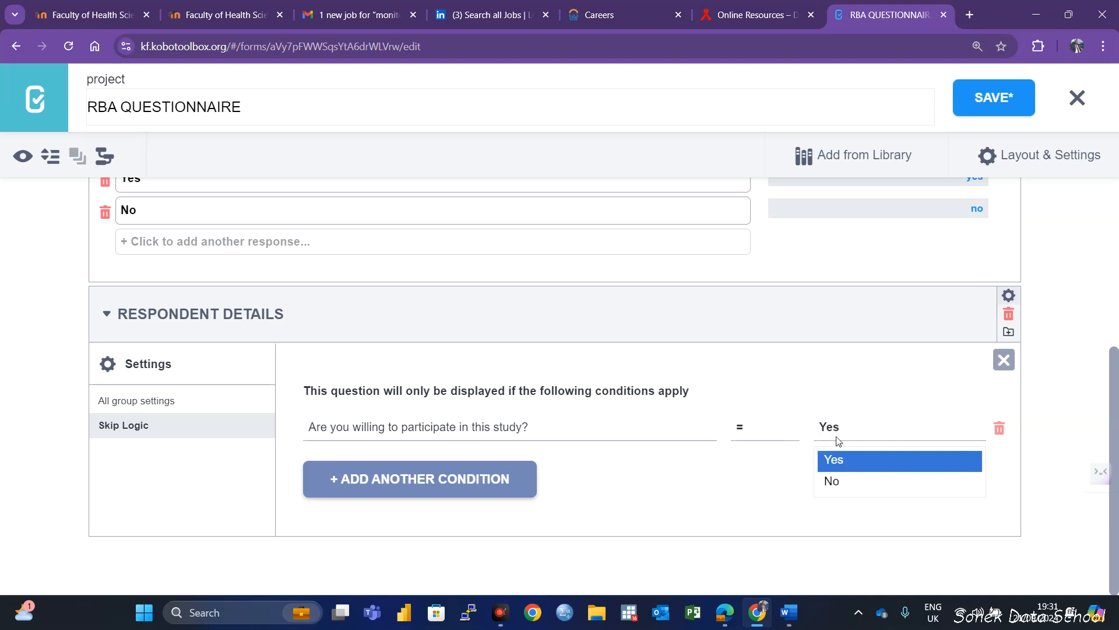
pyautogui.click(843, 461)
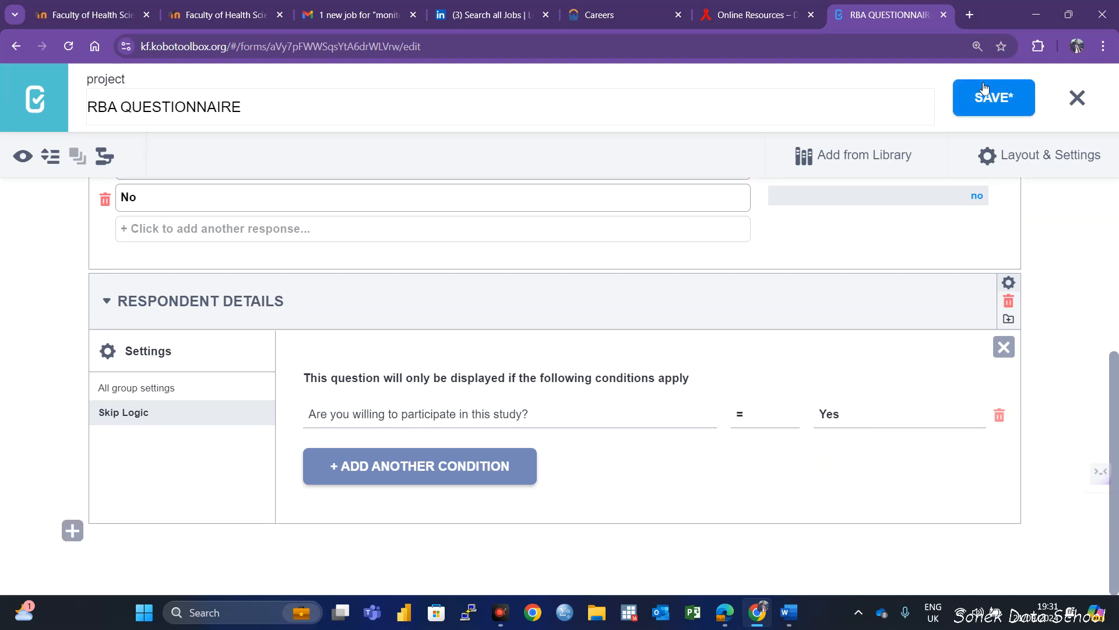
pyautogui.click(998, 99)
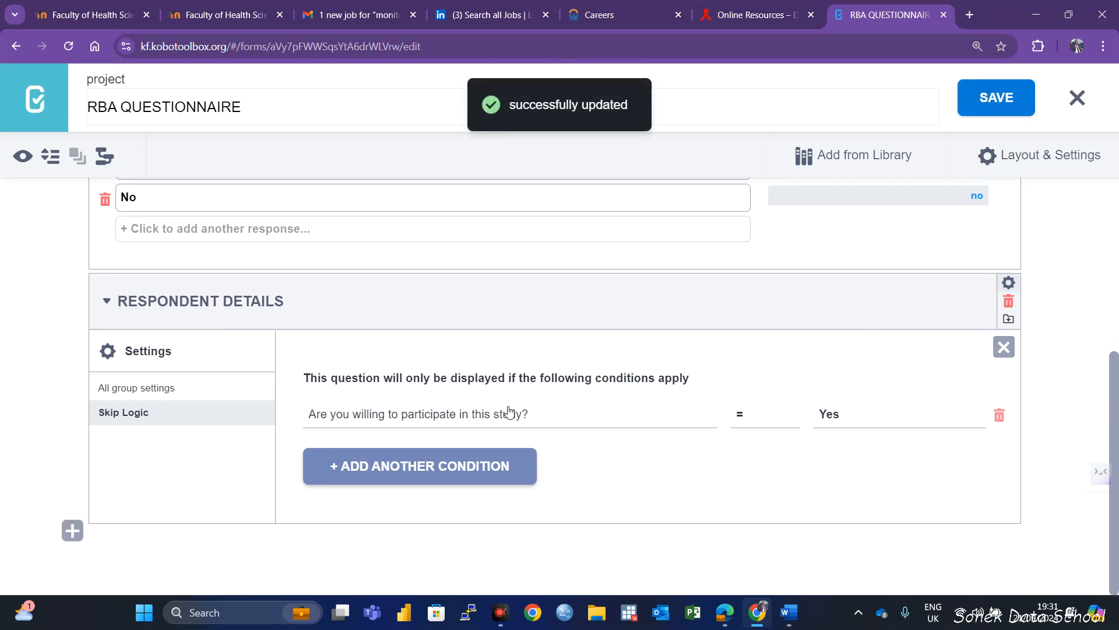
# Preview the form and answer Yes to "Are you willing to participate in this study?" to test the skip logic
pyautogui.scroll(3, 447, 384)
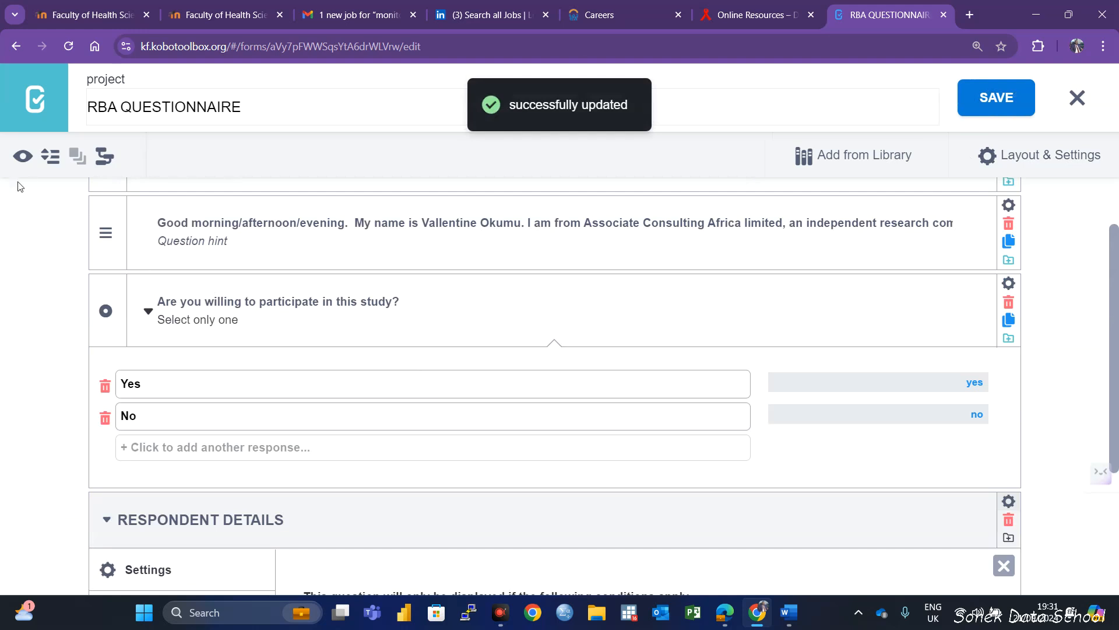
pyautogui.click(22, 158)
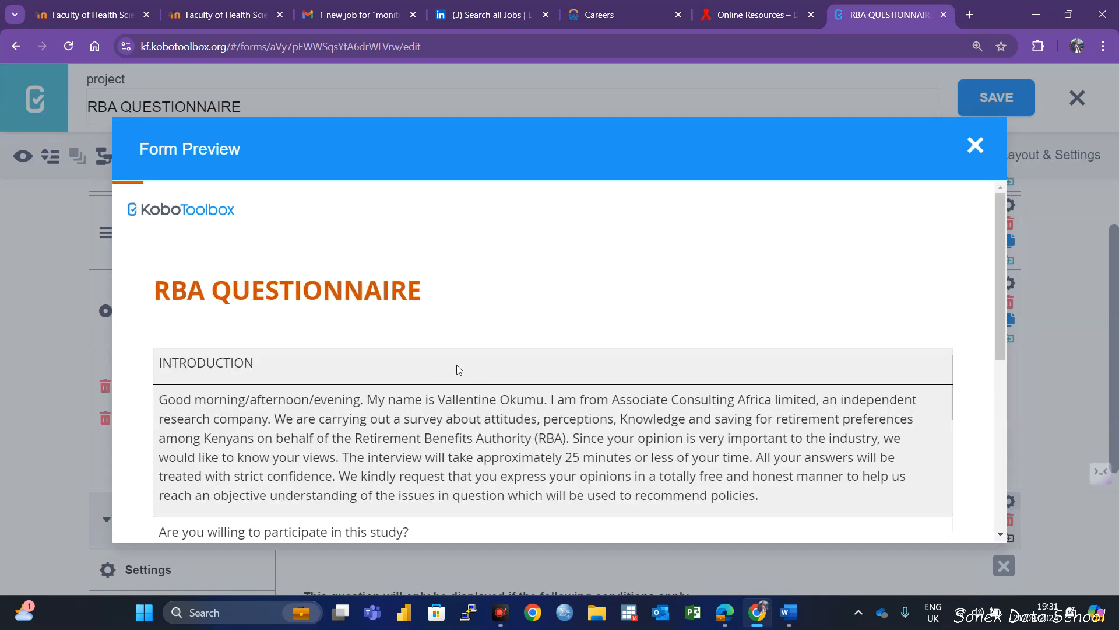
pyautogui.scroll(-4, 457, 365)
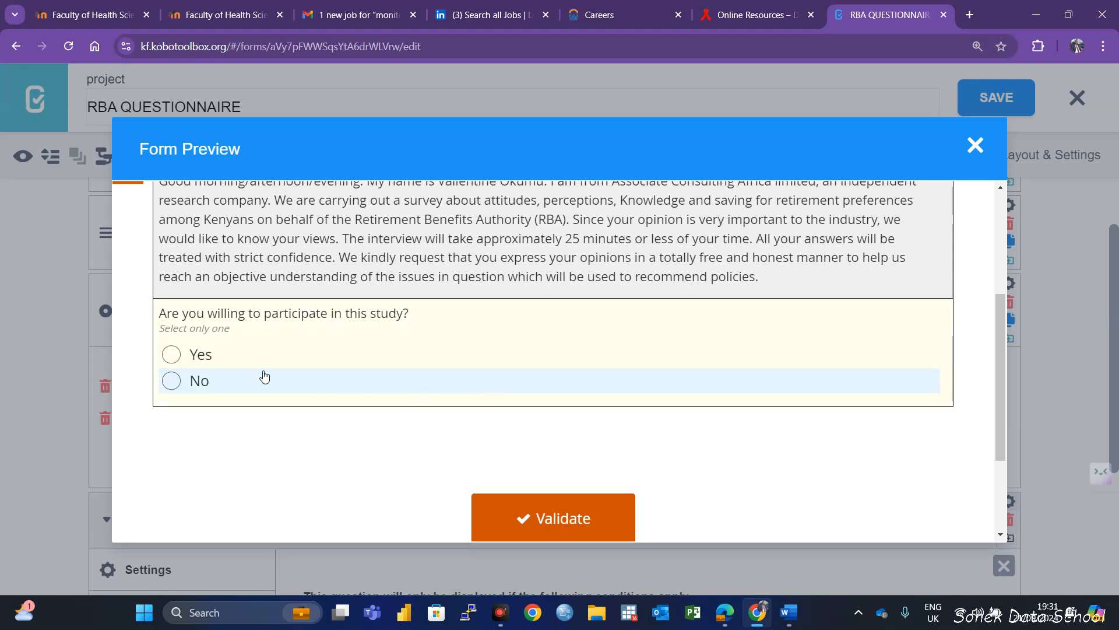
pyautogui.click(171, 355)
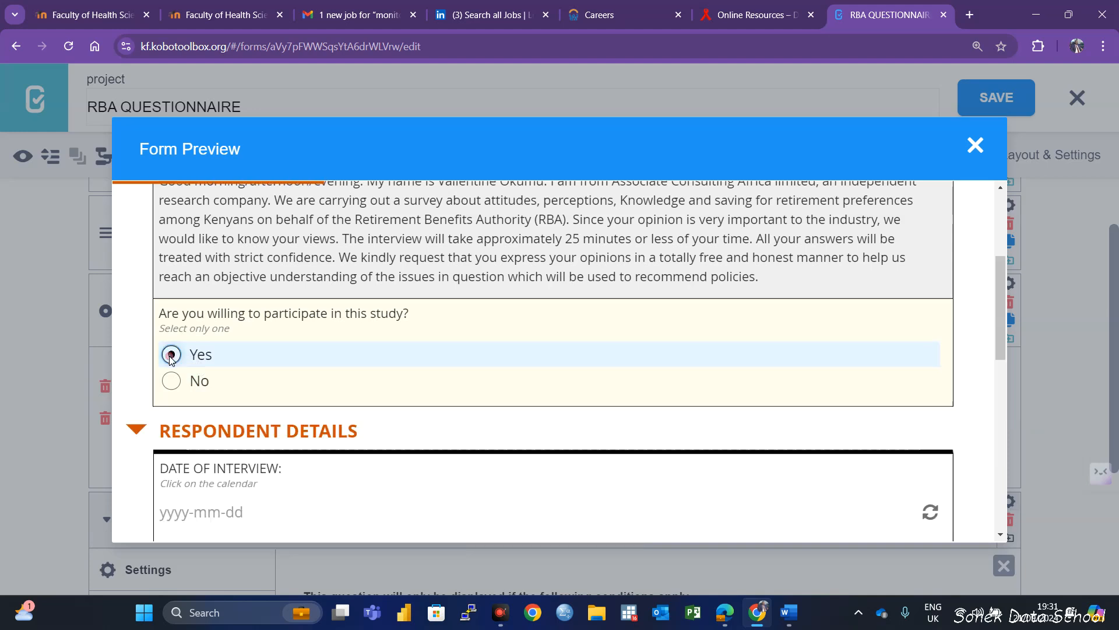
# Examine the RESPONDENT DETAILS questions in the form preview, from the interview date to the town of economic activity
pyautogui.scroll(-3, 278, 457)
pyautogui.scroll(-5, 240, 441)
pyautogui.scroll(4, 252, 497)
pyautogui.scroll(-1, 275, 352)
pyautogui.scroll(6, 292, 420)
pyautogui.scroll(-3, 329, 422)
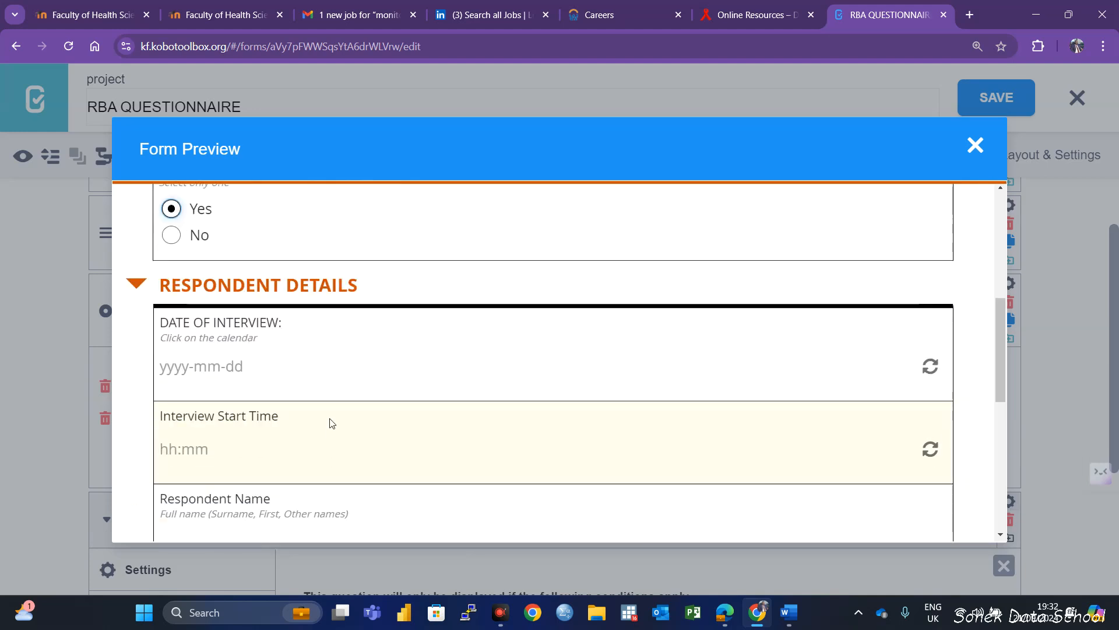
pyautogui.scroll(-3, 317, 507)
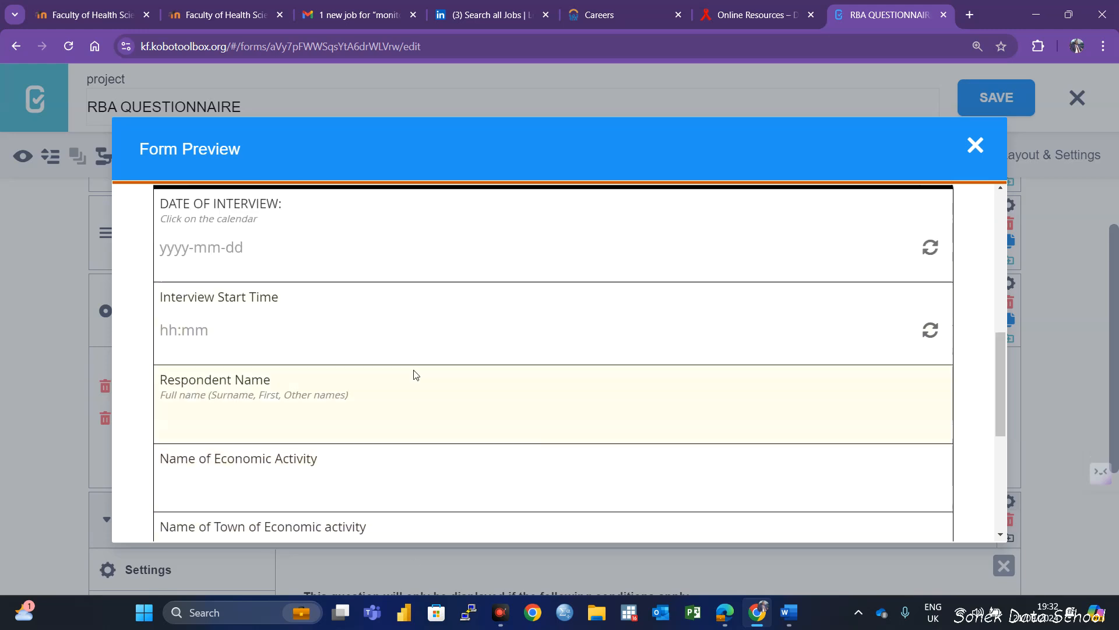
# Close the form preview, save the form and close the RESPONDENT DETAILS group settings
pyautogui.scroll(1, 472, 473)
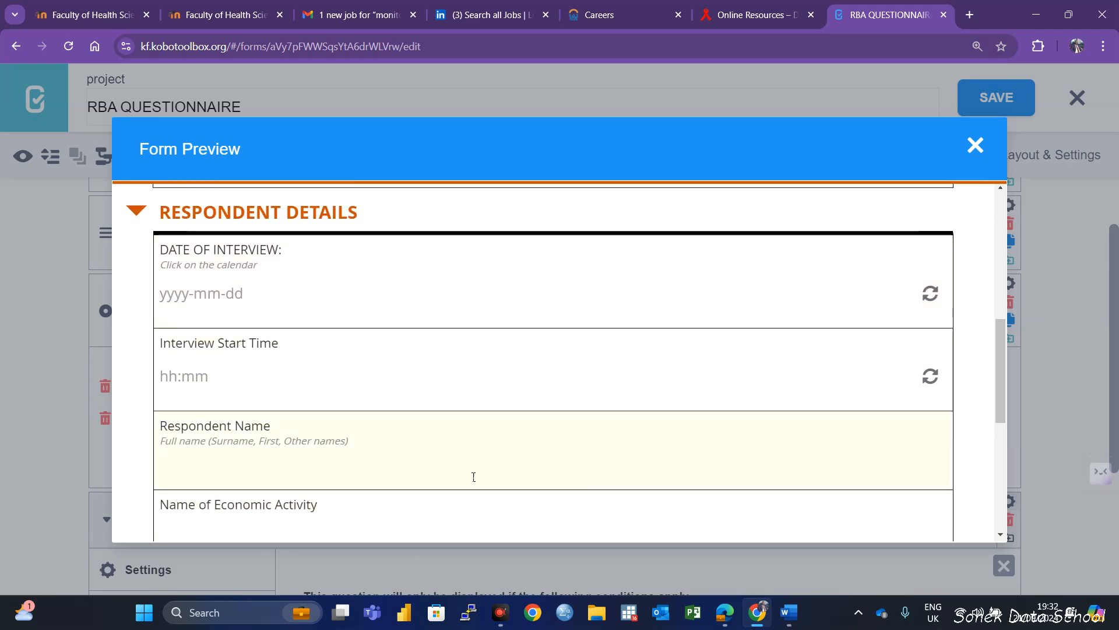
pyautogui.click(975, 145)
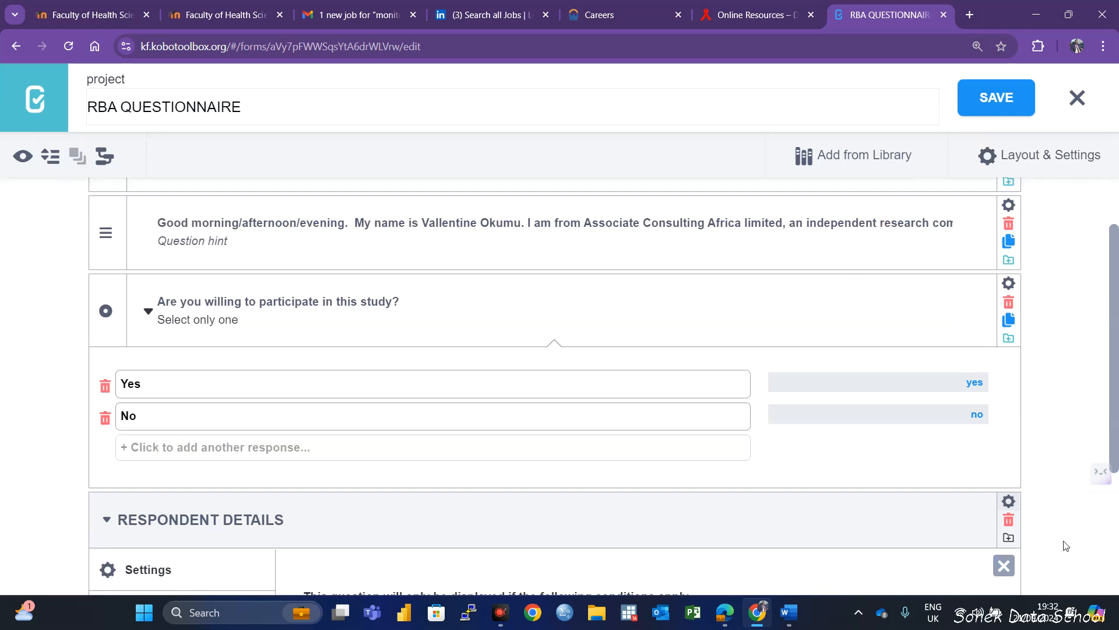
pyautogui.scroll(-3, 706, 347)
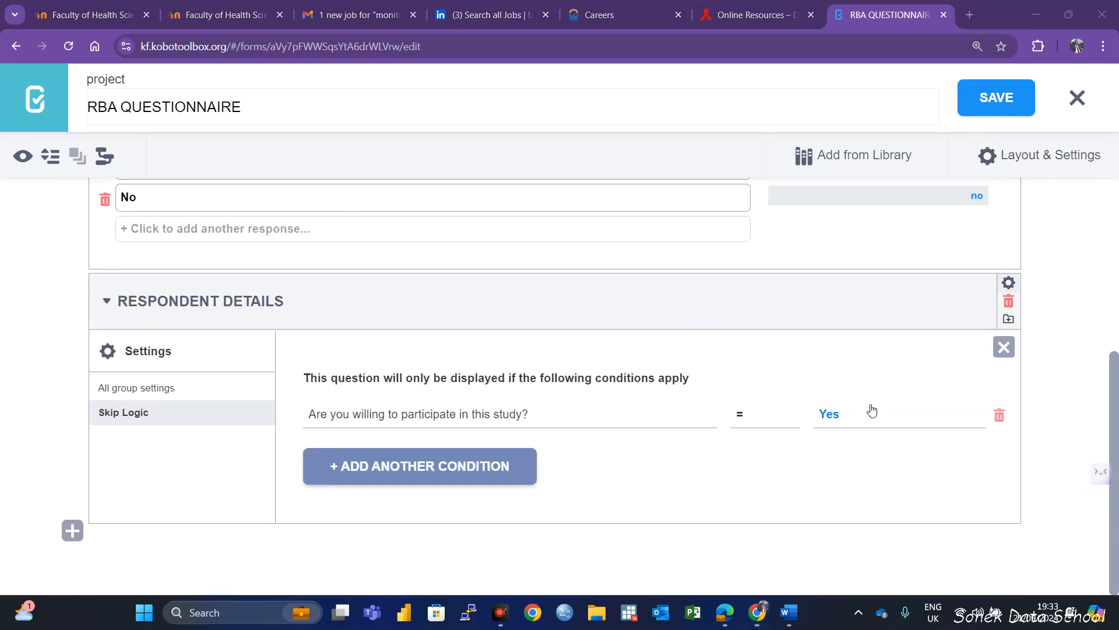
pyautogui.click(1006, 87)
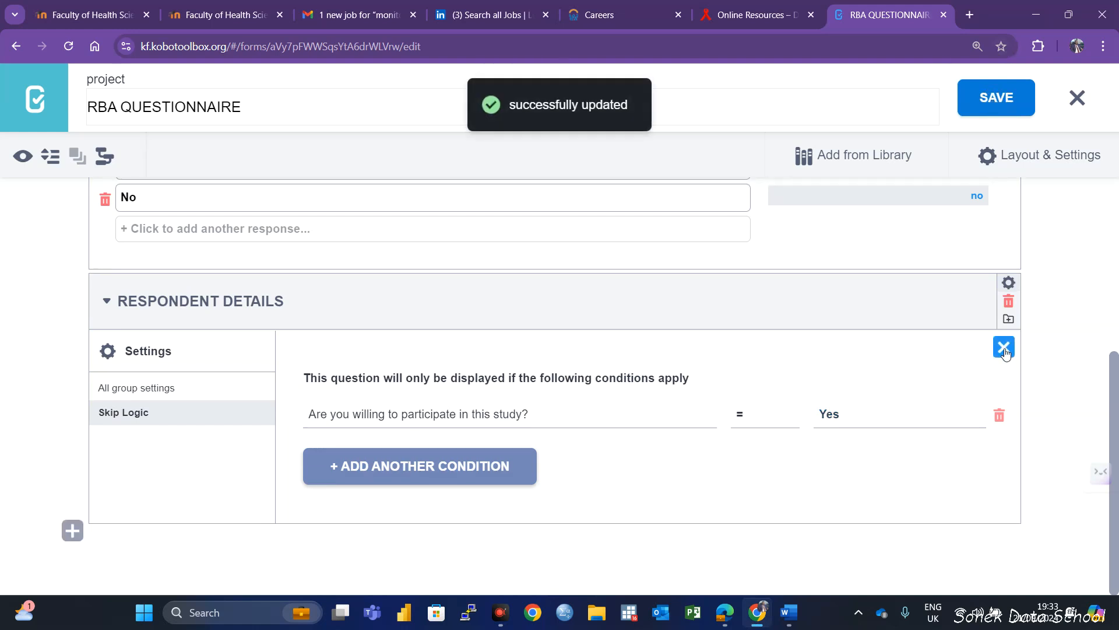
pyautogui.click(1003, 350)
# Collapse all questions and groups in the form and expand them again
pyautogui.scroll(-3, 496, 498)
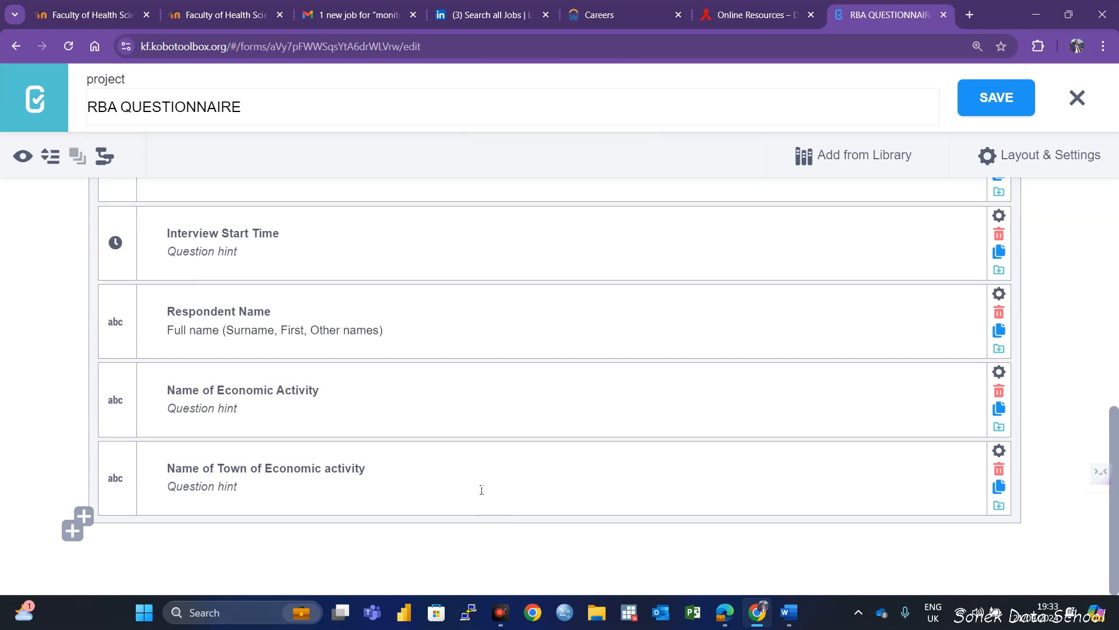
pyautogui.scroll(3, 275, 478)
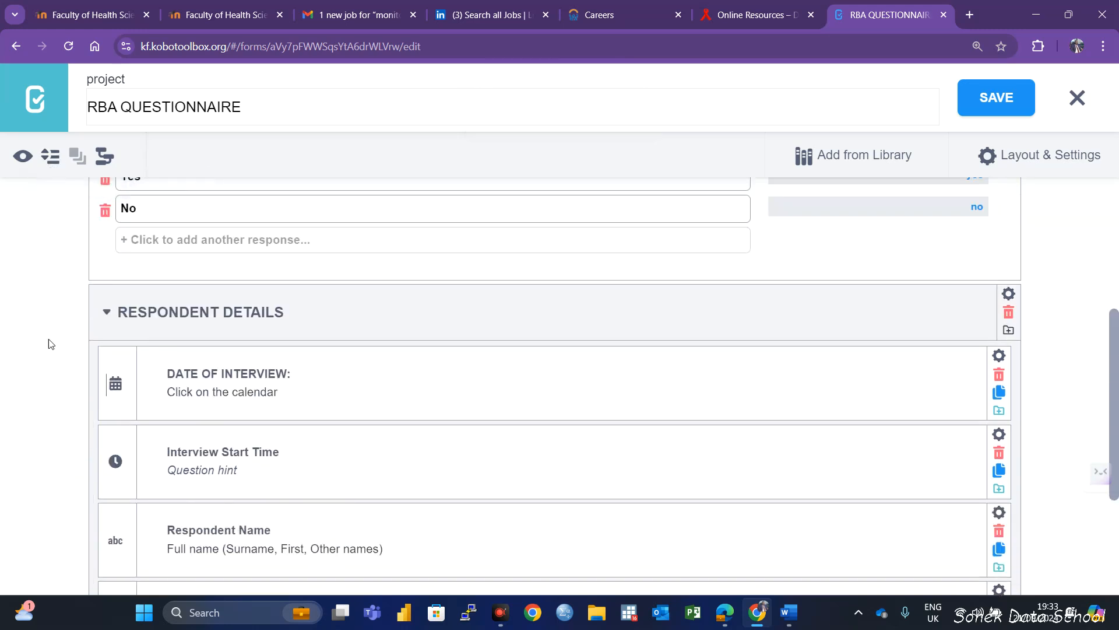
pyautogui.scroll(-2, 194, 330)
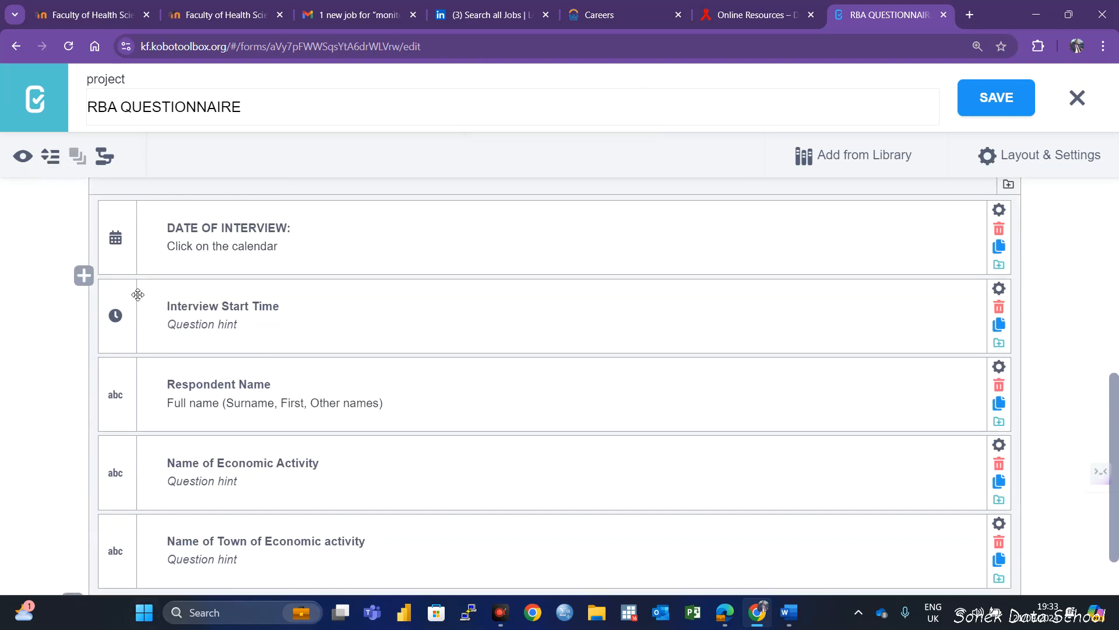
pyautogui.scroll(-1, 178, 445)
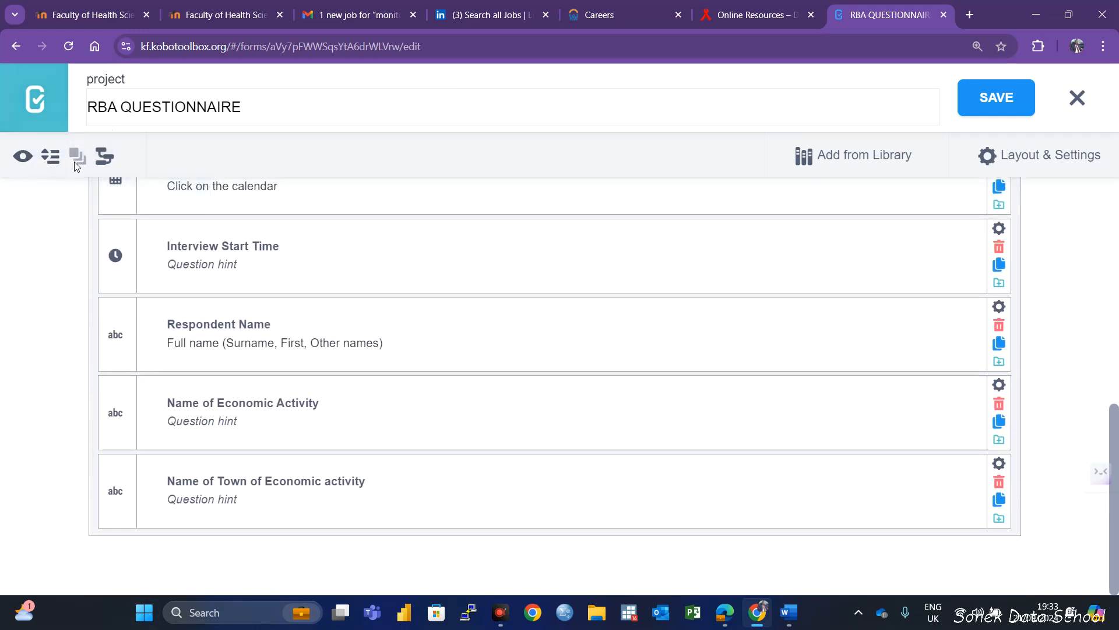
pyautogui.click(56, 168)
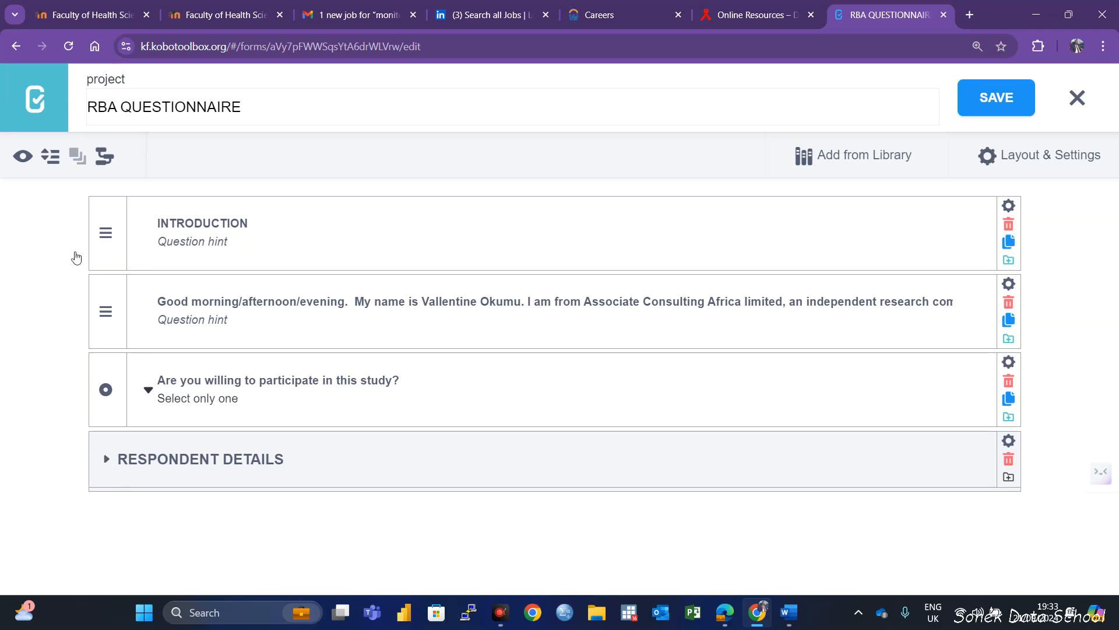
pyautogui.click(51, 157)
# Add a Select One question named "Province" below the RESPONDENT DETAILS group
pyautogui.scroll(-8, 235, 491)
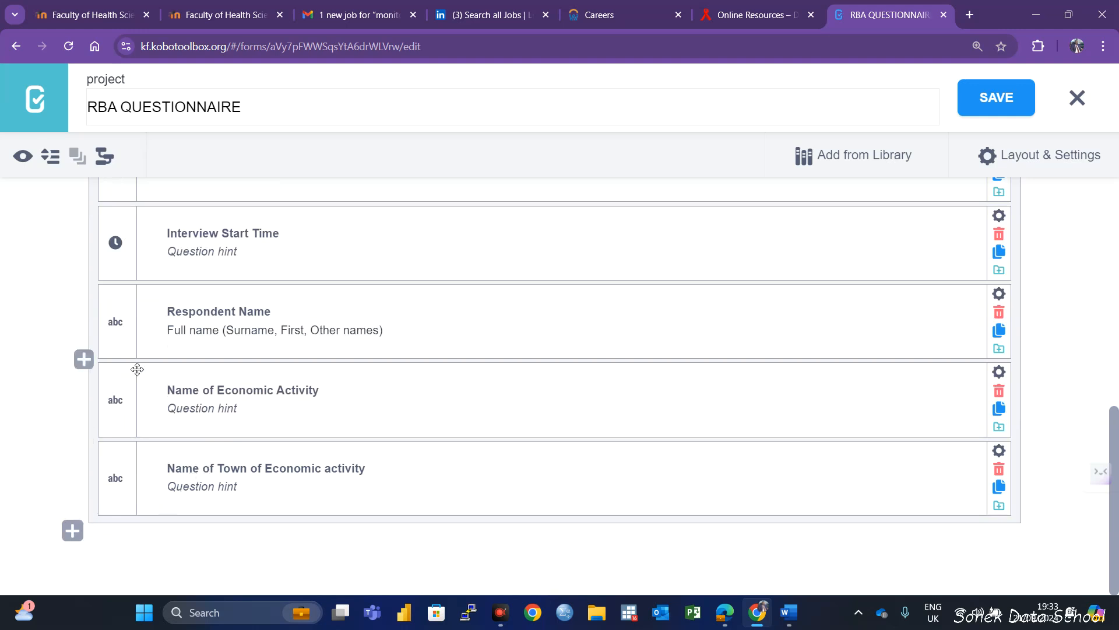
pyautogui.click(72, 530)
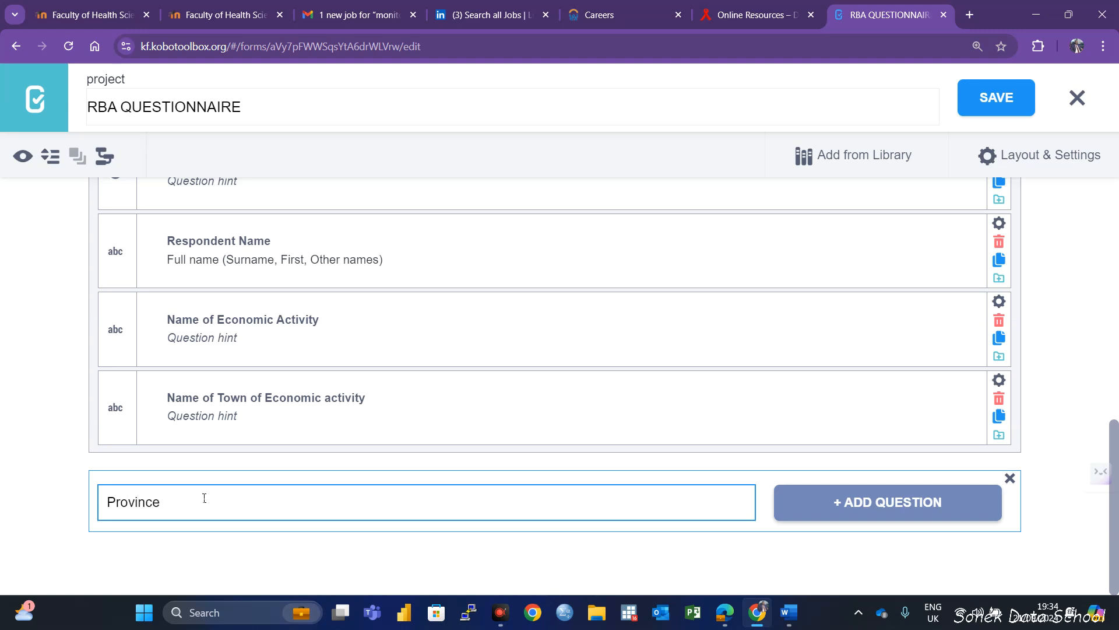
pyautogui.click(819, 508)
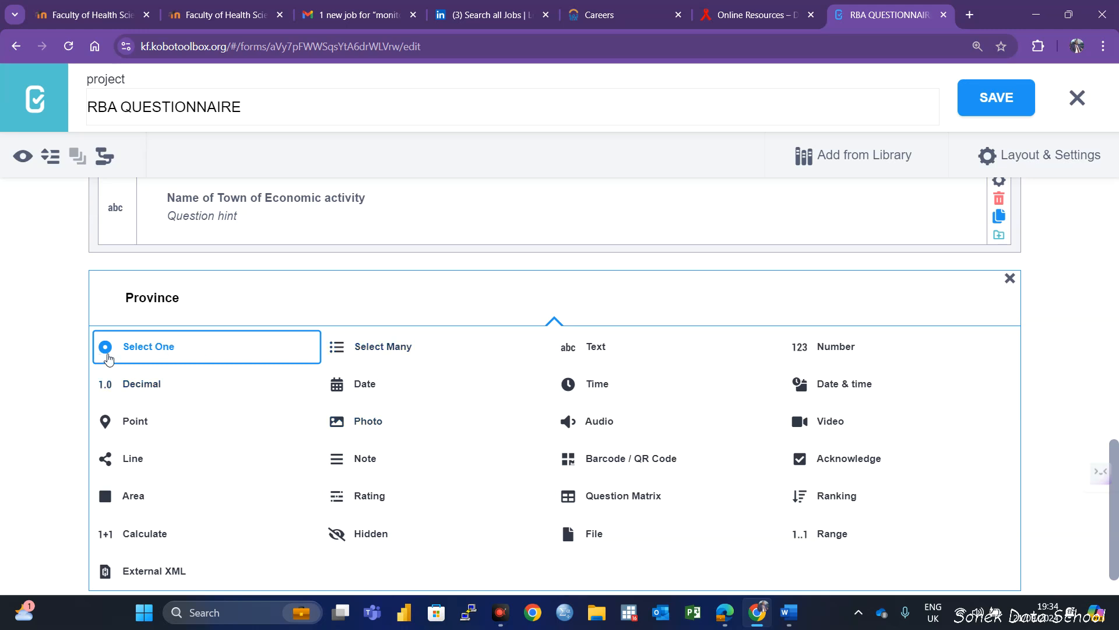
pyautogui.click(185, 360)
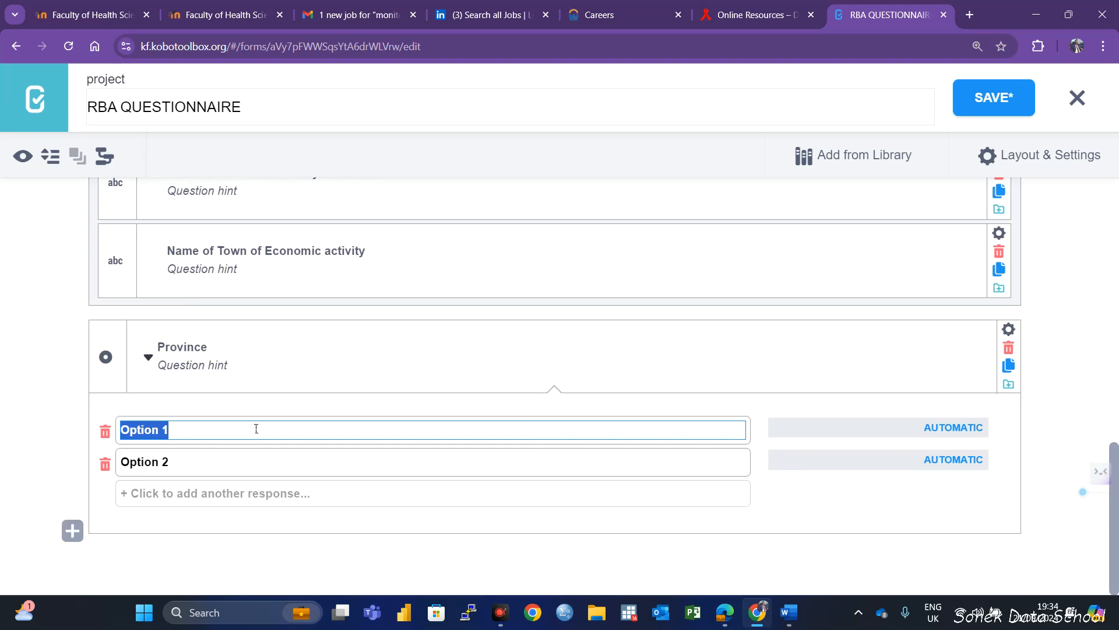
# Enter Coast, Eastern, North Eastern and Central as the first four response options of the Province question
pyautogui.write('Coast')
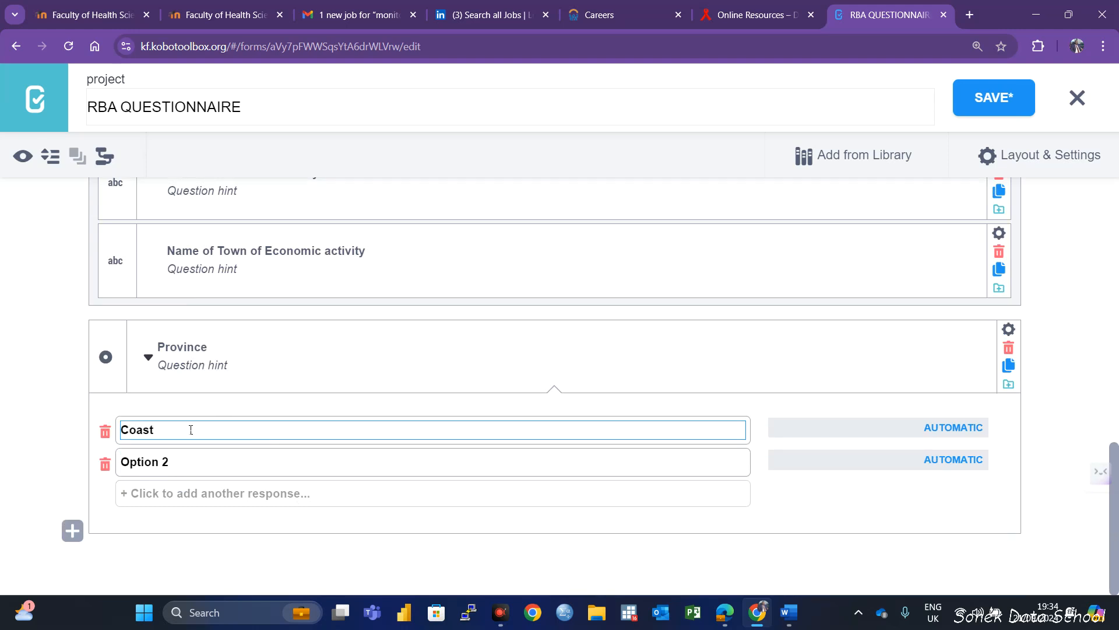
pyautogui.click(175, 461)
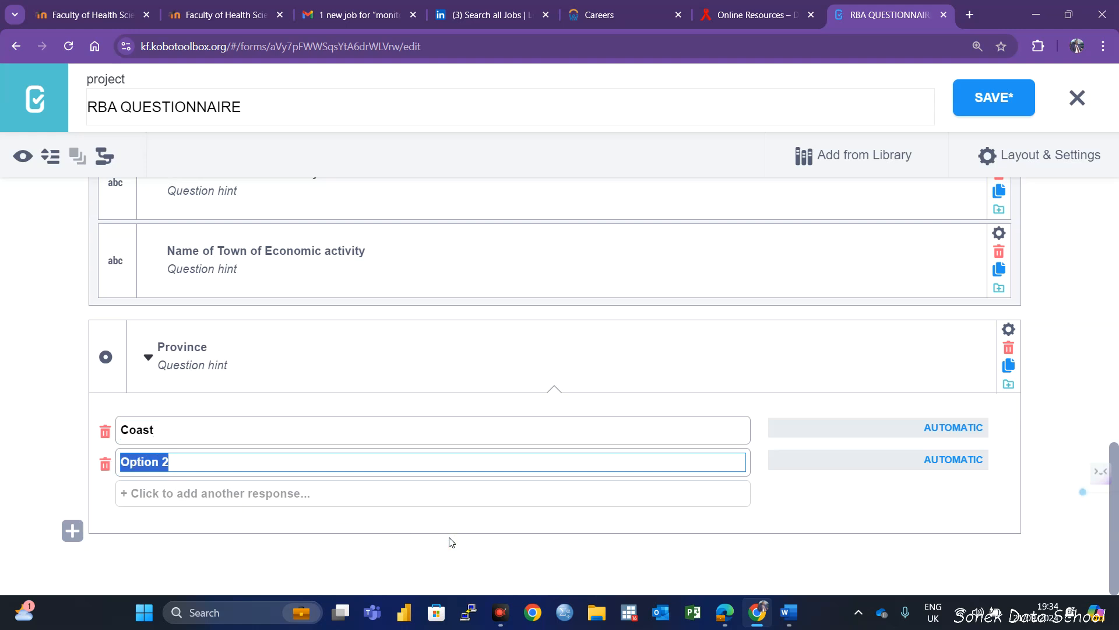
pyautogui.write('Eastern')
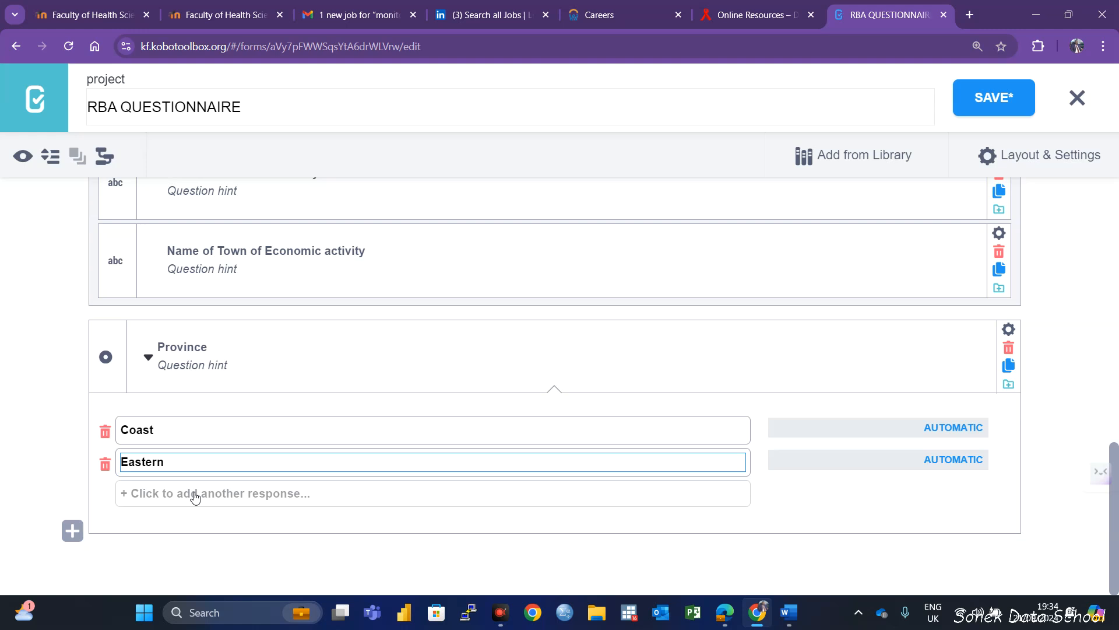
pyautogui.click(198, 493)
pyautogui.write('North Eastern')
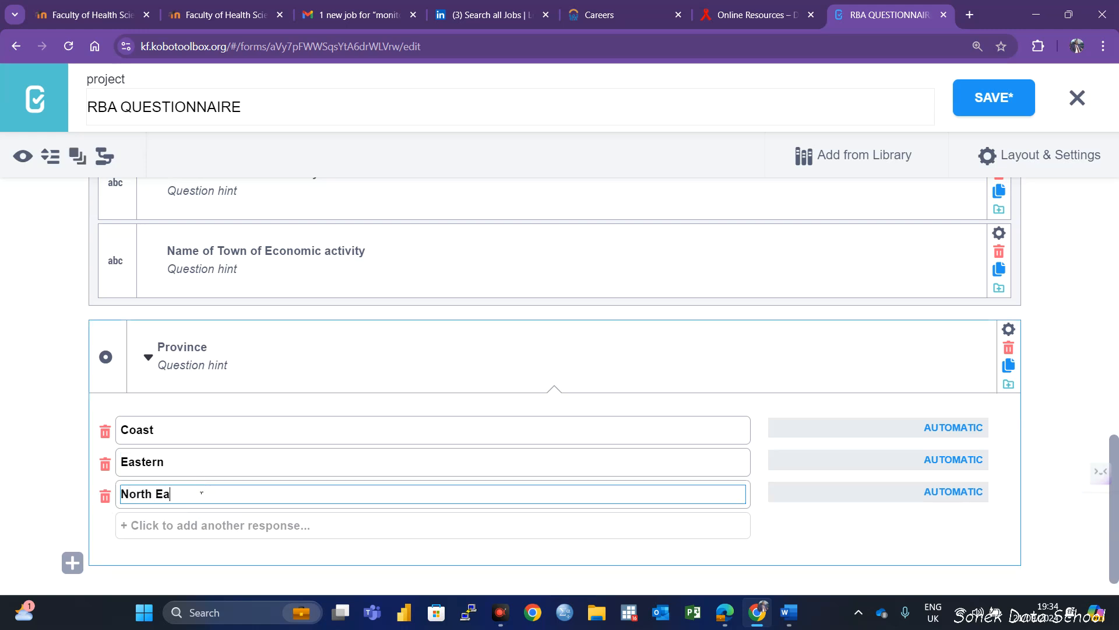
pyautogui.click(192, 525)
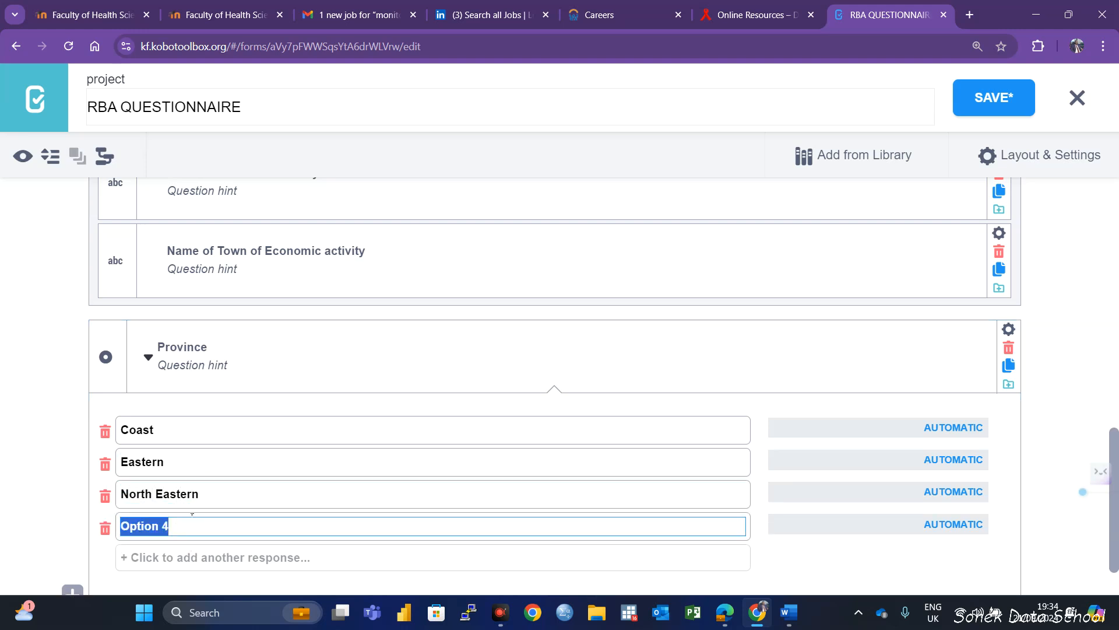
pyautogui.write('Centr')
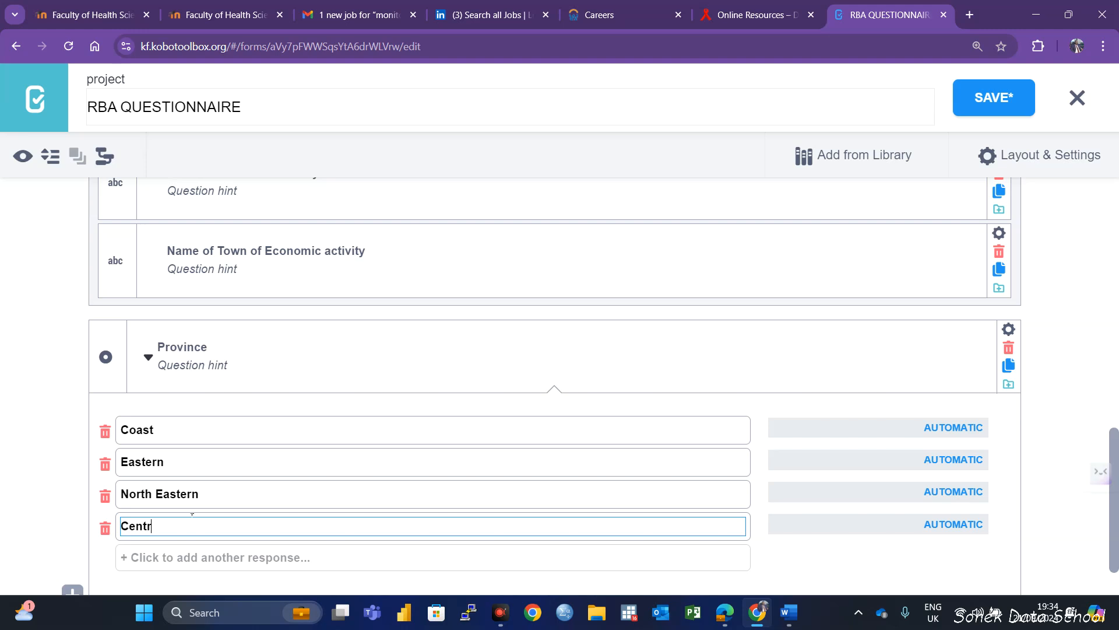
pyautogui.write('al')
# Add Western, Nyanza, Rift Valley and Nairobi as further response options of the Province question
pyautogui.scroll(-1, 188, 521)
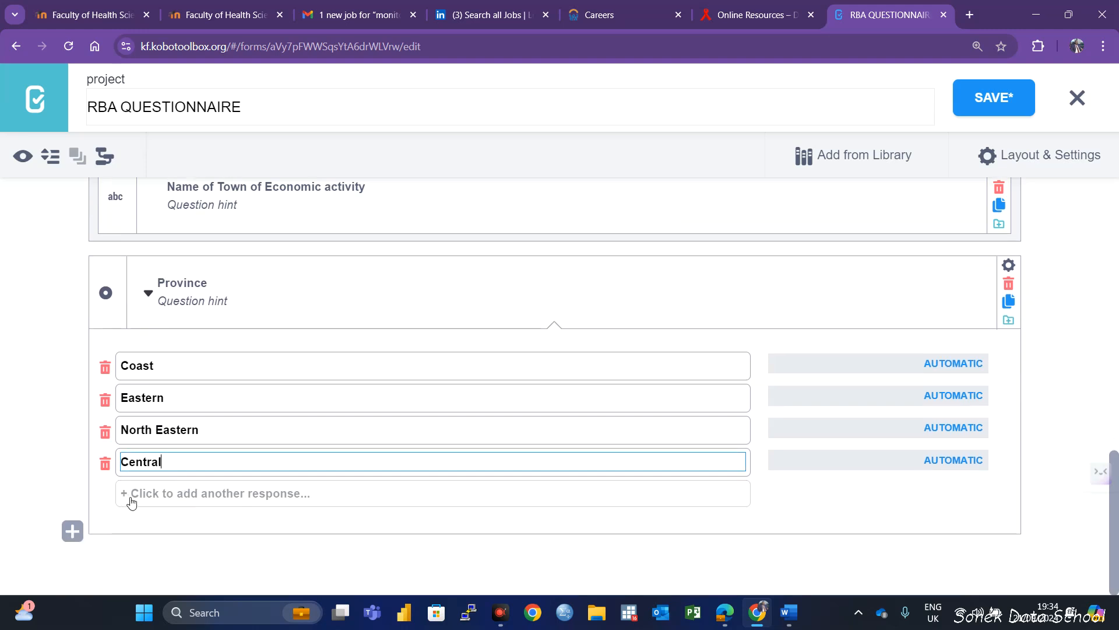
pyautogui.click(151, 495)
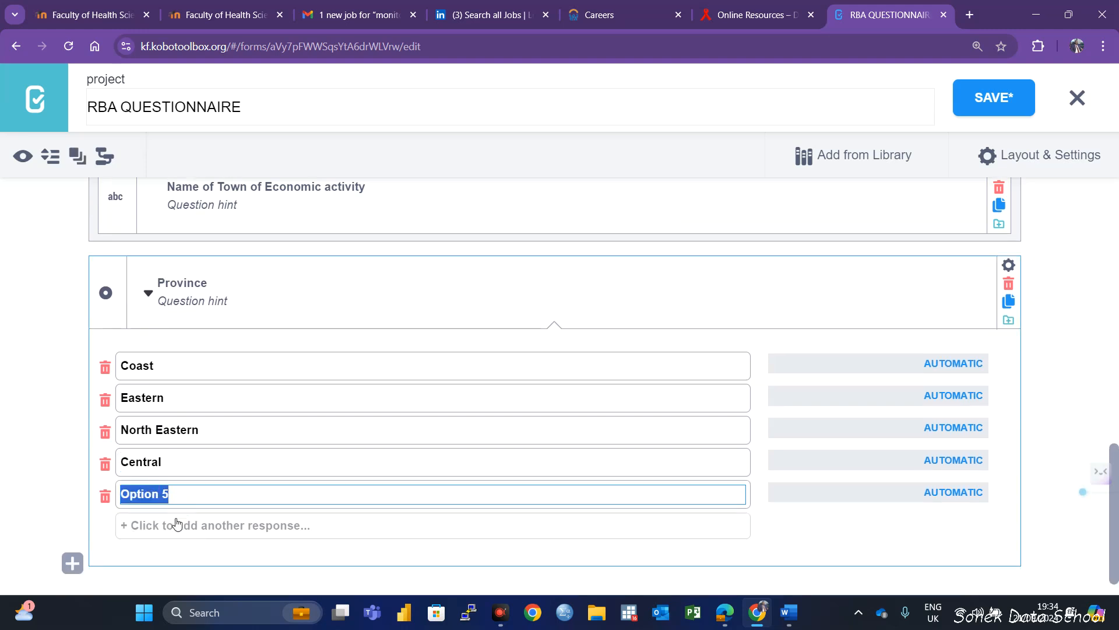
pyautogui.write('Western')
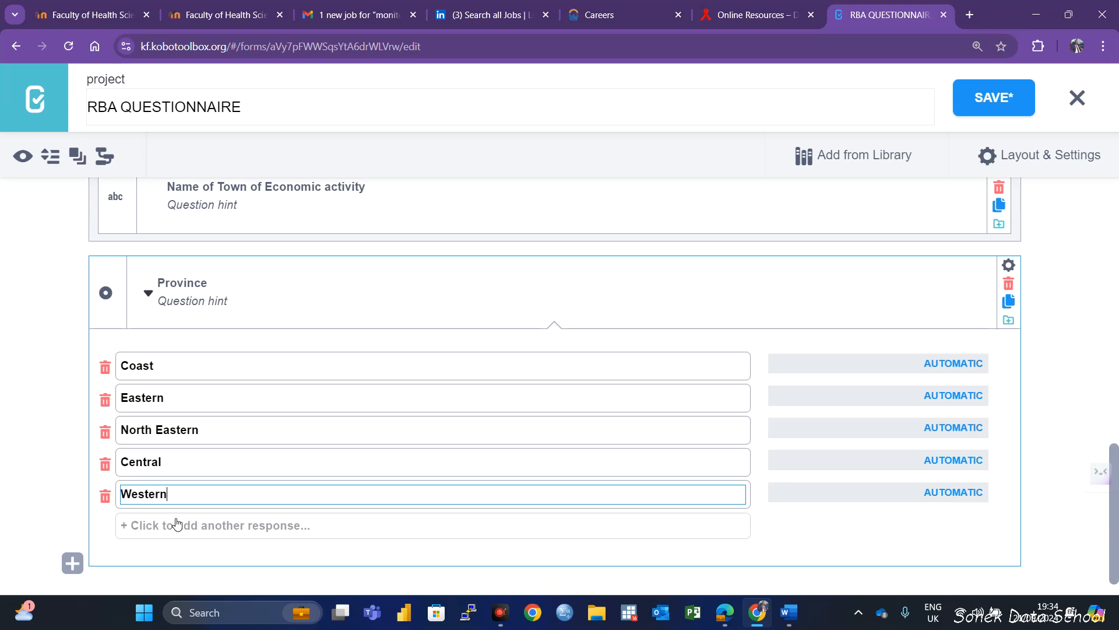
pyautogui.click(139, 528)
pyautogui.write('Nyanza')
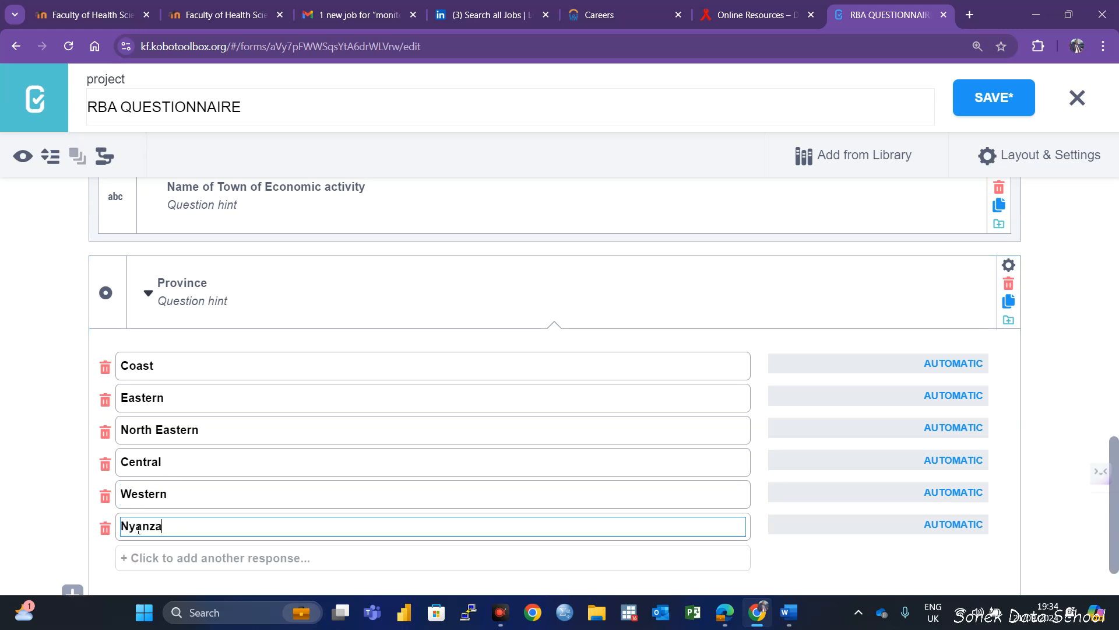
pyautogui.scroll(-1, 135, 482)
pyautogui.click(146, 493)
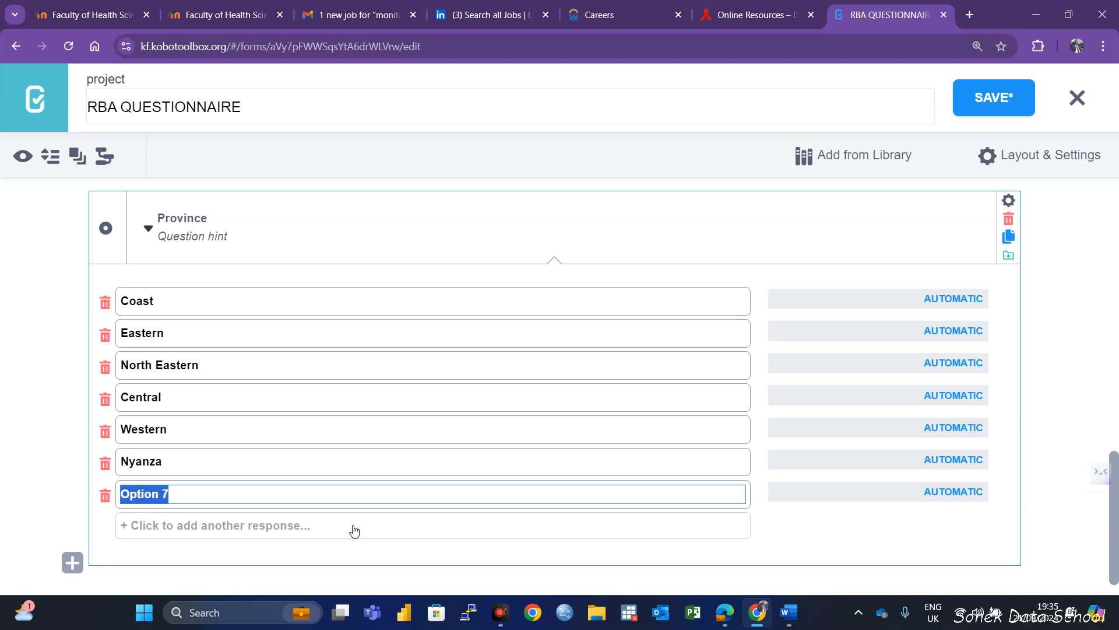
pyautogui.write('Rift Valley')
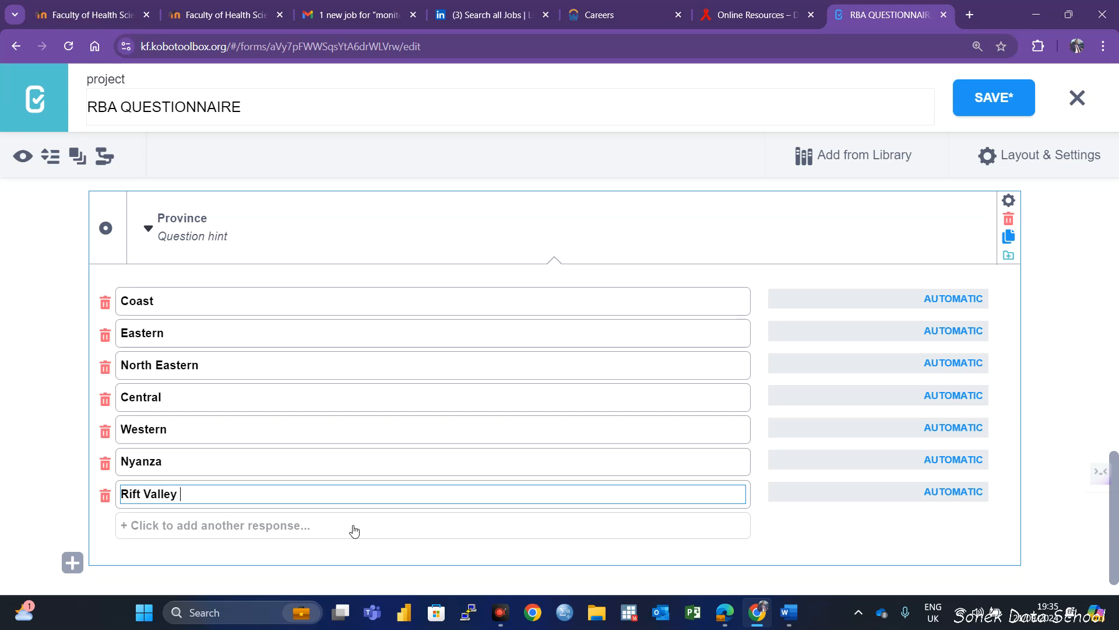
pyautogui.click(172, 526)
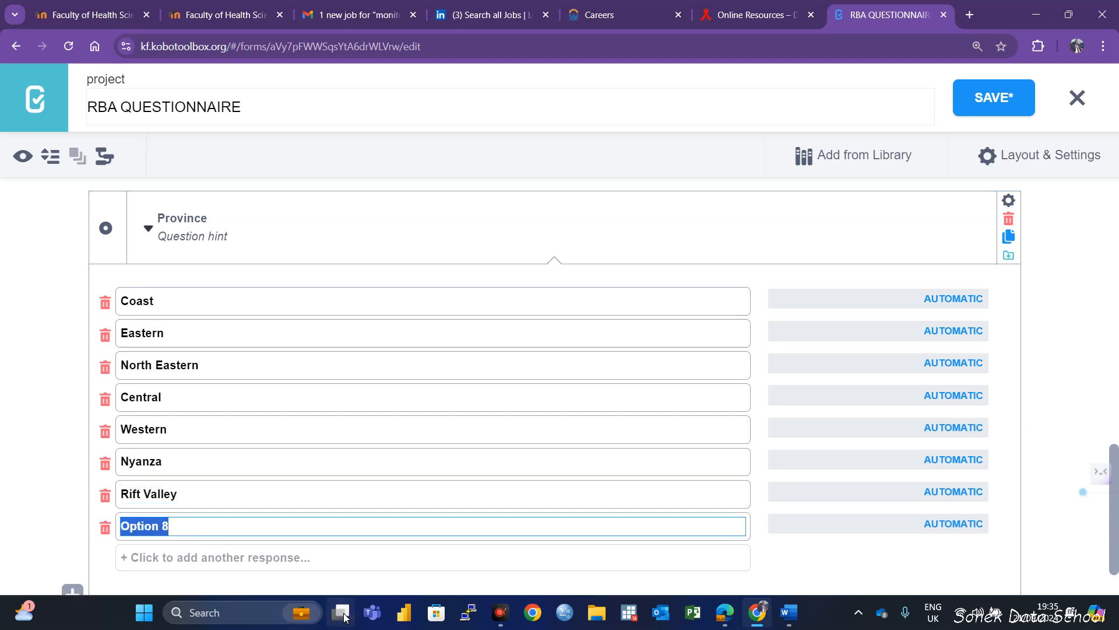
pyautogui.write('Nairobi')
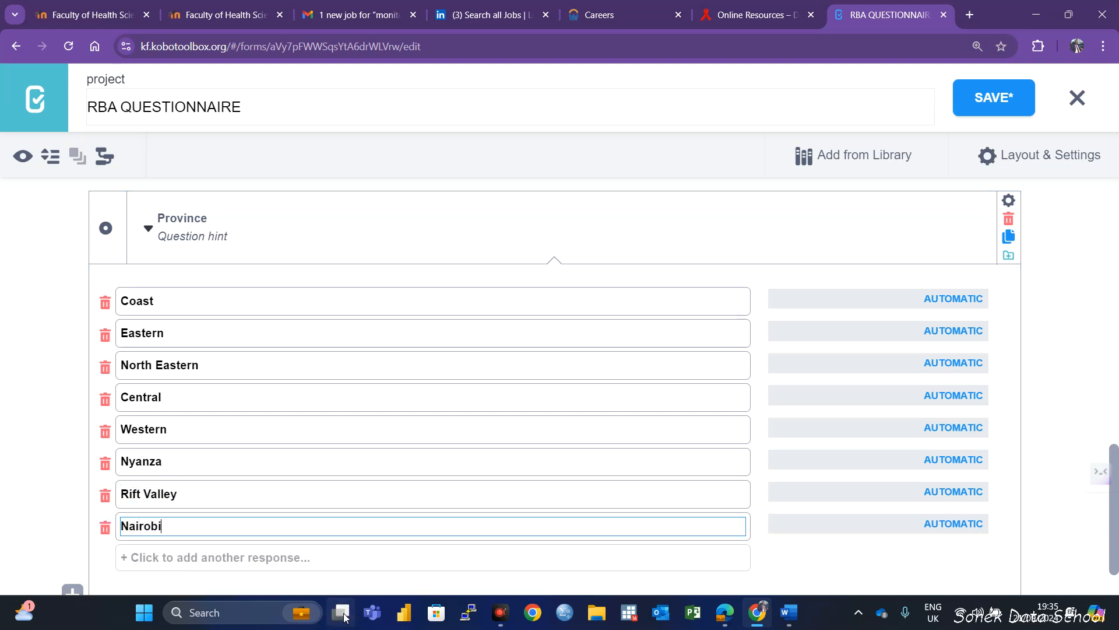
# Review the response options of the Province question and save the form
pyautogui.scroll(-1, 190, 338)
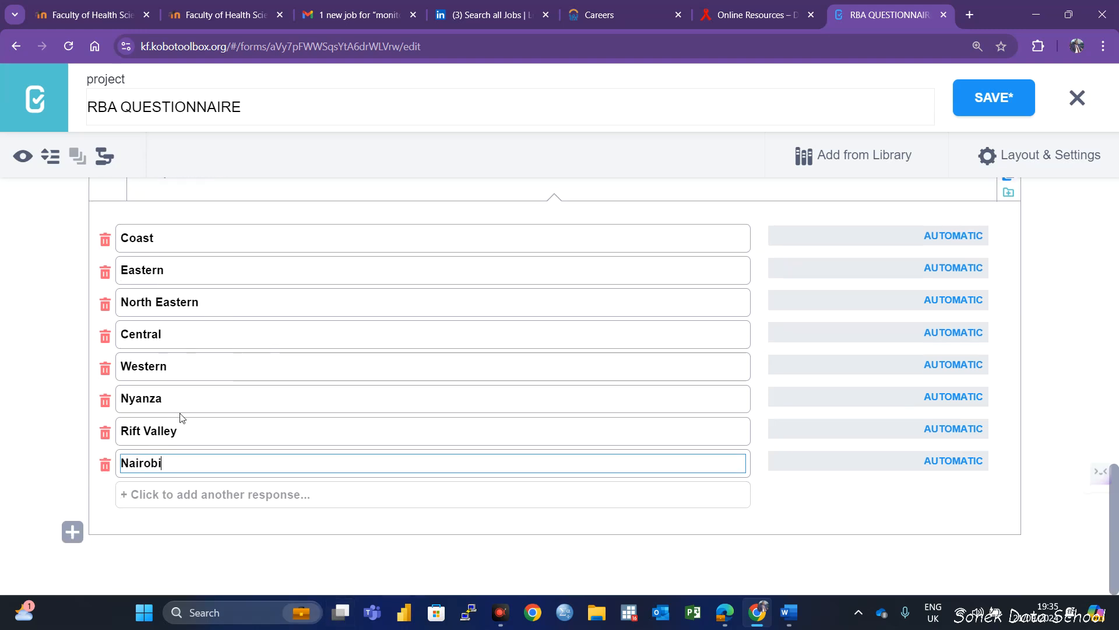
pyautogui.scroll(3, 171, 436)
pyautogui.scroll(-3, 168, 466)
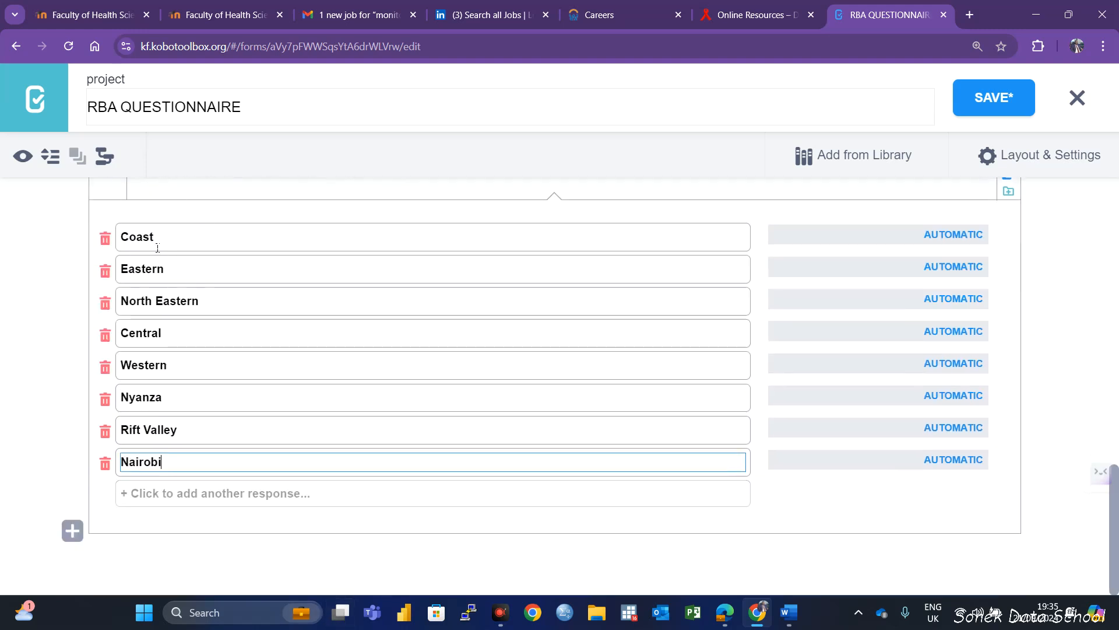
pyautogui.scroll(2, 228, 327)
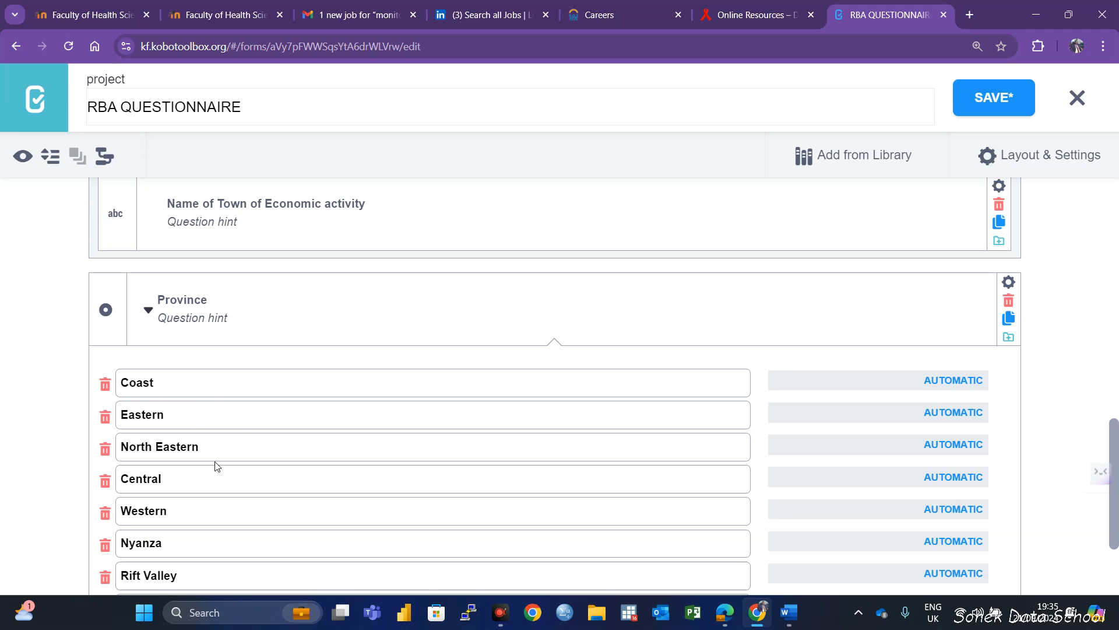
pyautogui.scroll(-2, 210, 452)
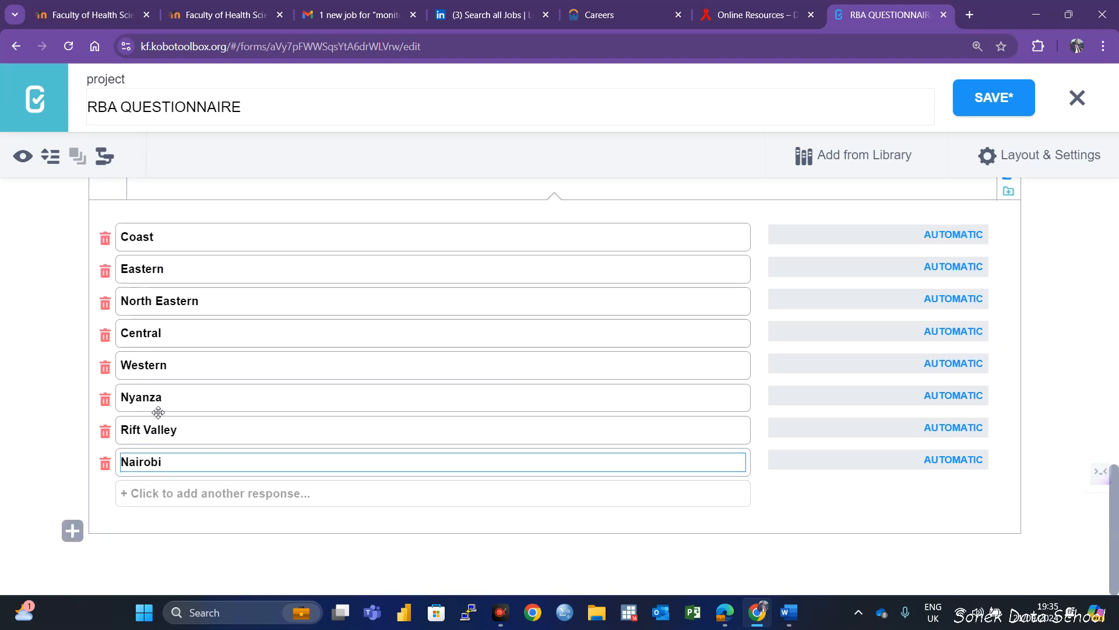
pyautogui.scroll(1, 166, 294)
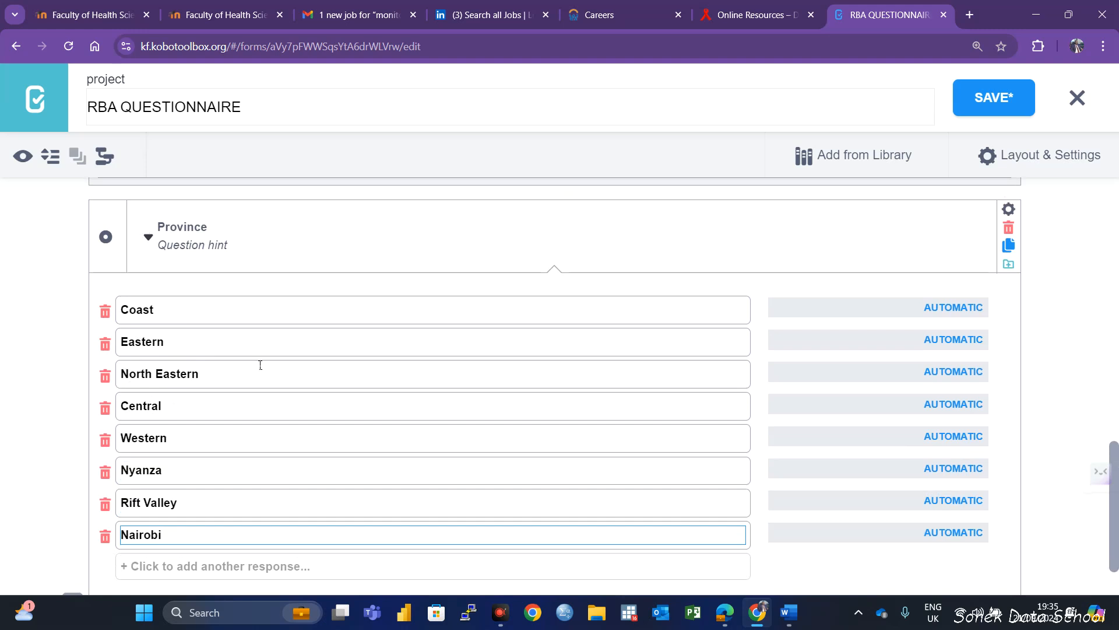
pyautogui.click(985, 103)
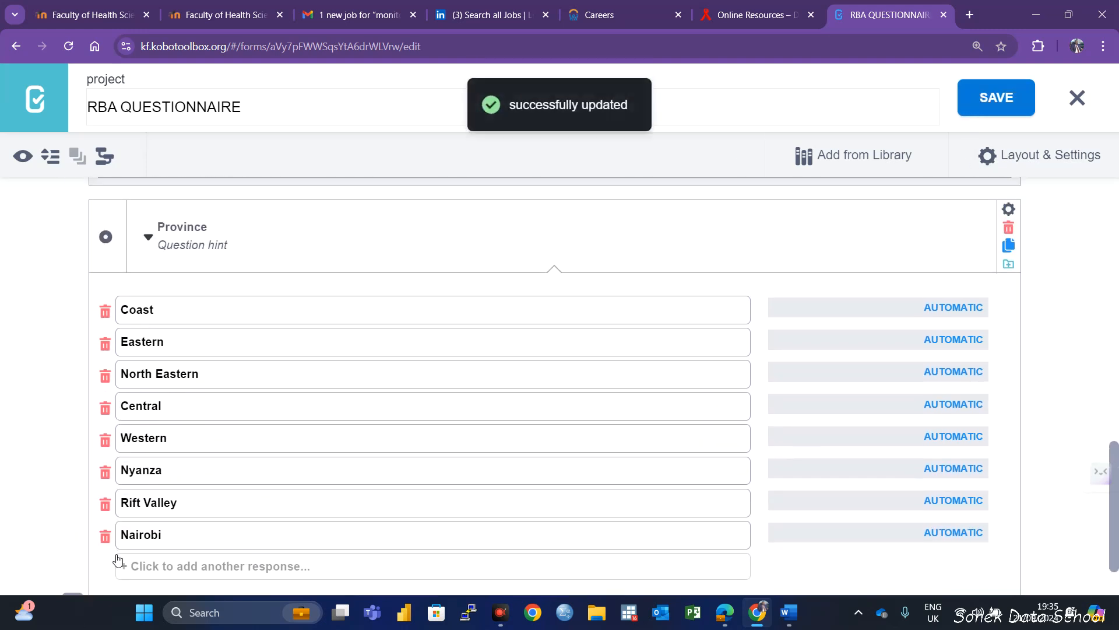
pyautogui.scroll(2, 123, 524)
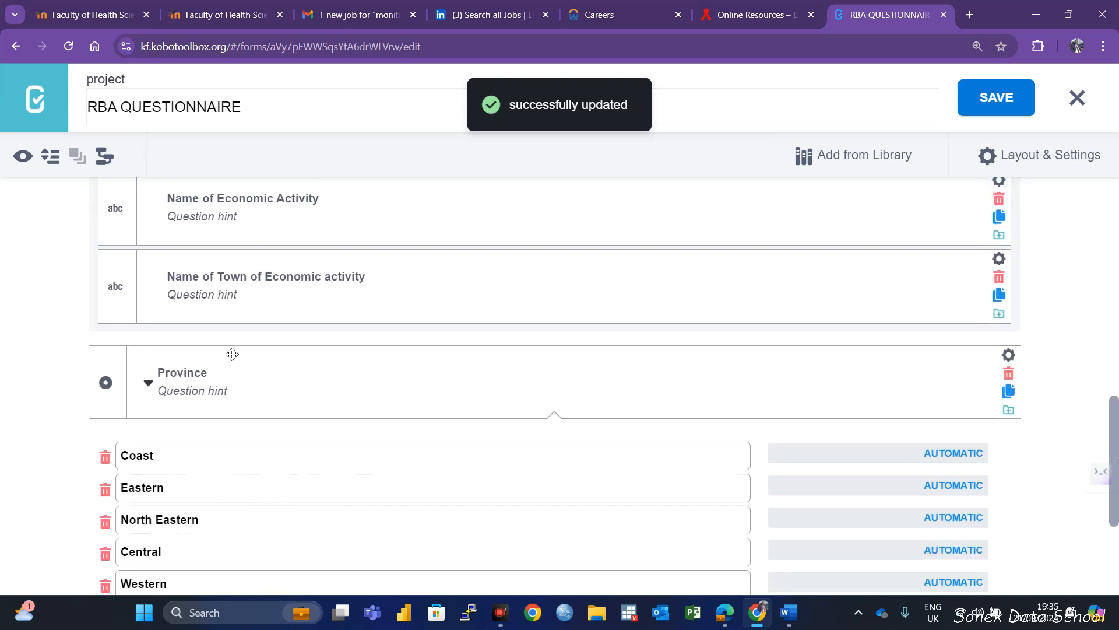
pyautogui.scroll(-3, 184, 462)
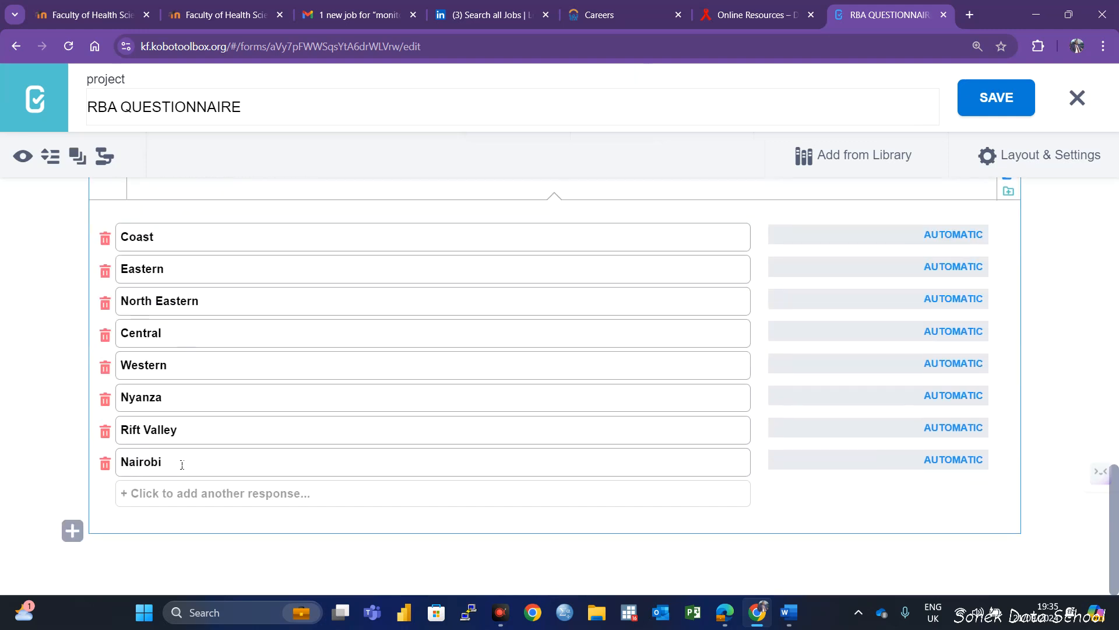
# Place the Province question with its response options in a new question group
pyautogui.scroll(3, 306, 444)
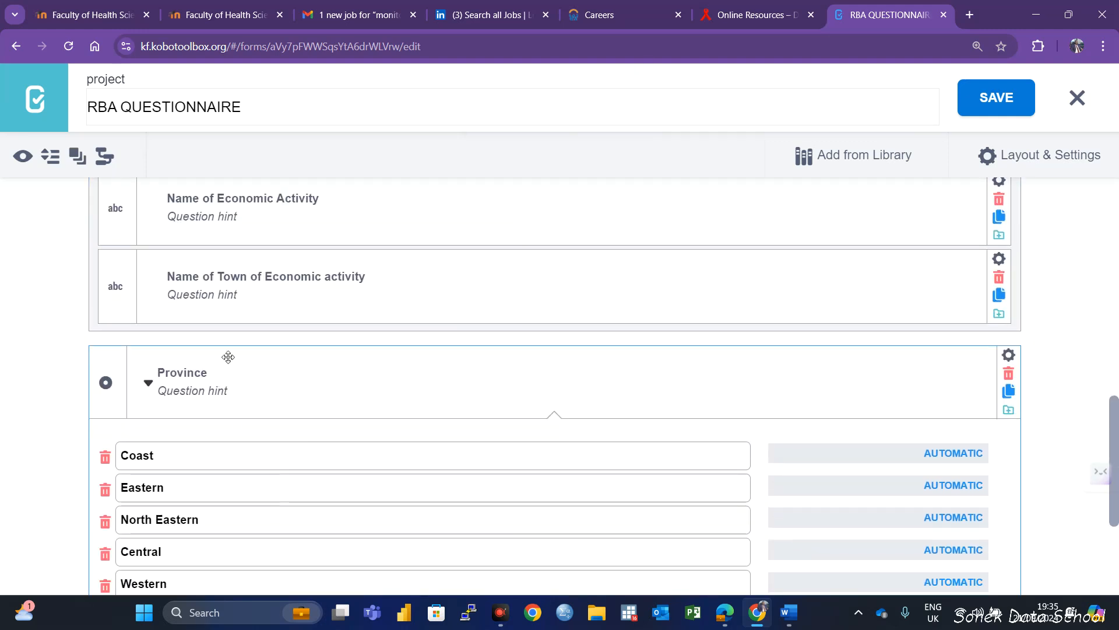
pyautogui.scroll(-2, 227, 373)
pyautogui.scroll(1, 212, 459)
pyautogui.scroll(-2, 240, 417)
pyautogui.scroll(2, 237, 492)
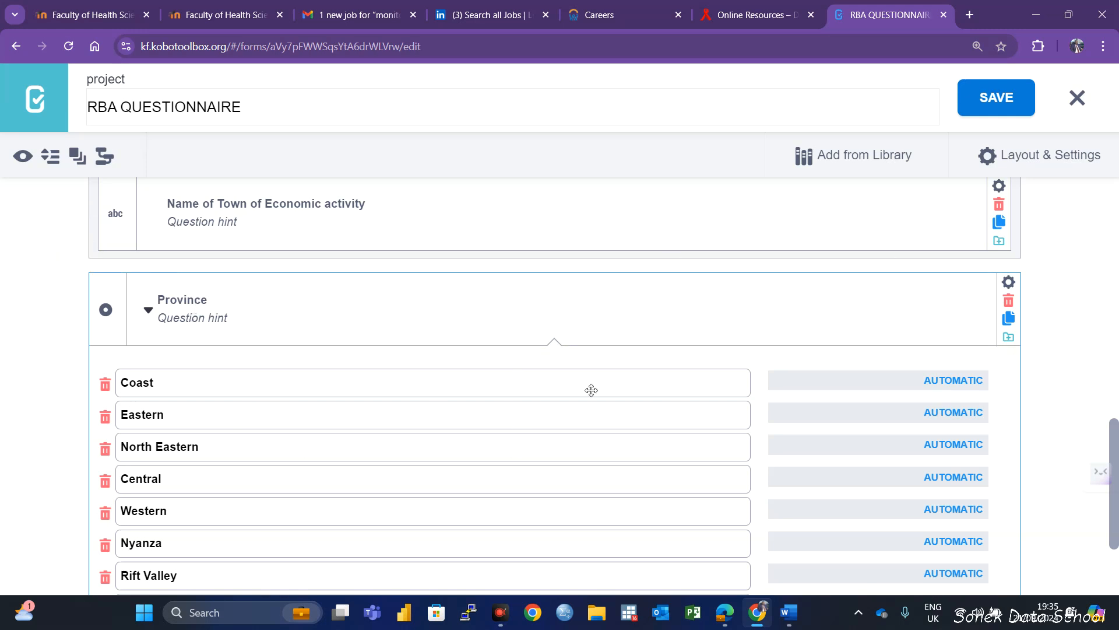
pyautogui.moveTo(130, 274)
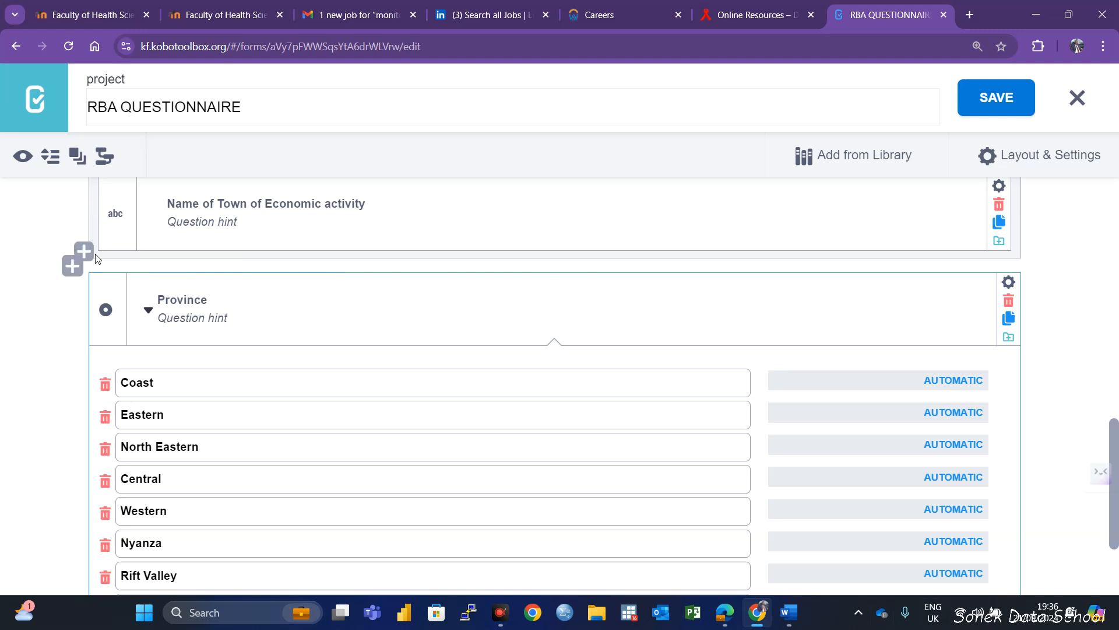
pyautogui.scroll(-3, 540, 503)
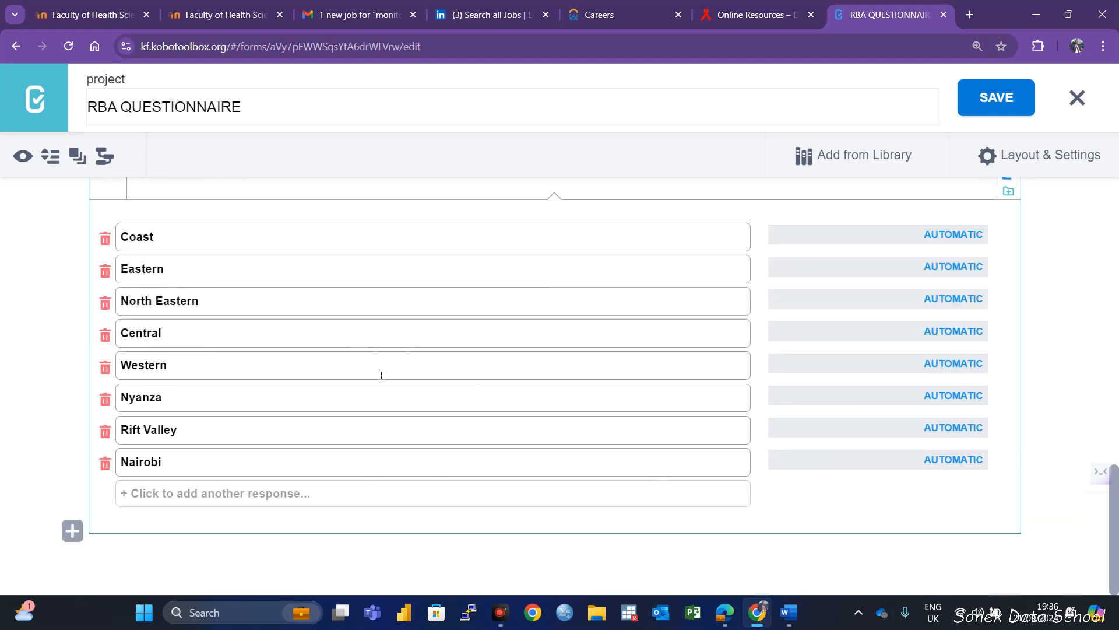
pyautogui.click(78, 157)
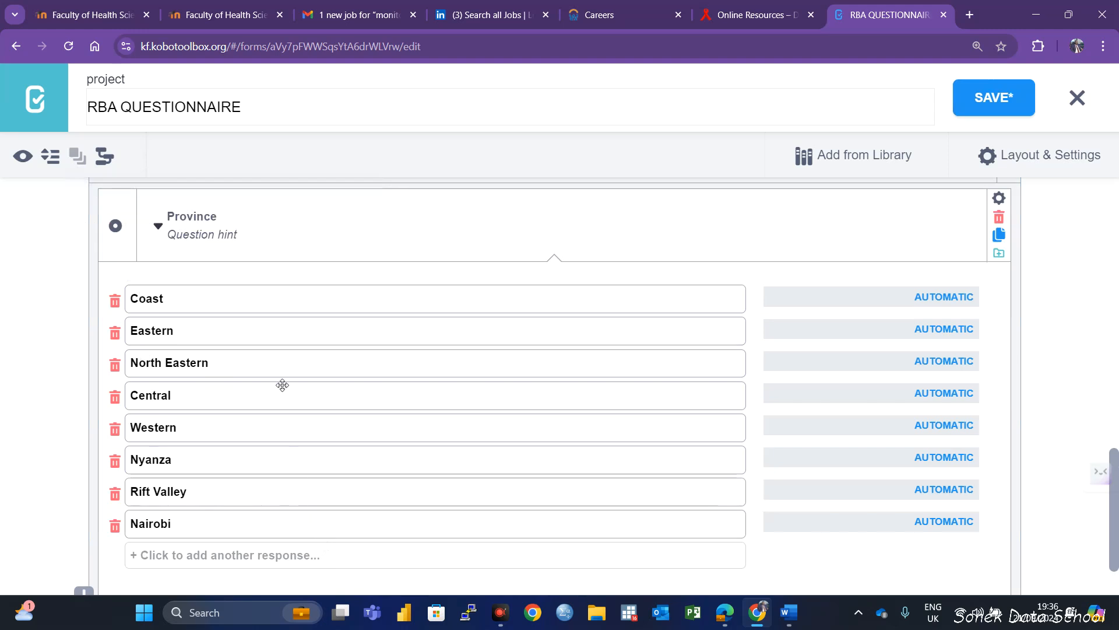
# Name the new group containing the Province question "STUDY LOCATION"
pyautogui.scroll(3, 282, 385)
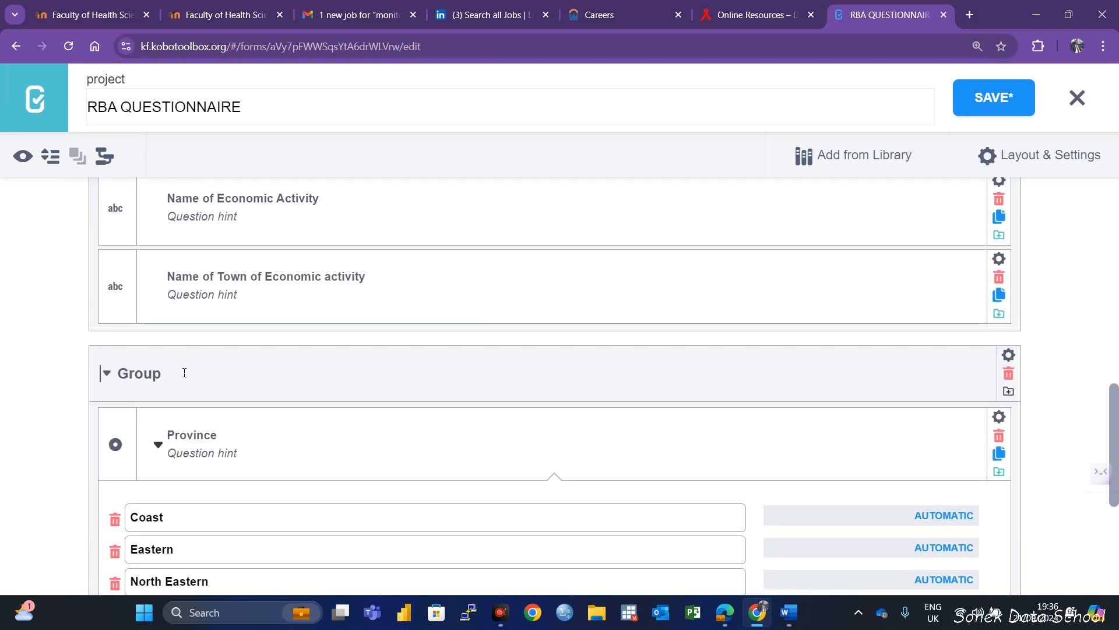
pyautogui.moveTo(185, 370); pyautogui.dragTo(105, 375)
pyautogui.write('STUDY')
pyautogui.press('capslock')
pyautogui.write('LOCATION')
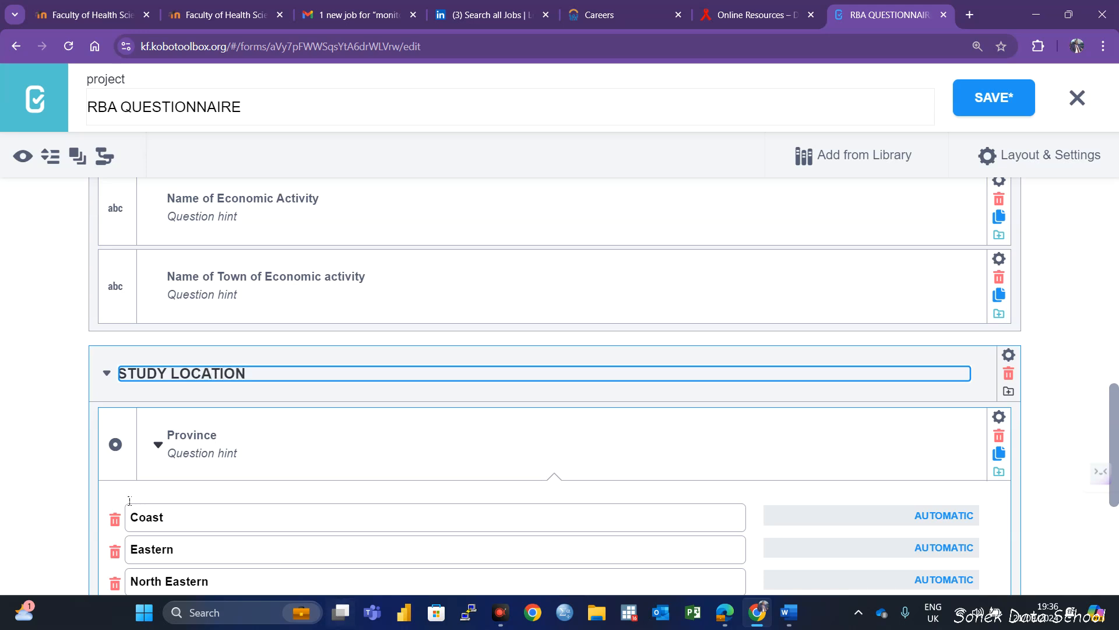
pyautogui.click(382, 502)
# Review the Province question and its response options within the STUDY LOCATION group
pyautogui.scroll(-4, 387, 443)
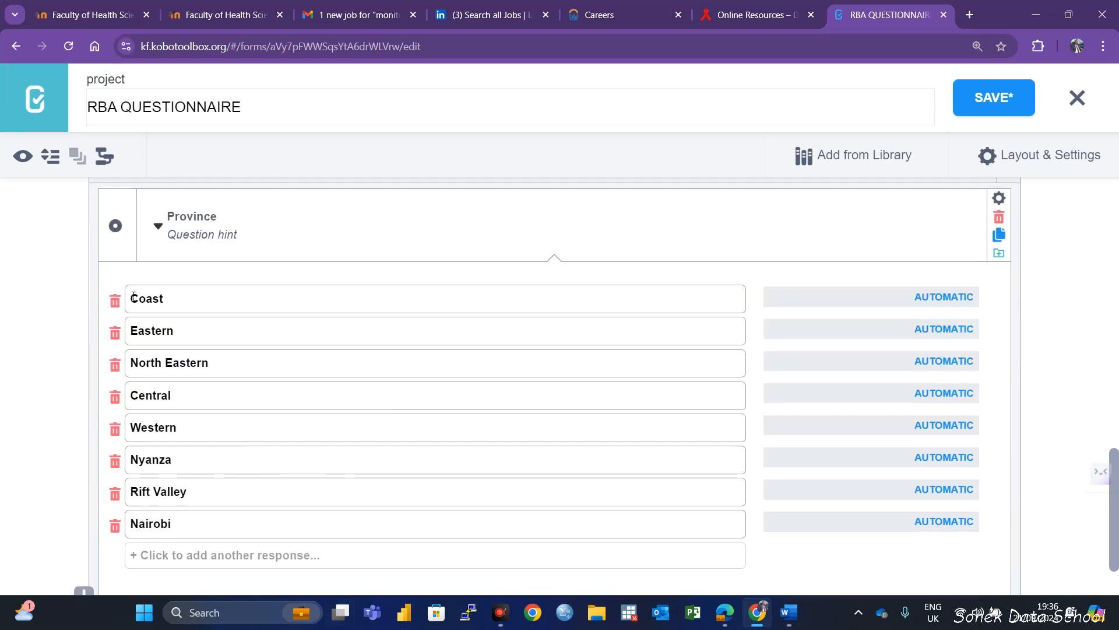
pyautogui.scroll(5, 274, 362)
pyautogui.scroll(-4, 263, 408)
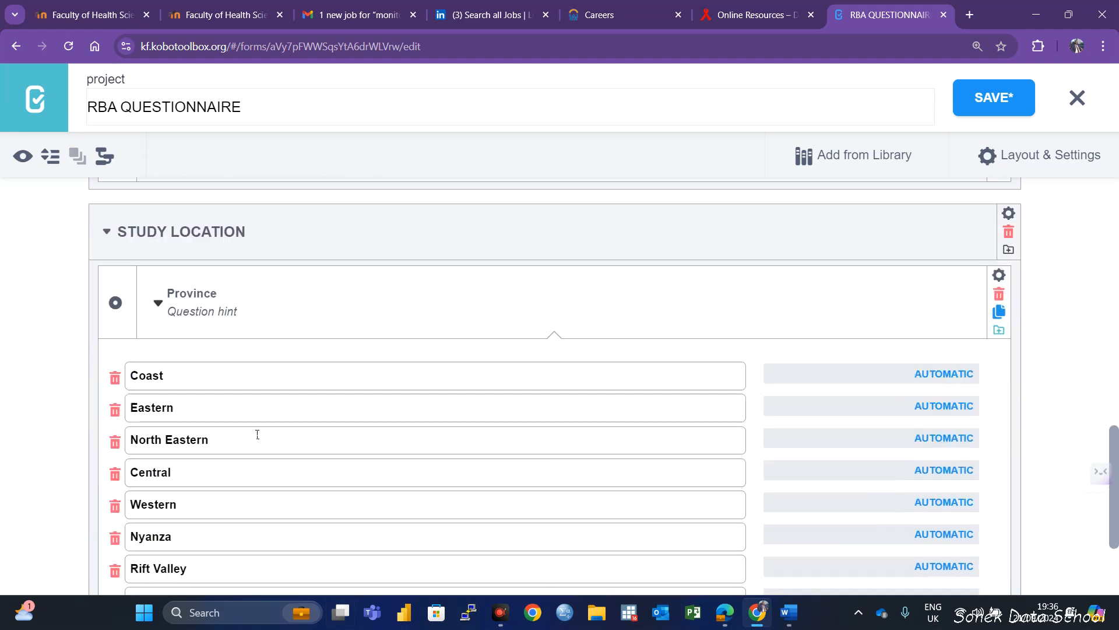
pyautogui.scroll(-3, 257, 435)
pyautogui.scroll(4, 294, 362)
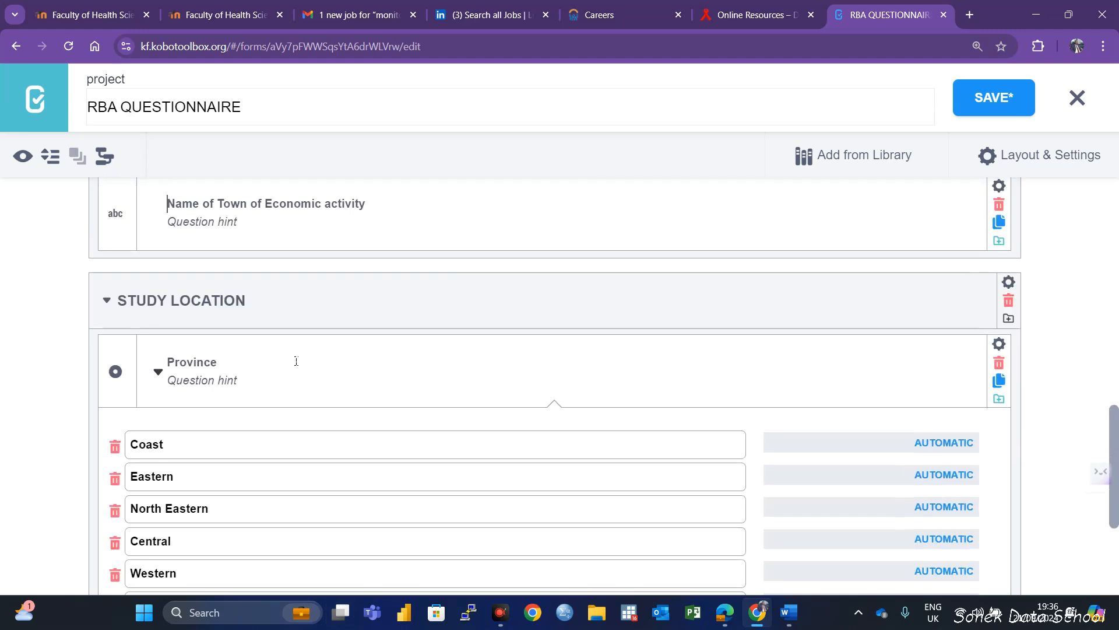
pyautogui.scroll(-3, 297, 367)
pyautogui.scroll(3, 303, 373)
pyautogui.scroll(-3, 302, 372)
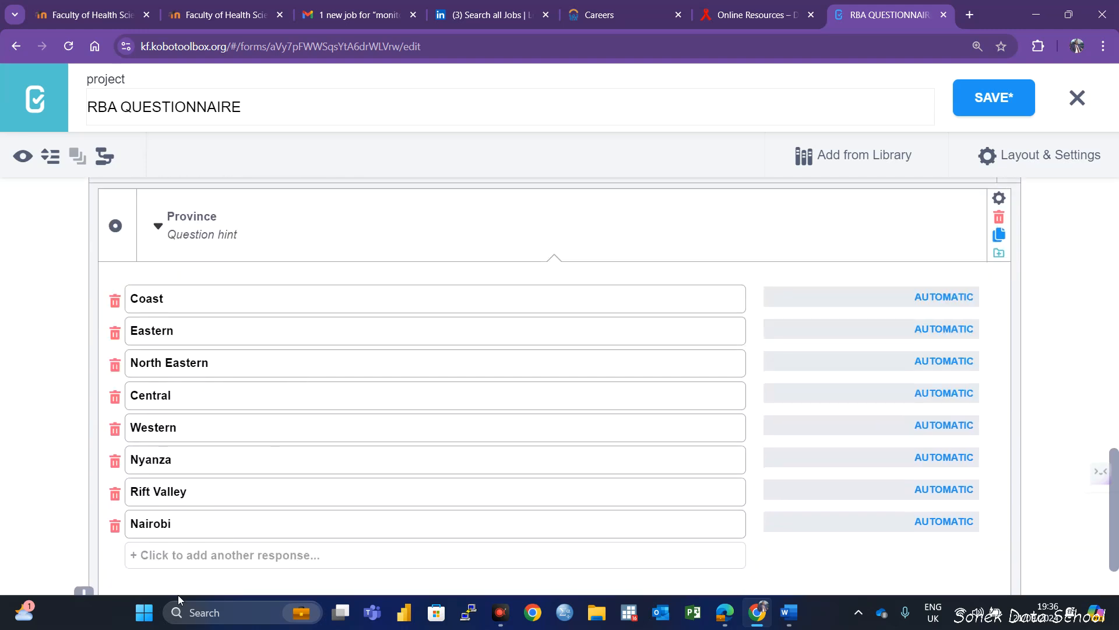
# Add a Select One question named "Coast Counties" below Province inside the STUDY LOCATION group
pyautogui.scroll(-2, 134, 542)
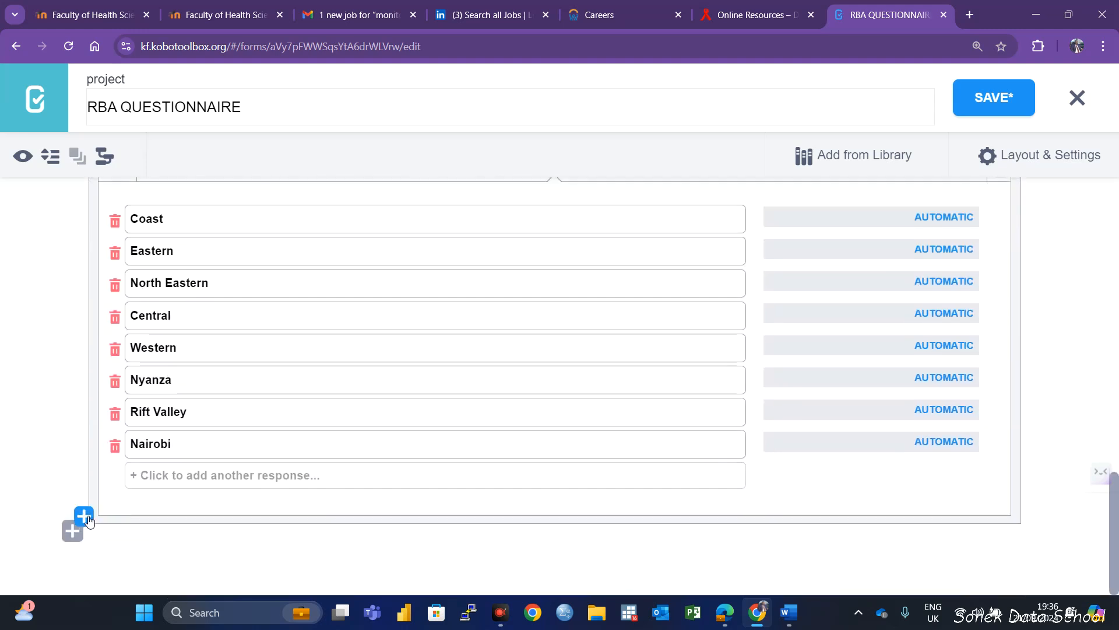
pyautogui.click(85, 523)
pyautogui.scroll(-1, 279, 488)
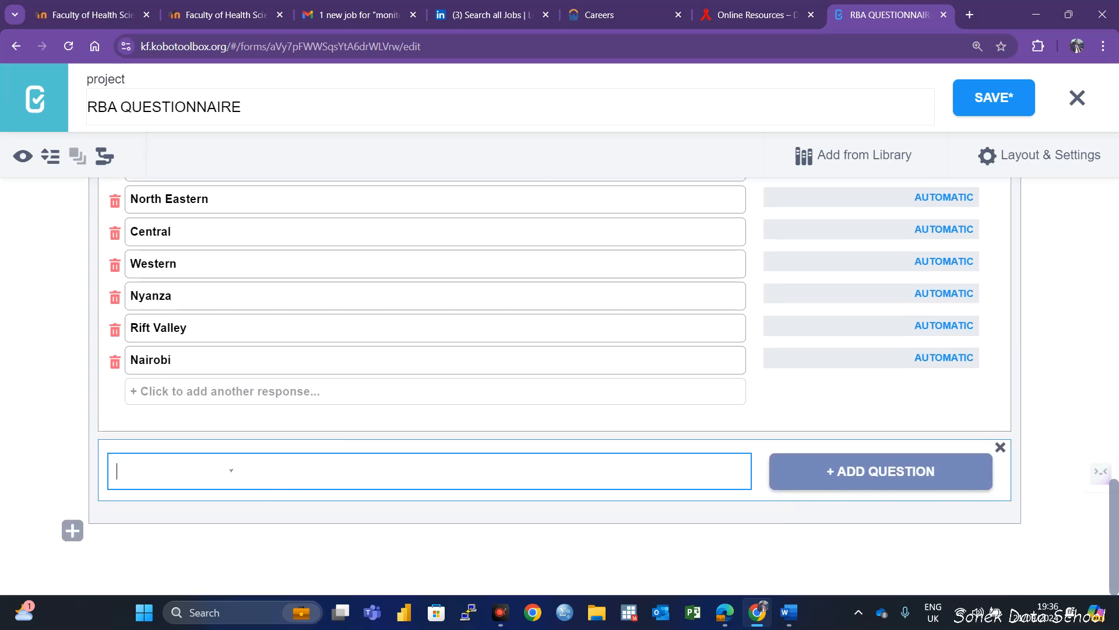
pyautogui.press('capslock')
pyautogui.write('es')
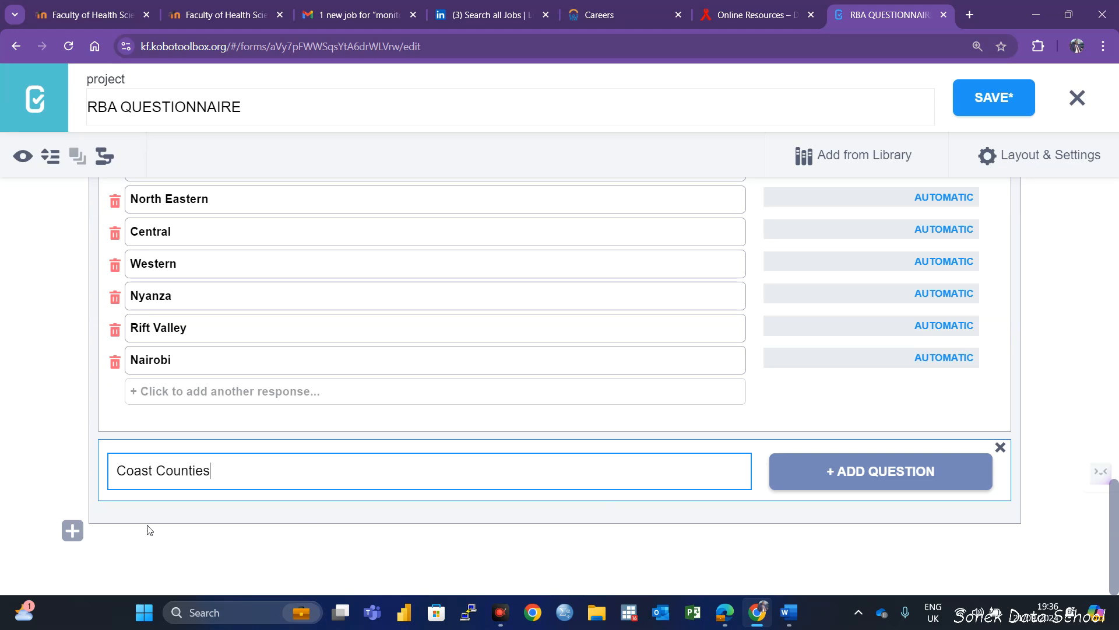
pyautogui.click(869, 475)
pyautogui.scroll(-3, 263, 507)
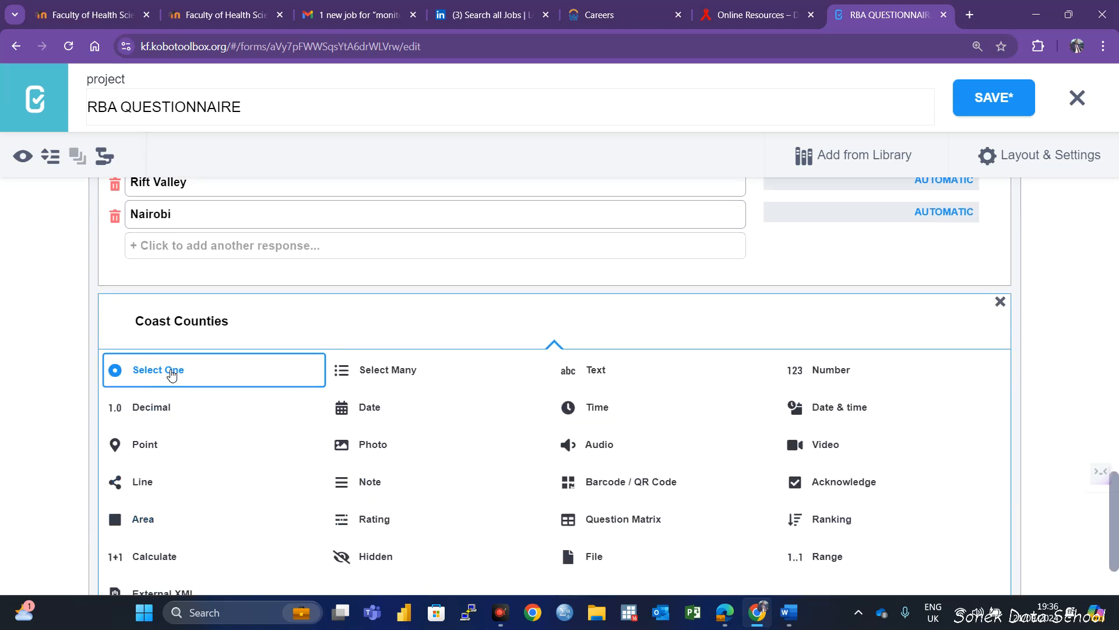
pyautogui.click(169, 374)
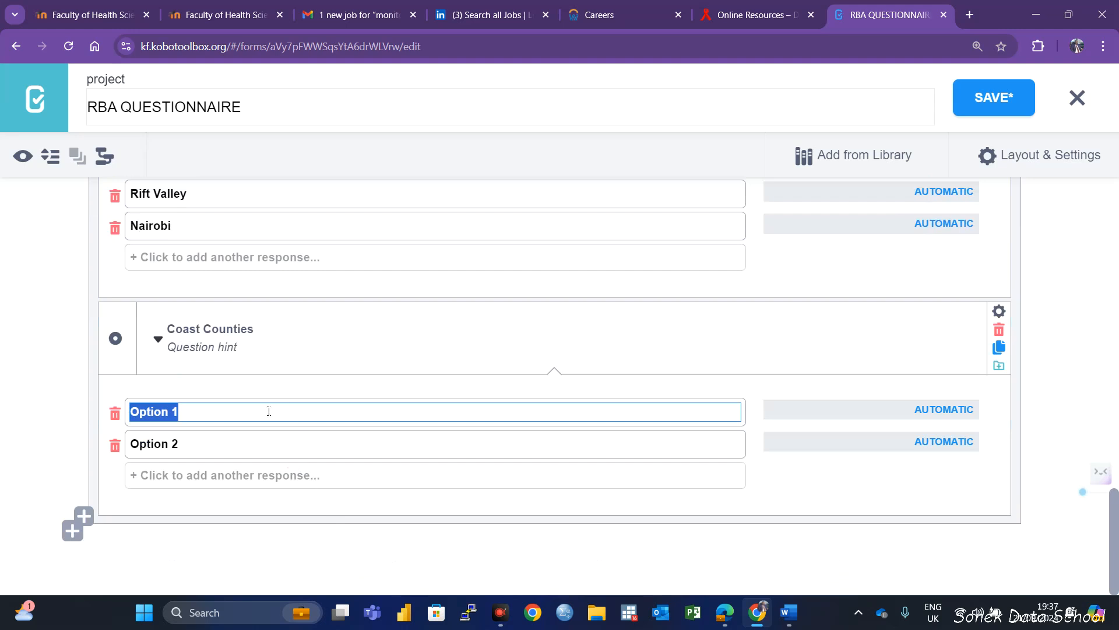
# Enter Mombasa as the first response option of the Coast Counties question
pyautogui.write('momb asa')
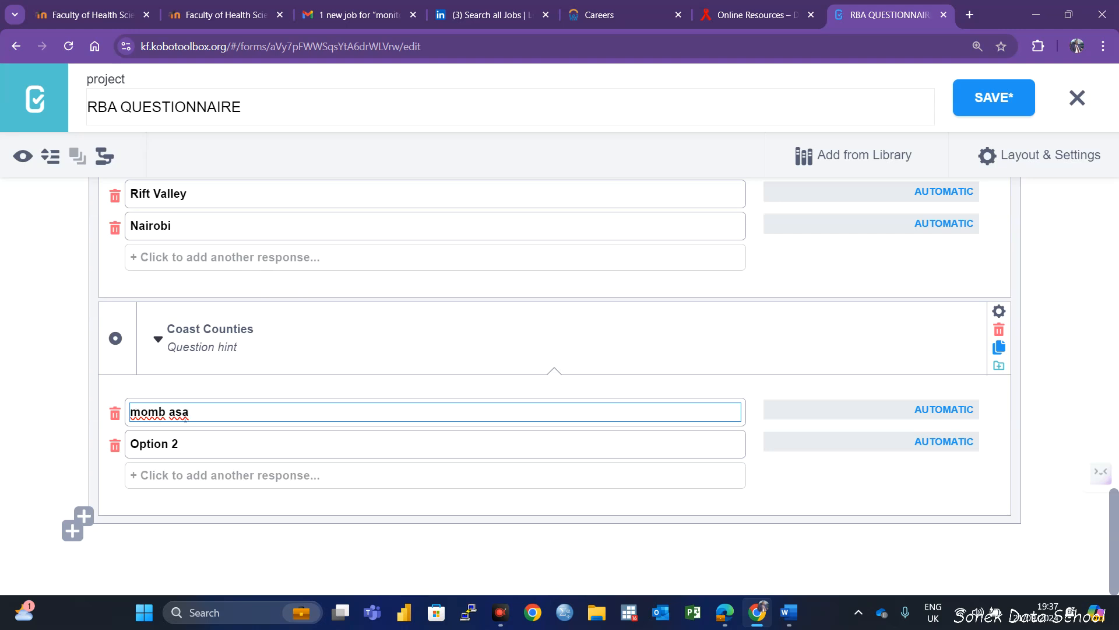
pyautogui.click(217, 420)
pyautogui.press('BackSpace')
pyautogui.press('BackSpace')
pyautogui.press('BackSpace')
pyautogui.press('BackSpace')
pyautogui.press('BackSpace')
pyautogui.press('BackSpace')
pyautogui.press('BackSpace')
pyautogui.press('BackSpace')
pyautogui.write('Mombas')
pyautogui.click(1071, 561)
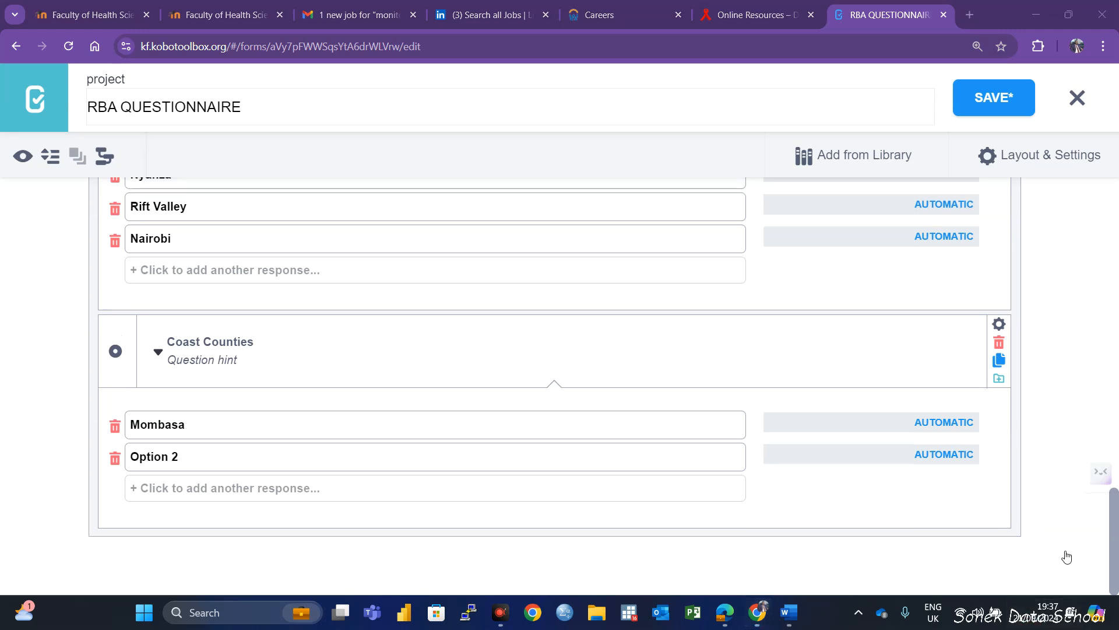
# Enter Kwale and Kilifi as the second and third response options of the Coast Counties question
pyautogui.click(210, 444)
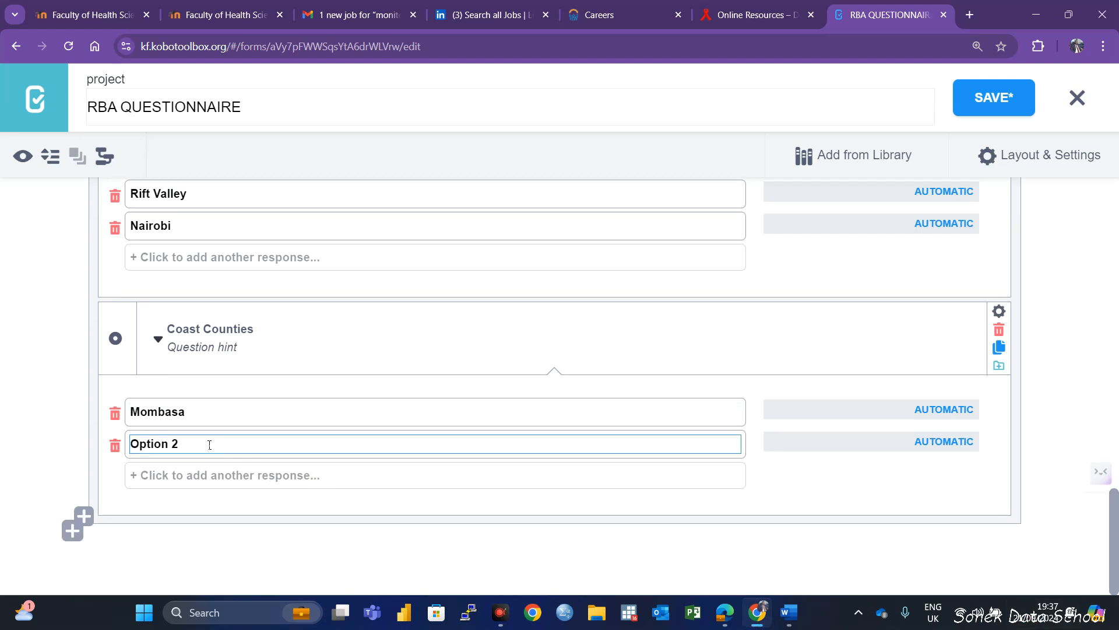
pyautogui.moveTo(208, 444); pyautogui.dragTo(125, 455)
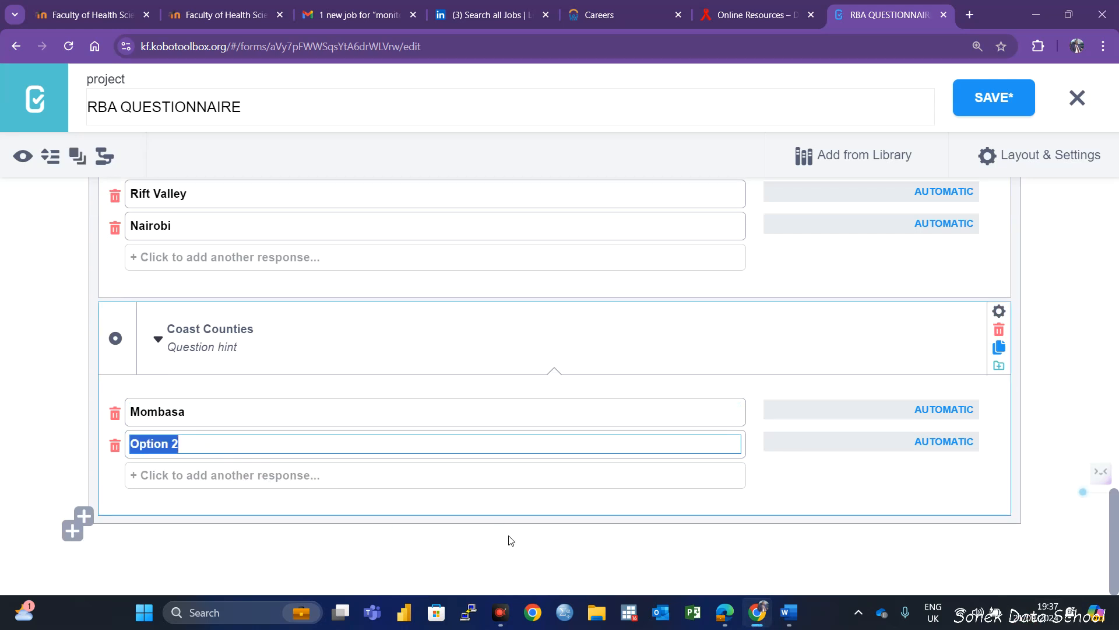
pyautogui.write('K')
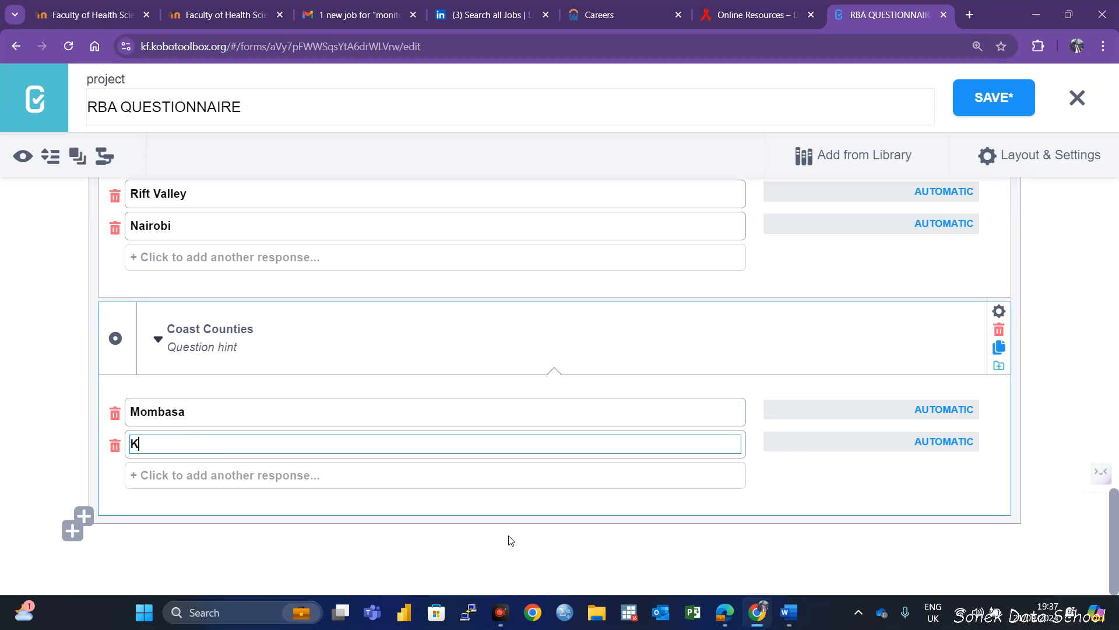
pyautogui.write('wale')
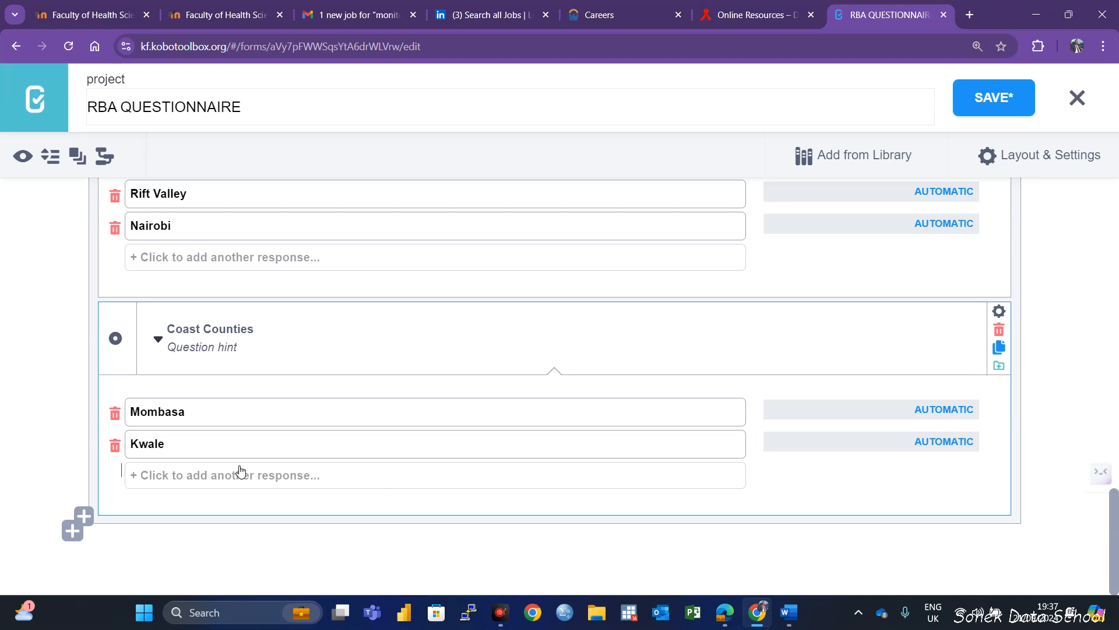
pyautogui.click(242, 474)
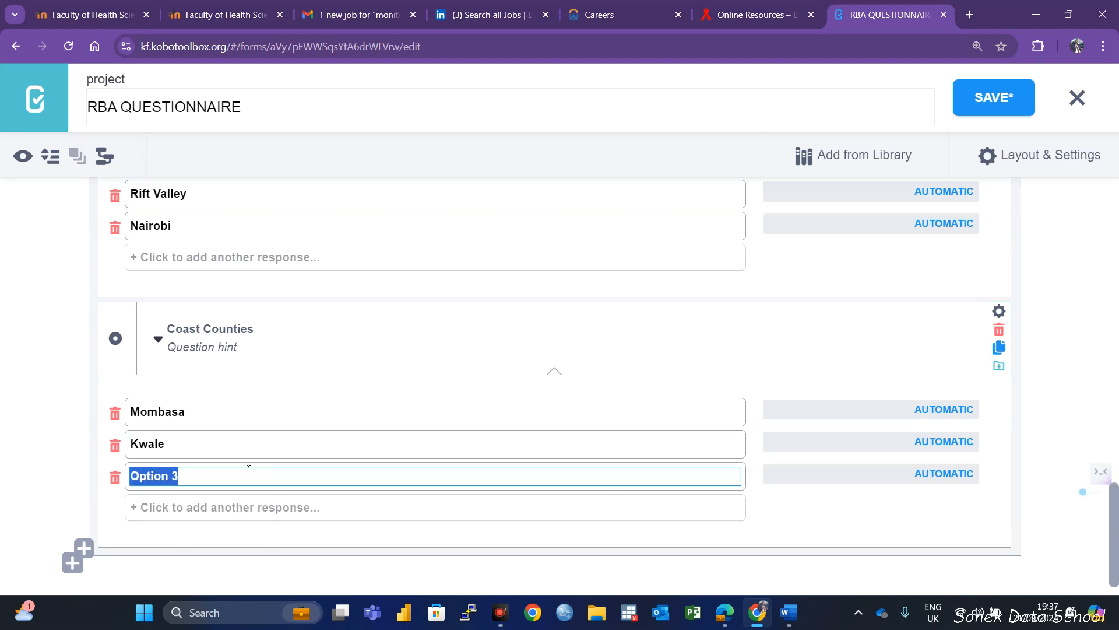
pyautogui.write('Kilifi')
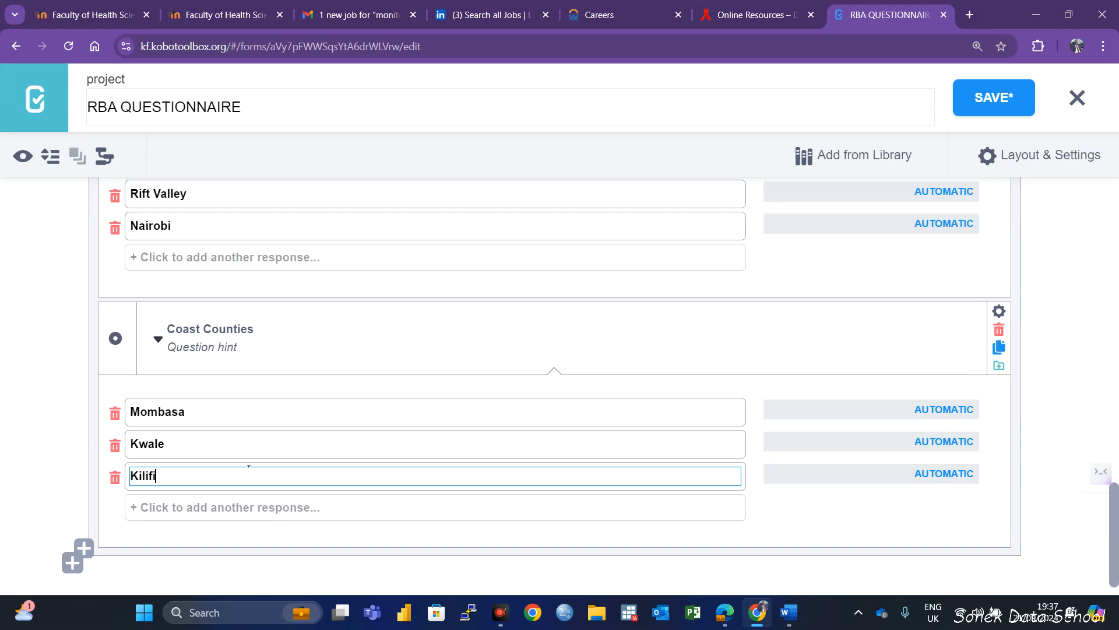
# Add Tana River, Lamu and Taita as further response options of the Coast Counties question
pyautogui.click(200, 507)
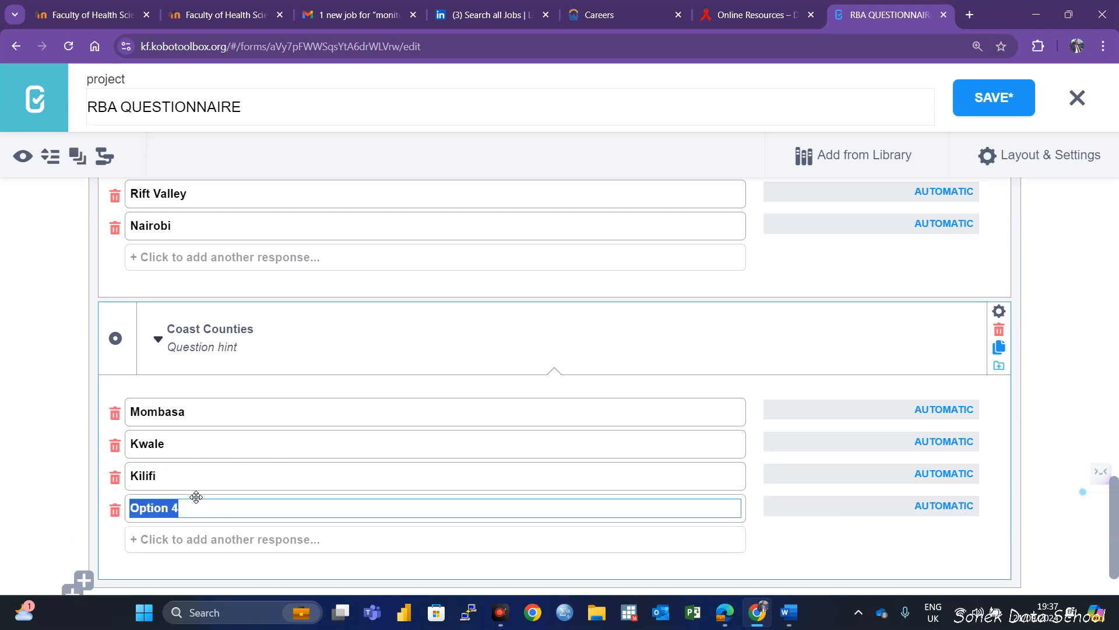
pyautogui.write('Tana R')
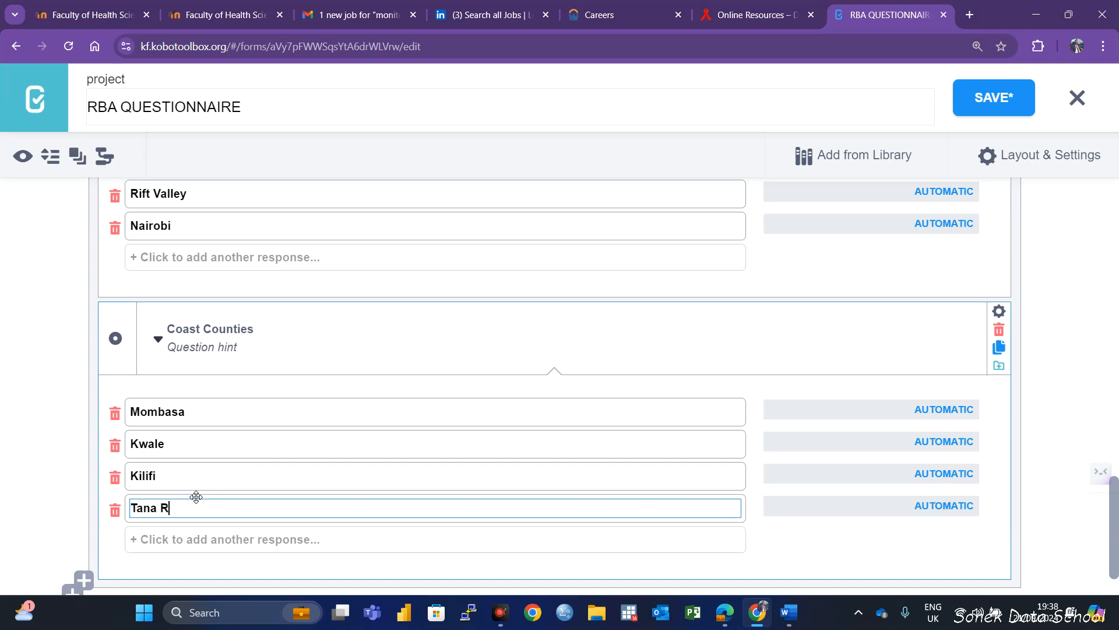
pyautogui.write('iver')
pyautogui.click(170, 539)
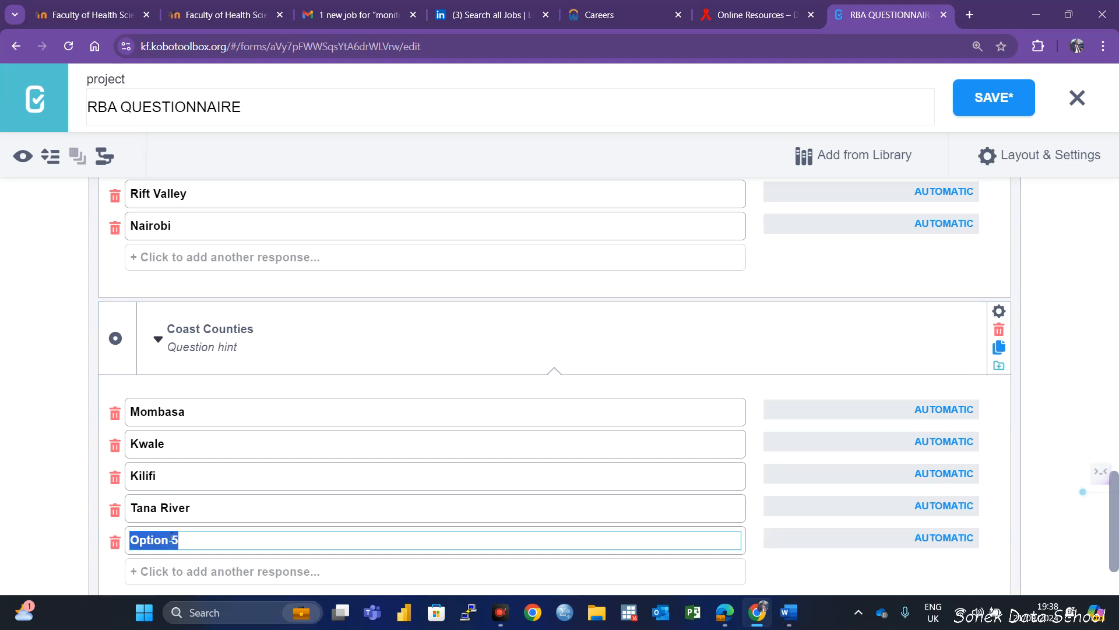
pyautogui.write('Lamu')
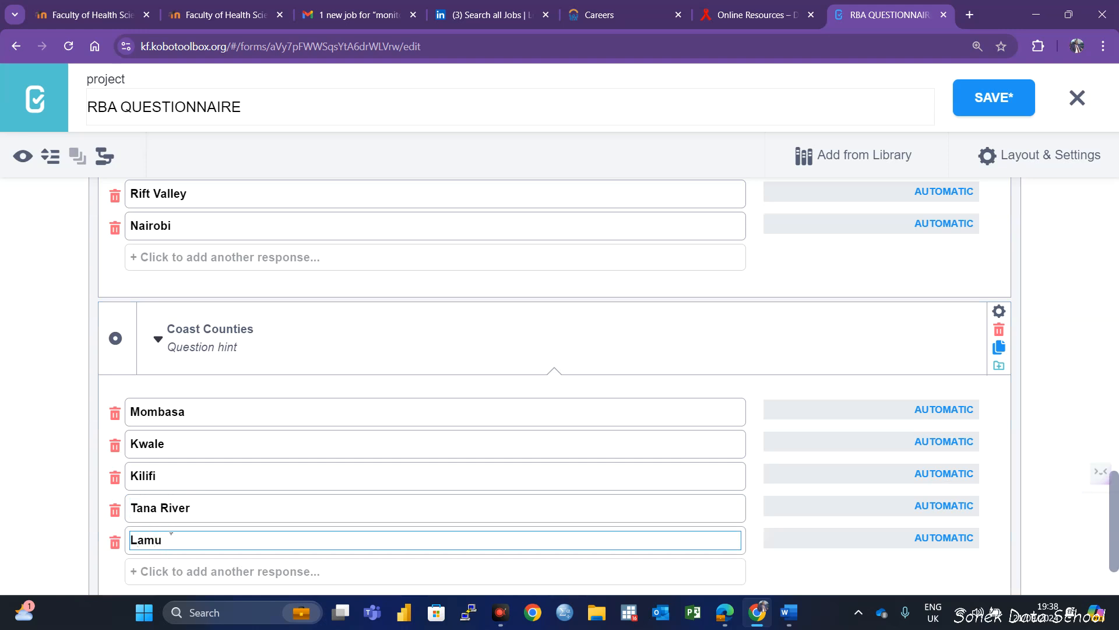
pyautogui.scroll(-2, 175, 525)
pyautogui.click(187, 473)
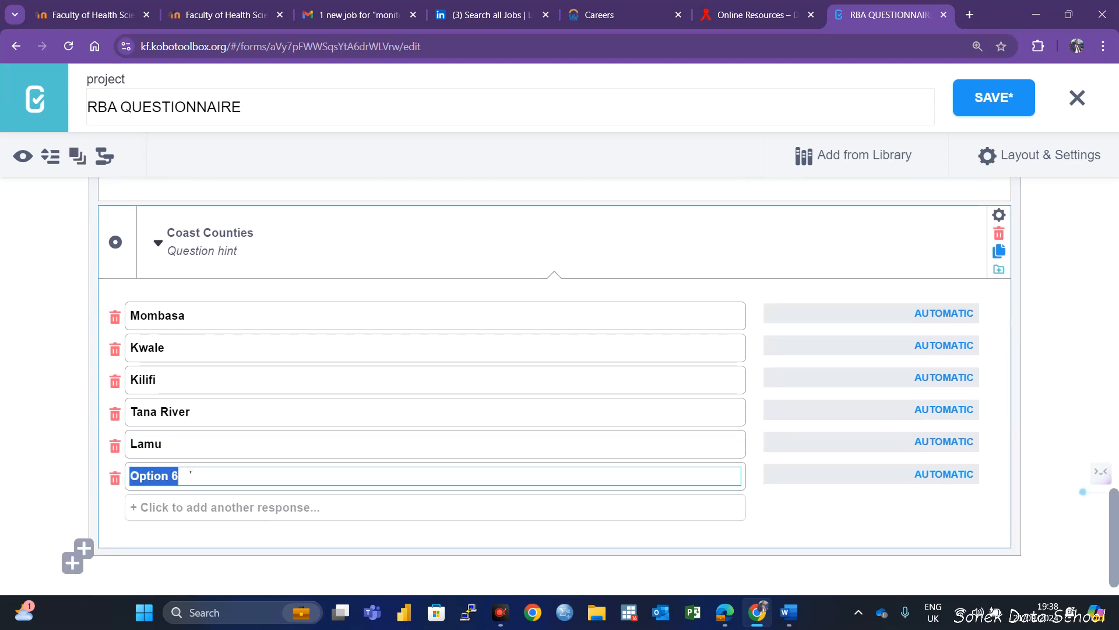
pyautogui.write('T')
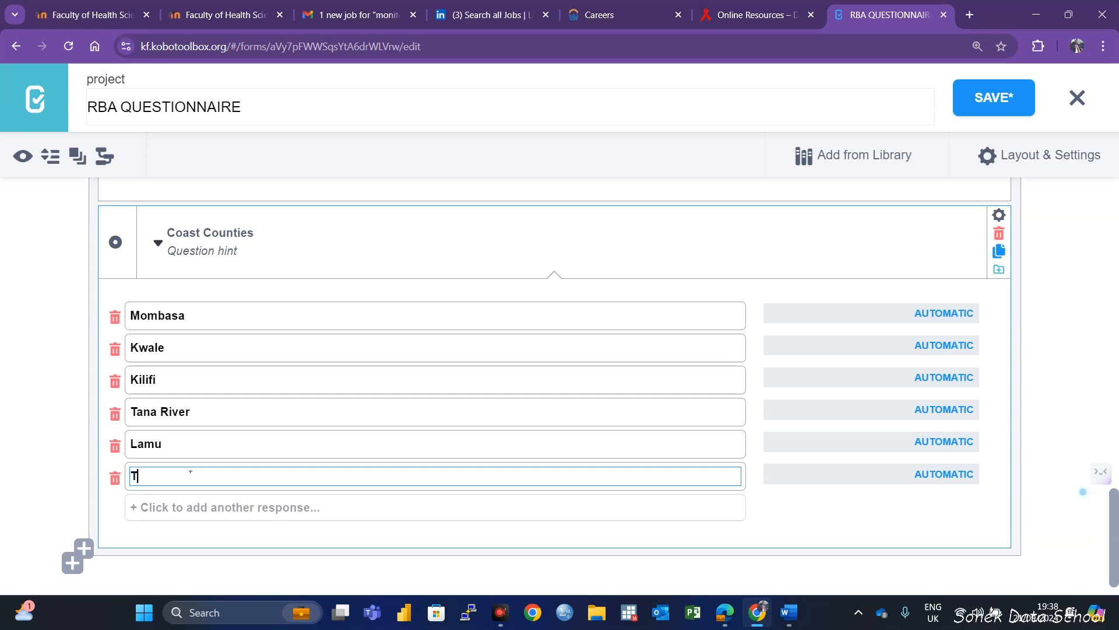
pyautogui.write('aita Taveta')
# Check the order of the Province and Coast Counties questions and the title of the STUDY LOCATION group
pyautogui.scroll(3, 289, 394)
pyautogui.scroll(-2, 303, 455)
pyautogui.scroll(5, 340, 411)
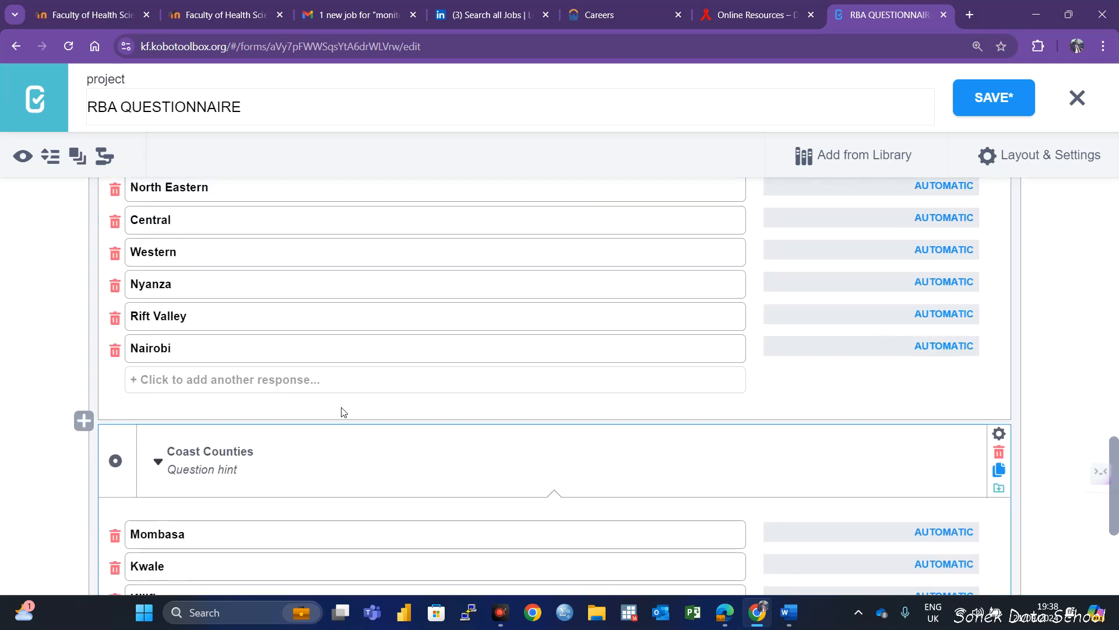
pyautogui.scroll(5, 284, 272)
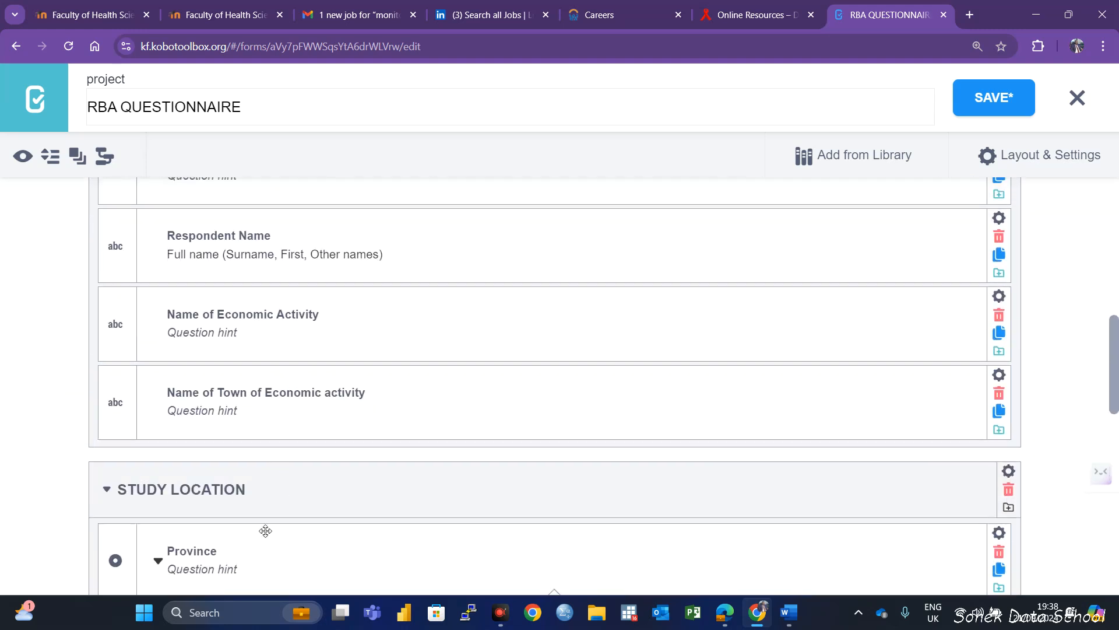
pyautogui.click(309, 486)
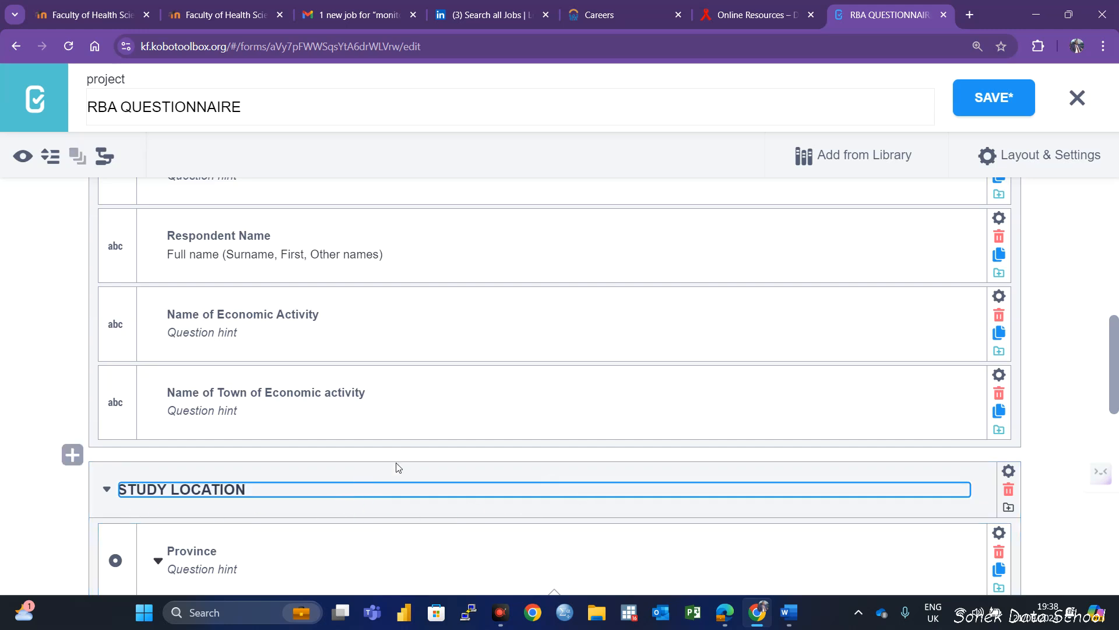
pyautogui.scroll(3, 535, 396)
pyautogui.scroll(-5, 539, 399)
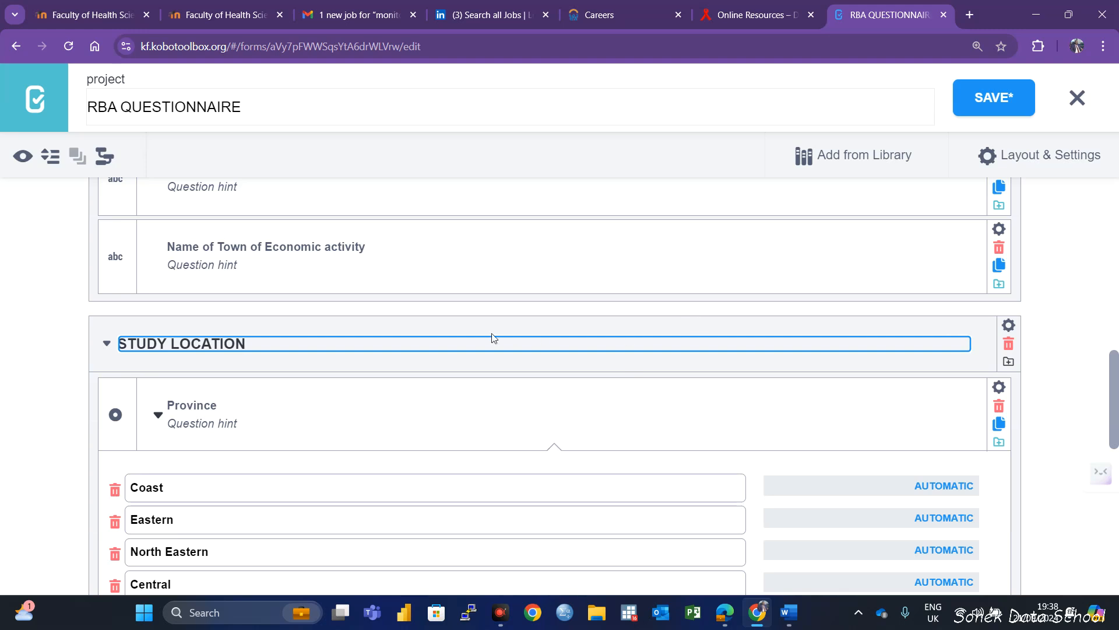
pyautogui.click(385, 328)
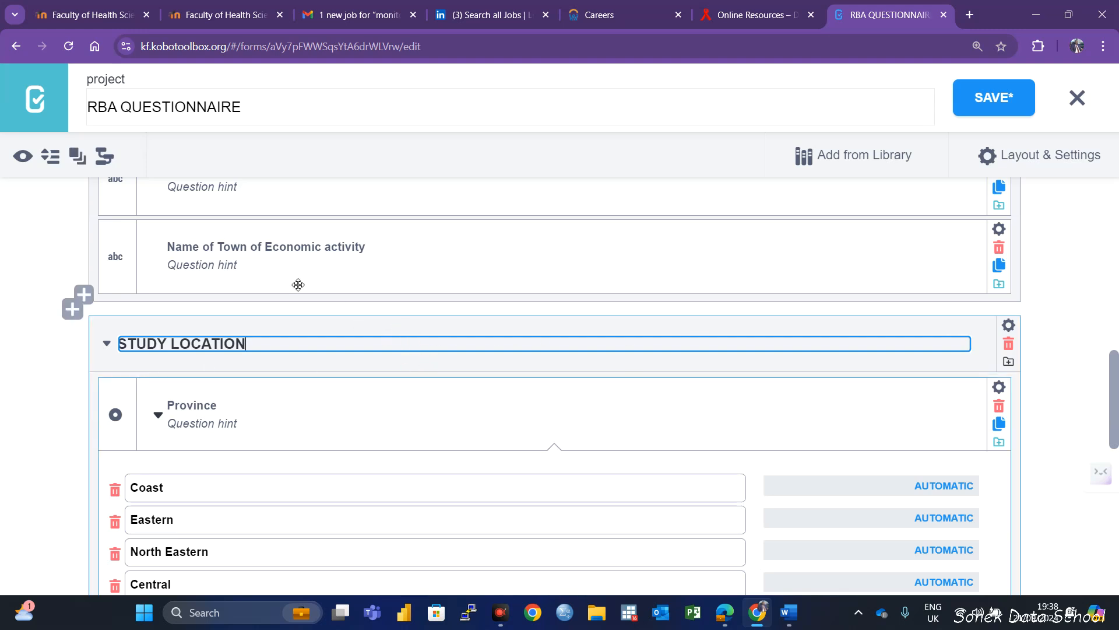
# Check the skip logic of the RESPONDENT DETAILS group against the study participation question and save the form
pyautogui.scroll(9, 232, 368)
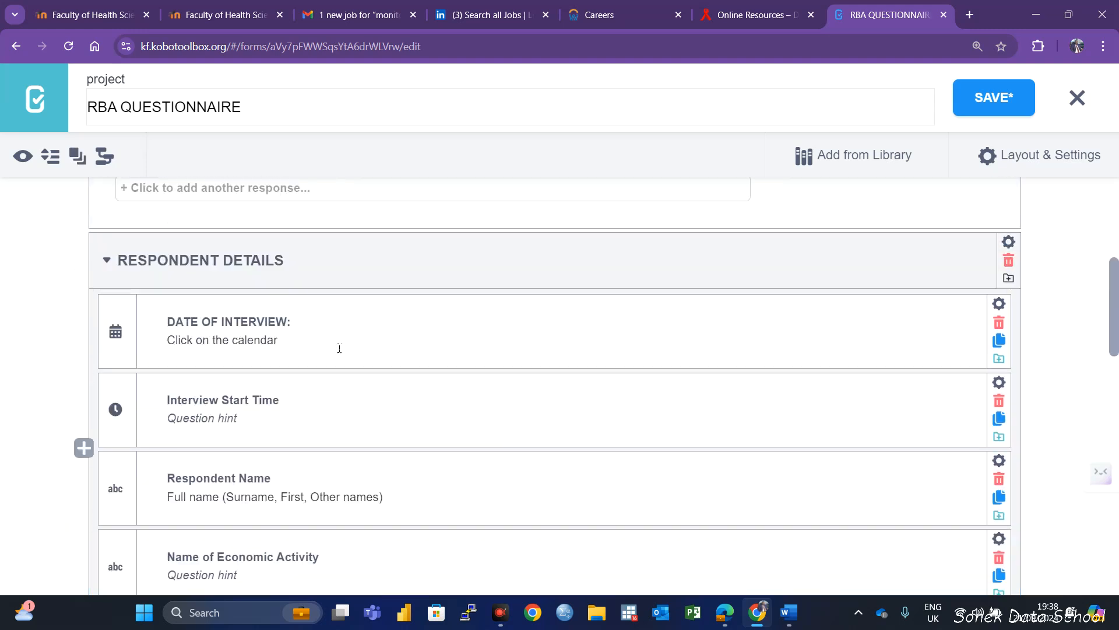
pyautogui.scroll(1, 140, 314)
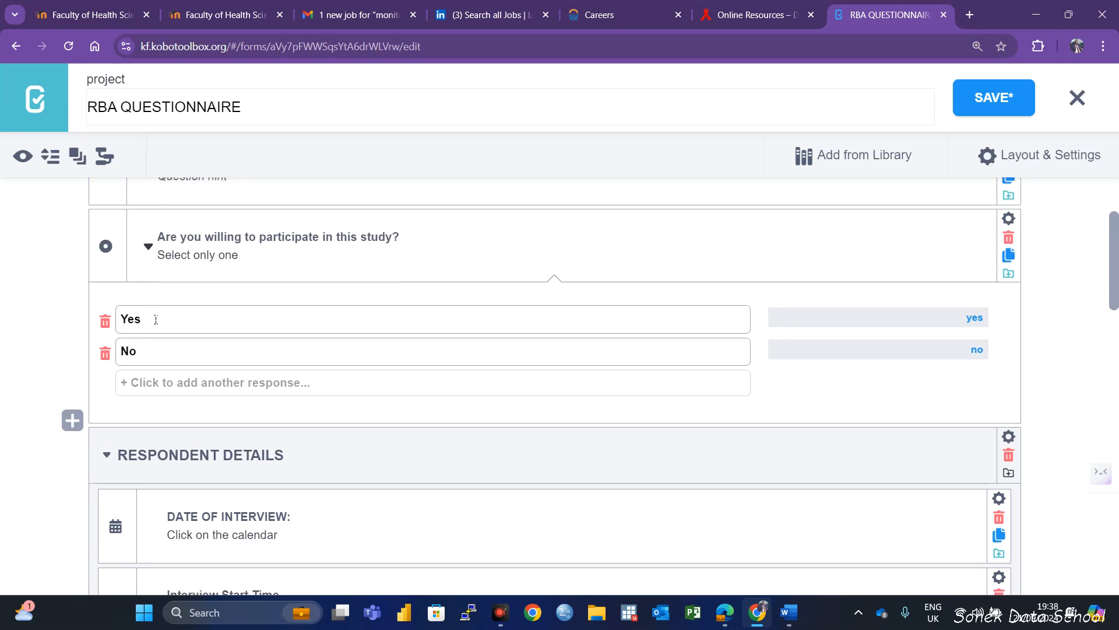
pyautogui.scroll(-1, 197, 249)
pyautogui.scroll(1, 527, 443)
pyautogui.scroll(-5, 291, 542)
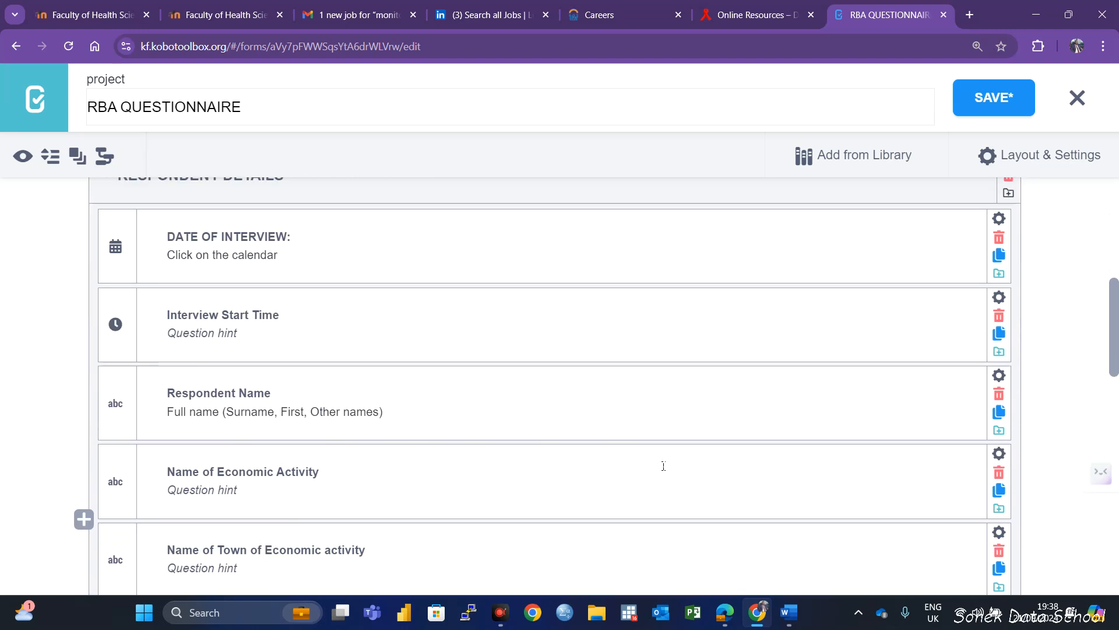
pyautogui.scroll(5, 670, 462)
pyautogui.scroll(-4, 679, 458)
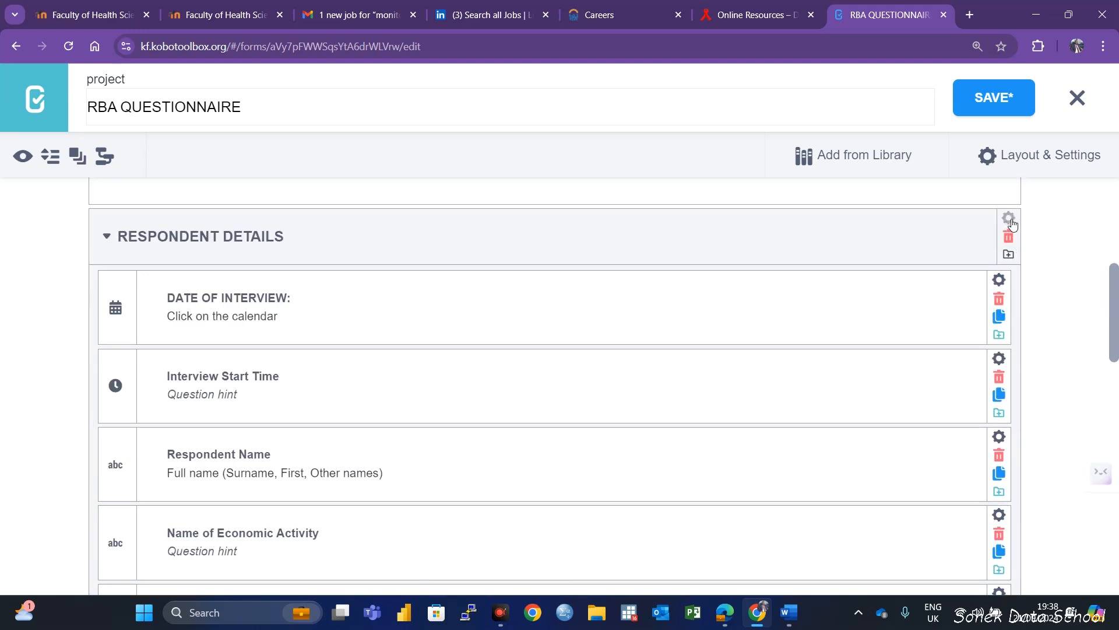
pyautogui.click(1009, 219)
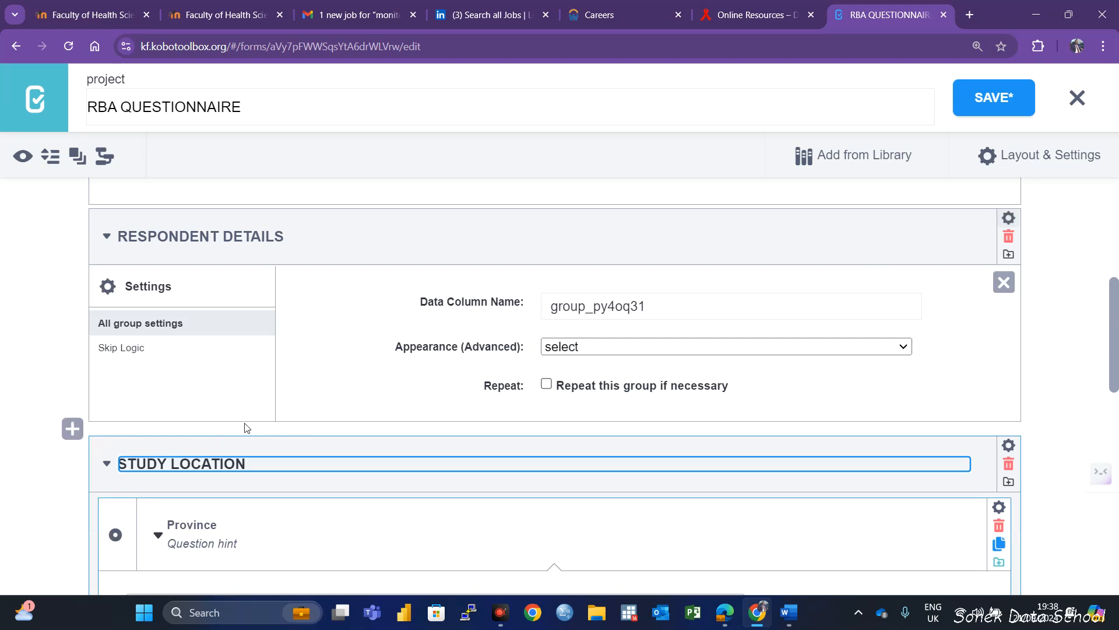
pyautogui.click(129, 348)
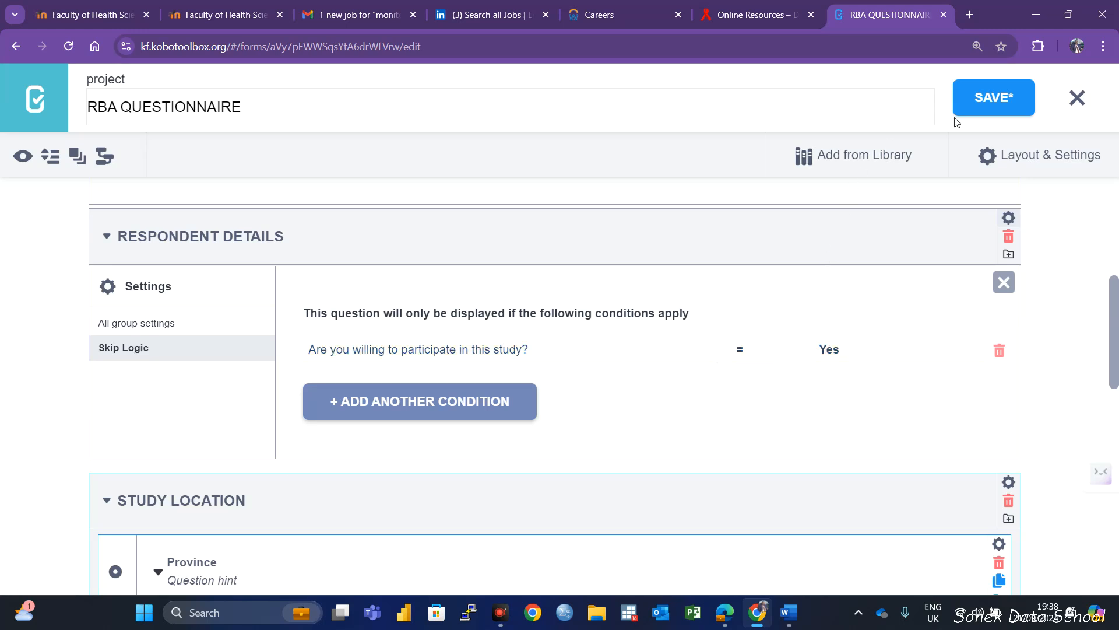
pyautogui.click(975, 99)
# Examine the Province response options alongside the Coast Counties question and its county options
pyautogui.scroll(-4, 594, 467)
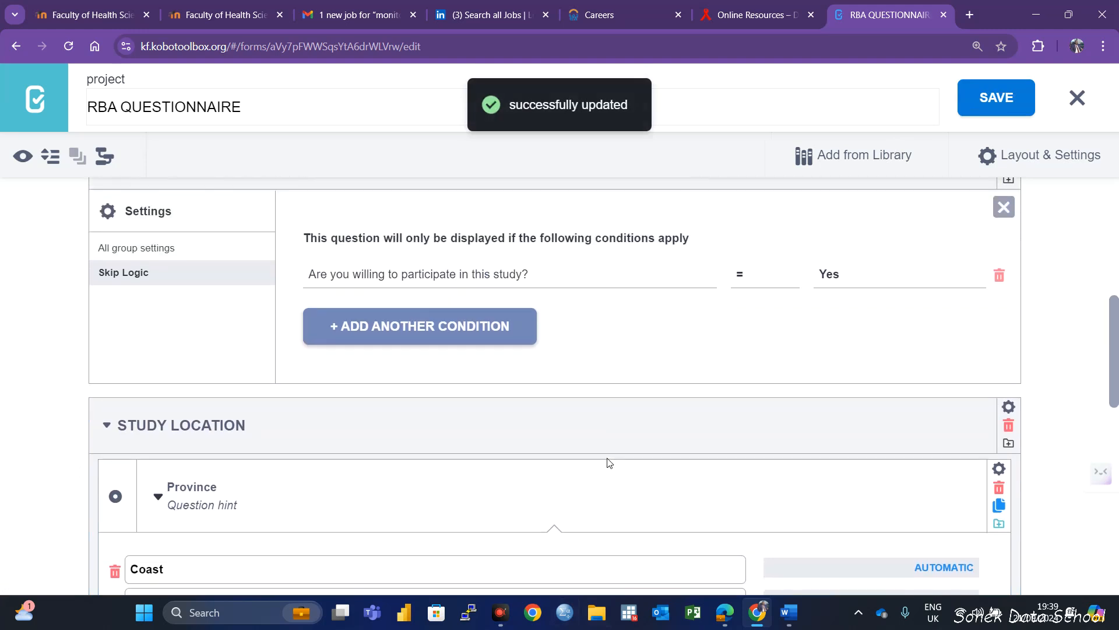
pyautogui.scroll(-6, 600, 472)
pyautogui.scroll(-2, 594, 492)
pyautogui.scroll(-3, 403, 389)
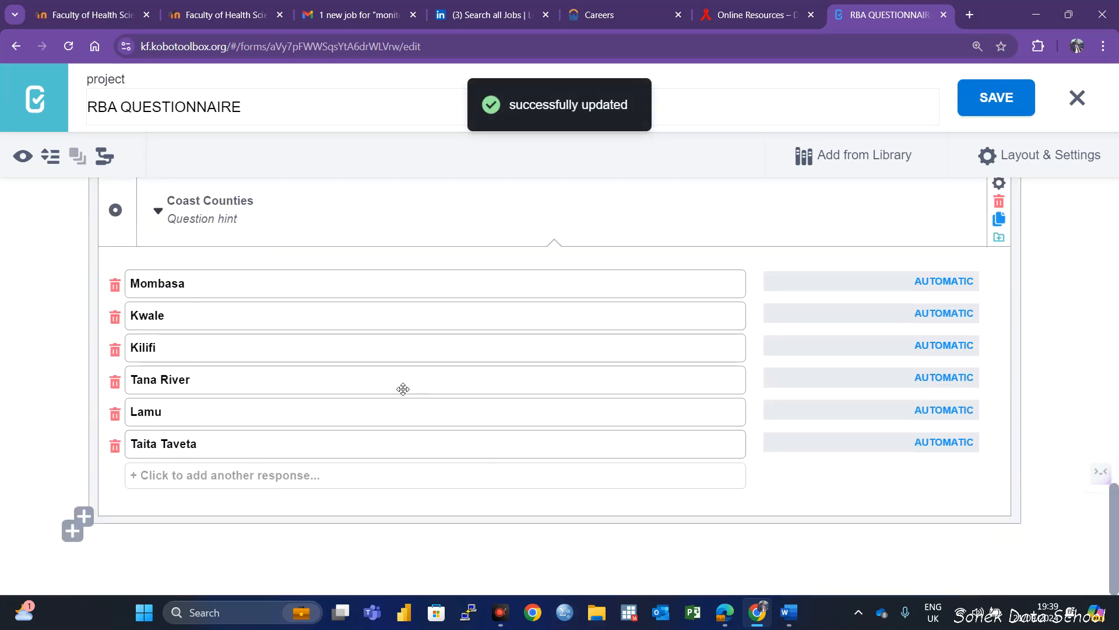
pyautogui.scroll(3, 280, 277)
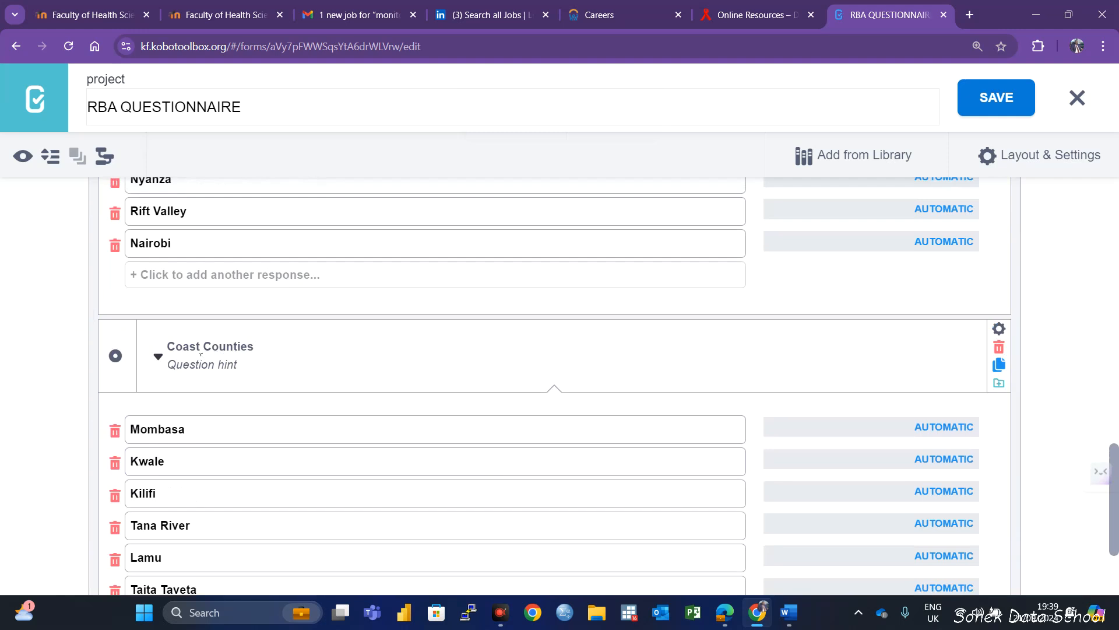
pyautogui.scroll(5, 248, 376)
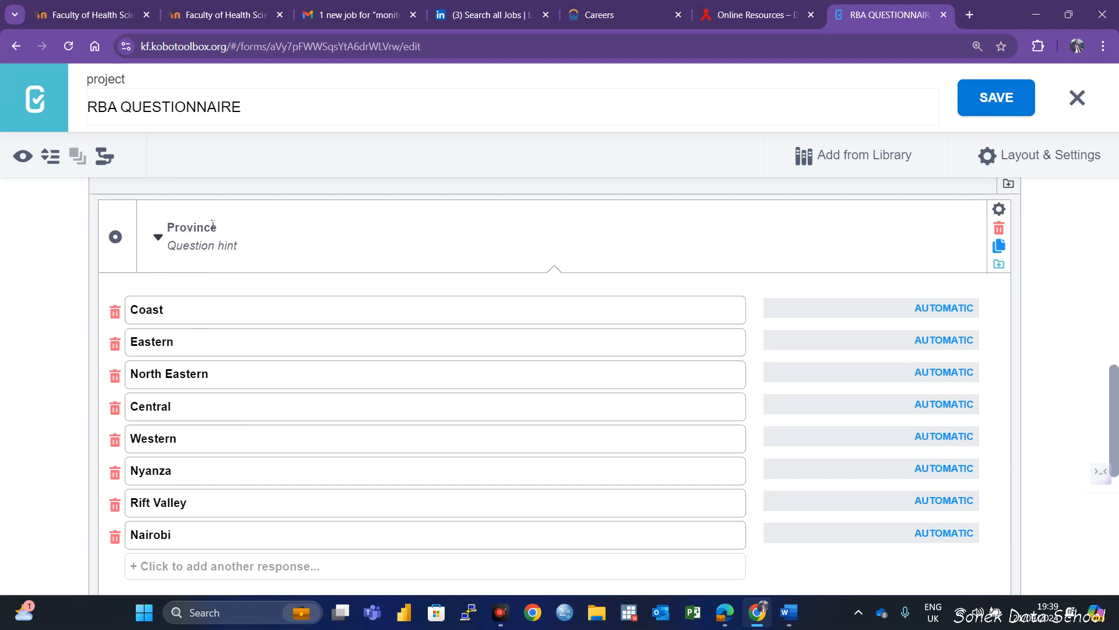
pyautogui.scroll(-7, 412, 464)
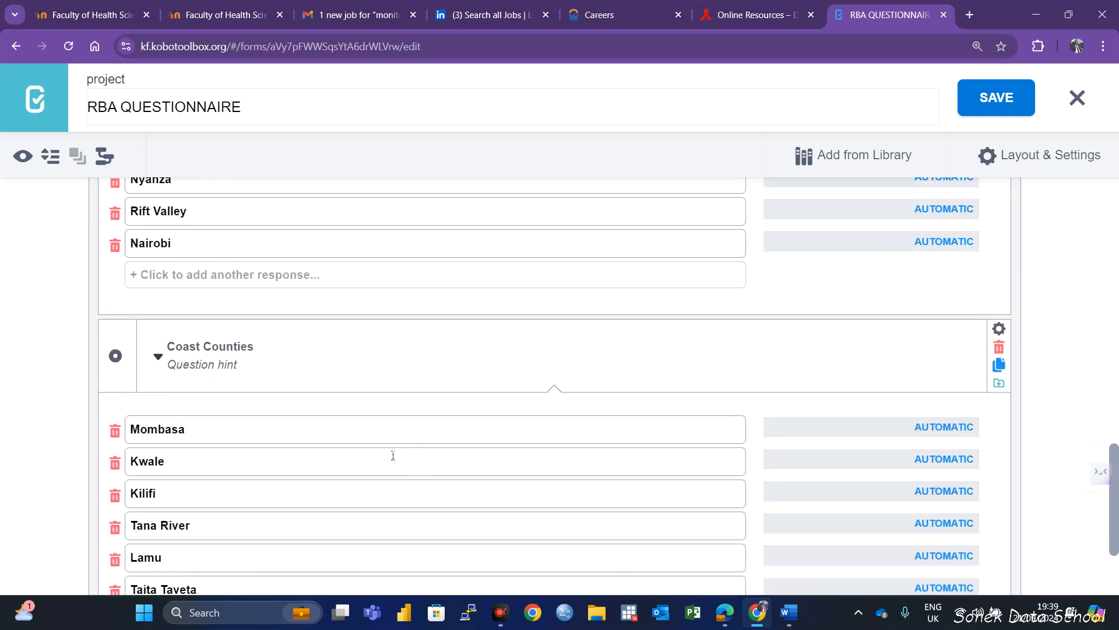
pyautogui.scroll(4, 310, 340)
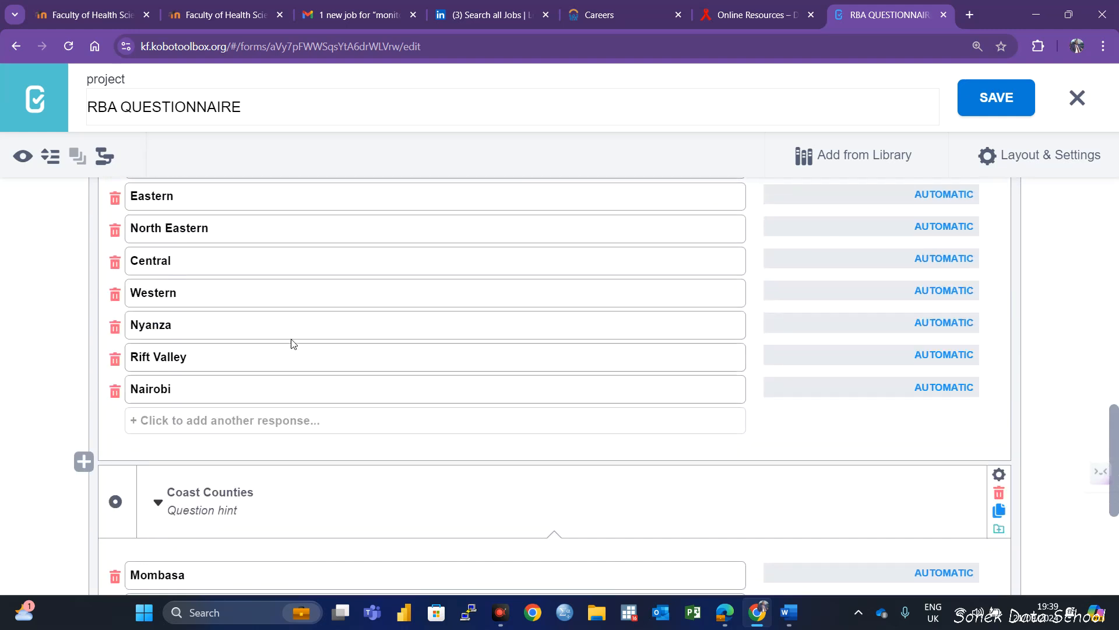
pyautogui.scroll(-3, 577, 507)
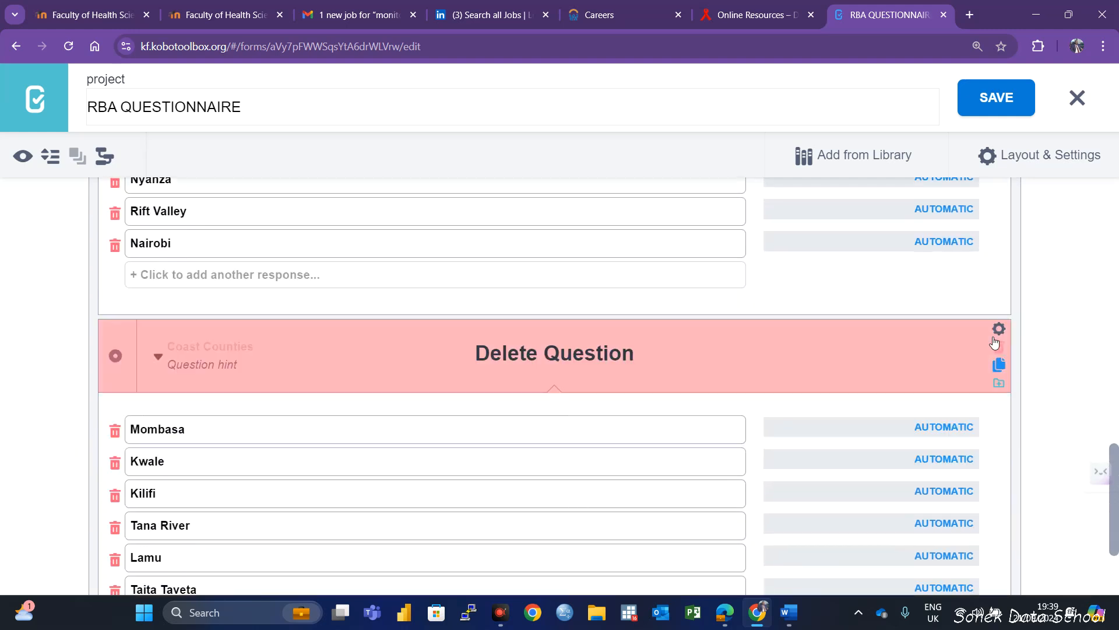
# Add skip logic showing the Coast Counties question only when Province = Coast, and save the form
pyautogui.click(999, 330)
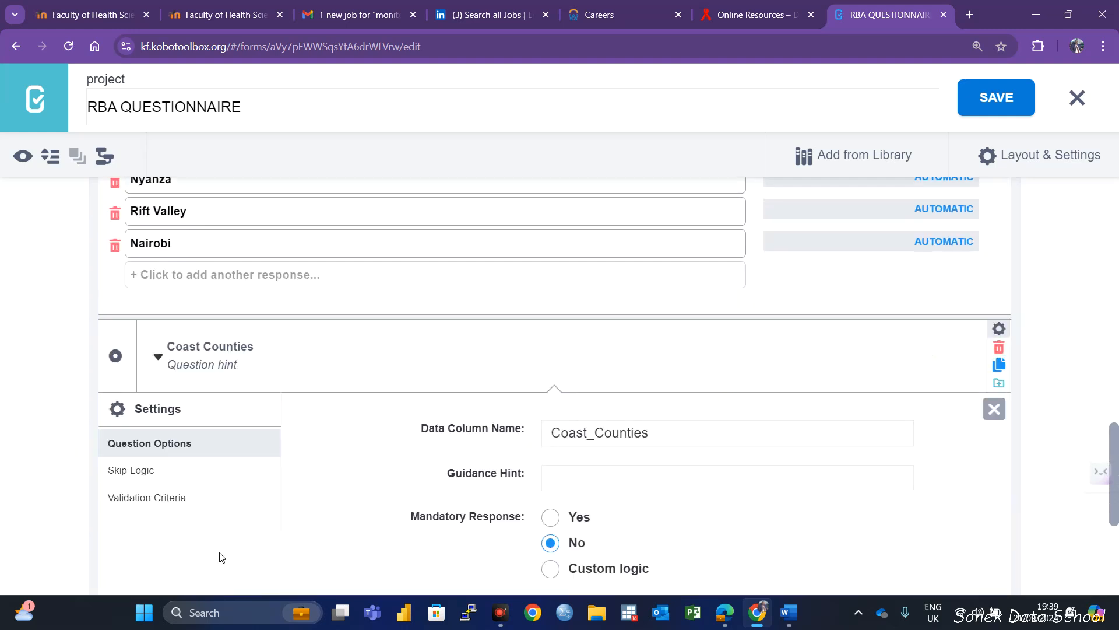
pyautogui.click(145, 470)
pyautogui.click(639, 441)
pyautogui.scroll(-1, 539, 479)
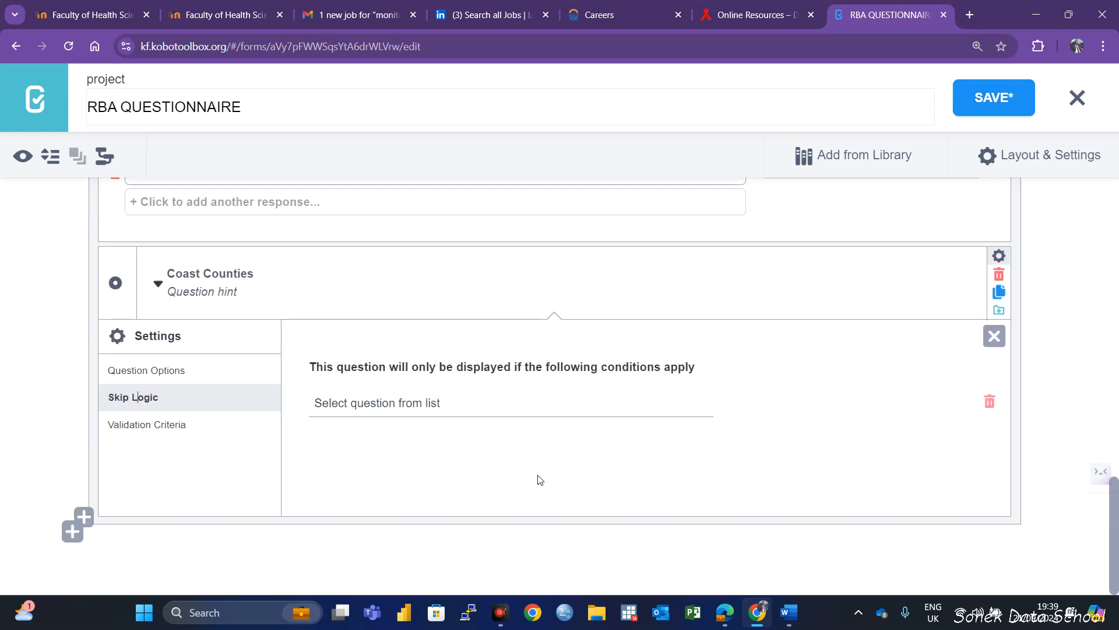
pyautogui.click(384, 406)
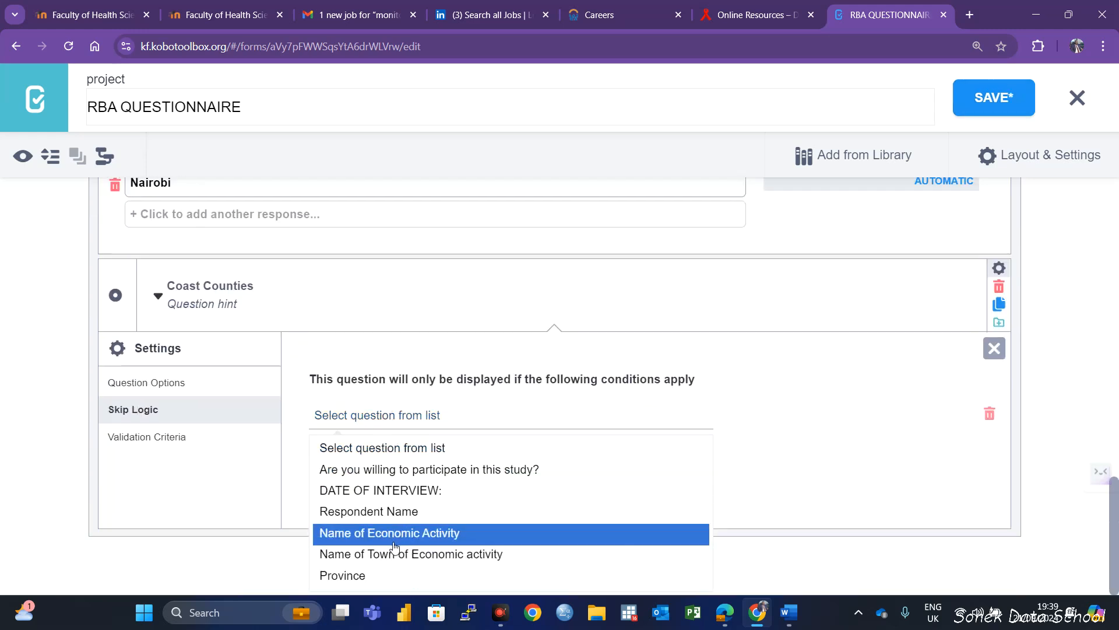
pyautogui.click(376, 577)
pyautogui.click(833, 415)
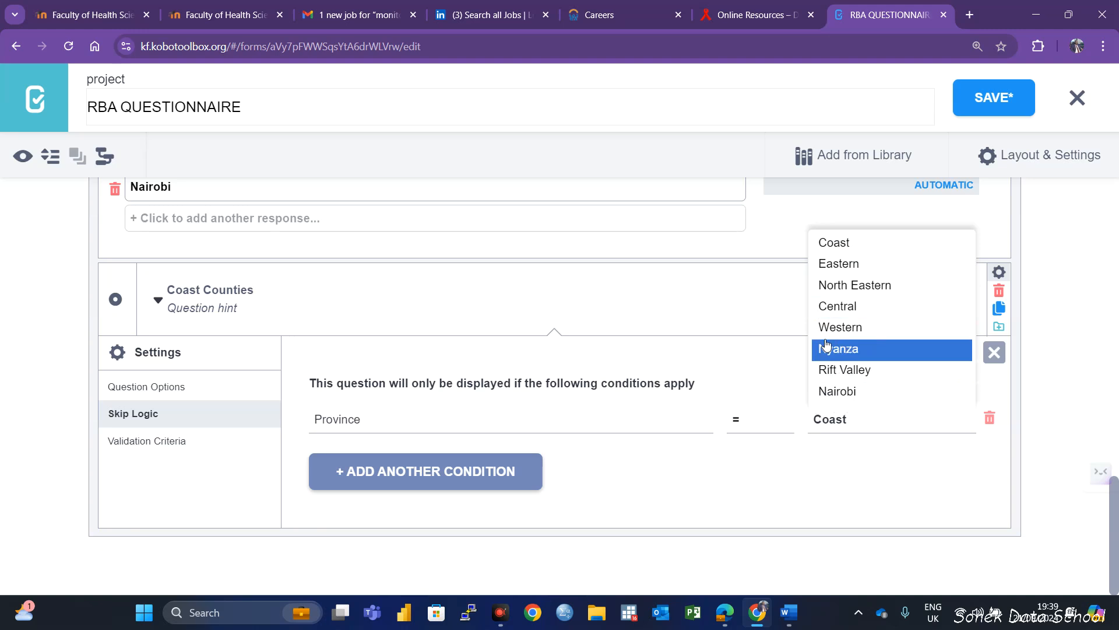
pyautogui.click(875, 247)
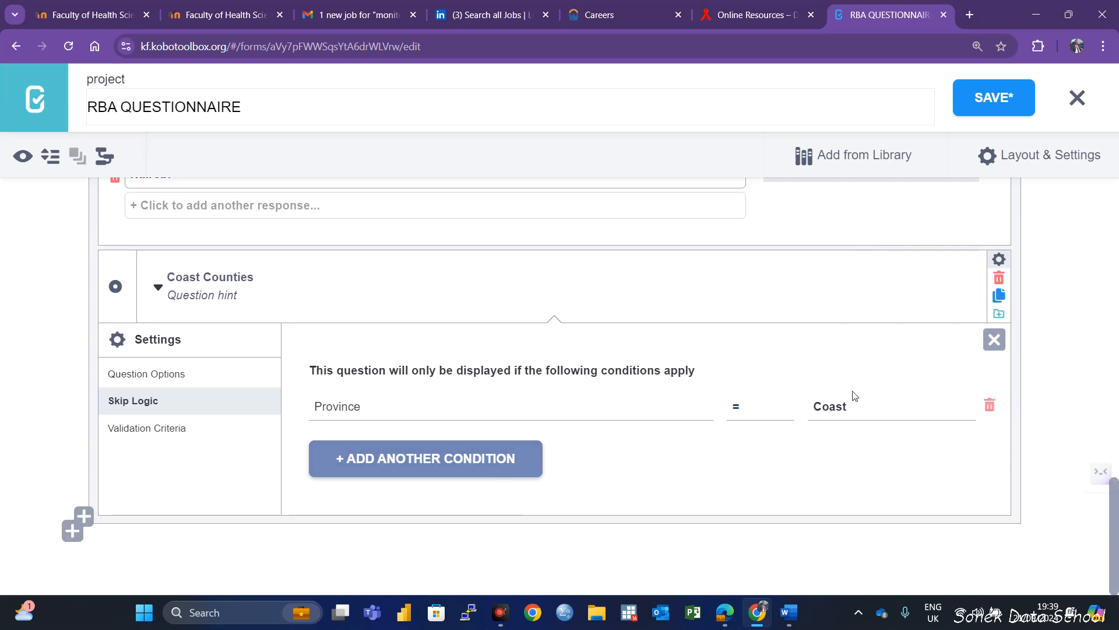
pyautogui.click(994, 100)
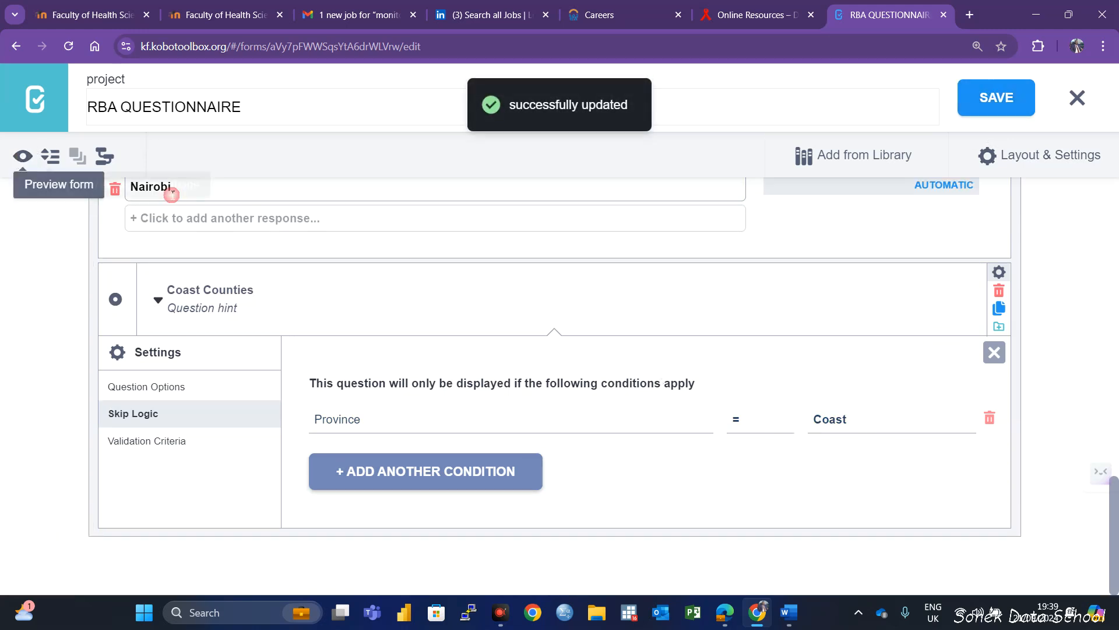
# Preview the form with Yes as the answer to the study participation question and check which groups appear
pyautogui.click(22, 156)
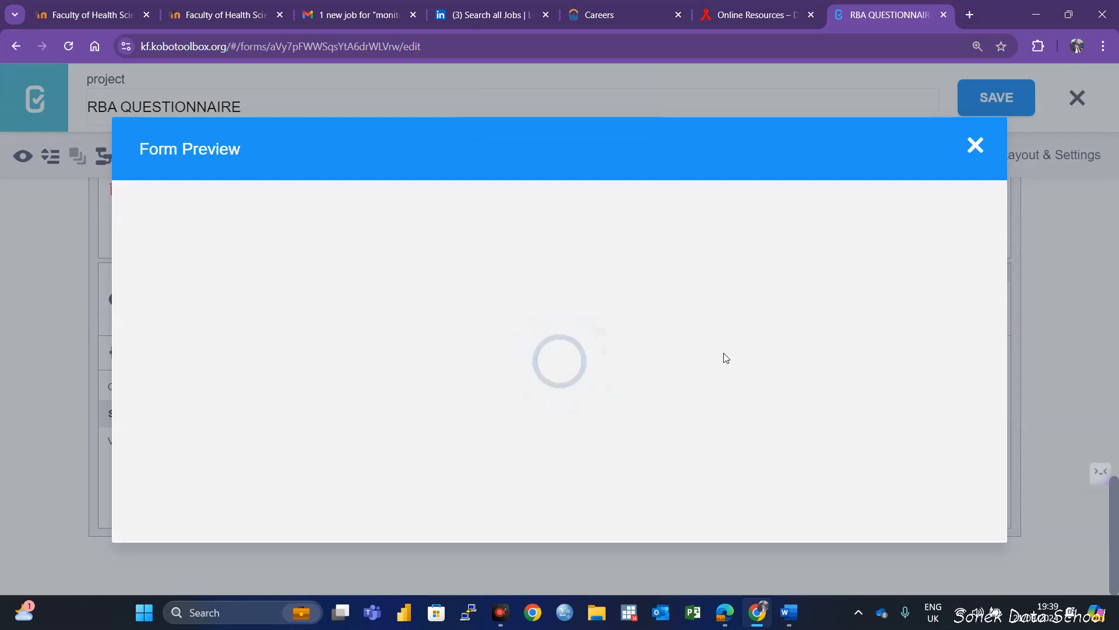
pyautogui.scroll(-10, 451, 380)
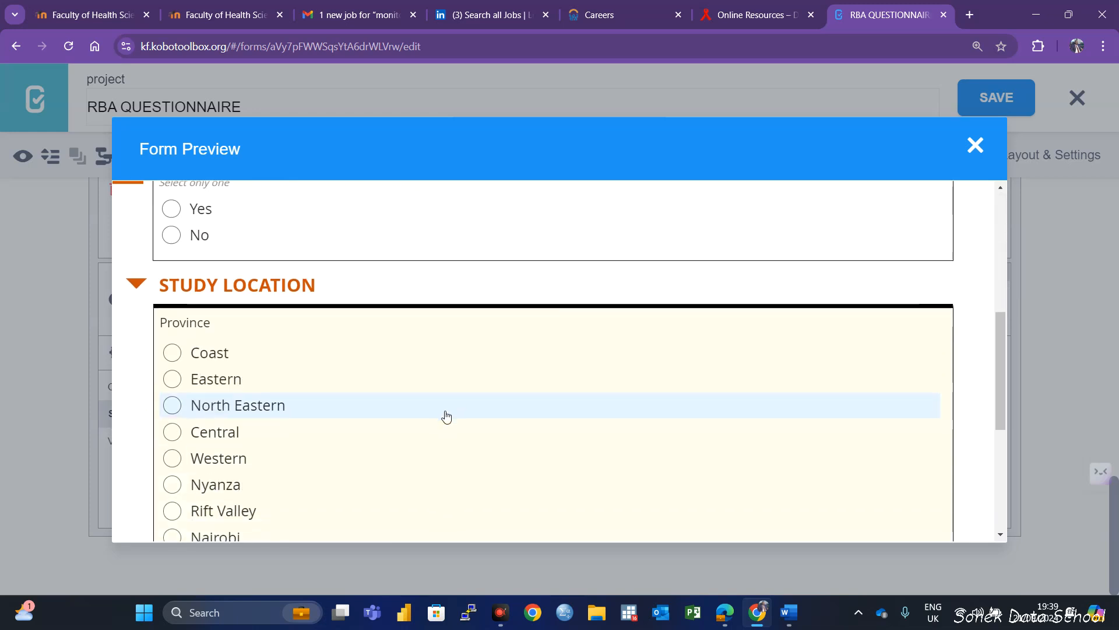
pyautogui.scroll(5, 412, 432)
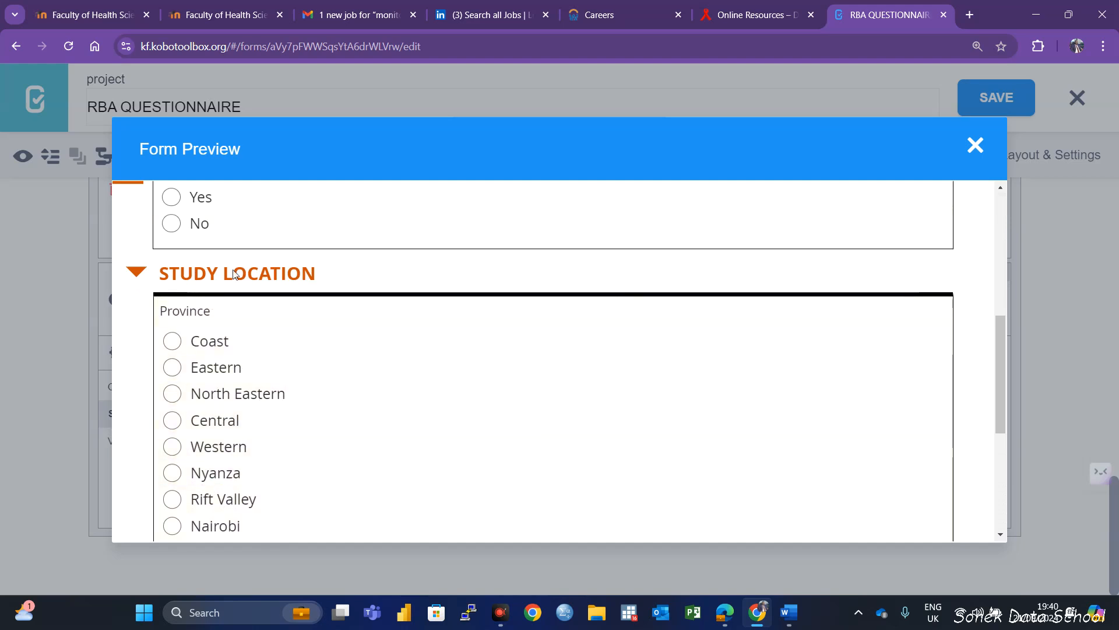
pyautogui.scroll(4, 225, 260)
pyautogui.click(182, 427)
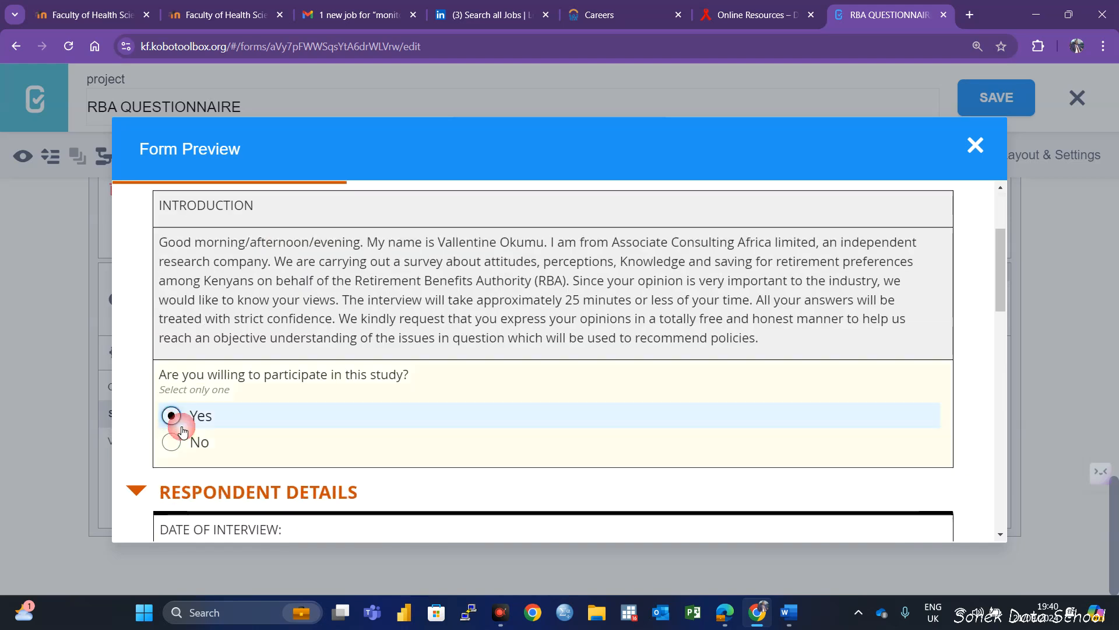
pyautogui.scroll(-5, 407, 470)
pyautogui.scroll(4, 306, 471)
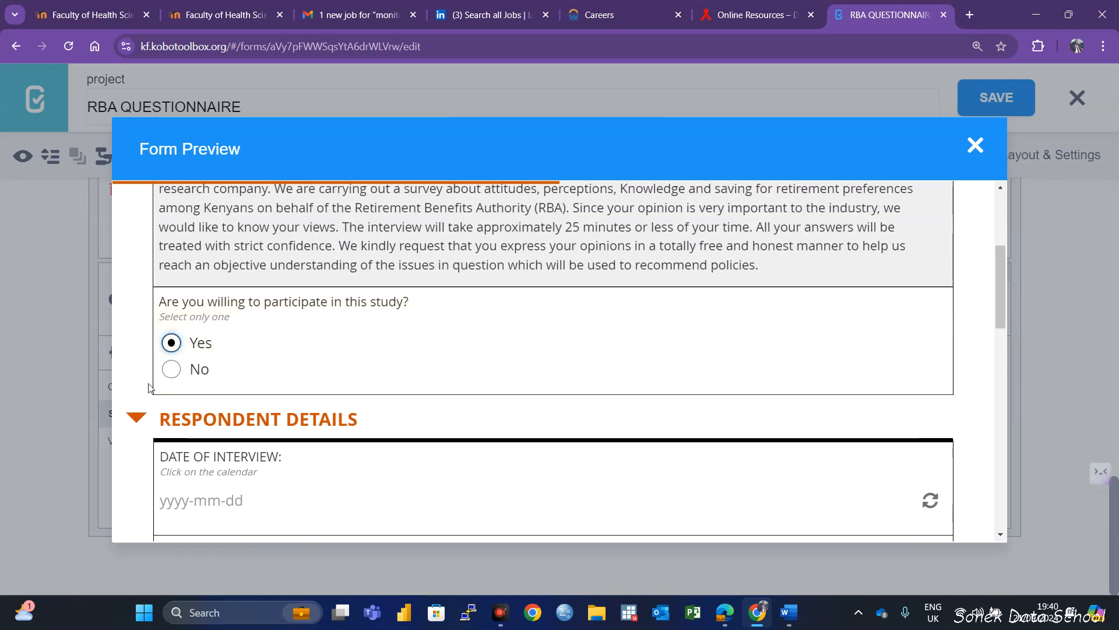
pyautogui.click(194, 345)
pyautogui.click(975, 145)
# Add skip logic showing the STUDY LOCATION group only when "Are you willing to participate in this study?" = Yes, and save the form
pyautogui.scroll(9, 643, 397)
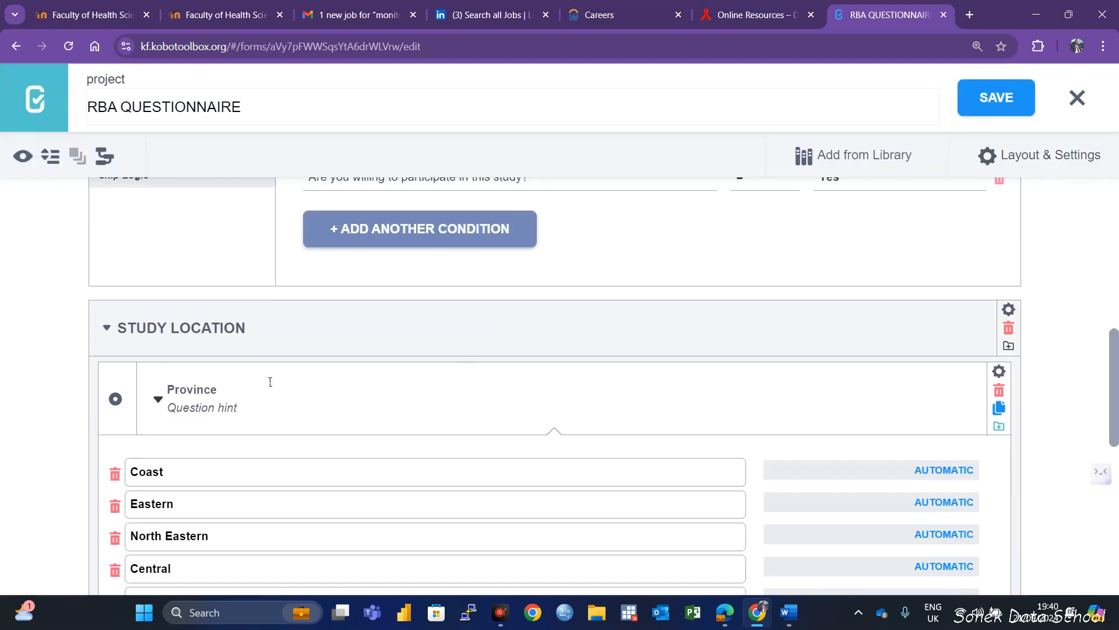
pyautogui.click(1009, 310)
pyautogui.click(117, 452)
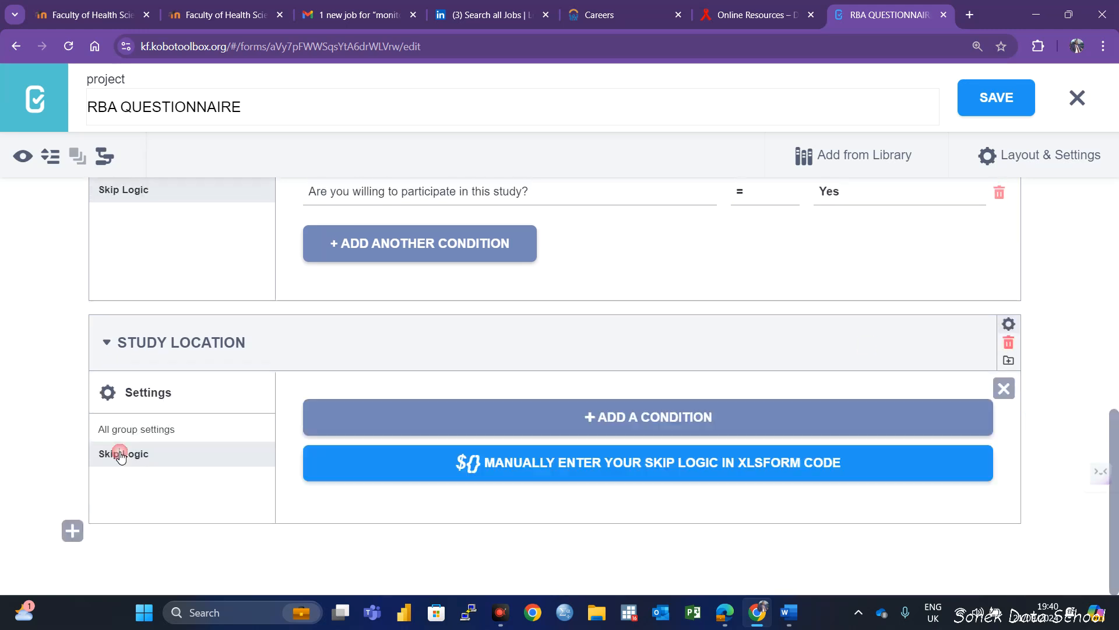
pyautogui.click(687, 418)
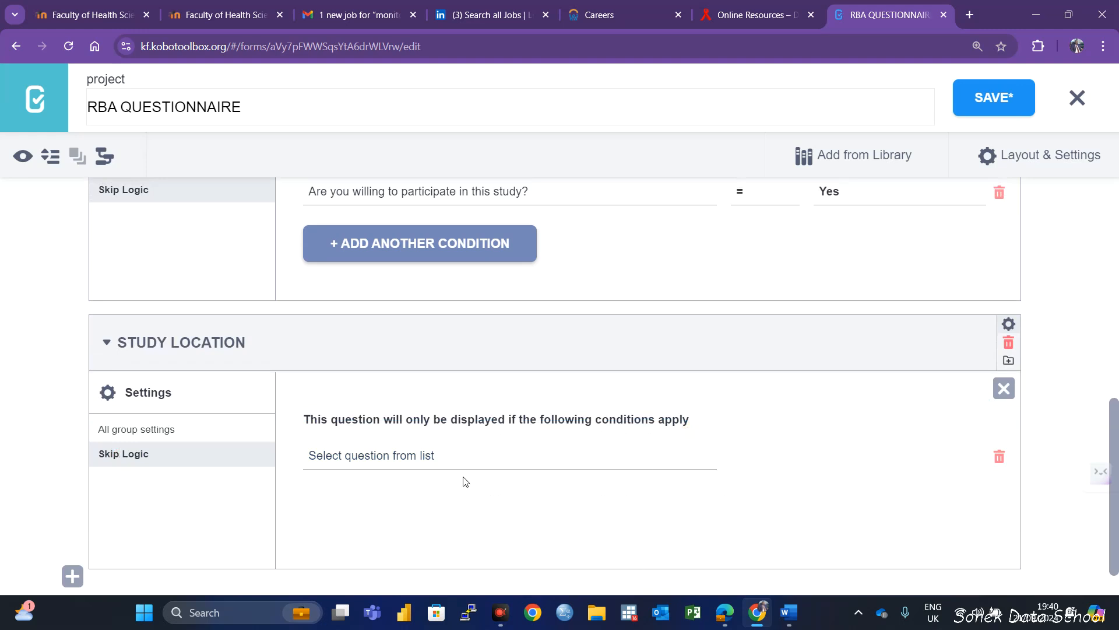
pyautogui.click(394, 458)
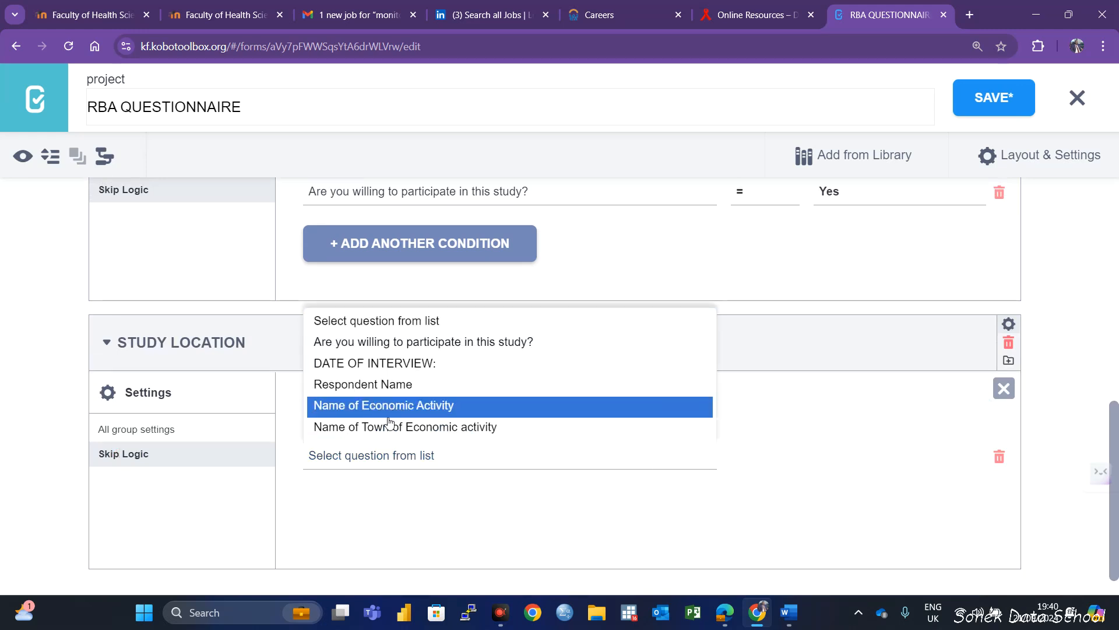
pyautogui.click(402, 344)
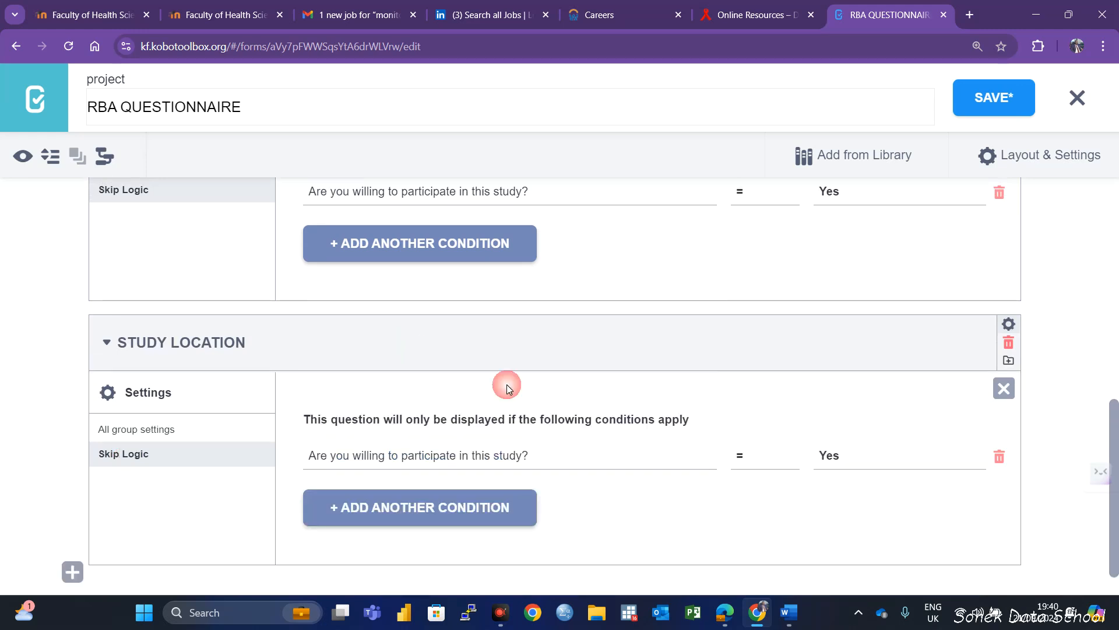
pyautogui.click(997, 97)
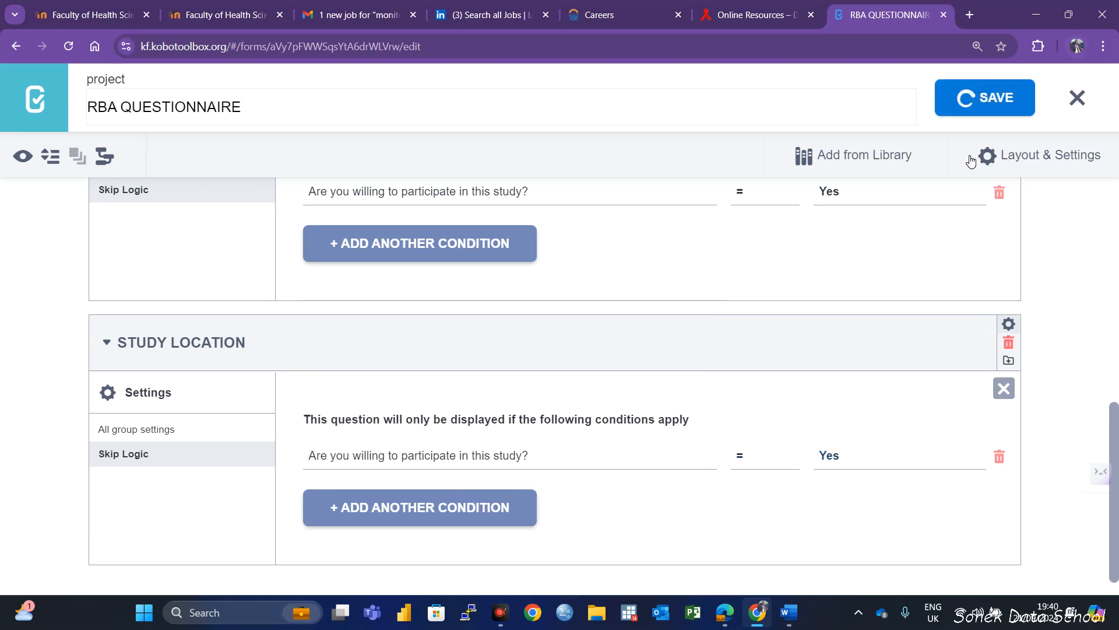
# Review the skip logic of the RESPONDENT DETAILS and STUDY LOCATION groups and close both groups' settings
pyautogui.scroll(6, 886, 350)
pyautogui.scroll(3, 897, 320)
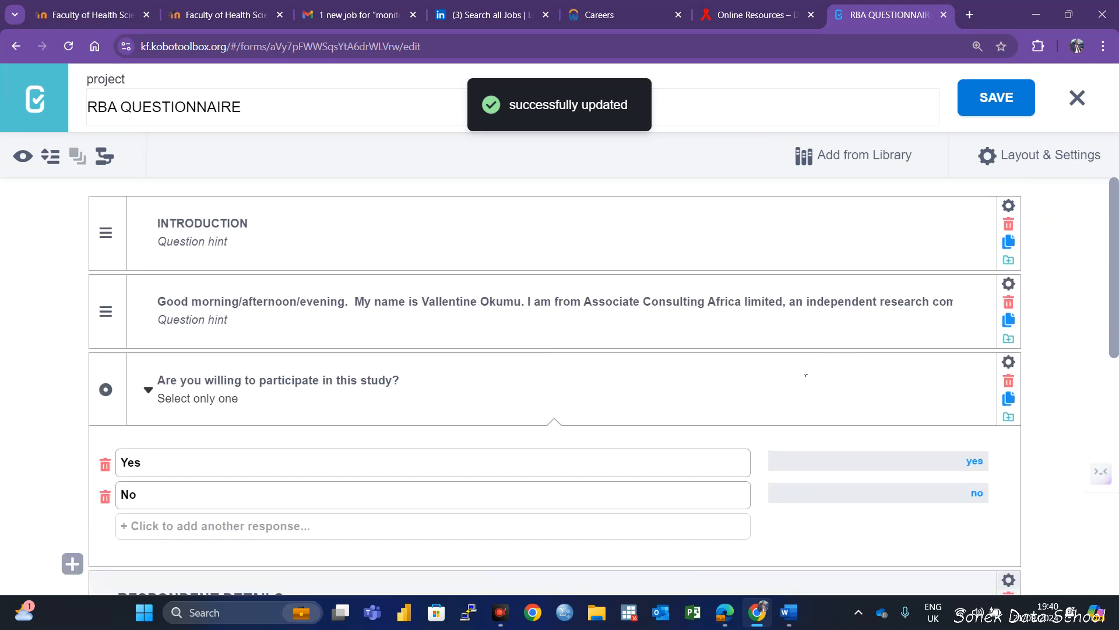
pyautogui.scroll(-6, 810, 375)
pyautogui.scroll(1, 812, 402)
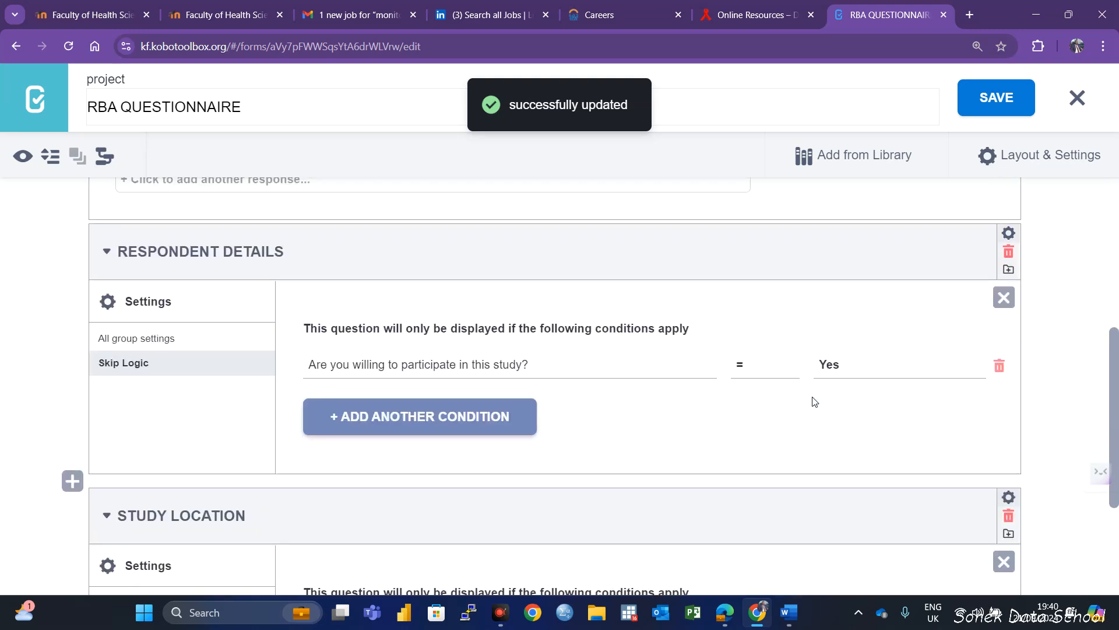
pyautogui.scroll(-4, 692, 427)
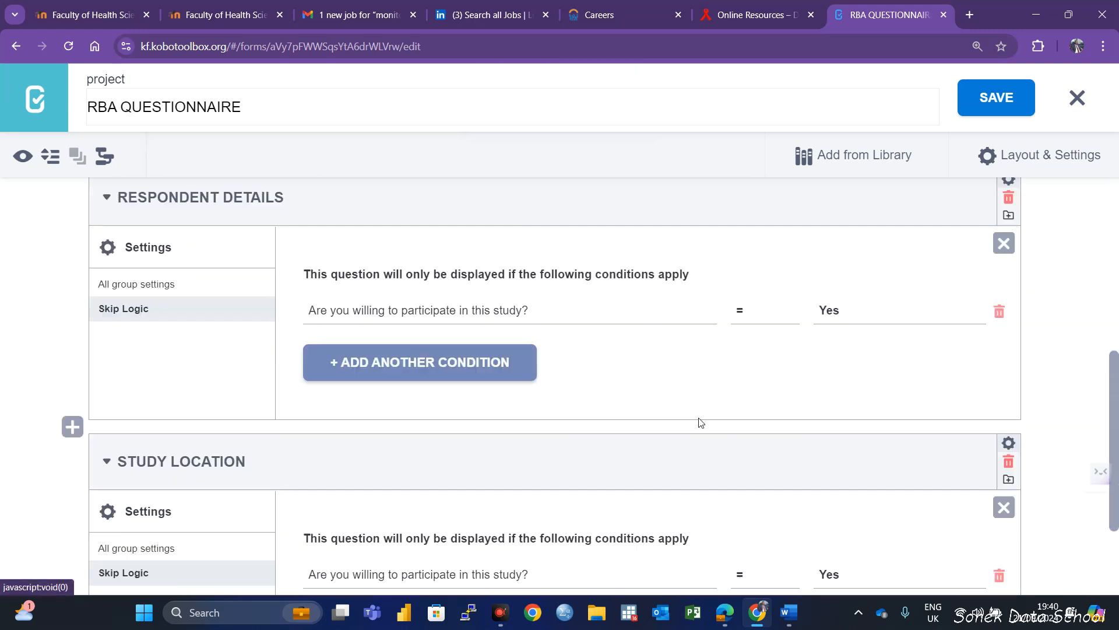
pyautogui.scroll(3, 990, 379)
pyautogui.click(1004, 543)
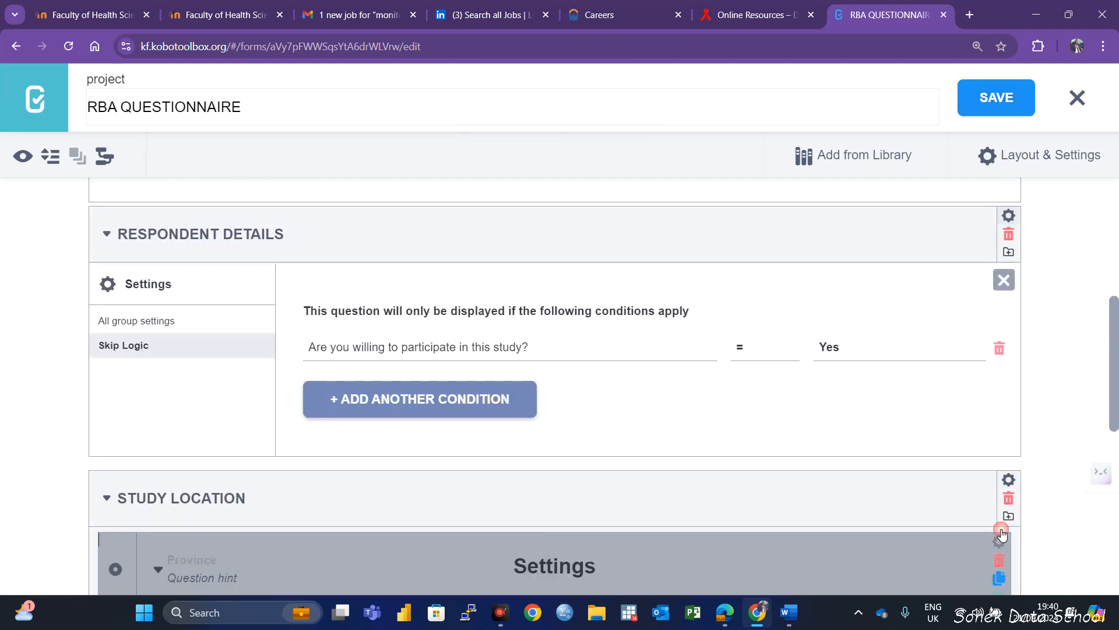
pyautogui.click(1002, 281)
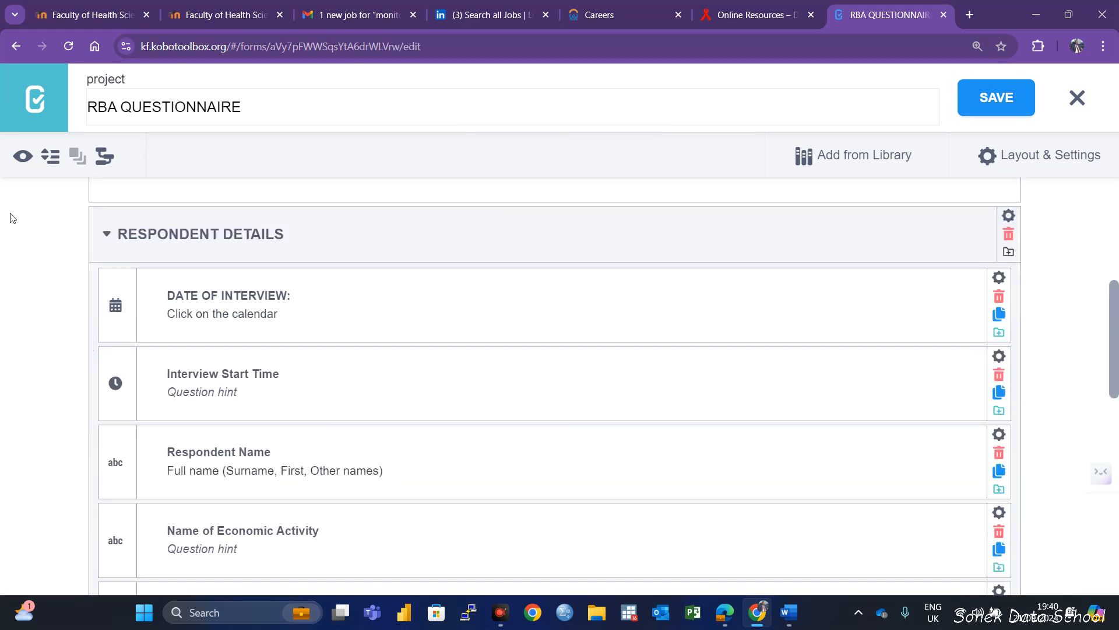
# Preview the form with Yes to study participation and Coast as the Province, checking the STUDY LOCATION group and Coast Counties question
pyautogui.click(22, 156)
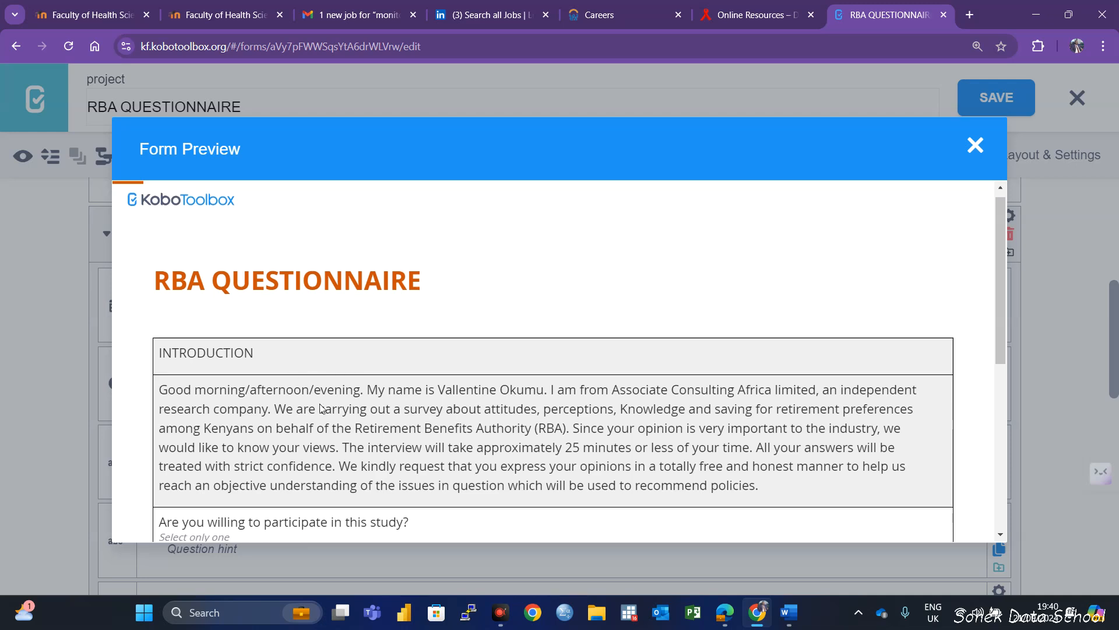
pyautogui.scroll(-4, 320, 408)
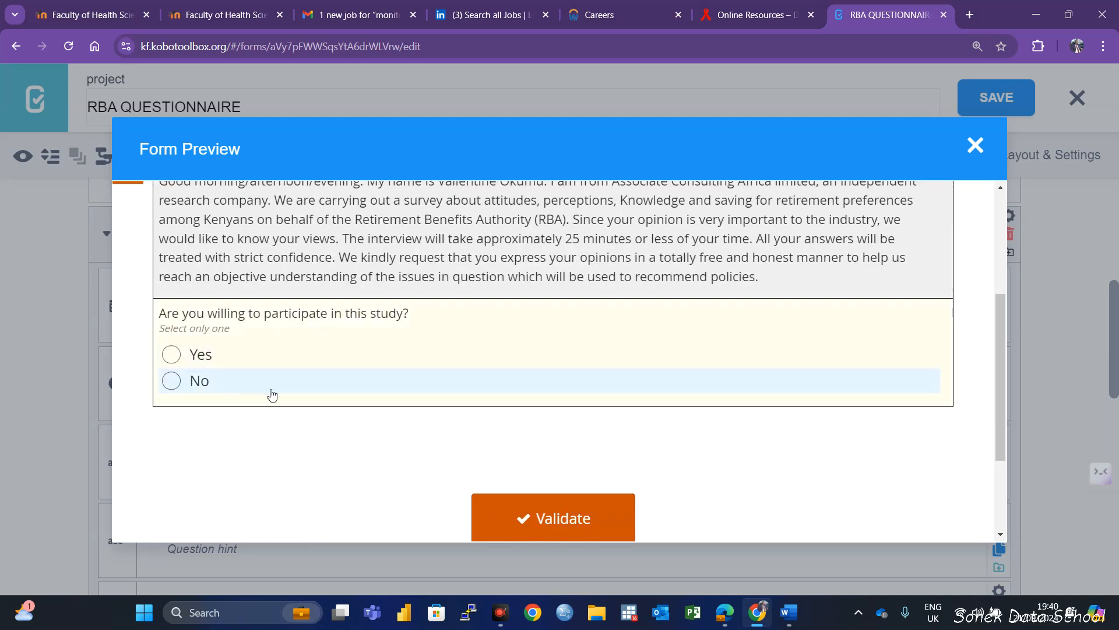
pyautogui.click(171, 355)
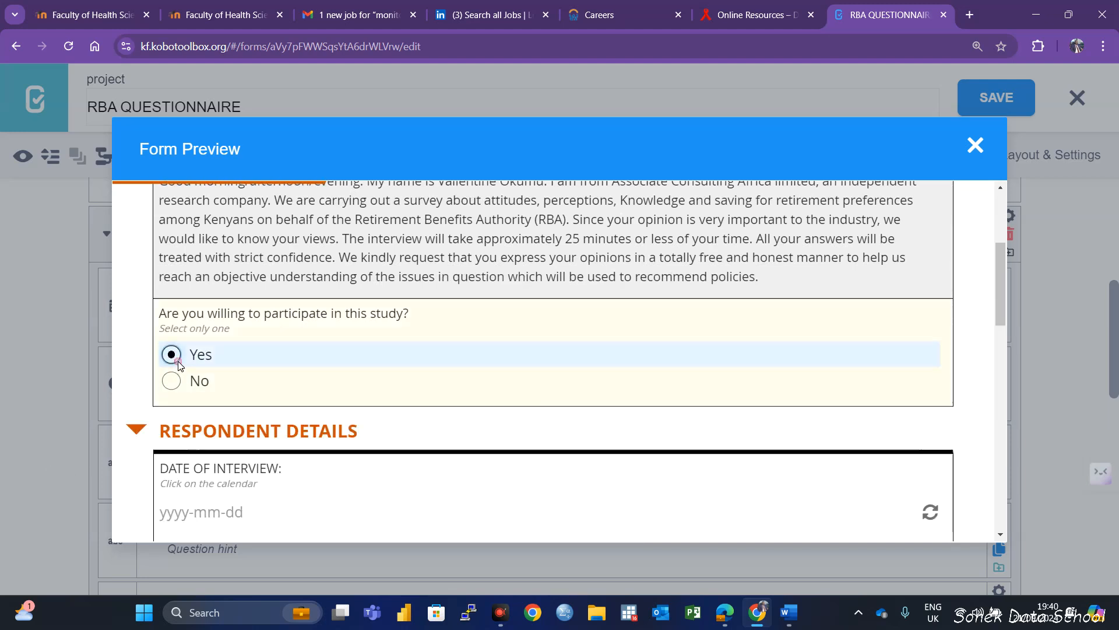
pyautogui.scroll(-3, 519, 412)
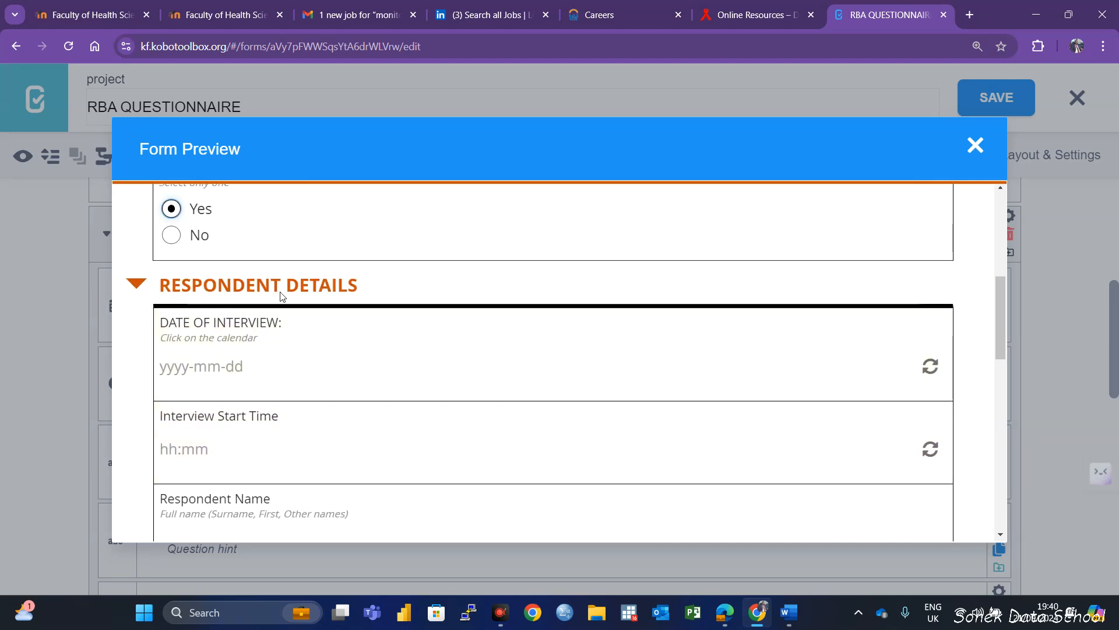
pyautogui.scroll(-8, 355, 332)
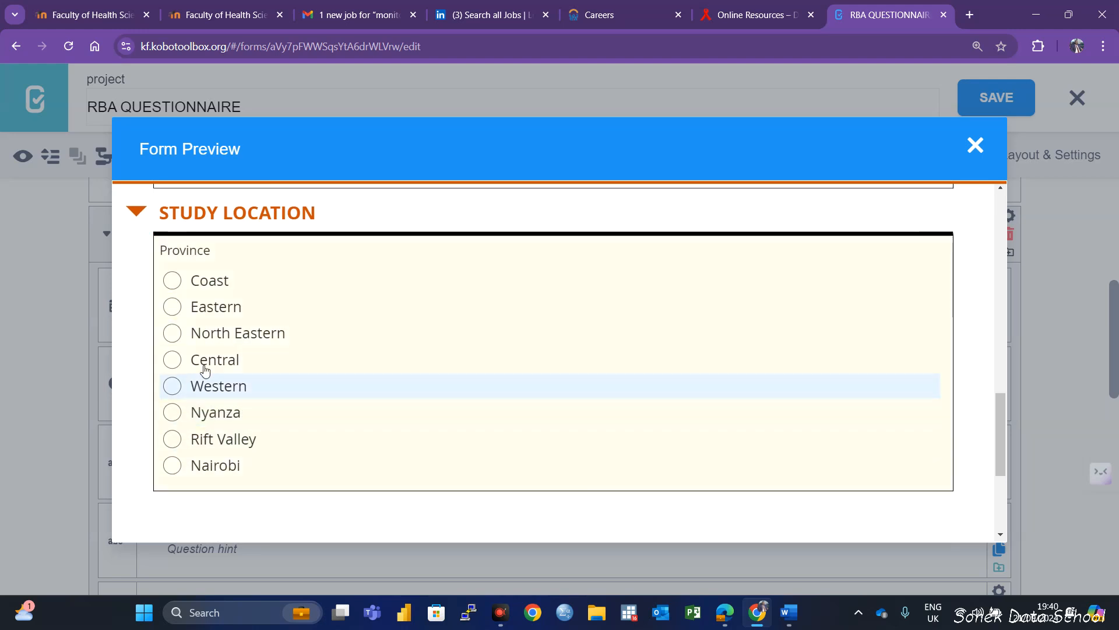
pyautogui.click(172, 280)
pyautogui.scroll(-5, 245, 454)
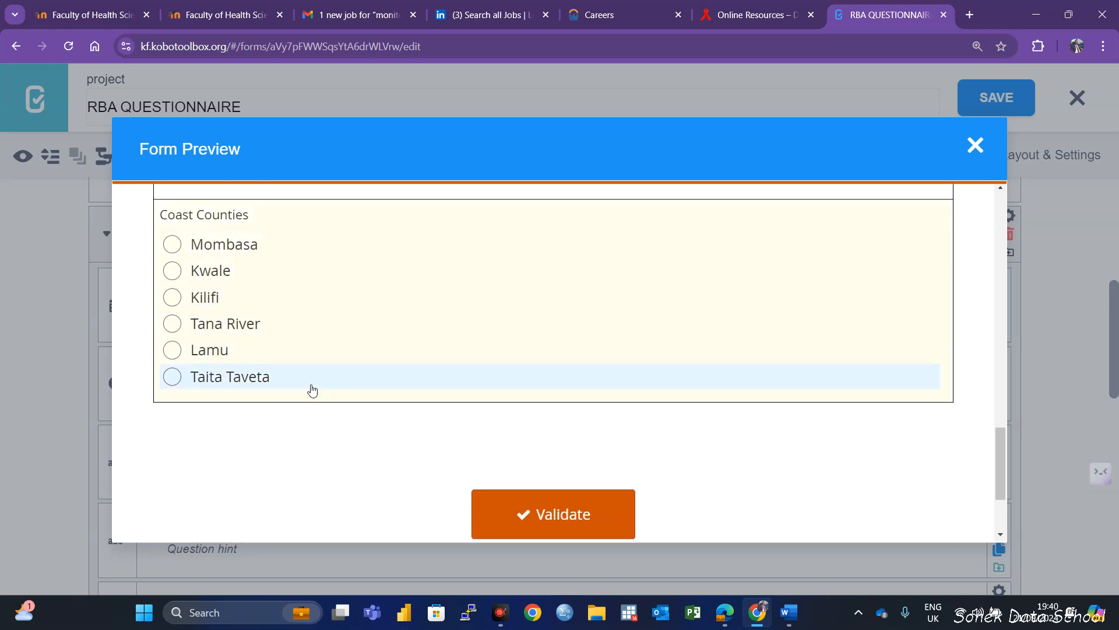
pyautogui.scroll(5, 312, 393)
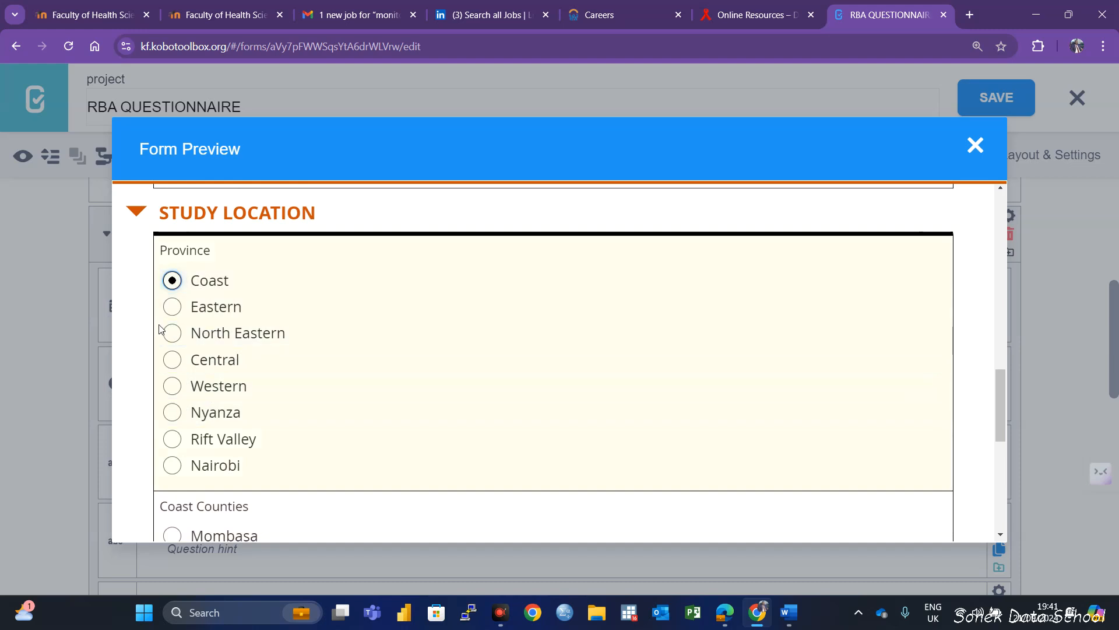
pyautogui.scroll(-3, 307, 496)
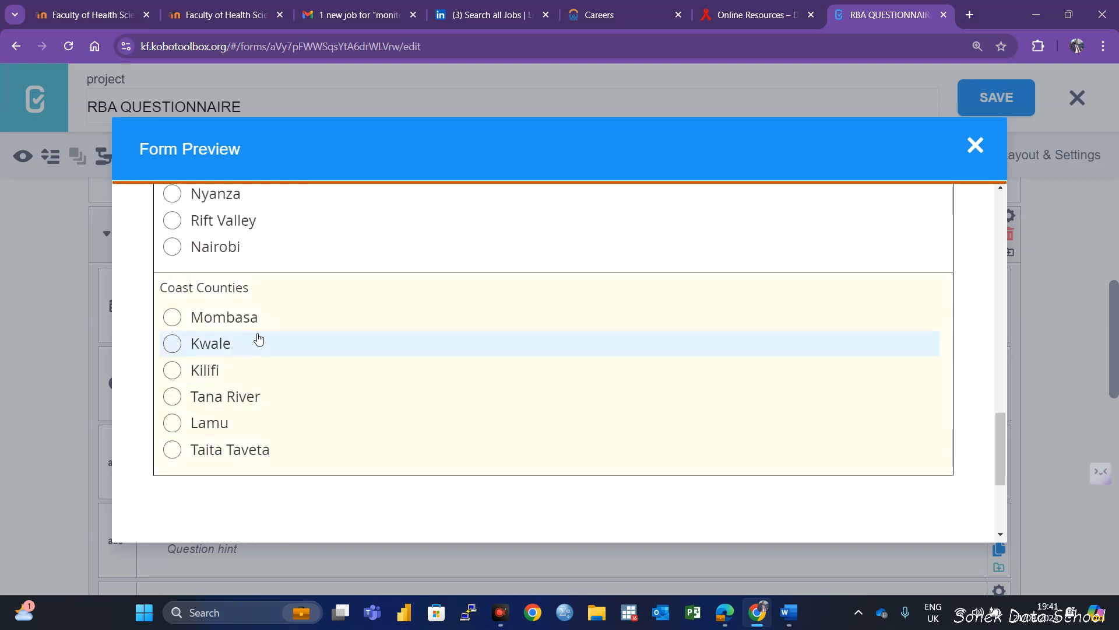
pyautogui.scroll(3, 259, 339)
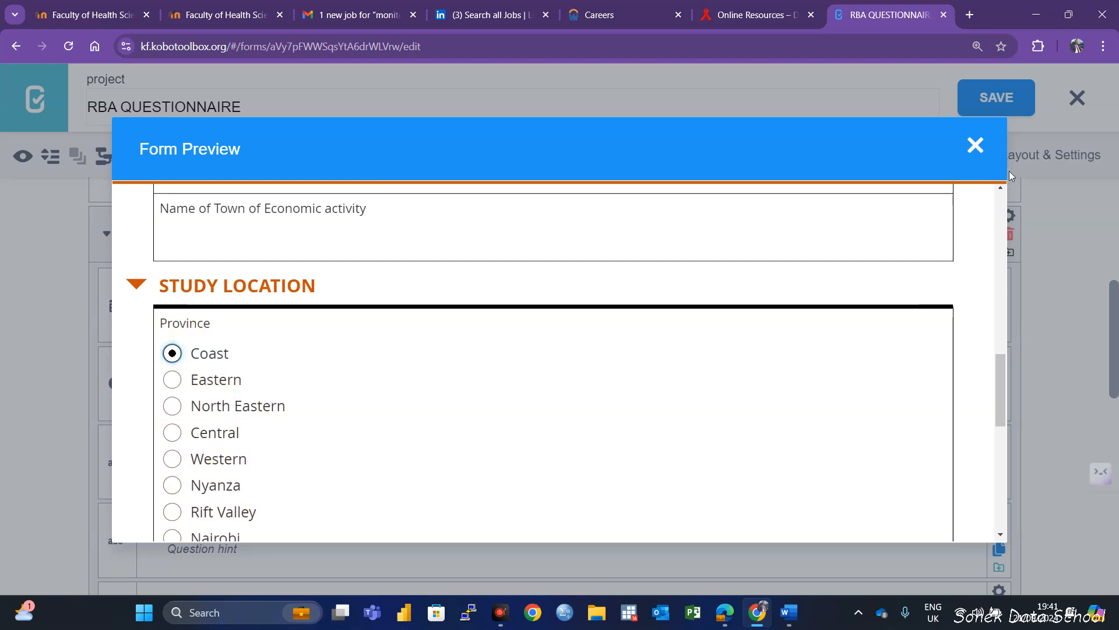
pyautogui.click(975, 147)
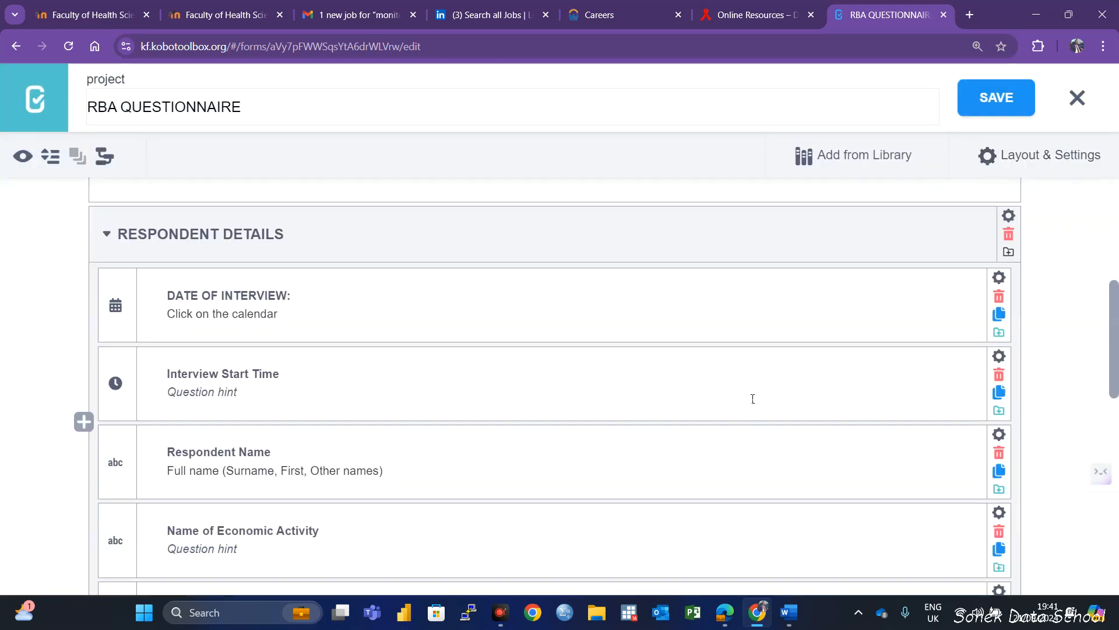
# Add a Select One question named "Eastern Counties" below Coast Counties inside the STUDY LOCATION group
pyautogui.scroll(-10, 746, 402)
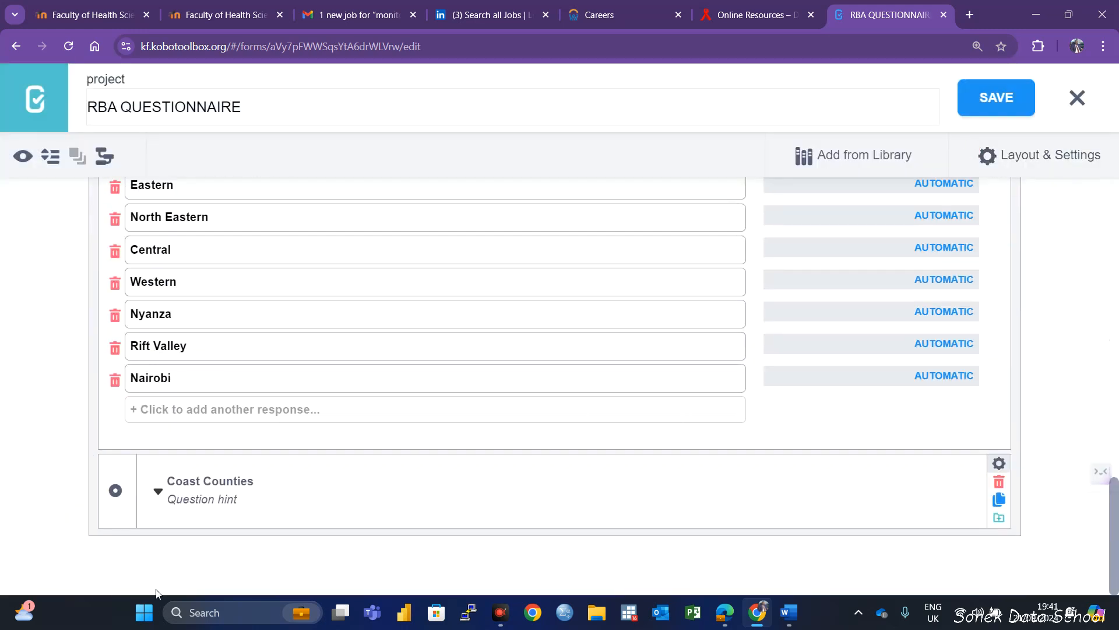
pyautogui.click(156, 481)
pyautogui.scroll(-5, 178, 562)
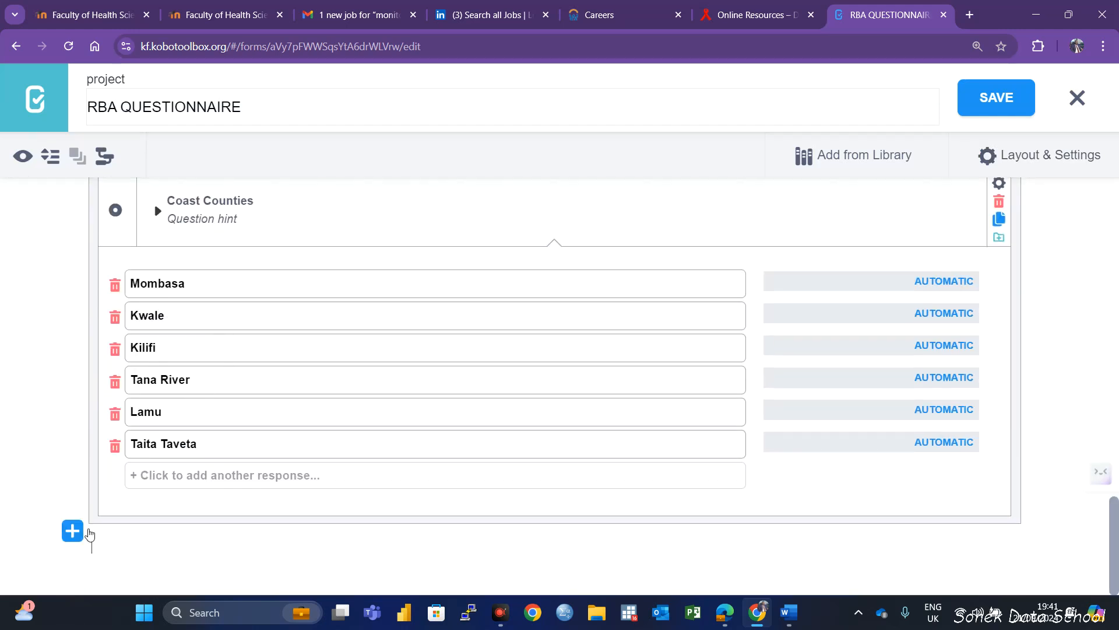
pyautogui.moveTo(115, 511)
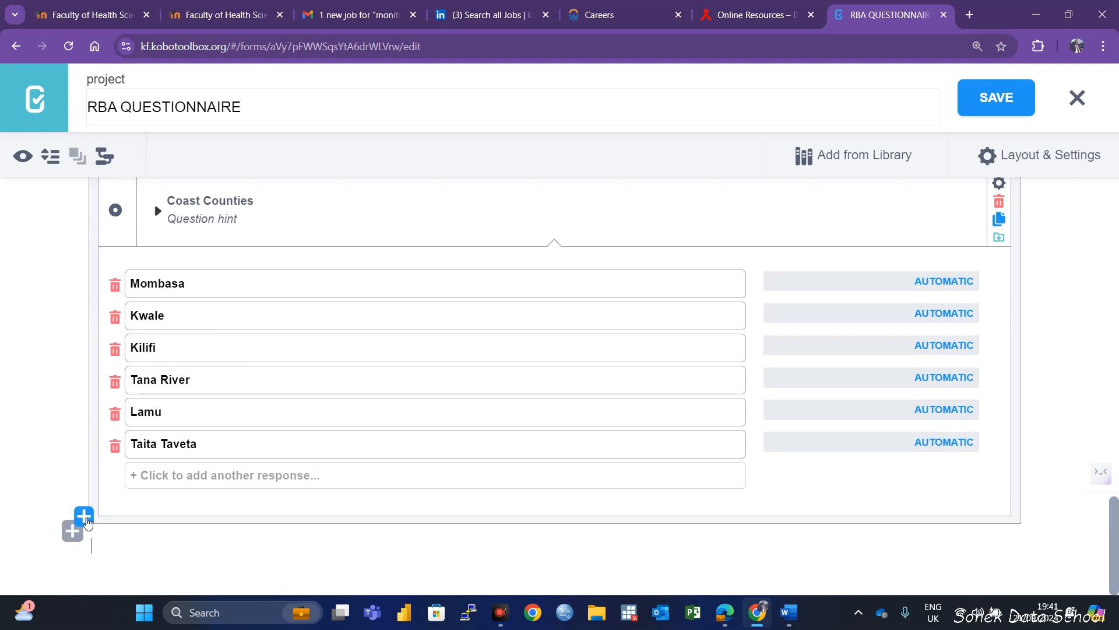
pyautogui.click(86, 516)
pyautogui.write('Eastern Co')
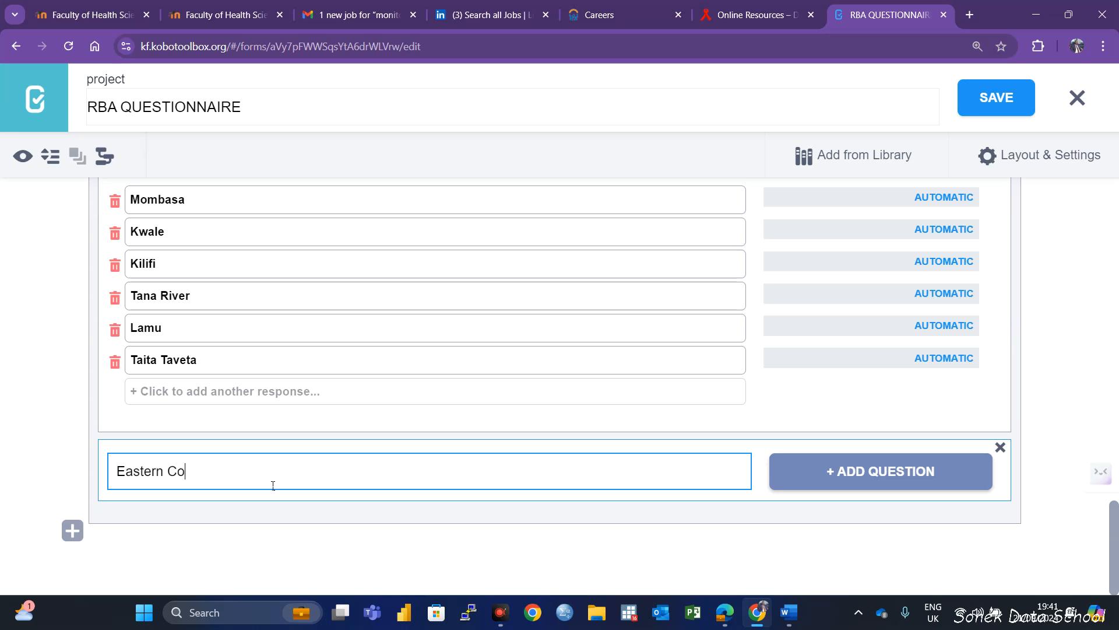
pyautogui.write('unr')
pyautogui.press('BackSpace')
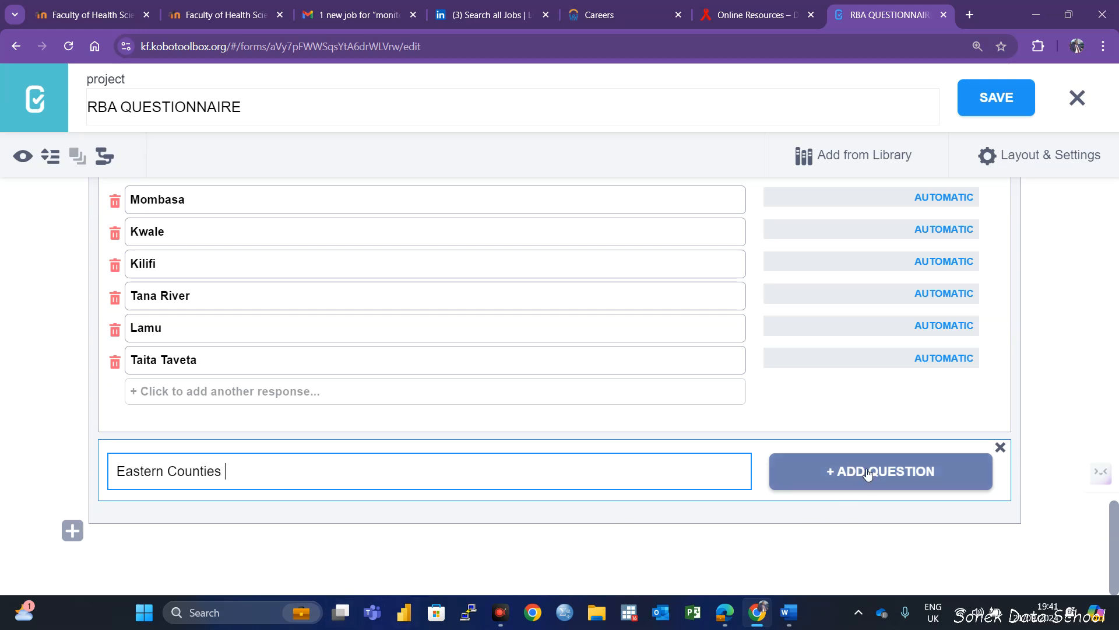
pyautogui.click(892, 477)
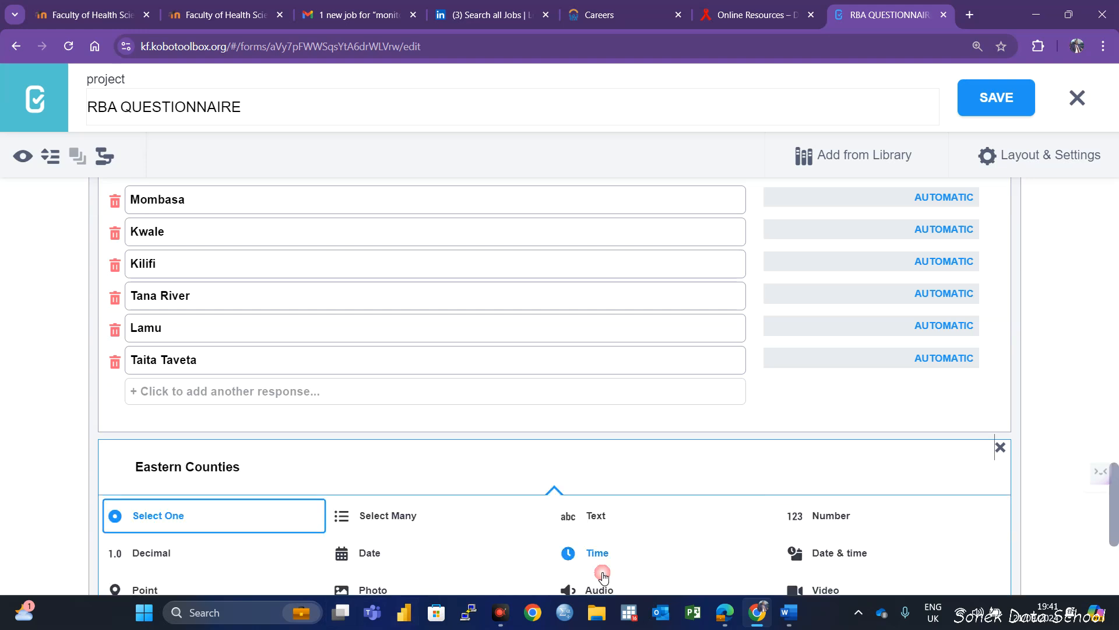
pyautogui.click(190, 519)
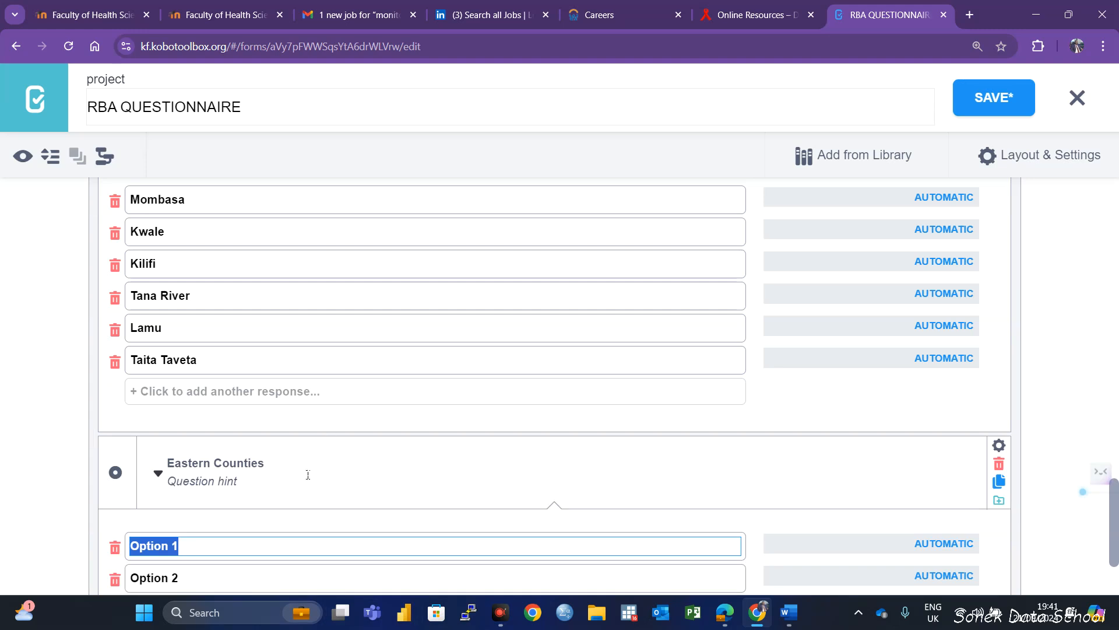
# Enter Marsabit, Isiolo, Meru and Tharaka Nthi as the first four response options of the Eastern Counties question
pyautogui.scroll(-2, 321, 461)
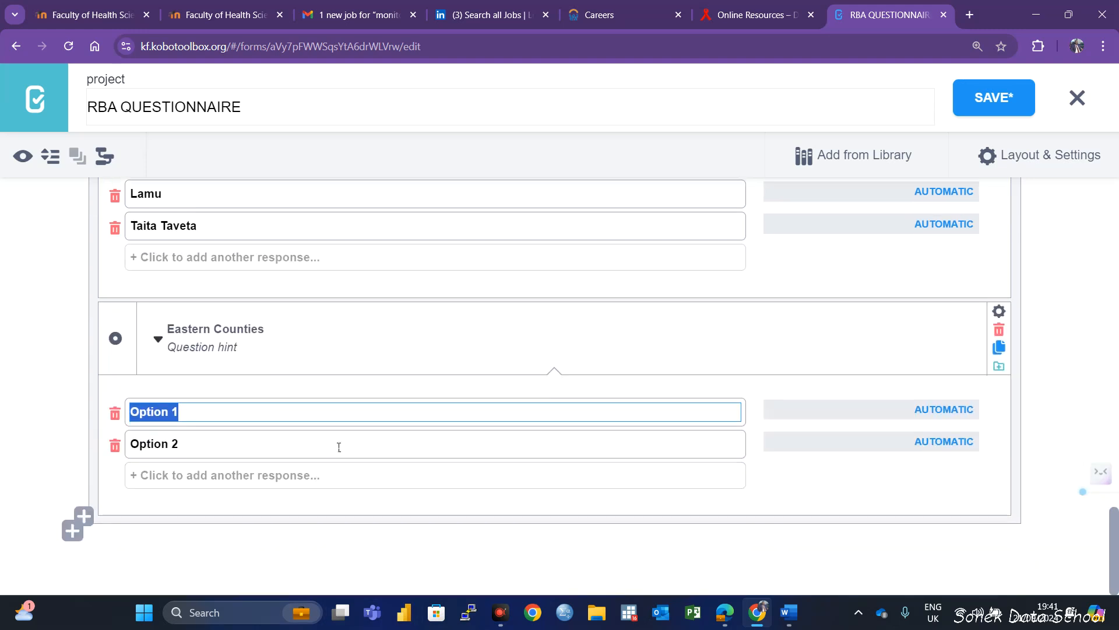
pyautogui.write('Marsabit')
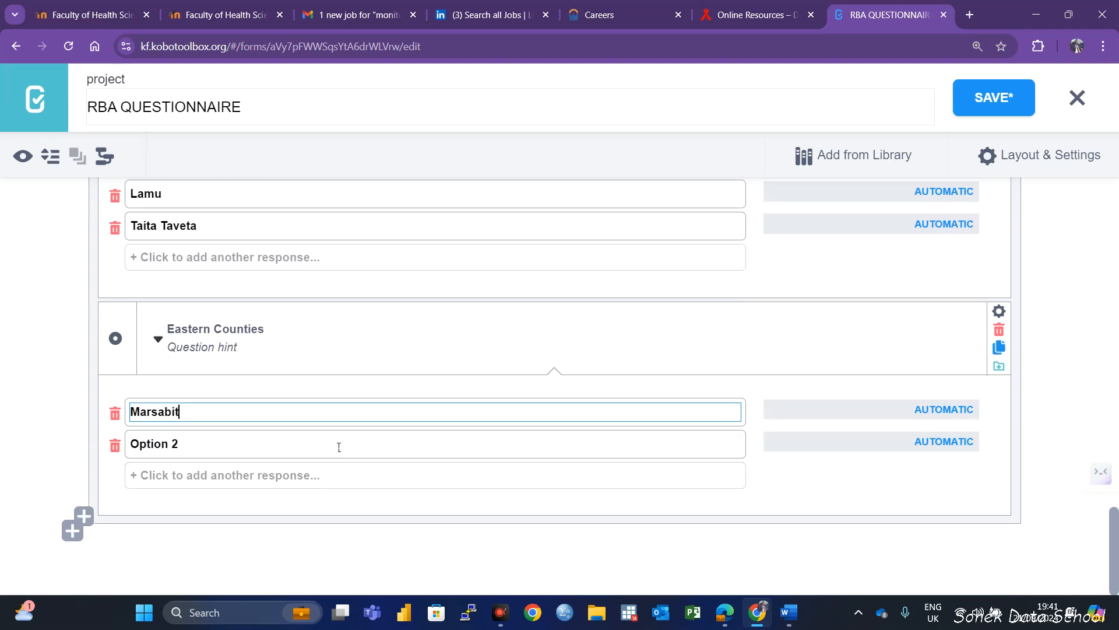
pyautogui.moveTo(207, 443); pyautogui.dragTo(108, 441)
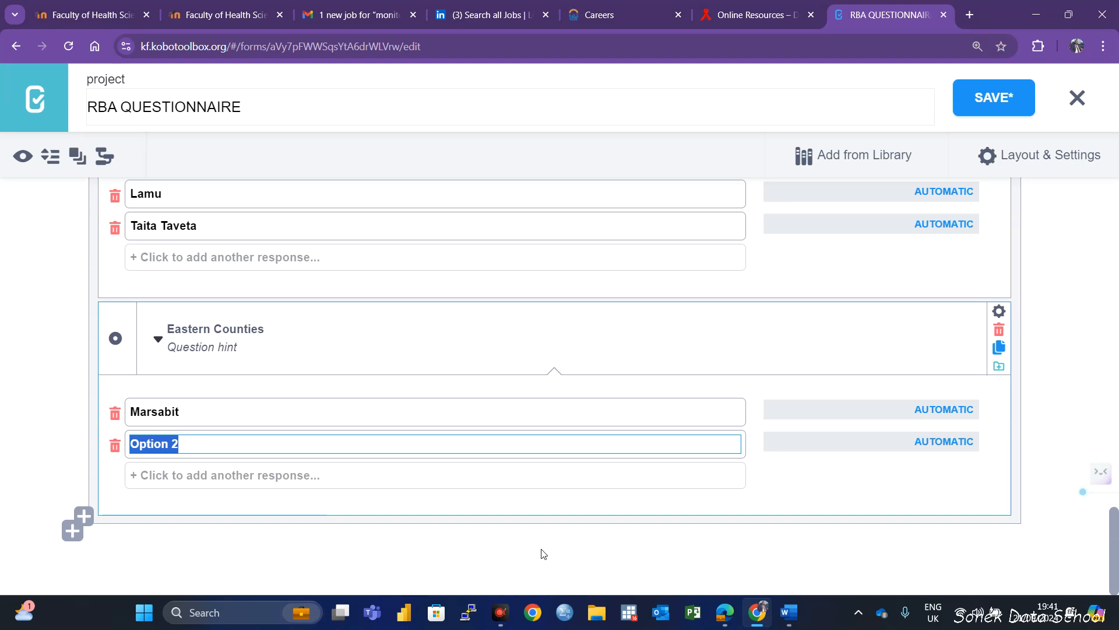
pyautogui.press('BackSpace')
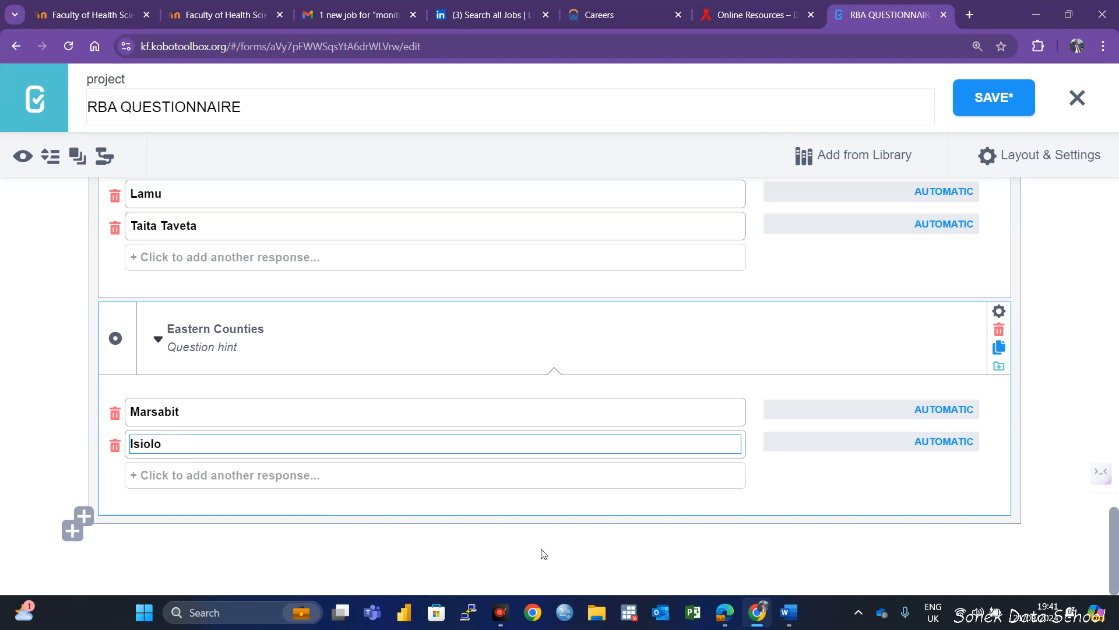
pyautogui.click(292, 475)
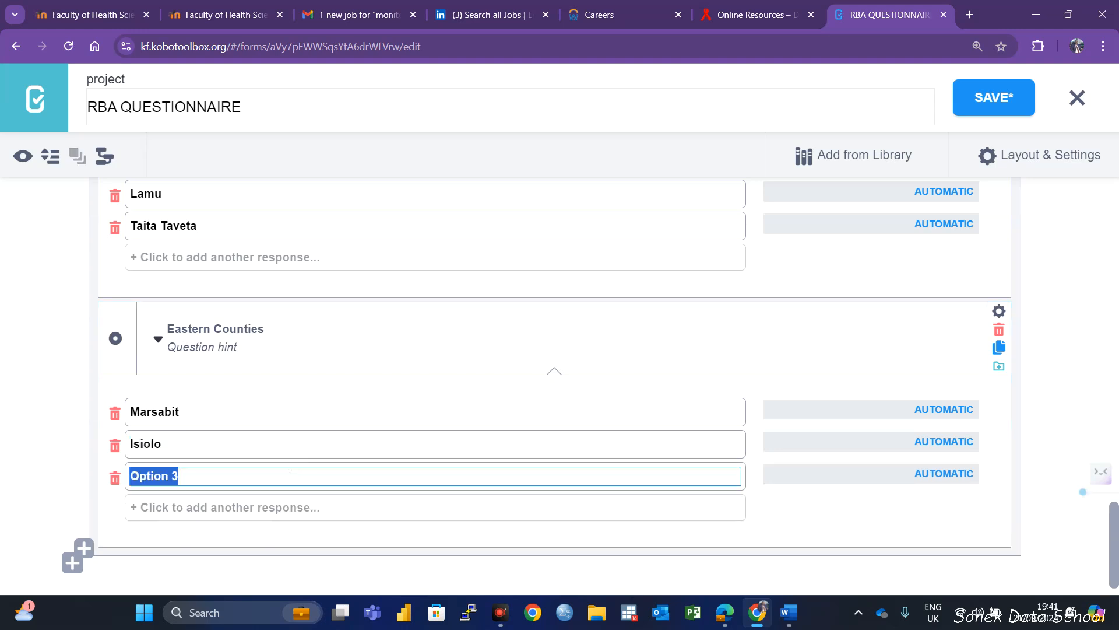
pyautogui.write('Meru')
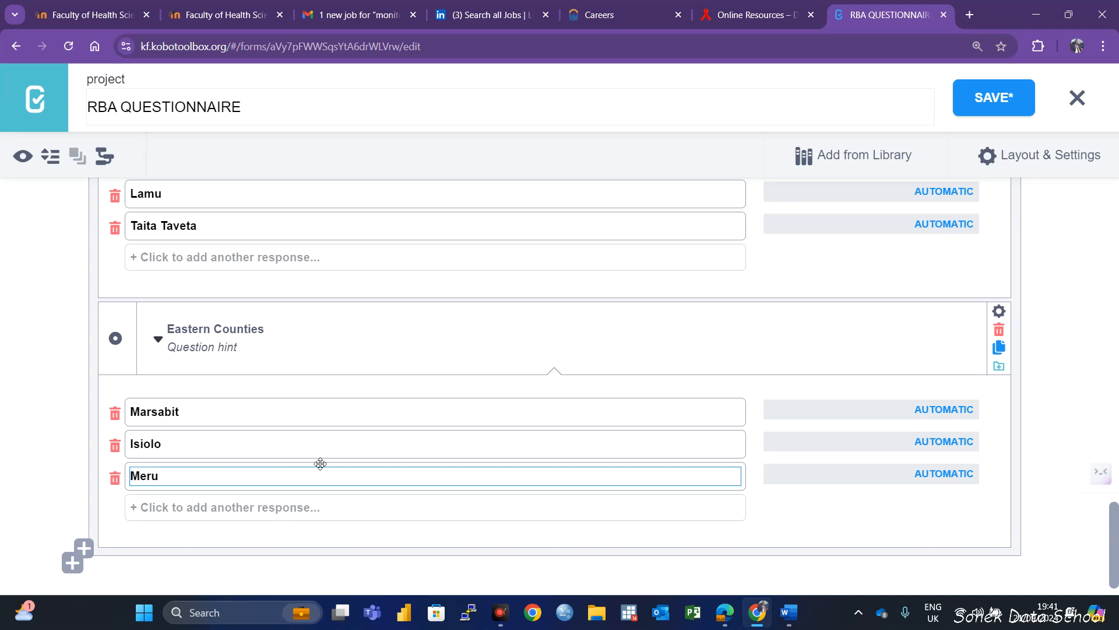
pyautogui.click(193, 503)
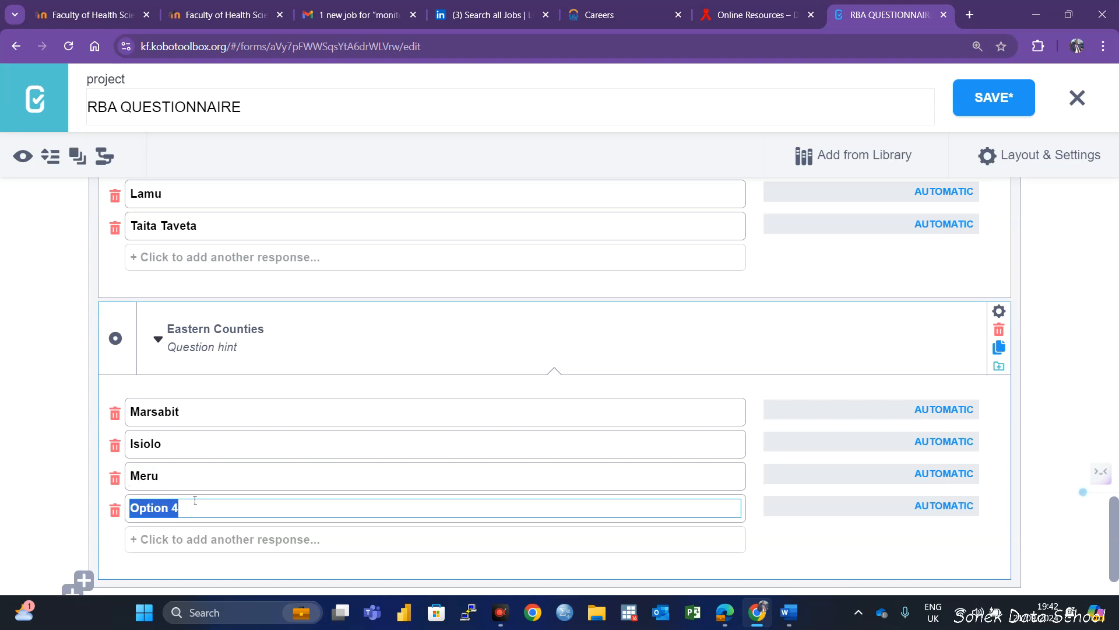
pyautogui.write('Tharaka Nthi')
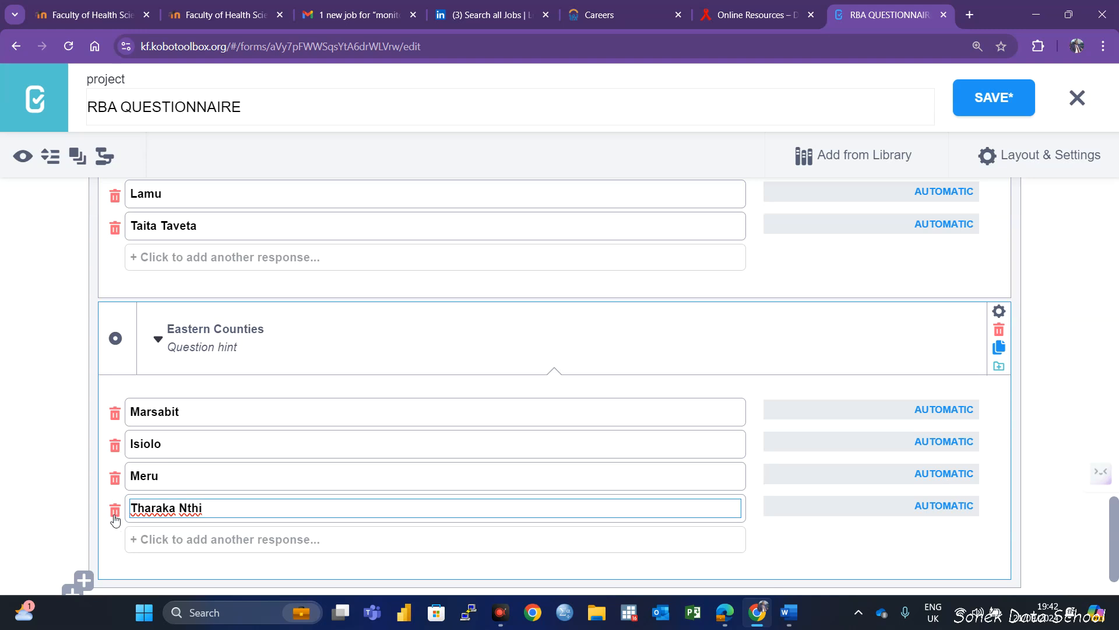
# Add Embu, Machakos, Makueni and Kitui as further response options of the Eastern Counties question
pyautogui.click(169, 540)
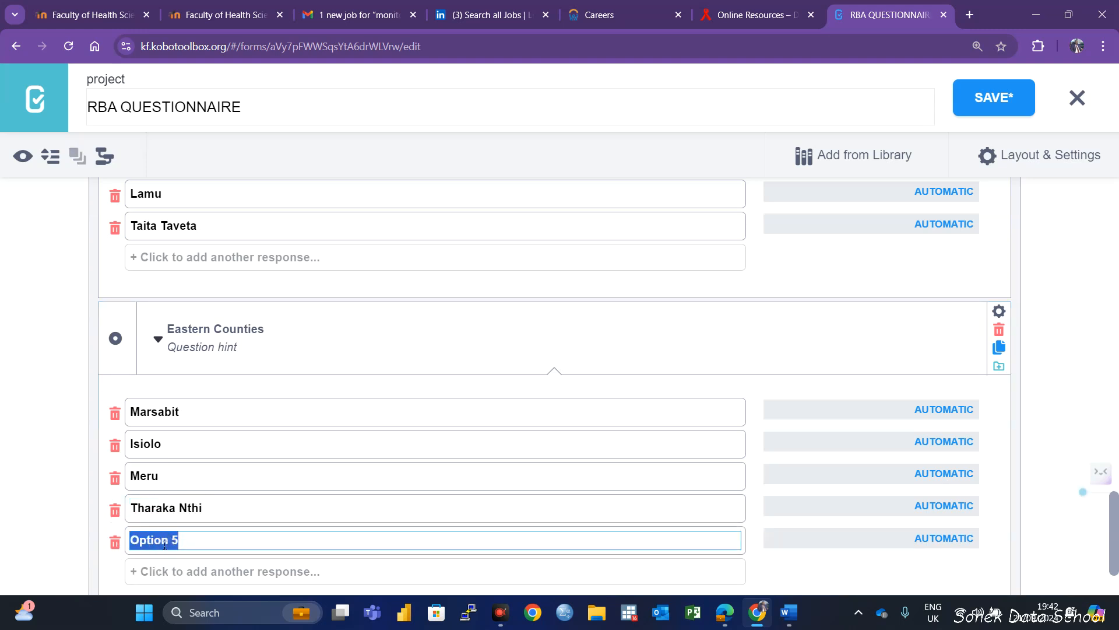
pyautogui.write('Embu')
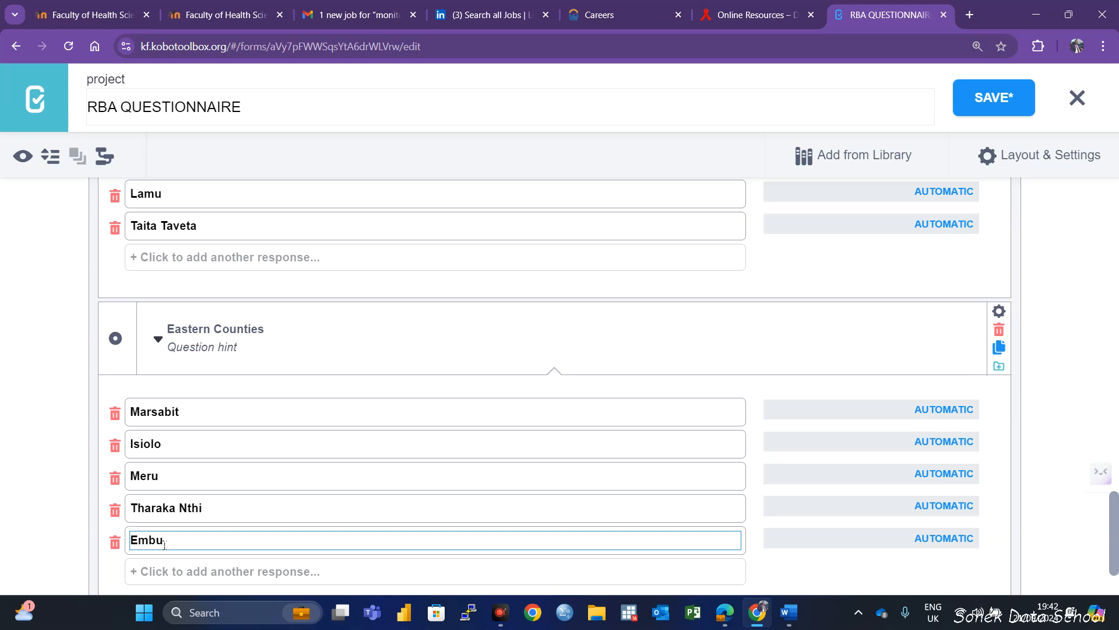
pyautogui.scroll(-2, 320, 542)
pyautogui.click(181, 477)
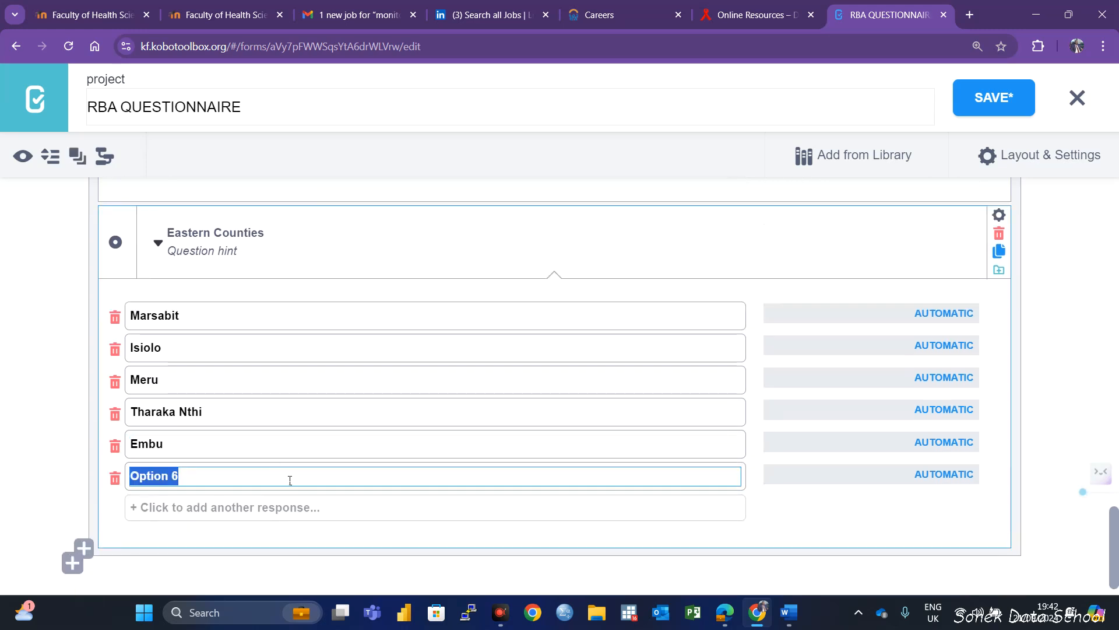
pyautogui.write('Machakos')
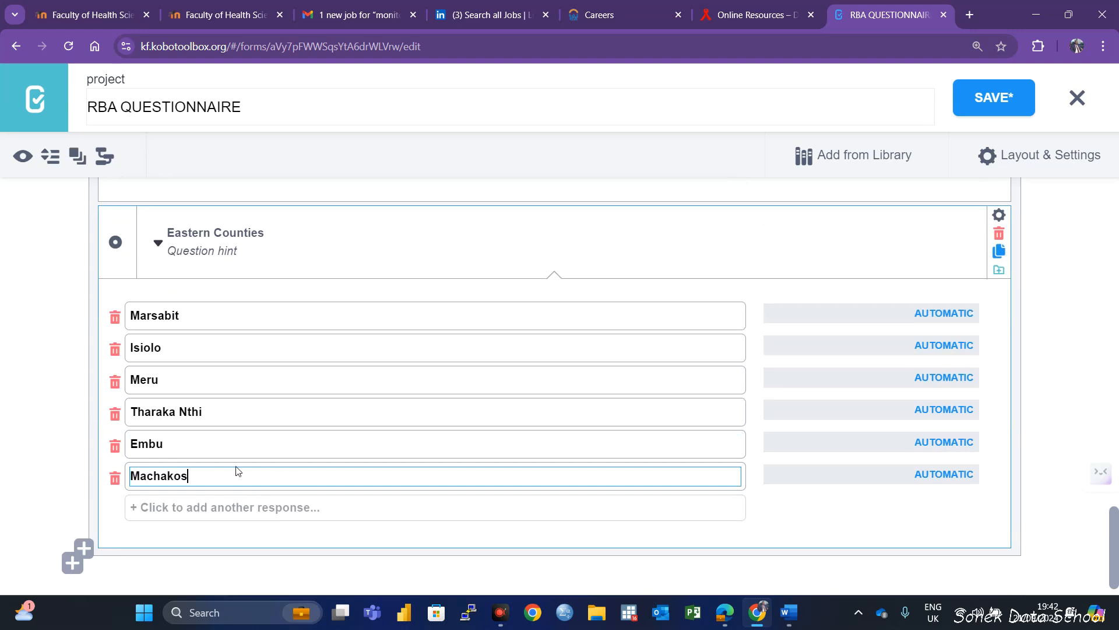
pyautogui.click(221, 506)
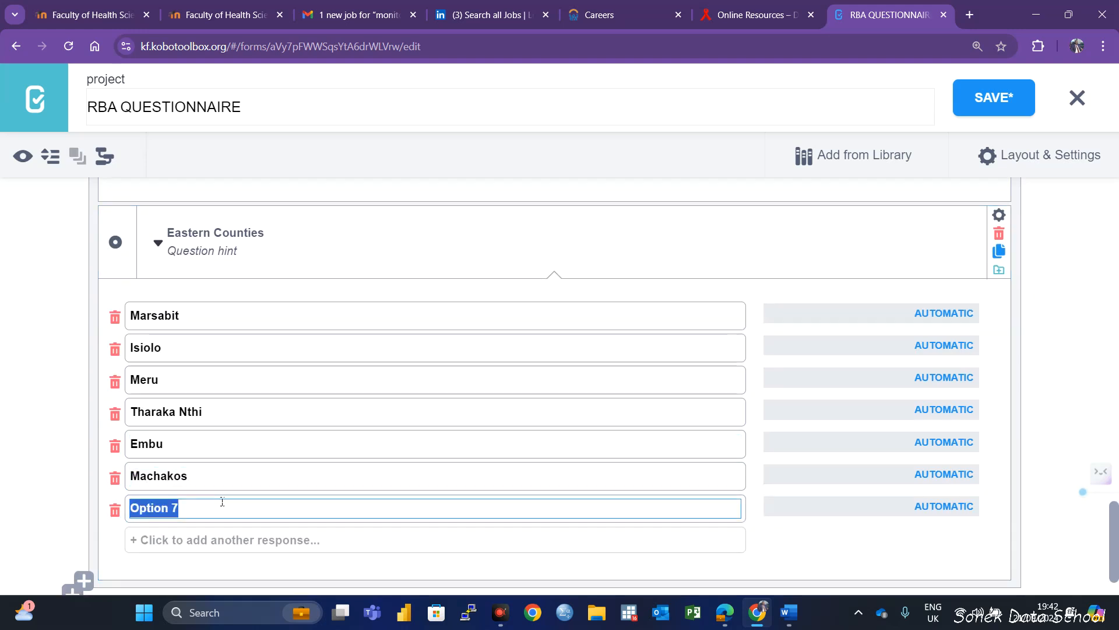
pyautogui.write('Makueni')
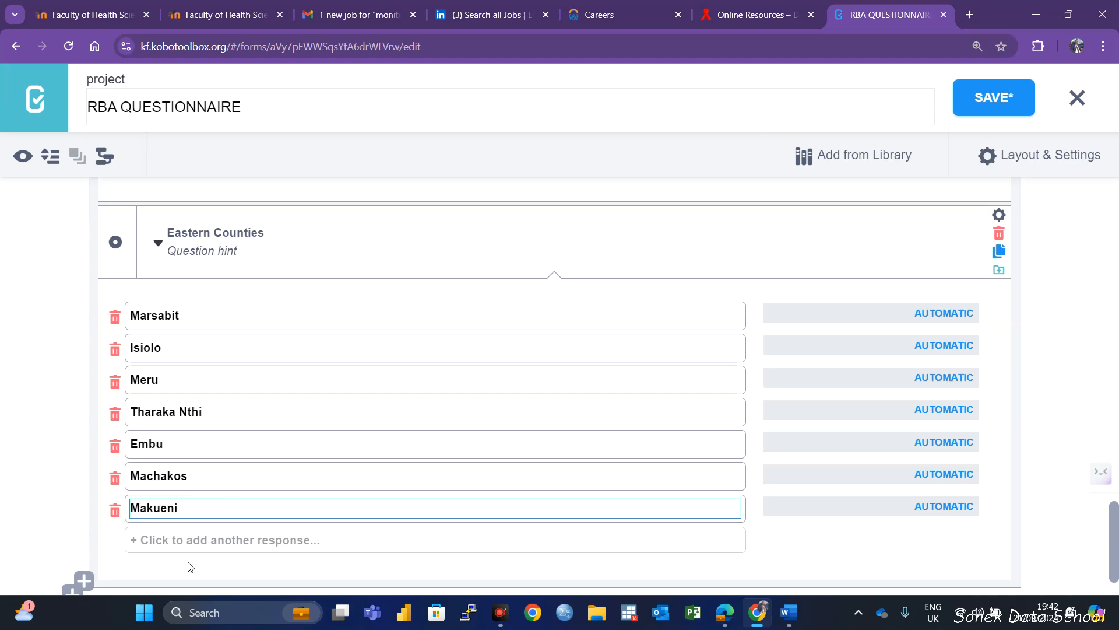
pyautogui.click(188, 542)
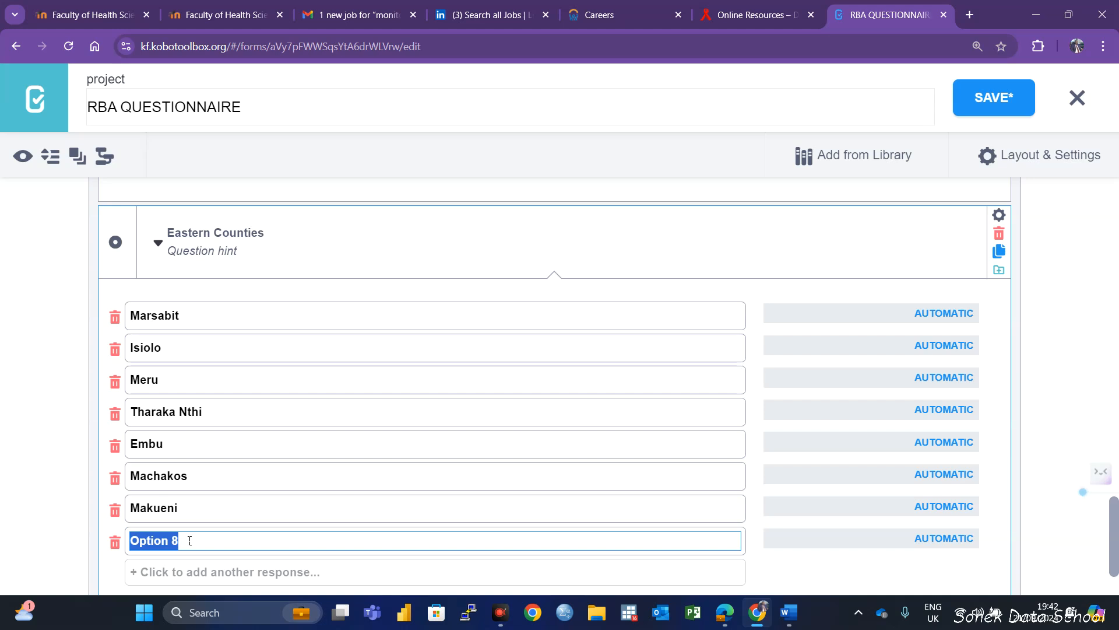
pyautogui.write('K')
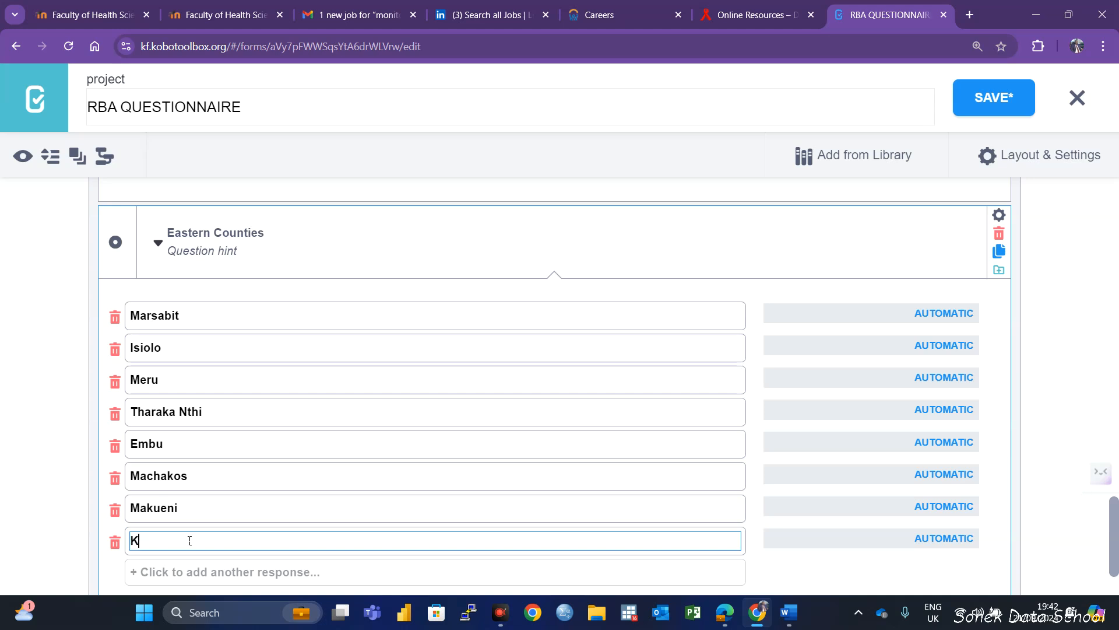
pyautogui.write('itui')
# Add skip logic so Eastern Counties displays only when Province = Eastern, and save the form
pyautogui.click(1000, 220)
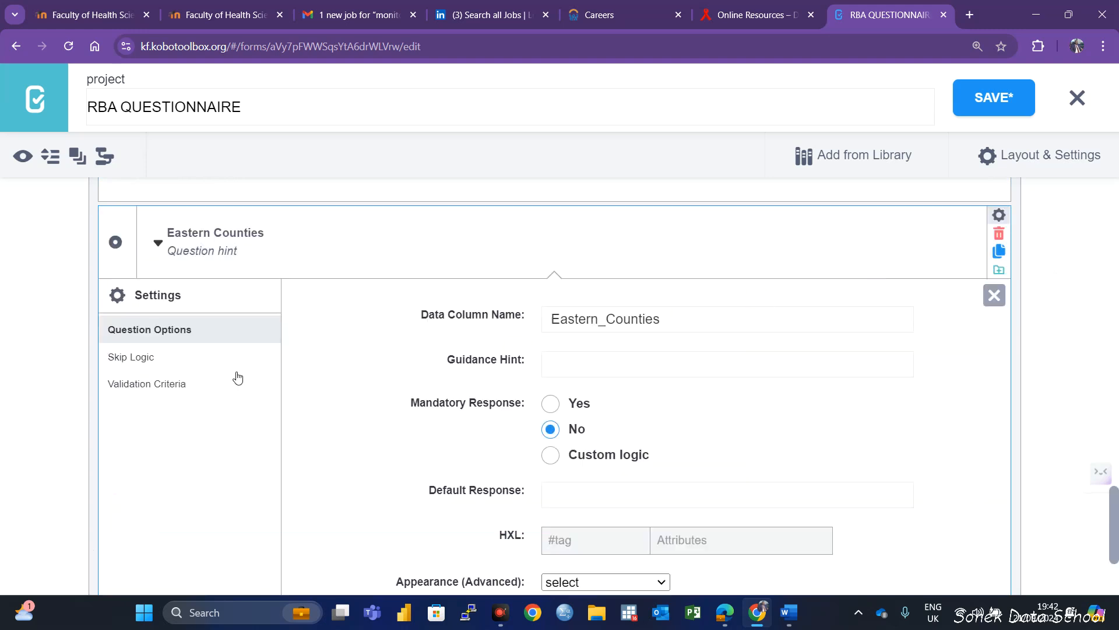
pyautogui.click(145, 358)
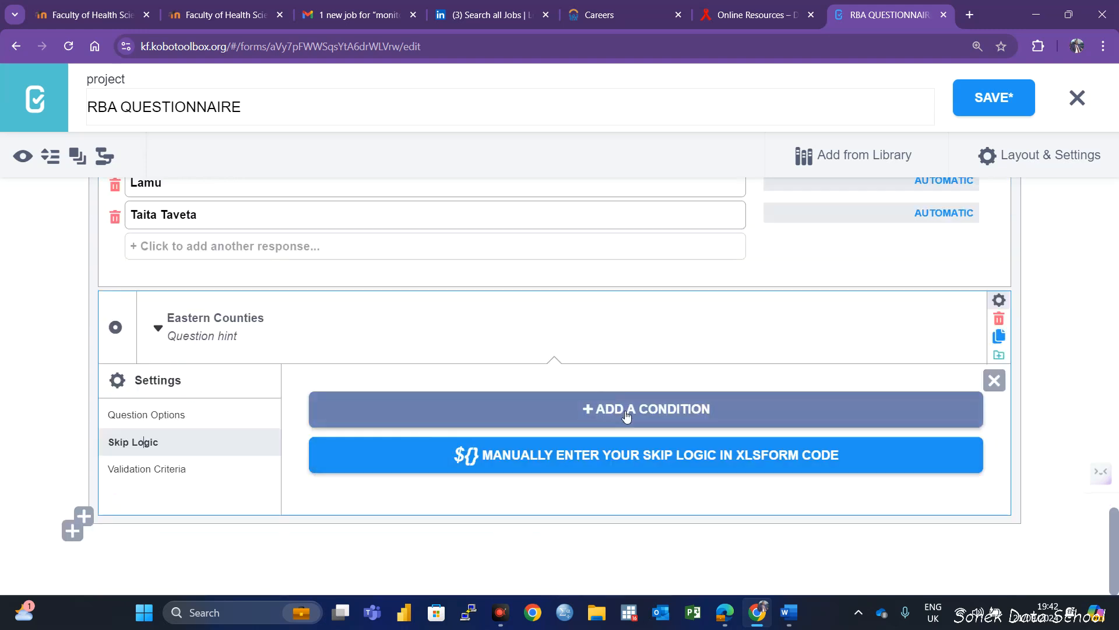
pyautogui.click(474, 421)
pyautogui.click(348, 448)
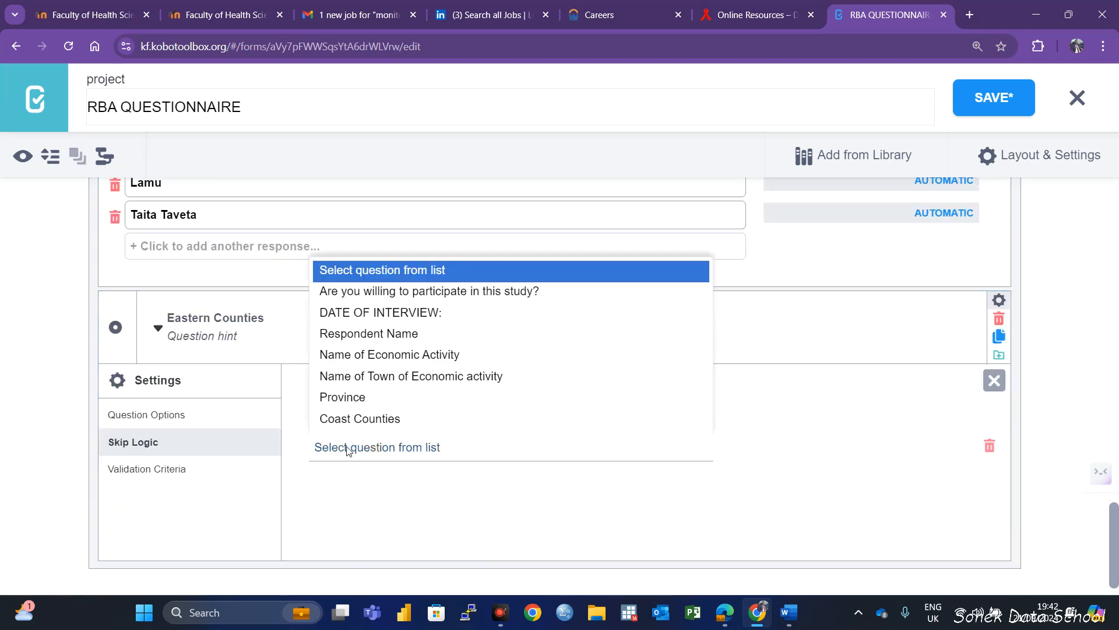
pyautogui.click(342, 397)
pyautogui.click(831, 458)
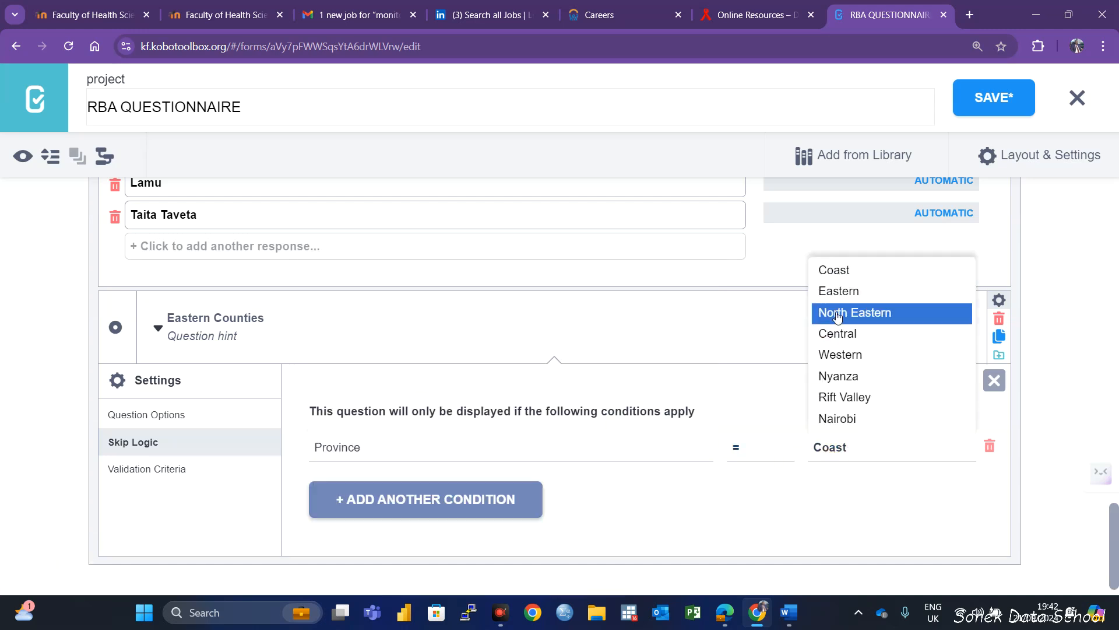
pyautogui.click(838, 291)
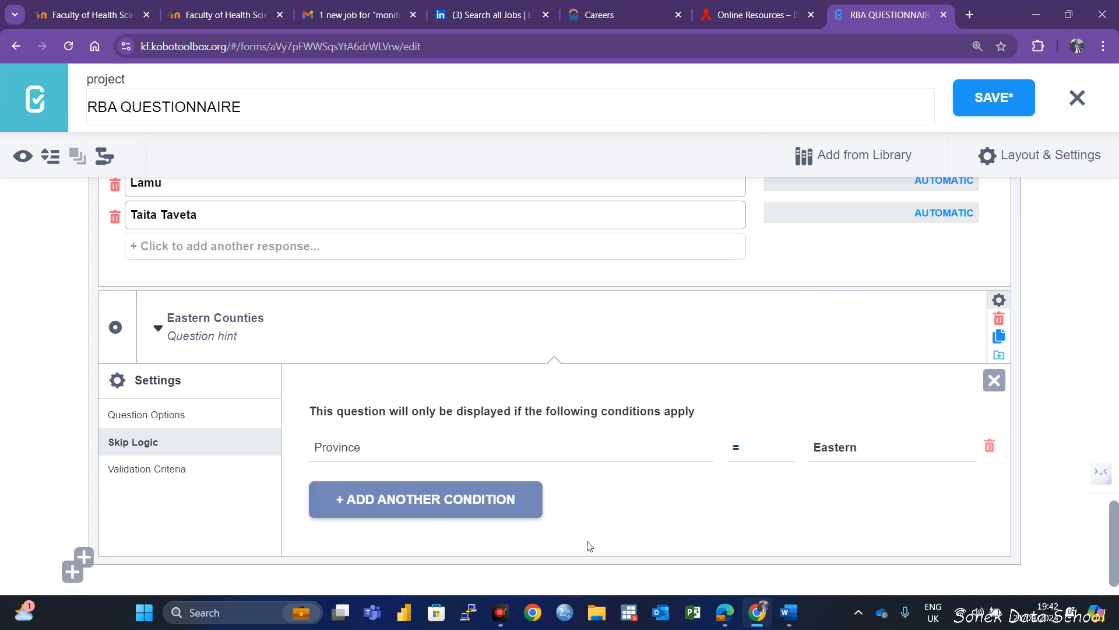
pyautogui.click(972, 109)
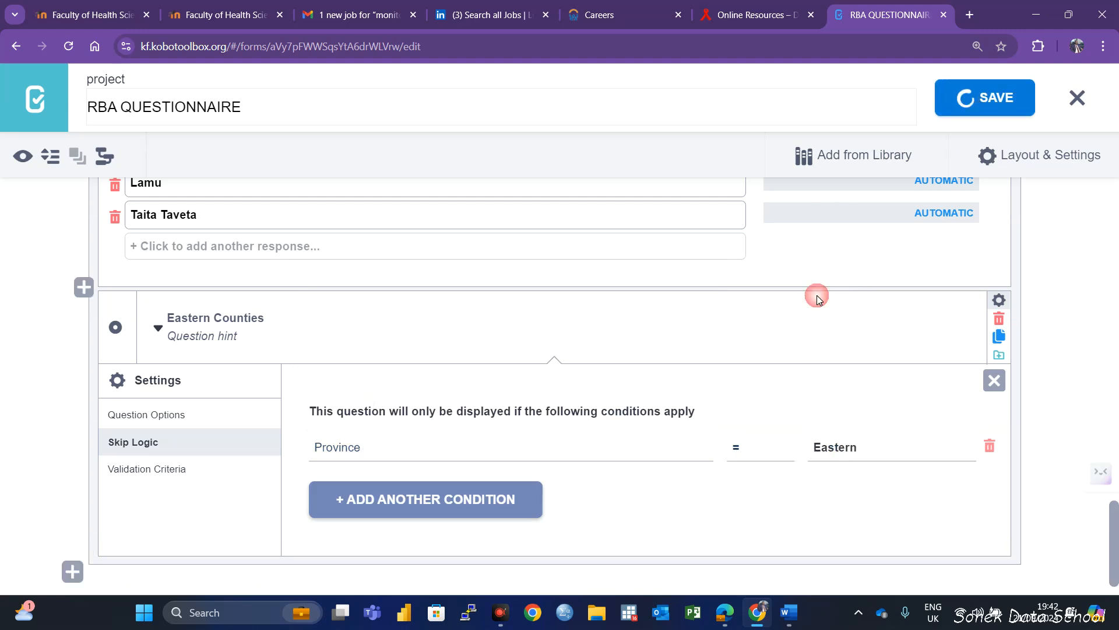
pyautogui.scroll(-1, 580, 412)
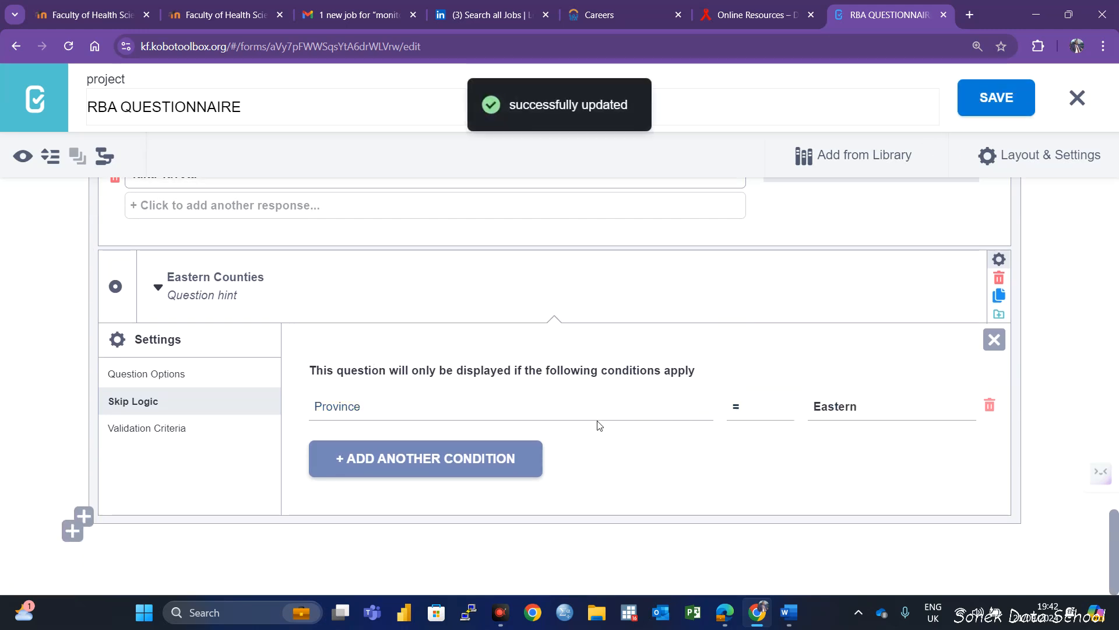
pyautogui.click(995, 339)
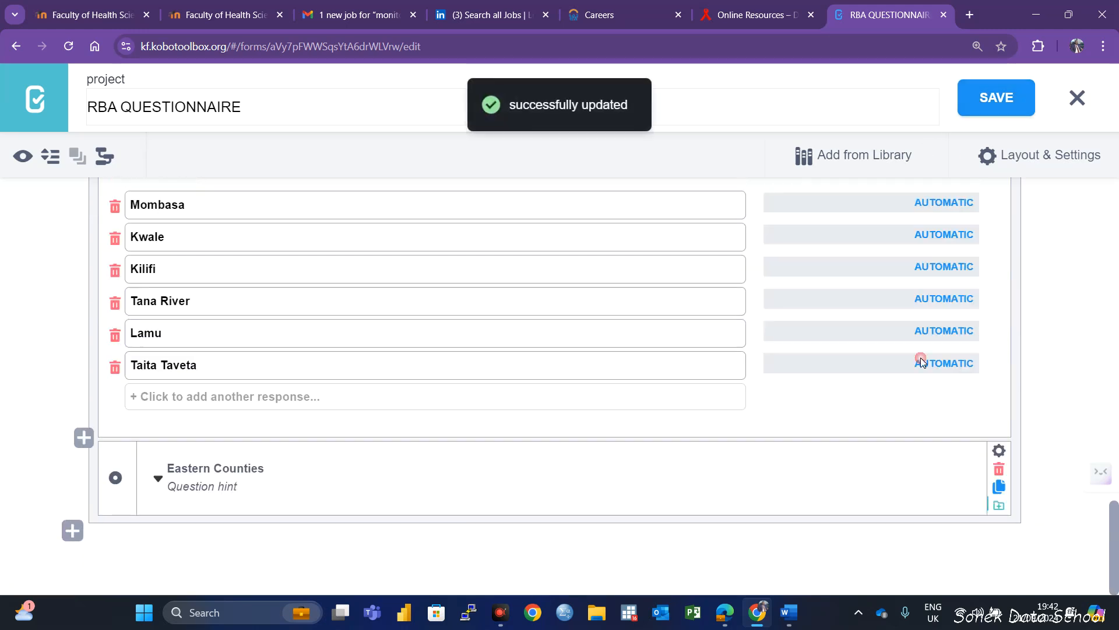
# Add a Select One question named "North Eastern Counties" below Eastern Counties inside the STUDY LOCATION group
pyautogui.click(158, 479)
pyautogui.scroll(-2, 350, 496)
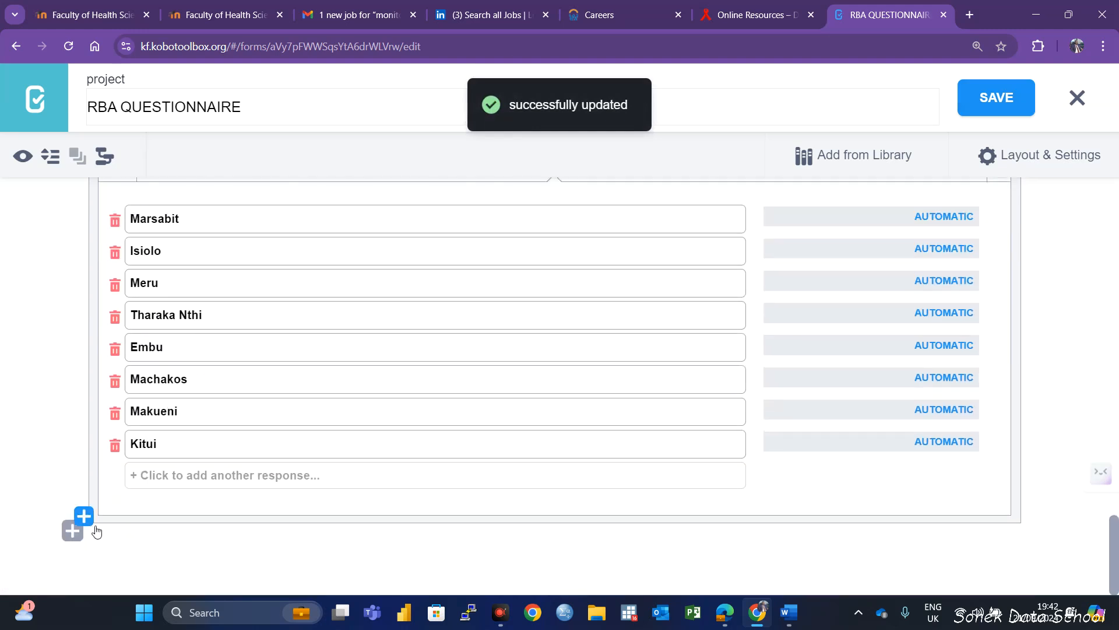
pyautogui.click(77, 521)
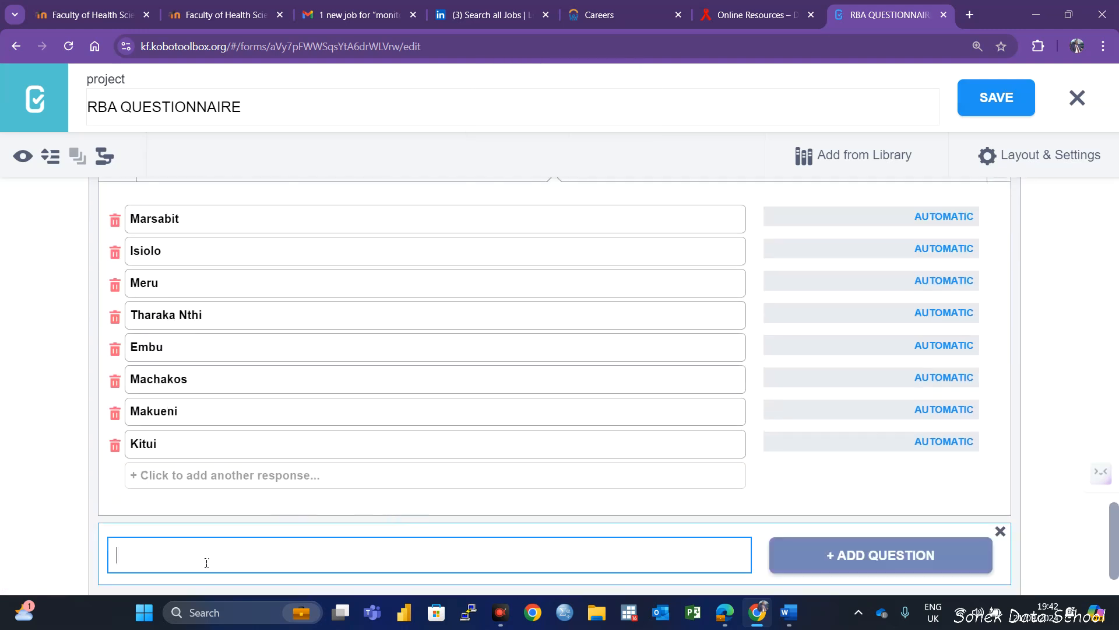
pyautogui.write('North Eastern Cou')
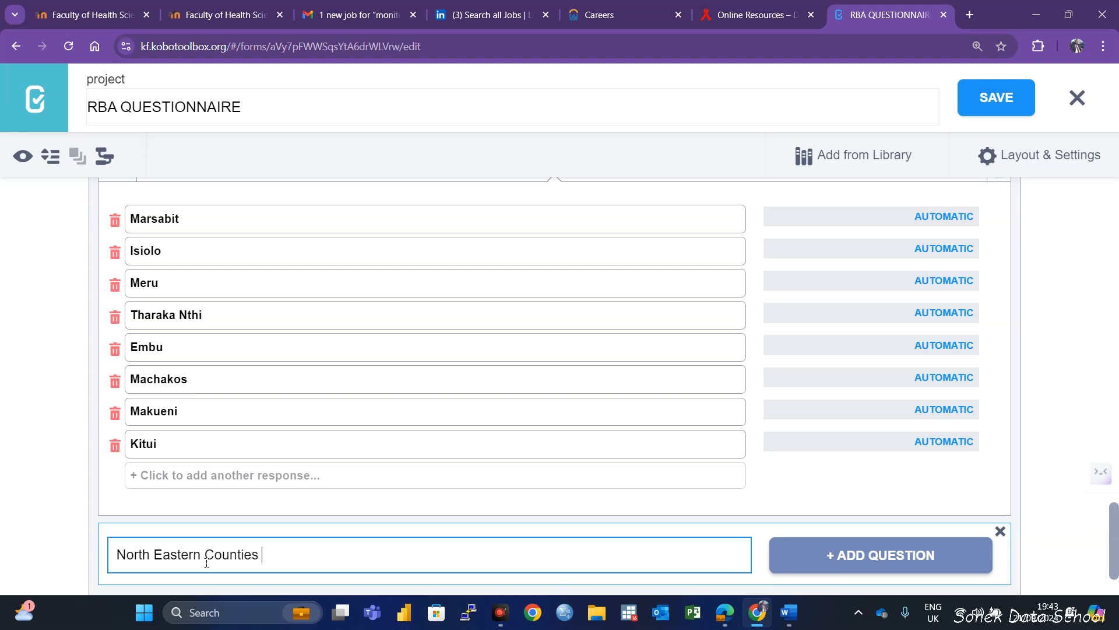
pyautogui.write('nties')
pyautogui.click(895, 570)
pyautogui.scroll(-5, 332, 462)
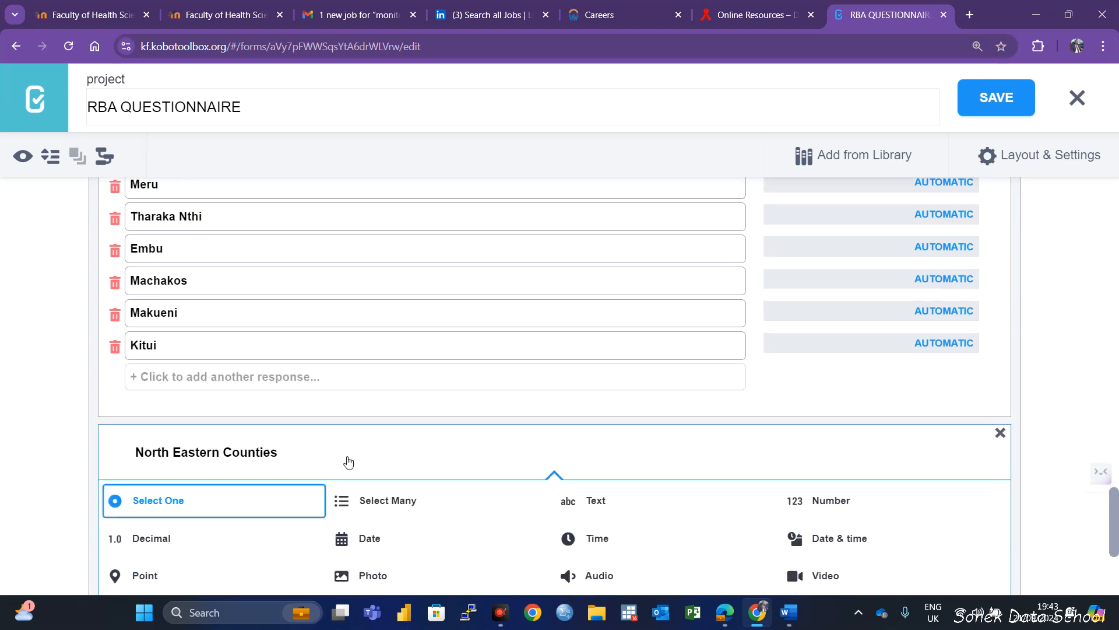
pyautogui.click(190, 270)
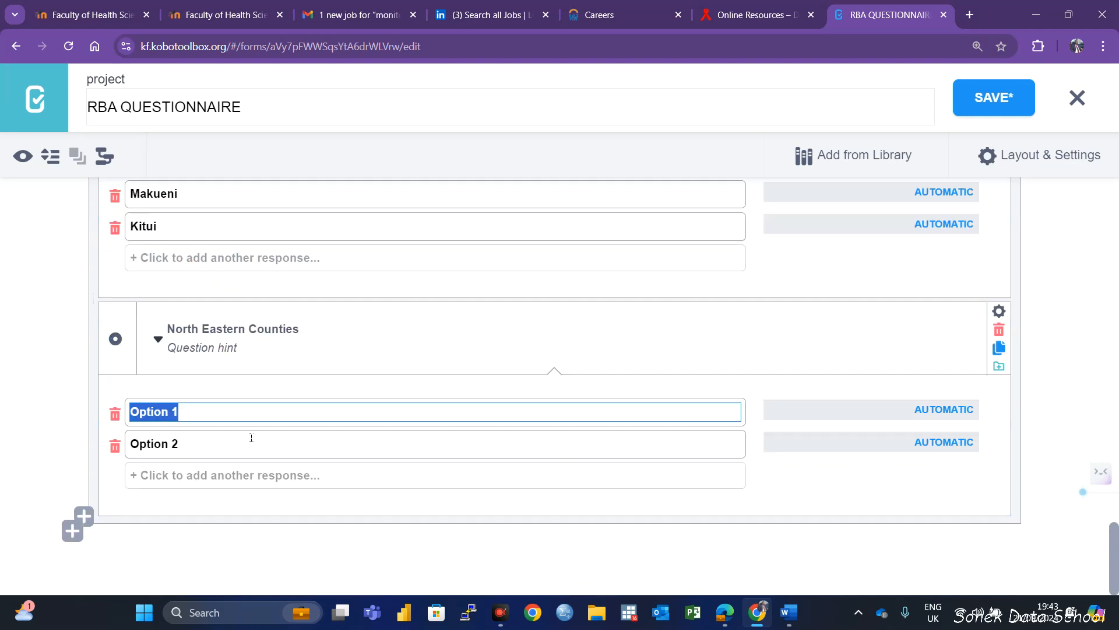
# Enter Garissa, Wajir and Mandera as the response options of the North Eastern Counties question
pyautogui.write('Gariss')
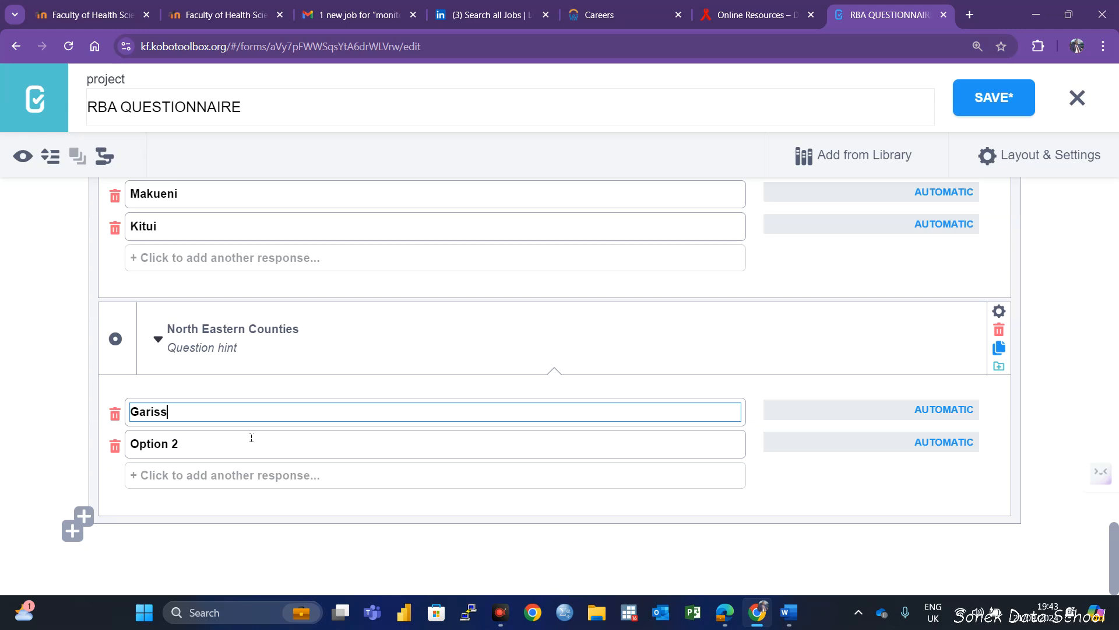
pyautogui.write('a')
pyautogui.click(160, 443)
pyautogui.moveTo(179, 444); pyautogui.dragTo(130, 450)
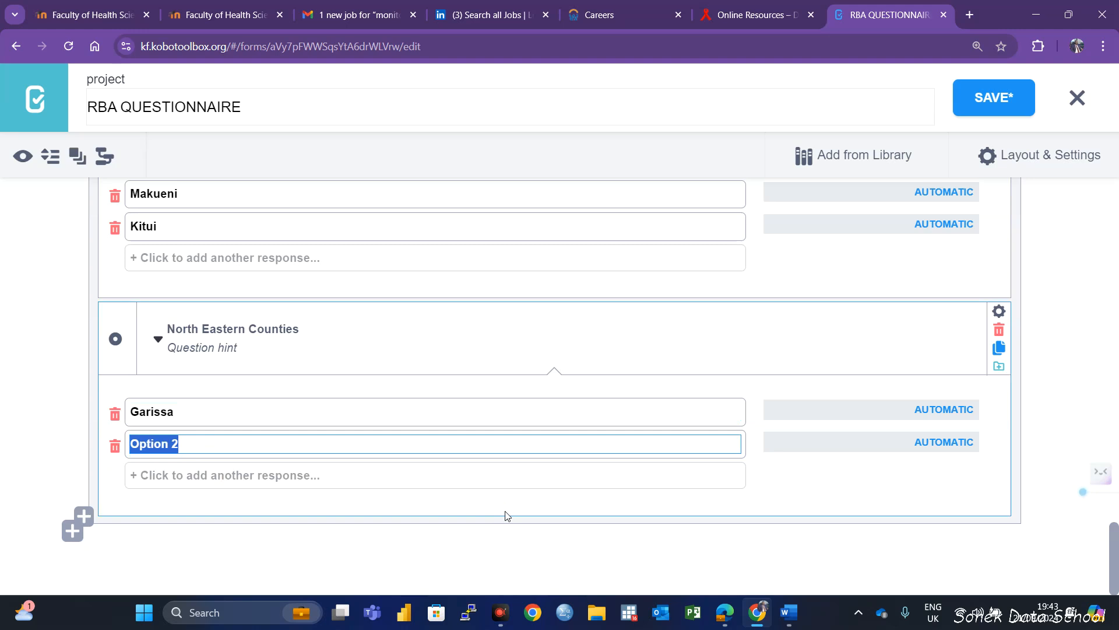
pyautogui.write('Wajir')
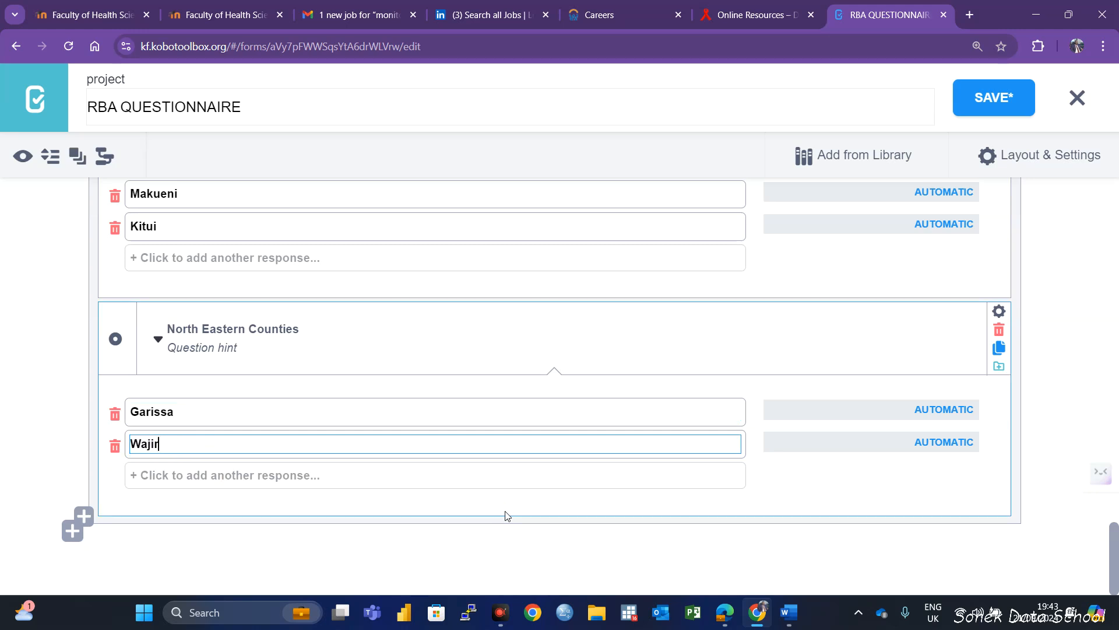
pyautogui.click(262, 475)
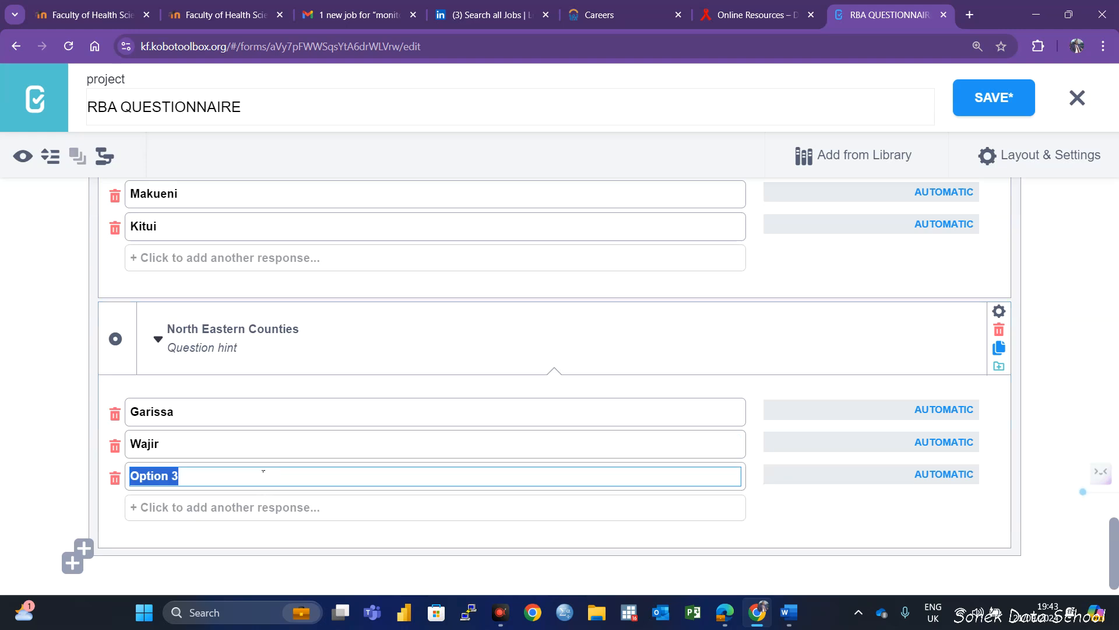
pyautogui.write('Mandera')
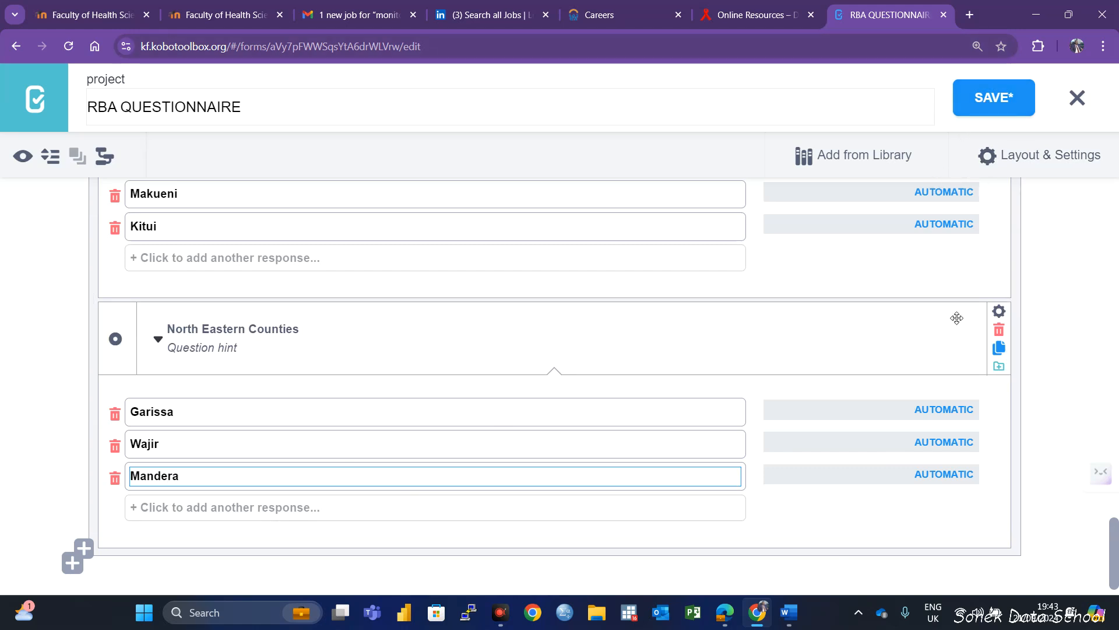
# Add skip logic so North Eastern Counties displays only when Province = North Eastern, and save the form
pyautogui.click(999, 311)
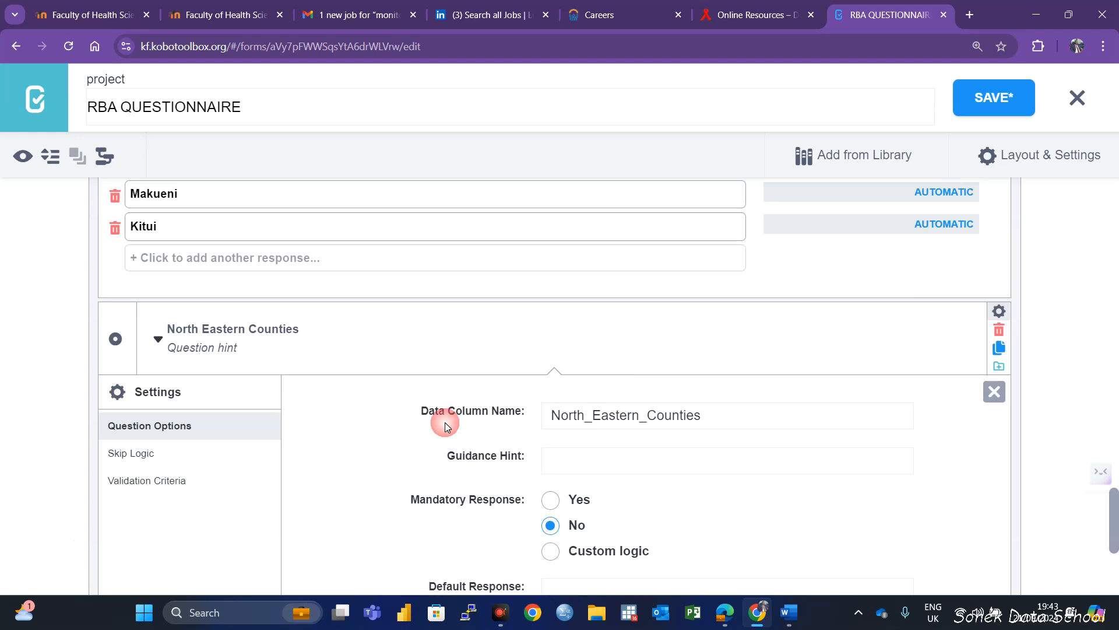
pyautogui.click(133, 456)
pyautogui.click(632, 425)
pyautogui.click(503, 467)
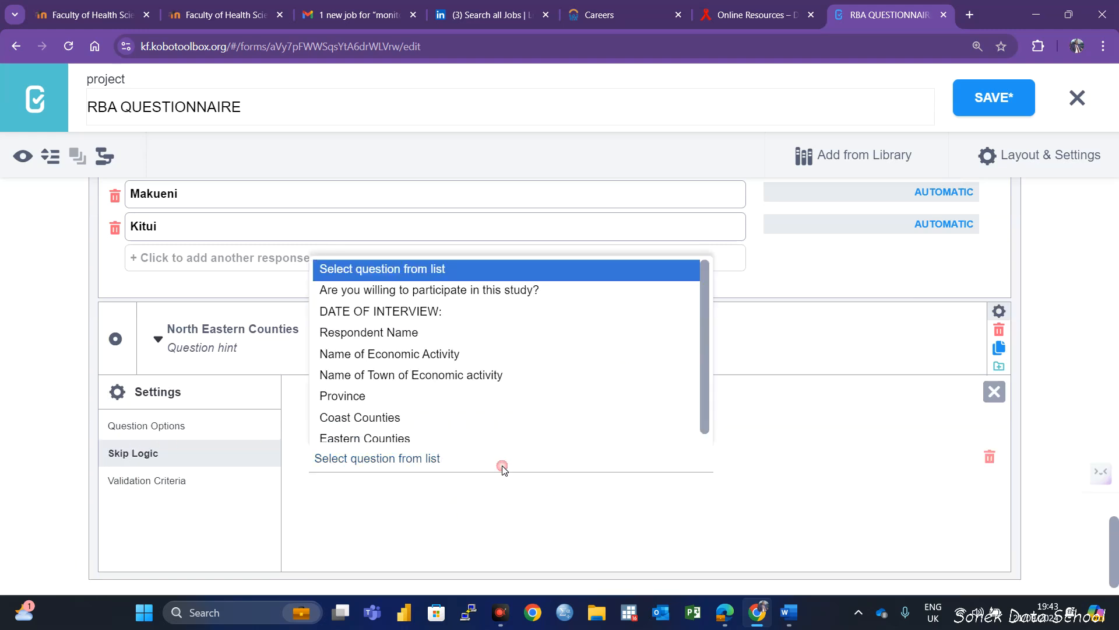
pyautogui.click(360, 394)
pyautogui.click(827, 458)
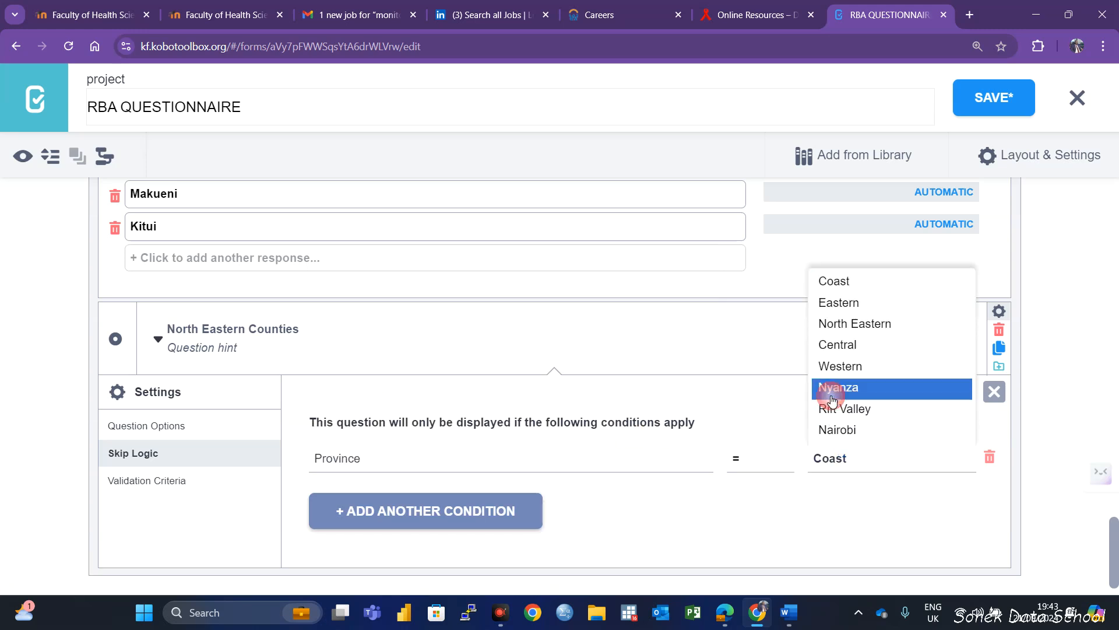
pyautogui.click(855, 324)
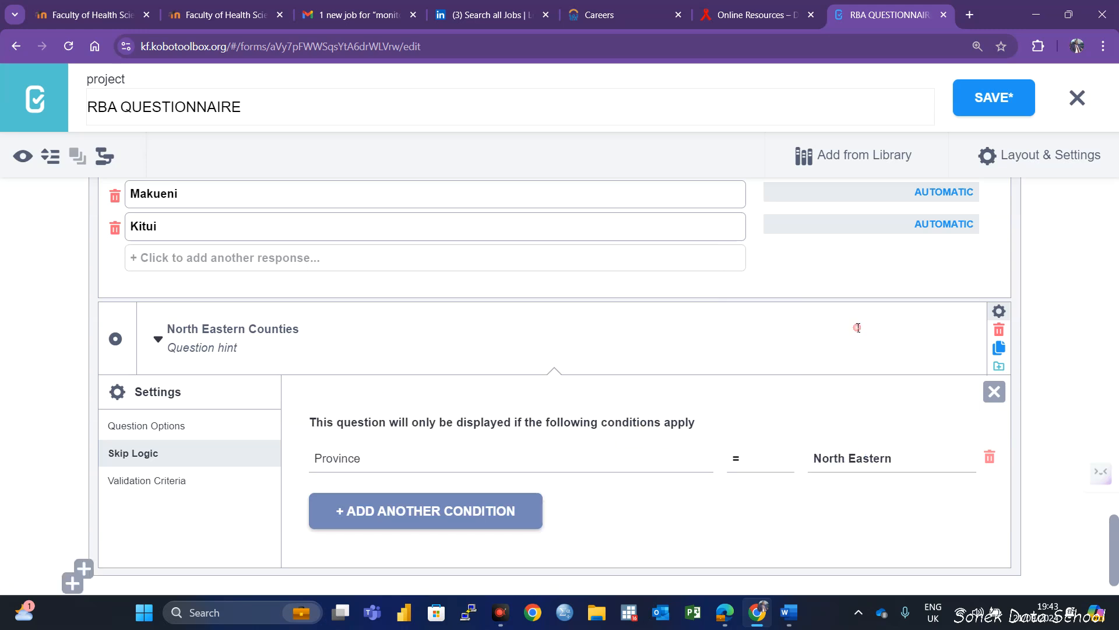
pyautogui.click(991, 114)
pyautogui.scroll(-1, 625, 439)
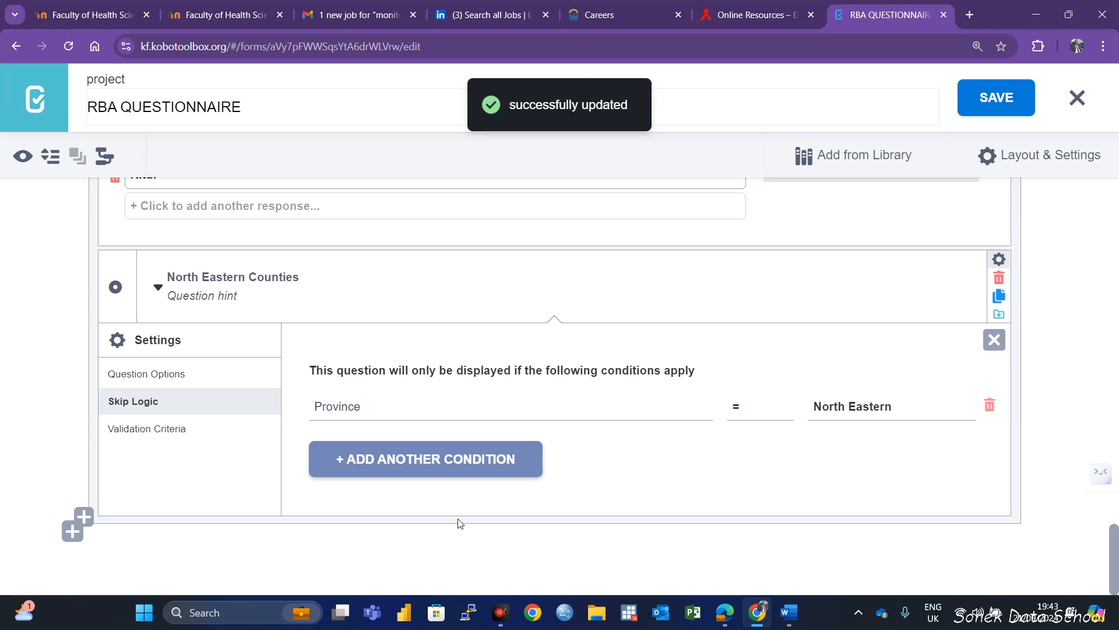
pyautogui.click(994, 340)
# Add a Select One question named "Central Counties" below North Eastern Counties inside the STUDY LOCATION group
pyautogui.click(155, 479)
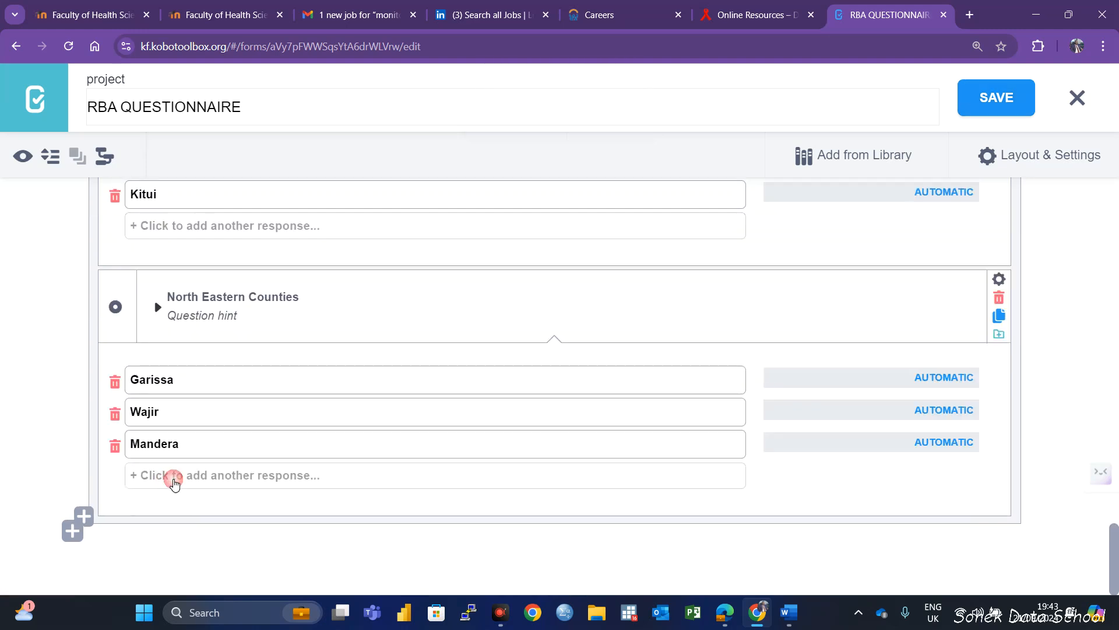
pyautogui.click(84, 517)
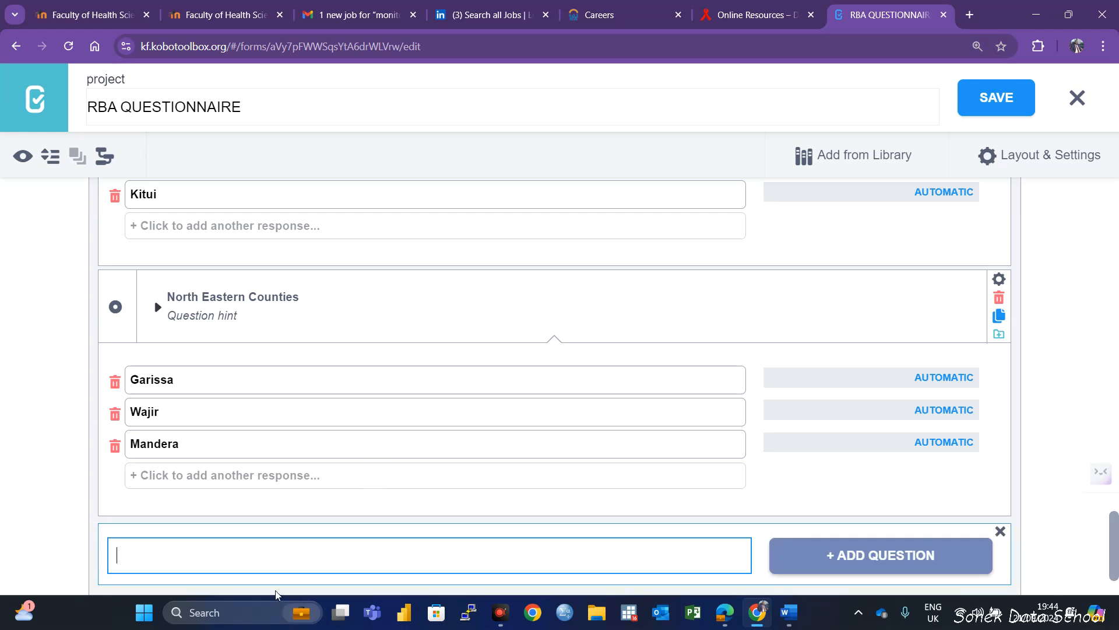
pyautogui.write('V')
pyautogui.write('entral')
pyautogui.write(' Counties')
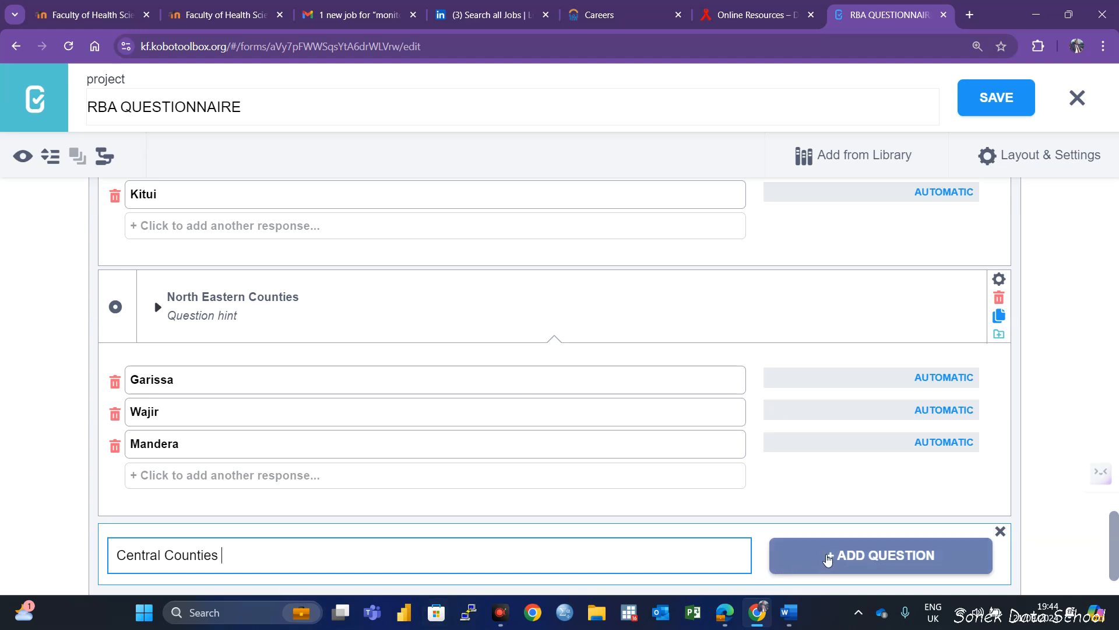
pyautogui.click(825, 554)
pyautogui.scroll(-5, 560, 531)
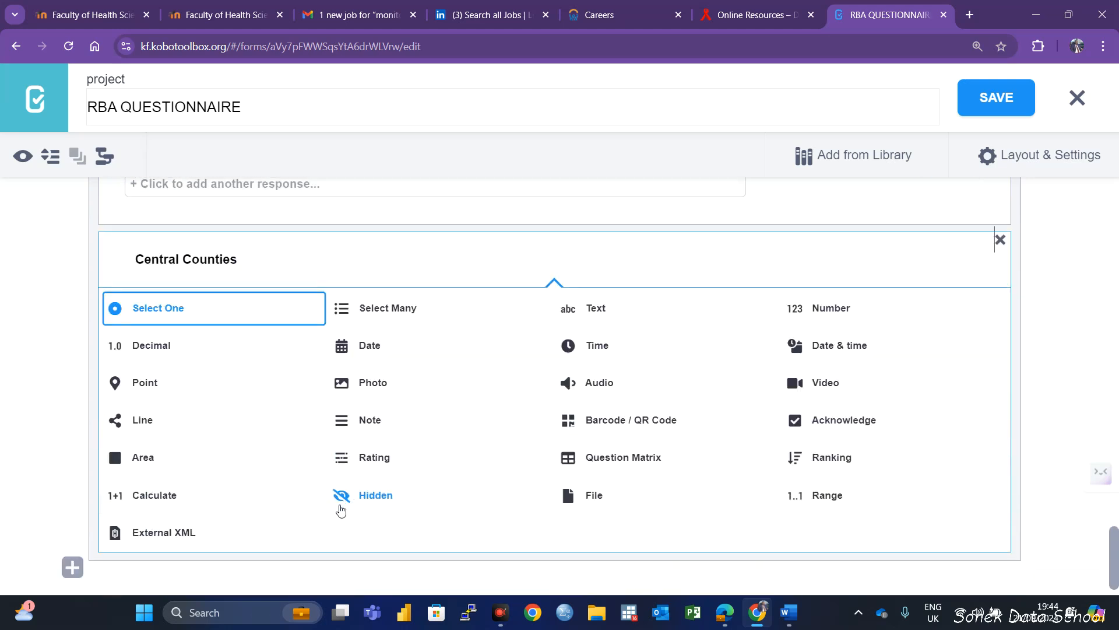
pyautogui.click(228, 307)
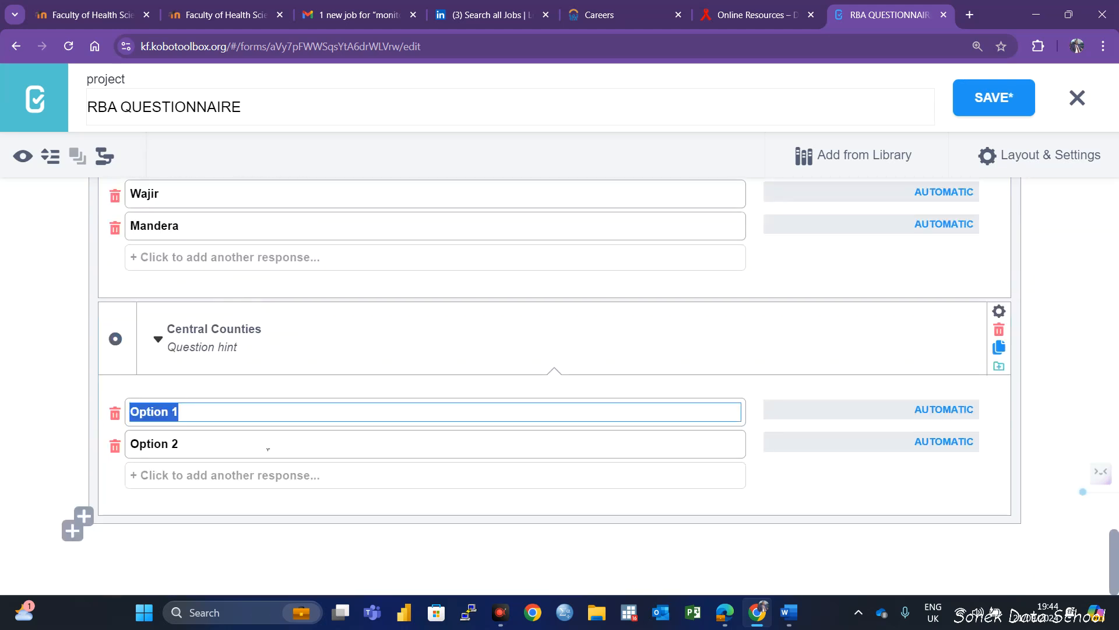
# Enter Nyandarua, Nyeri, Kirinyaga, Murang'a and Kiambu as the response options of the Central Counties question
pyautogui.write('Nyandarua')
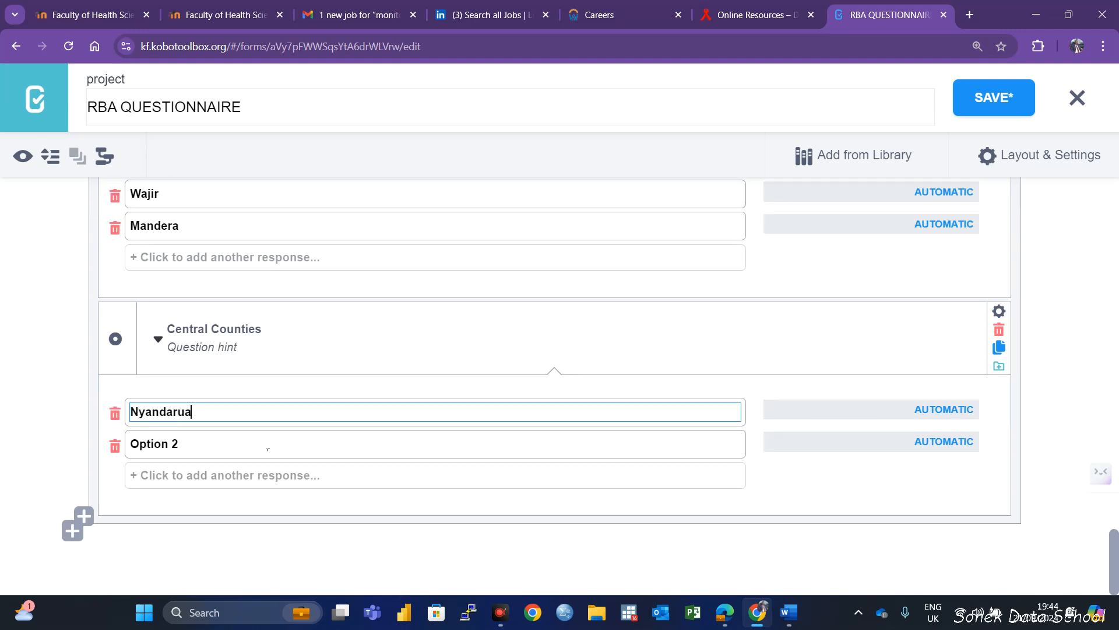
pyautogui.click(222, 443)
pyautogui.moveTo(222, 443); pyautogui.dragTo(111, 450)
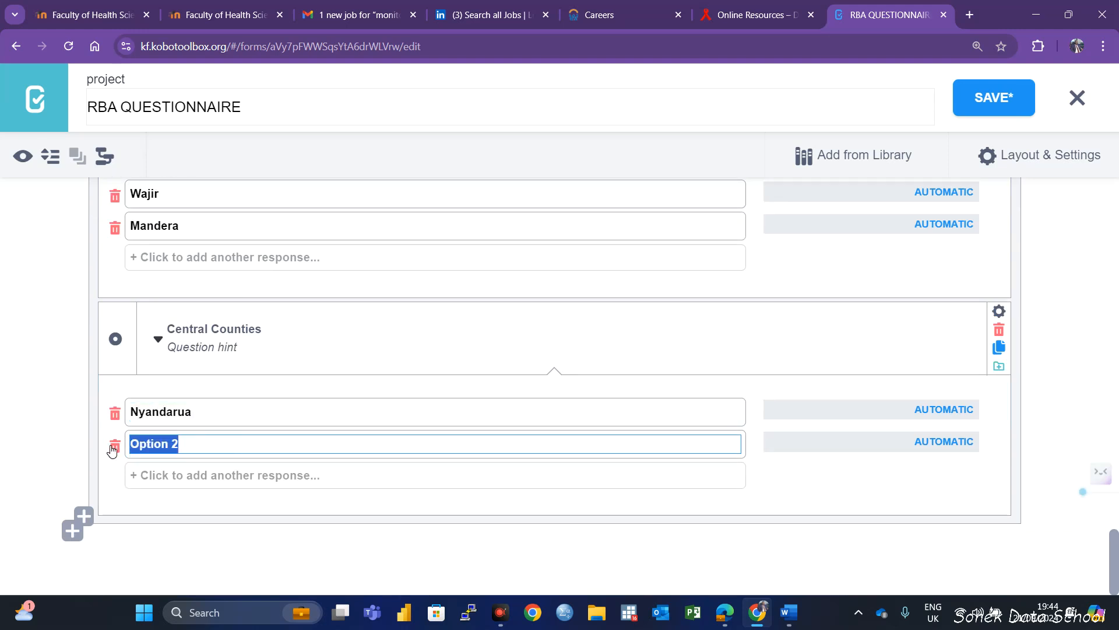
pyautogui.write('Nyer')
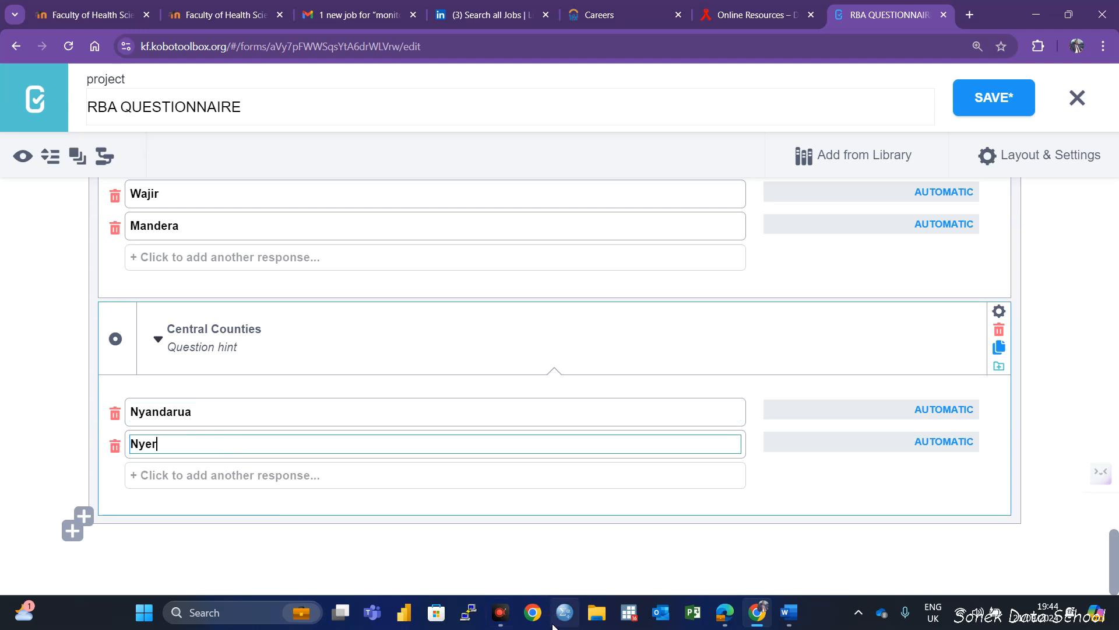
pyautogui.write('i')
pyautogui.click(224, 491)
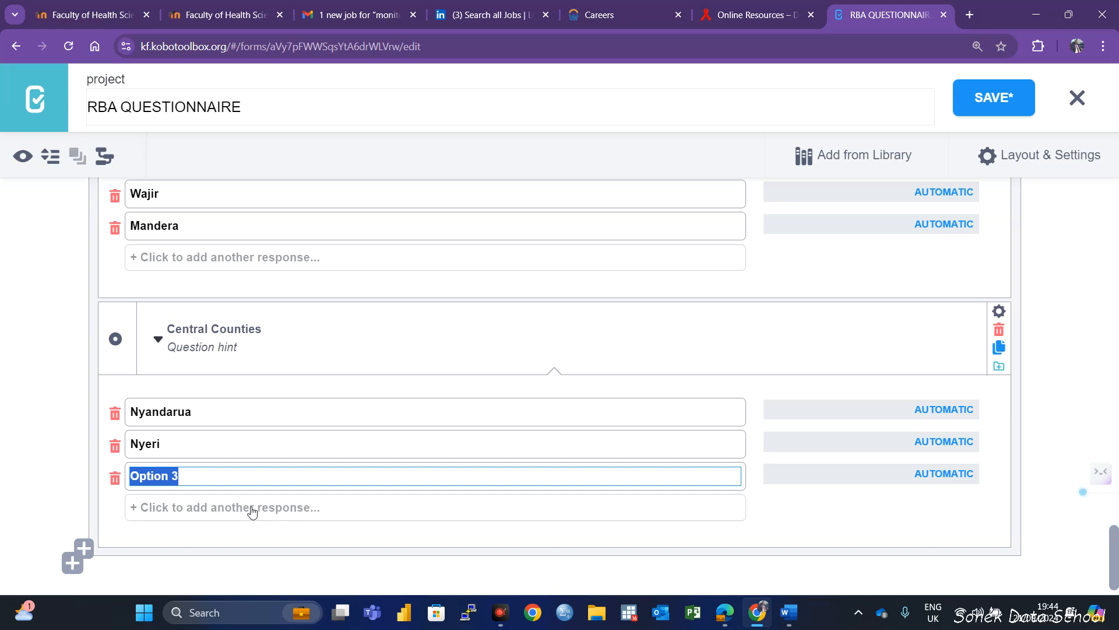
pyautogui.write('N')
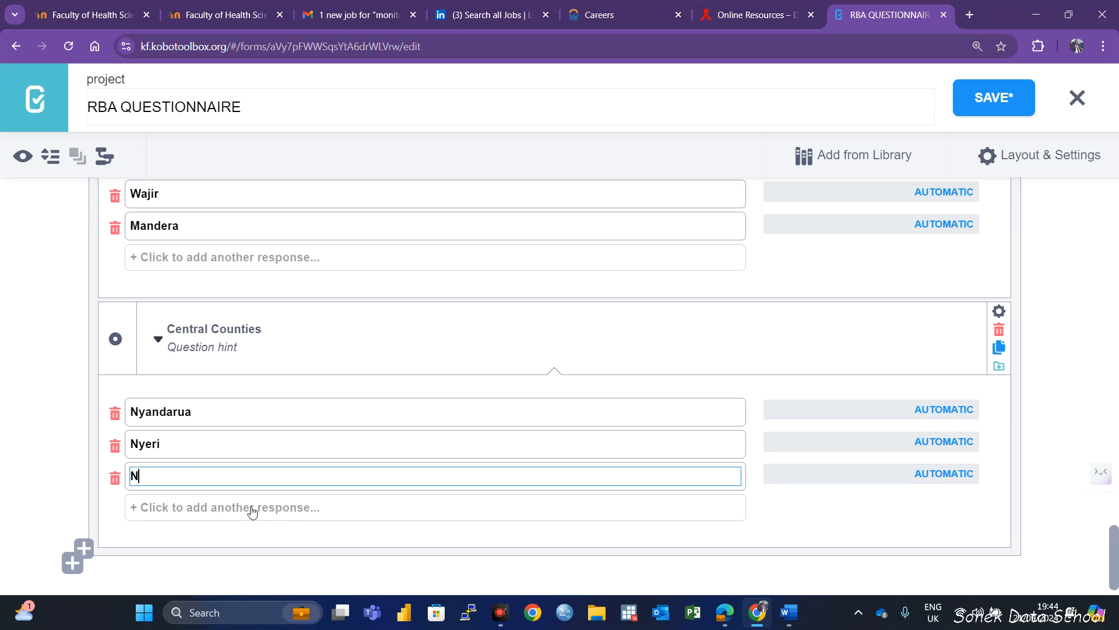
pyautogui.press('BackSpace')
pyautogui.write('Kirinyaga')
pyautogui.click(207, 508)
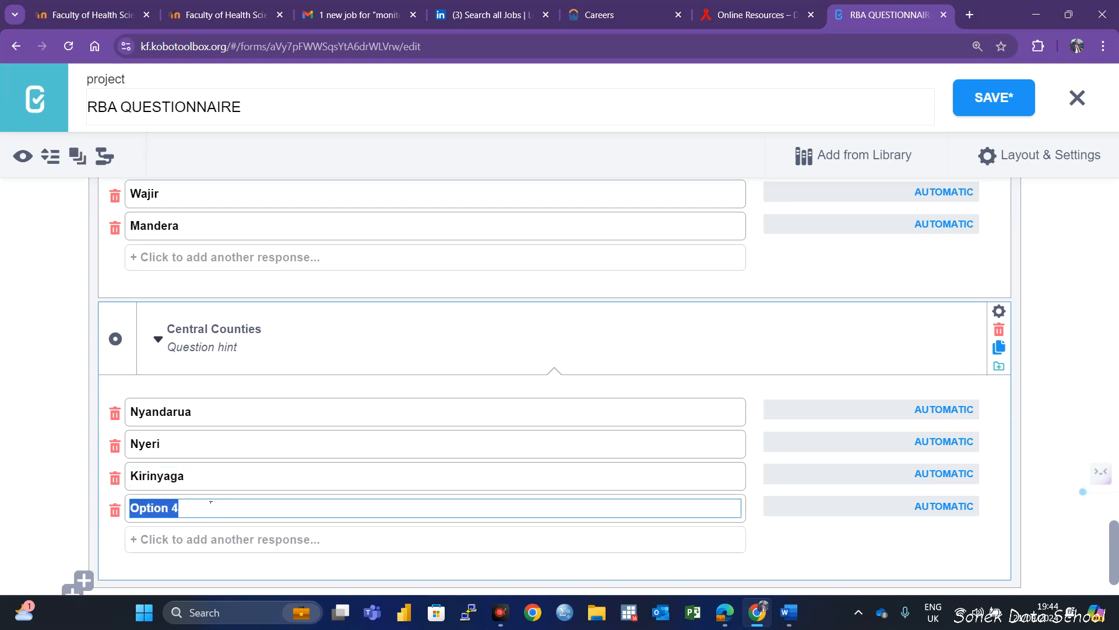
pyautogui.write("Murang'a")
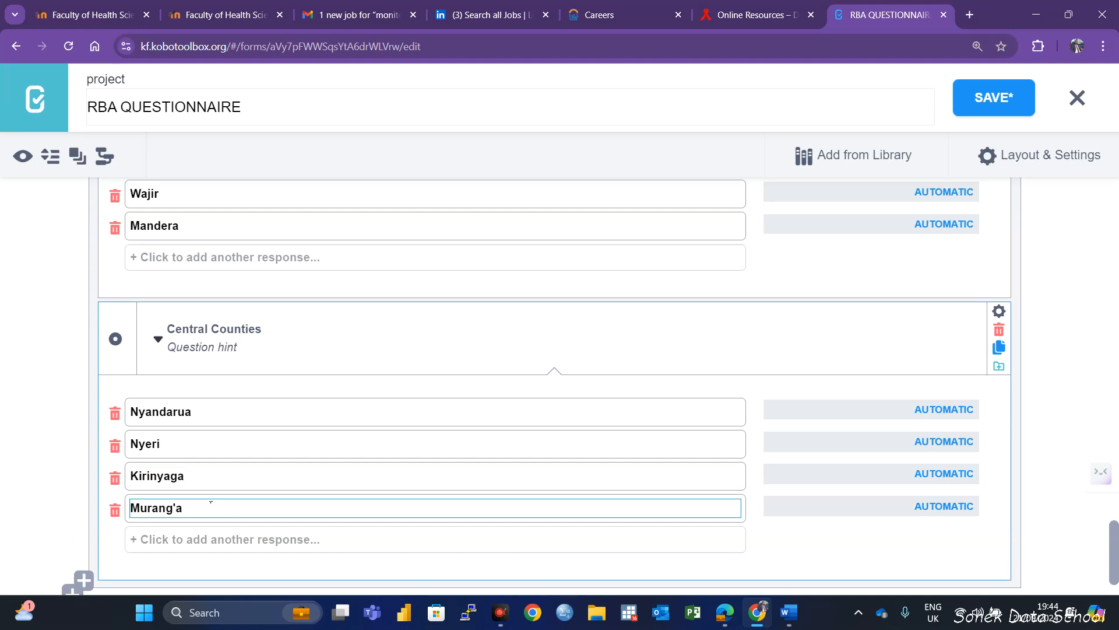
pyautogui.click(228, 540)
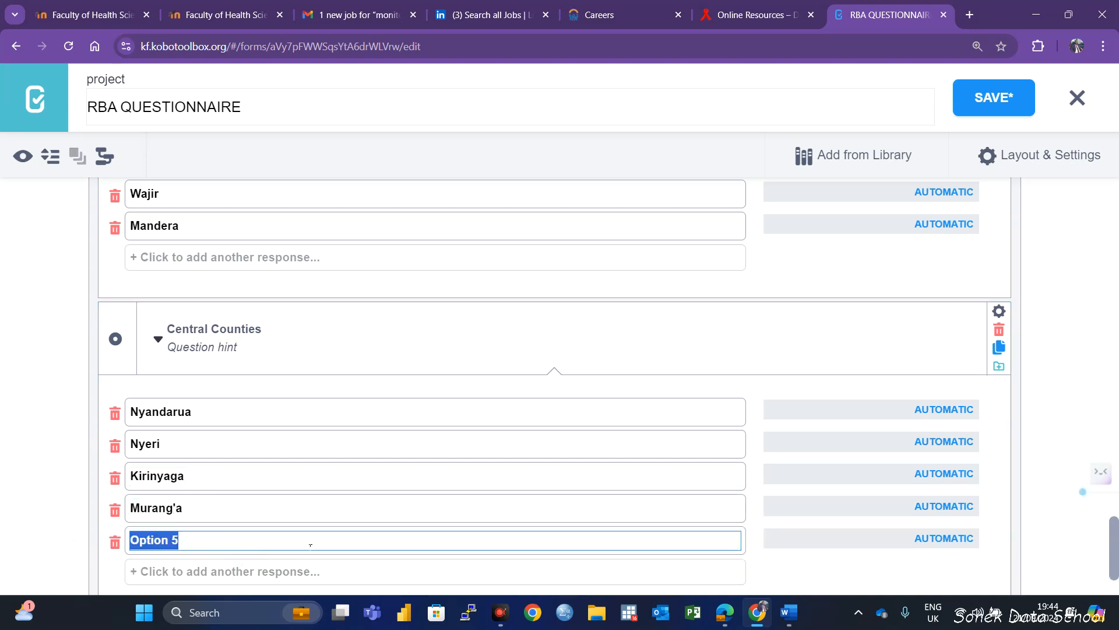
pyautogui.write('Kiambu')
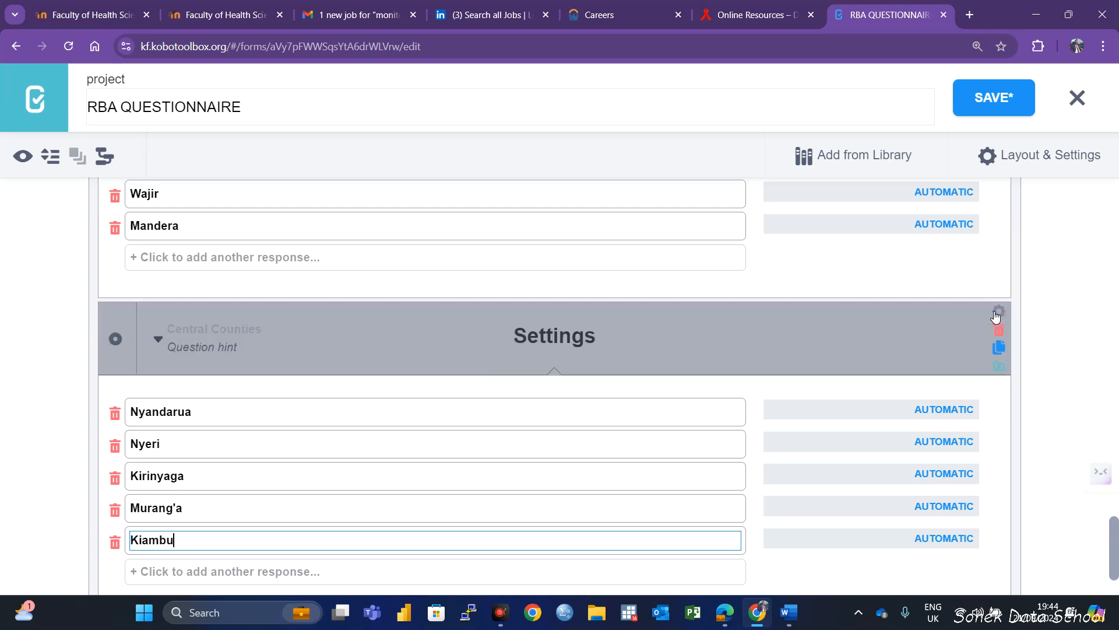
# Add skip logic so Central Counties displays only when Province = Central, save the form and return to the question's response options
pyautogui.click(169, 408)
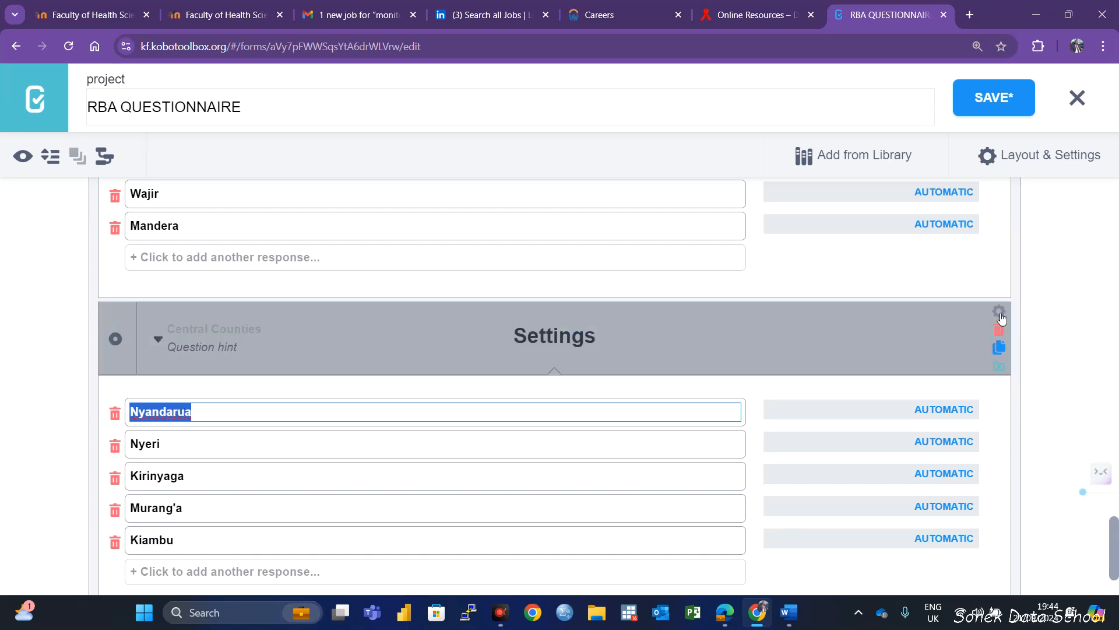
pyautogui.click(999, 311)
pyautogui.click(145, 454)
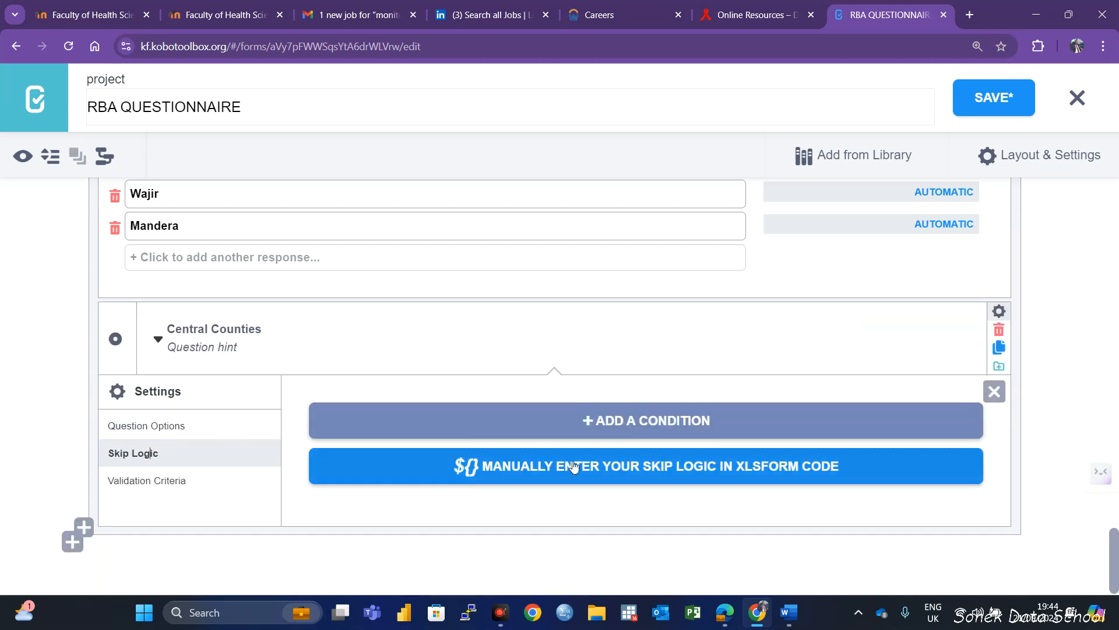
pyautogui.click(638, 419)
pyautogui.click(401, 469)
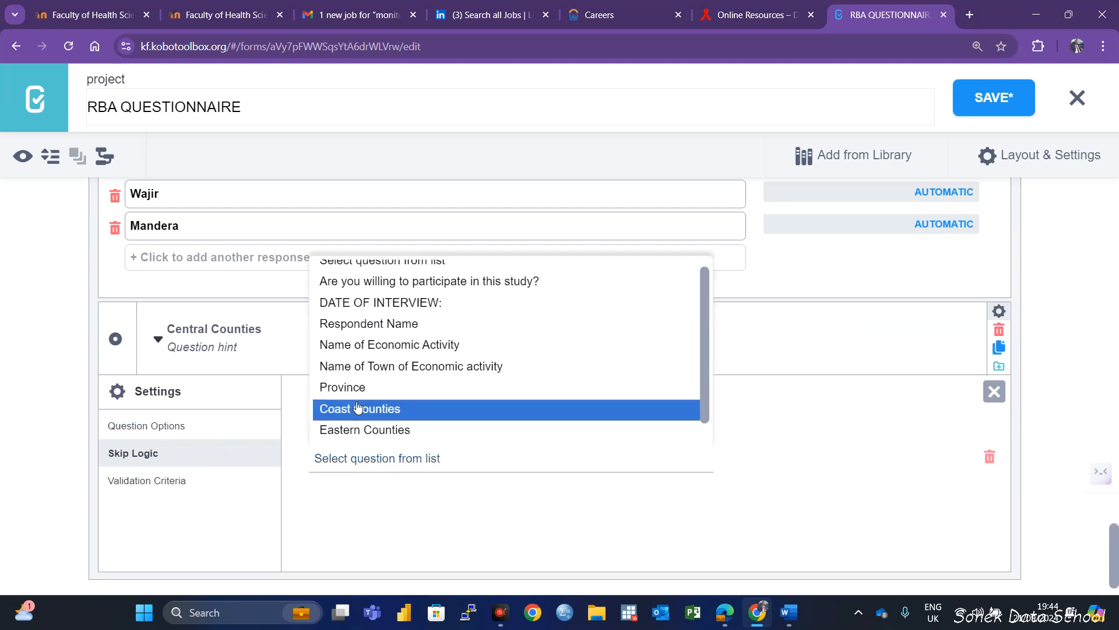
pyautogui.click(350, 396)
pyautogui.click(847, 460)
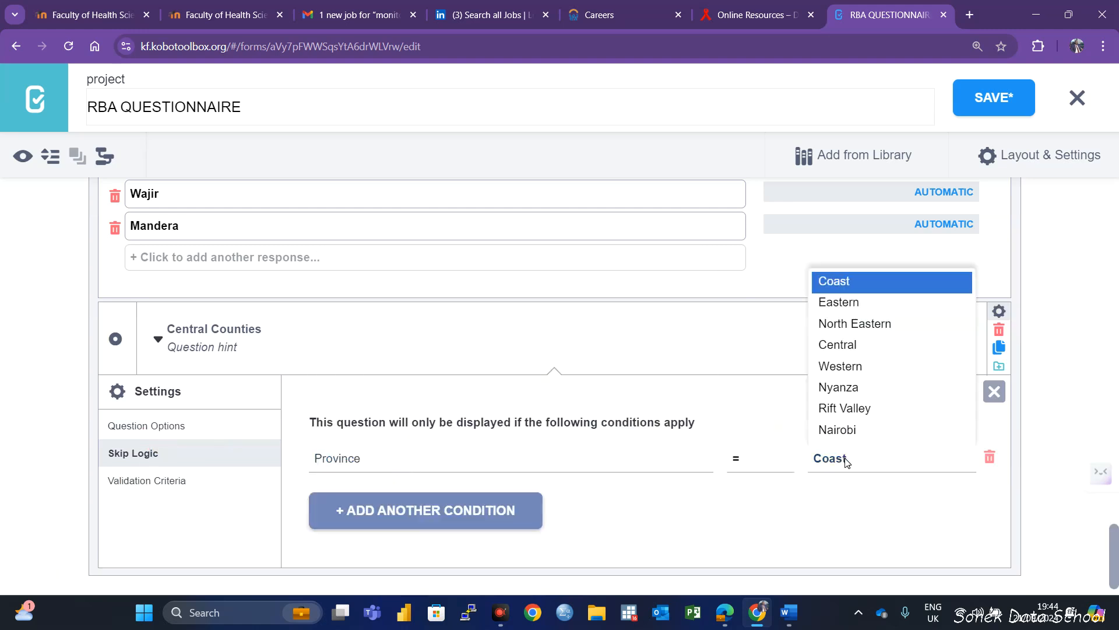
pyautogui.click(843, 345)
pyautogui.scroll(-1, 670, 443)
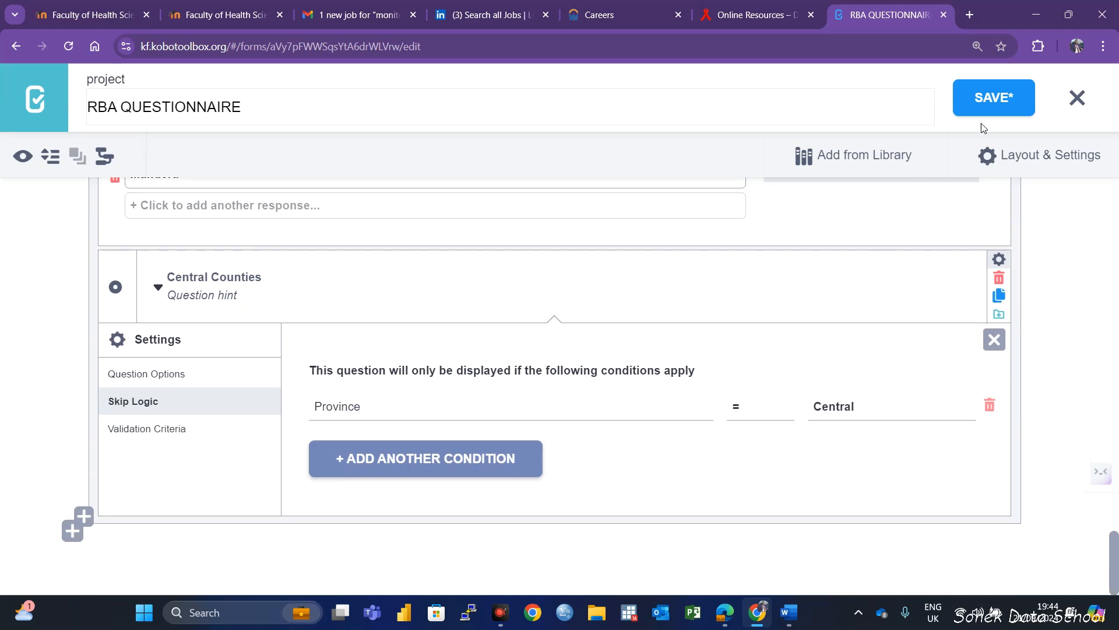
pyautogui.click(991, 99)
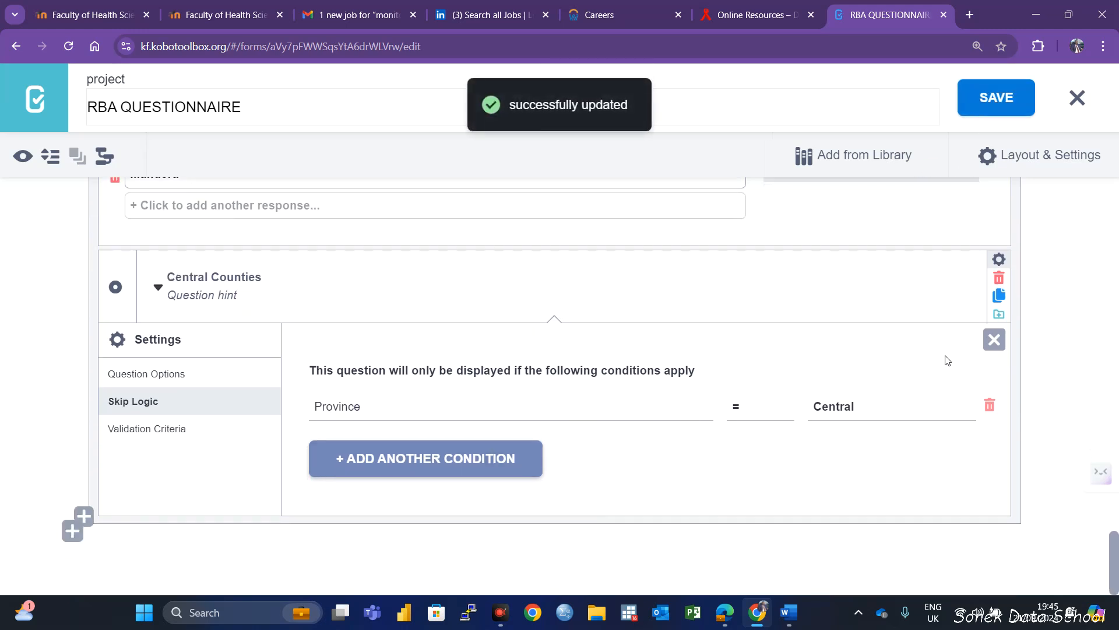
pyautogui.click(995, 340)
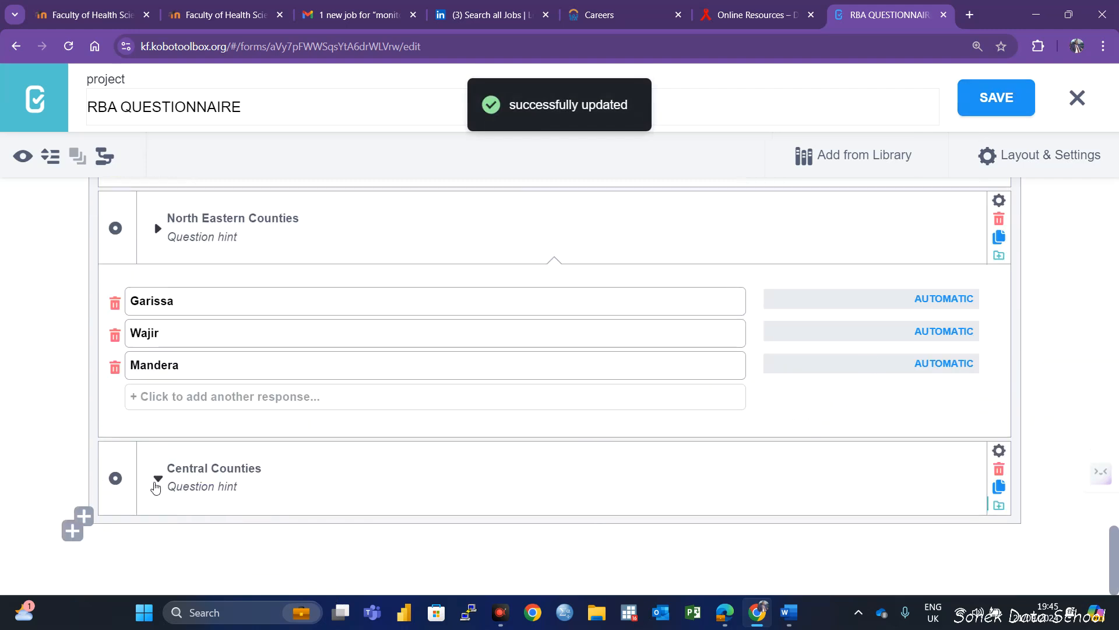
pyautogui.click(156, 482)
# Add a Select One question named "Western Counties" below Central Counties inside the STUDY LOCATION group
pyautogui.click(84, 561)
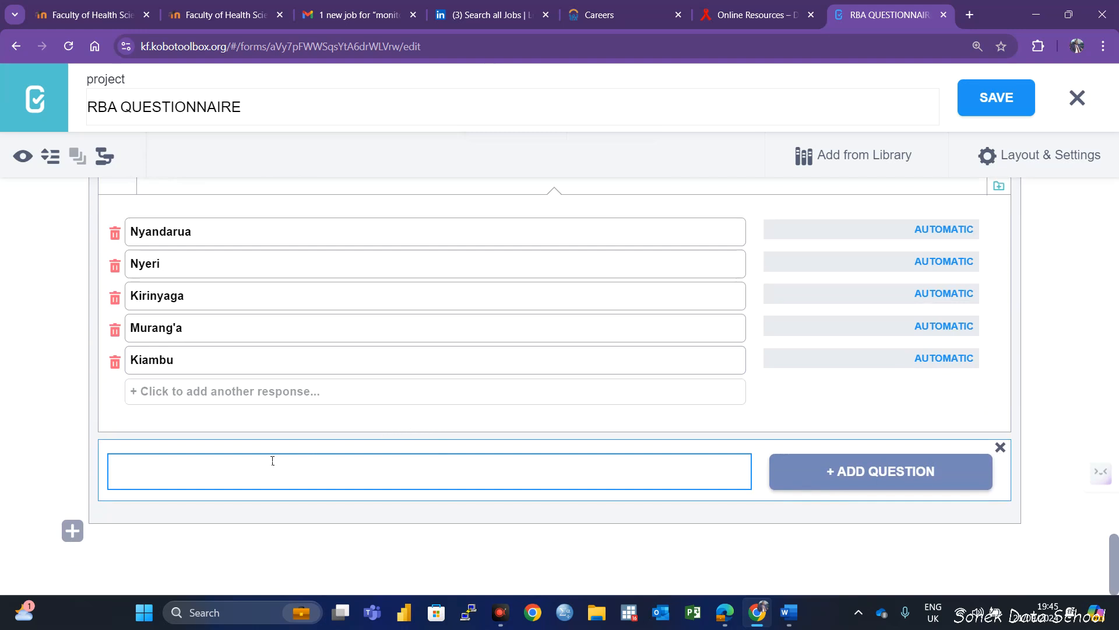
pyautogui.write('Western Counties')
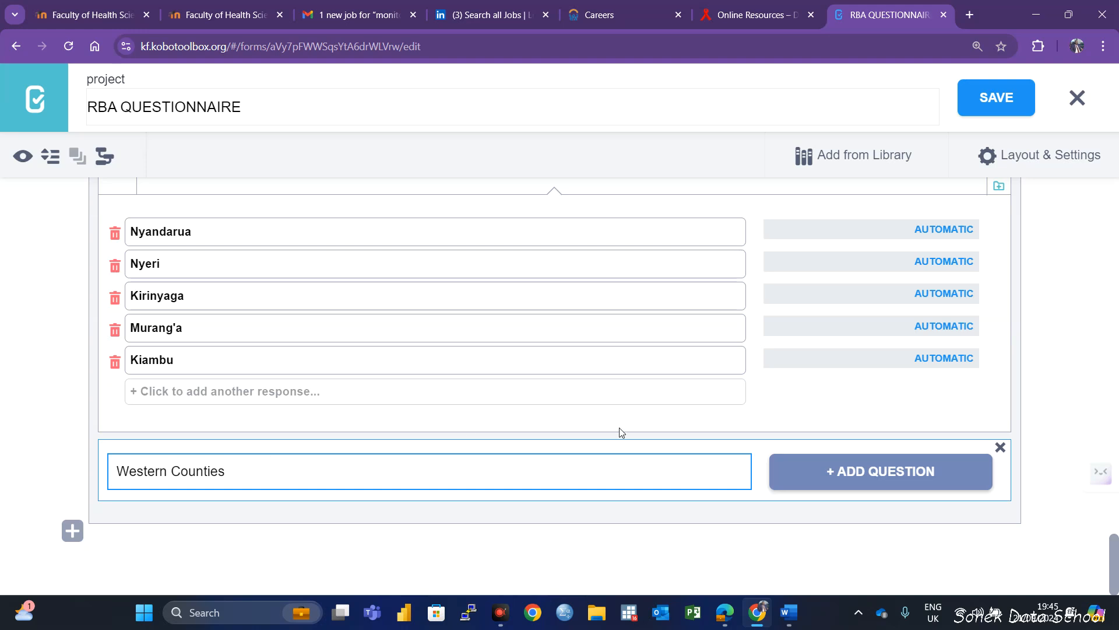
pyautogui.click(827, 467)
pyautogui.click(180, 512)
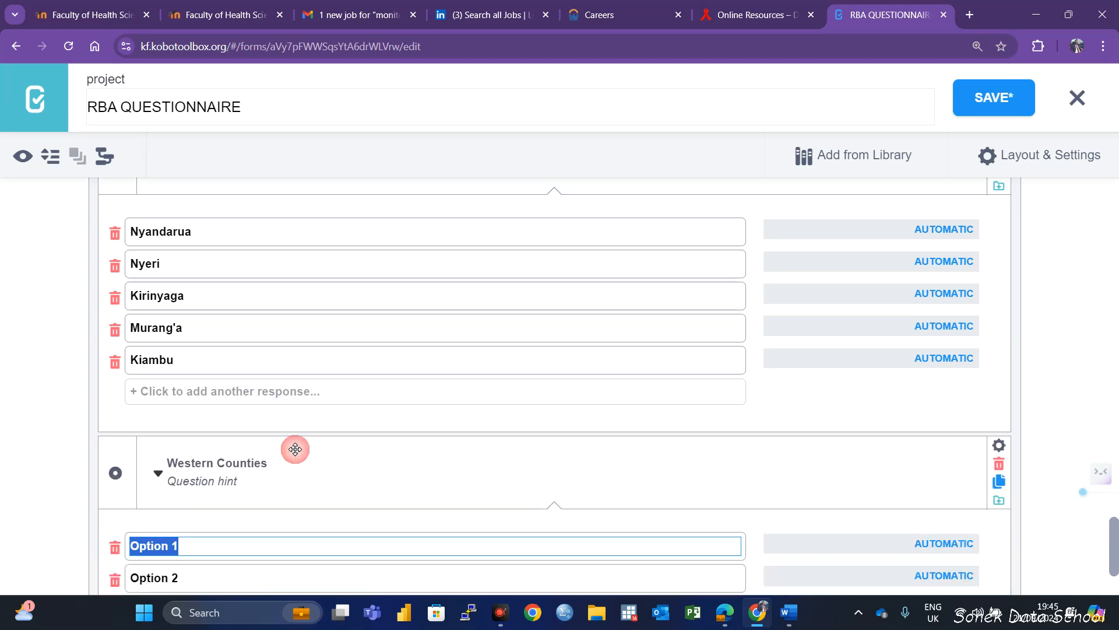
# Enter Busia, Bungoma, Vihiga and Kakamega as the response options of the Western Counties question
pyautogui.write('Busia')
pyautogui.scroll(-2, 245, 534)
pyautogui.click(207, 435)
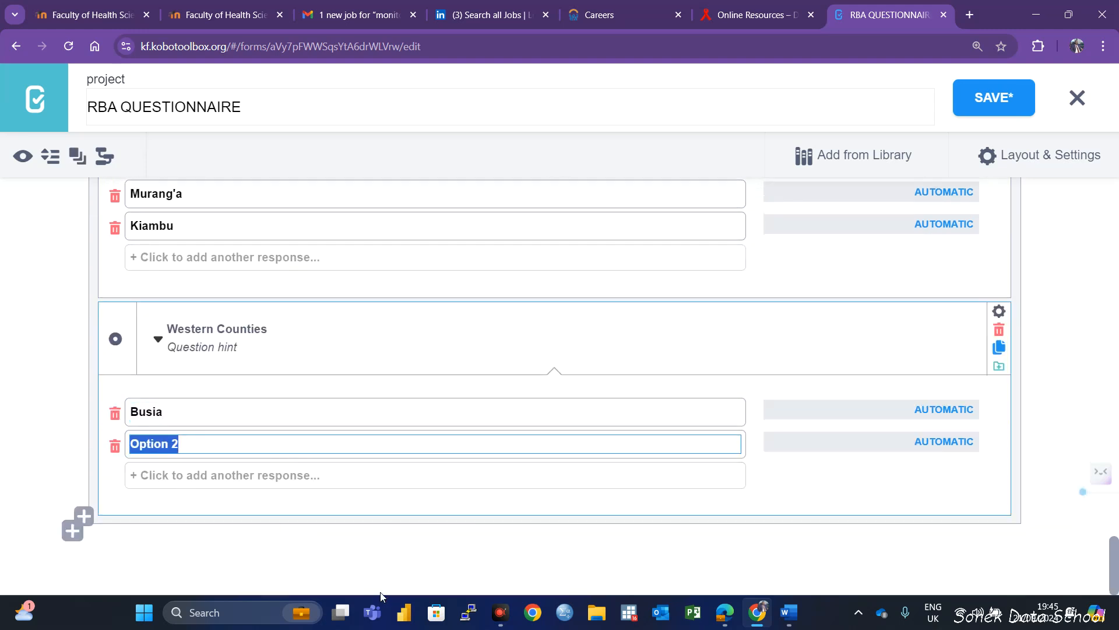
pyautogui.write('Bungoma')
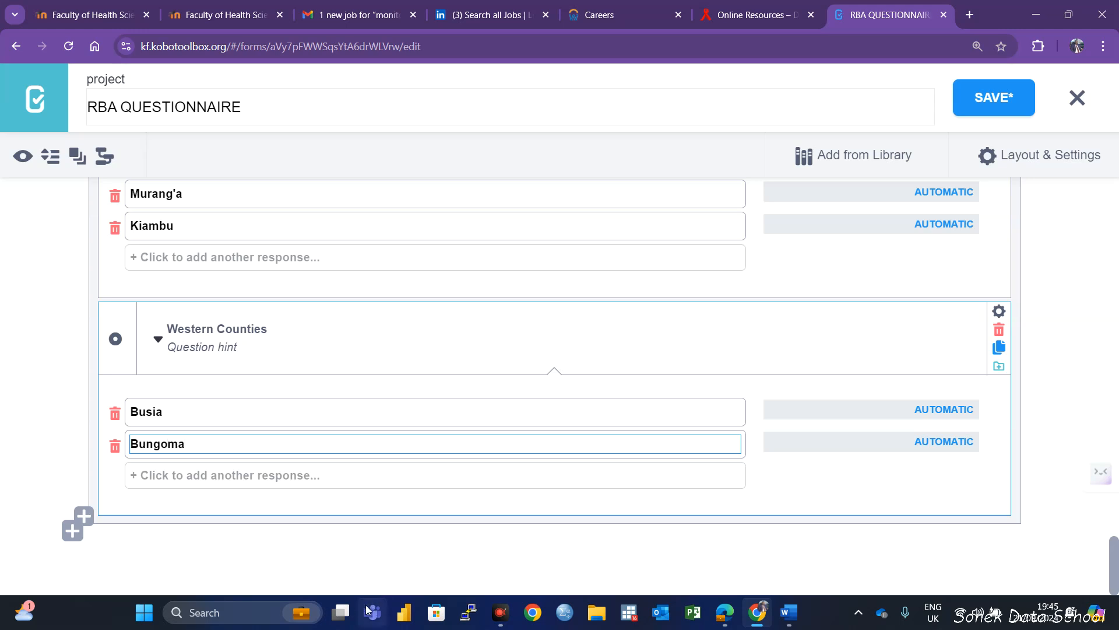
pyautogui.click(209, 477)
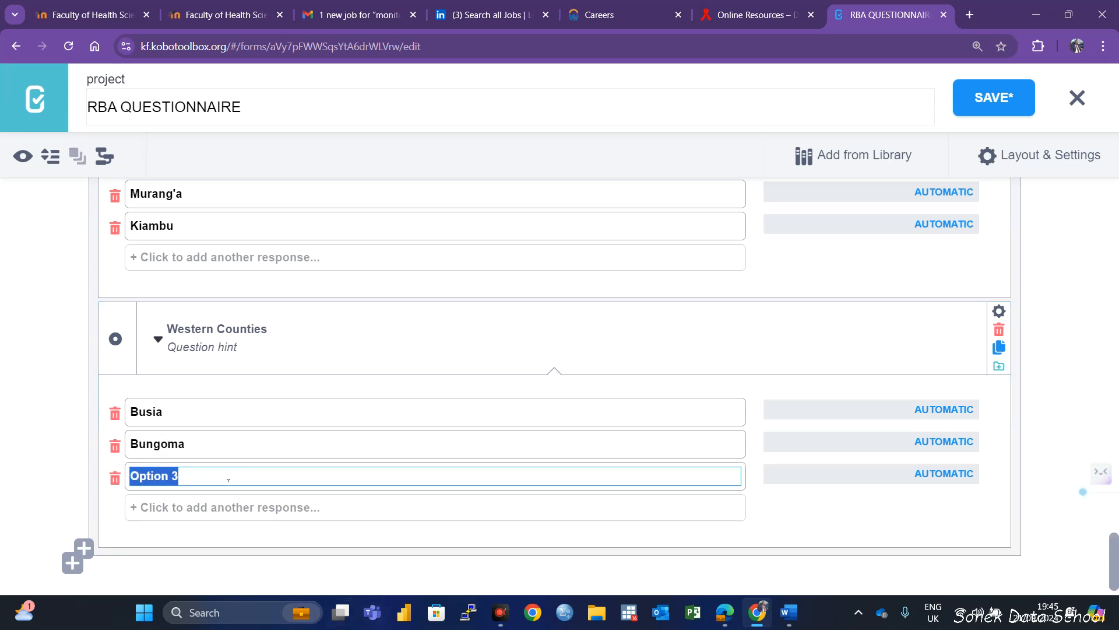
pyautogui.write('Vihiga')
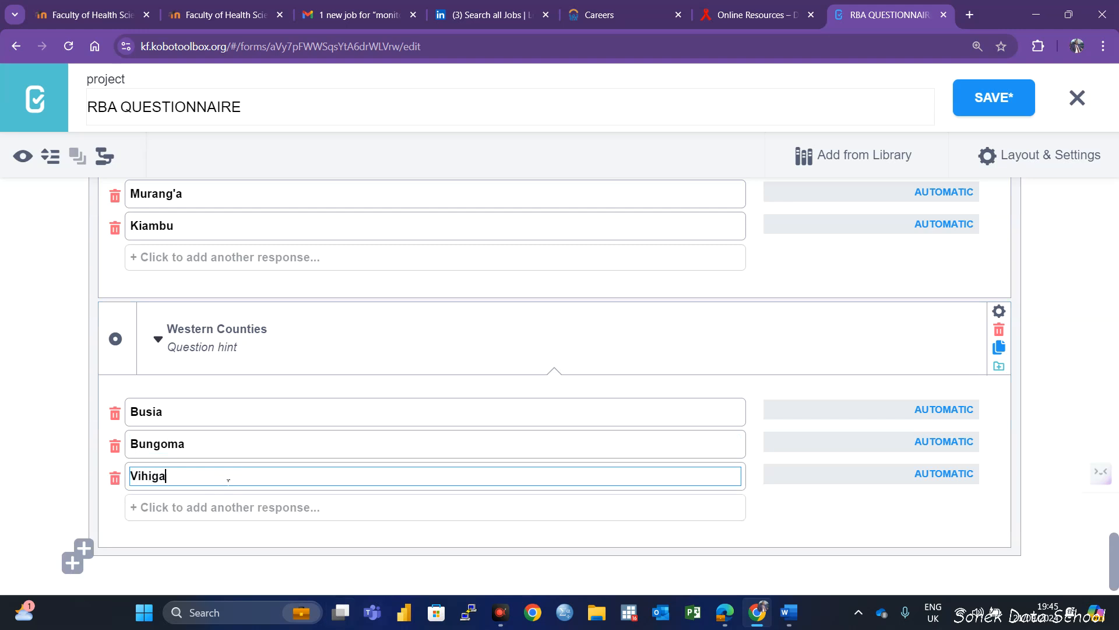
pyautogui.click(270, 507)
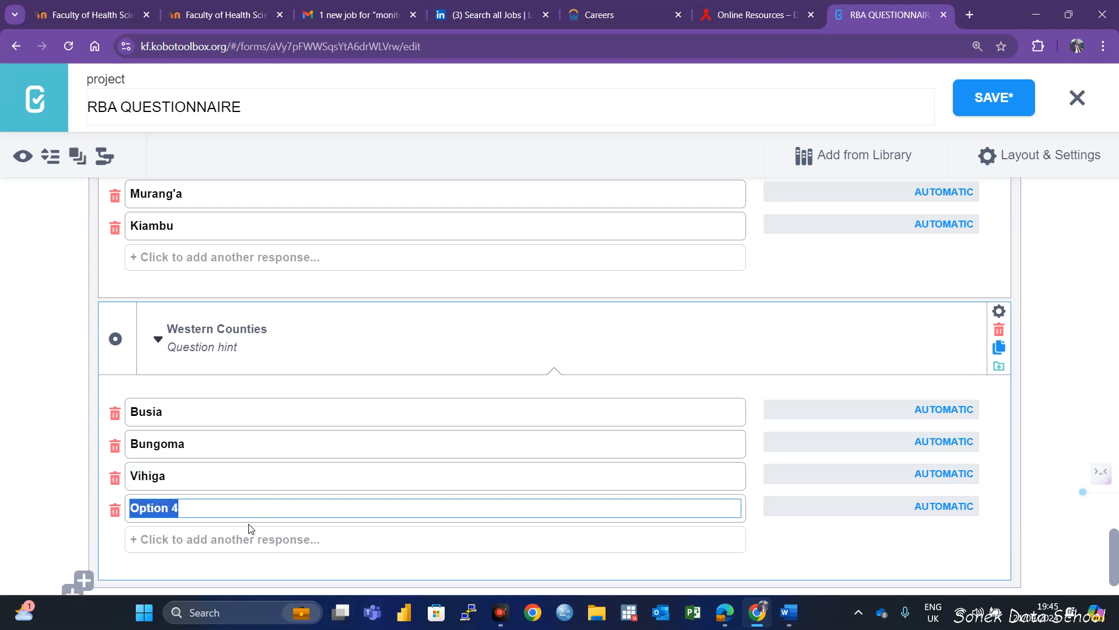
pyautogui.write('Kakamega')
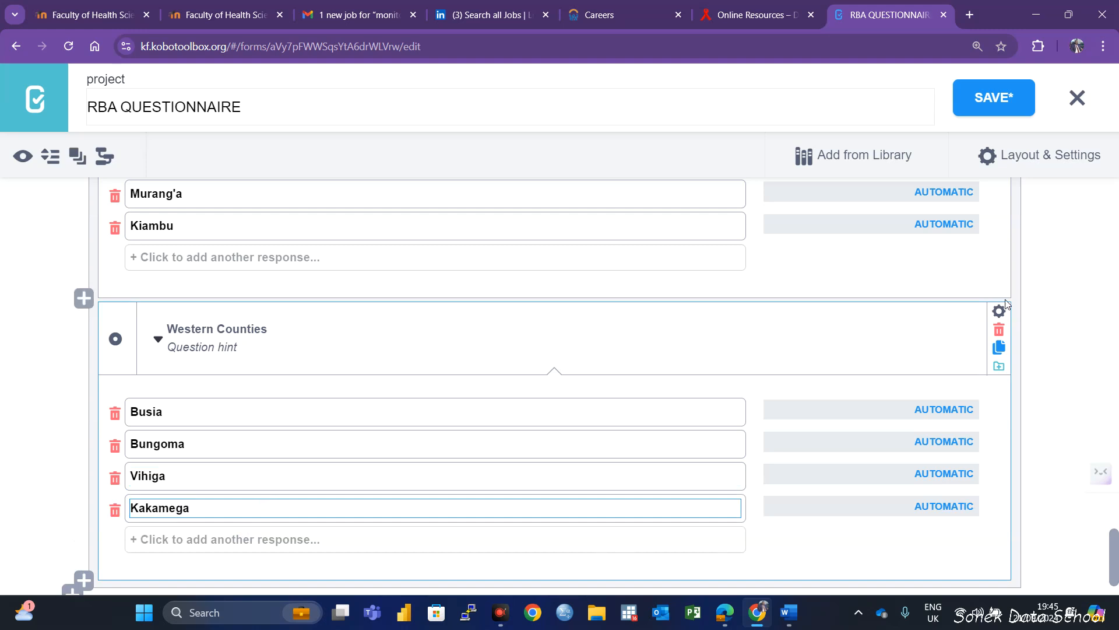
# Add skip logic so Western Counties displays only when Province = Western, and save the form
pyautogui.click(999, 317)
pyautogui.click(130, 457)
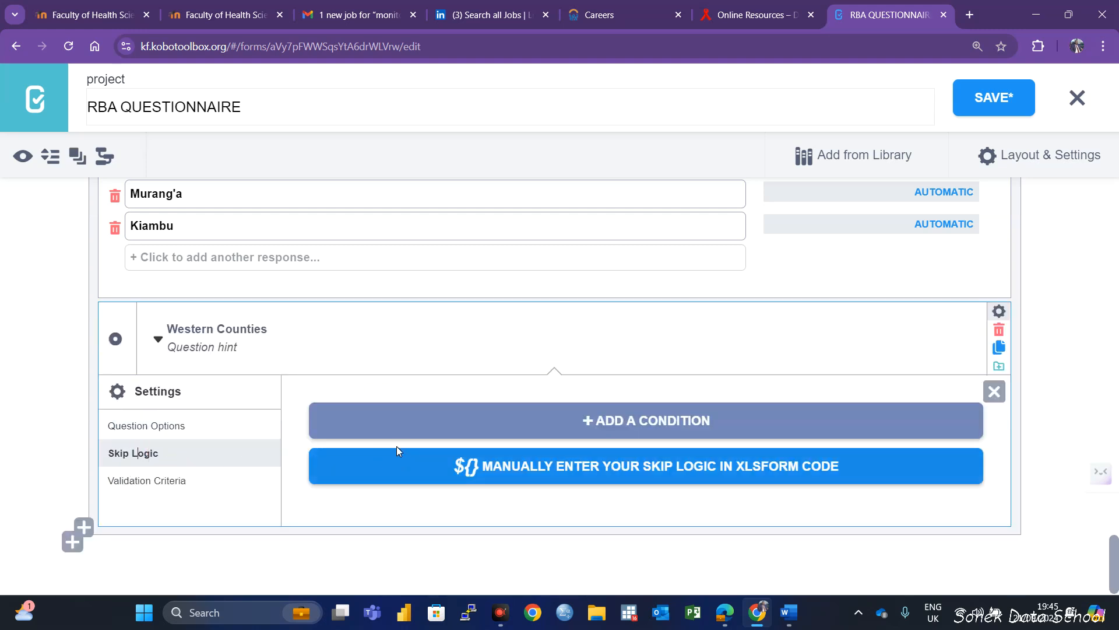
pyautogui.click(623, 438)
pyautogui.click(474, 458)
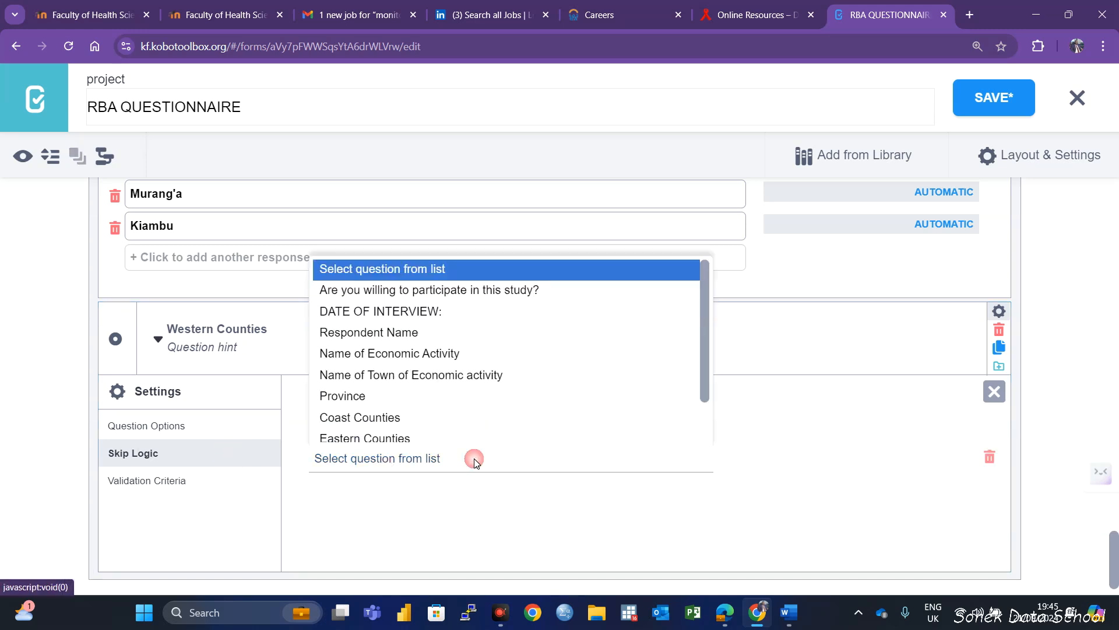
pyautogui.click(363, 395)
pyautogui.click(859, 462)
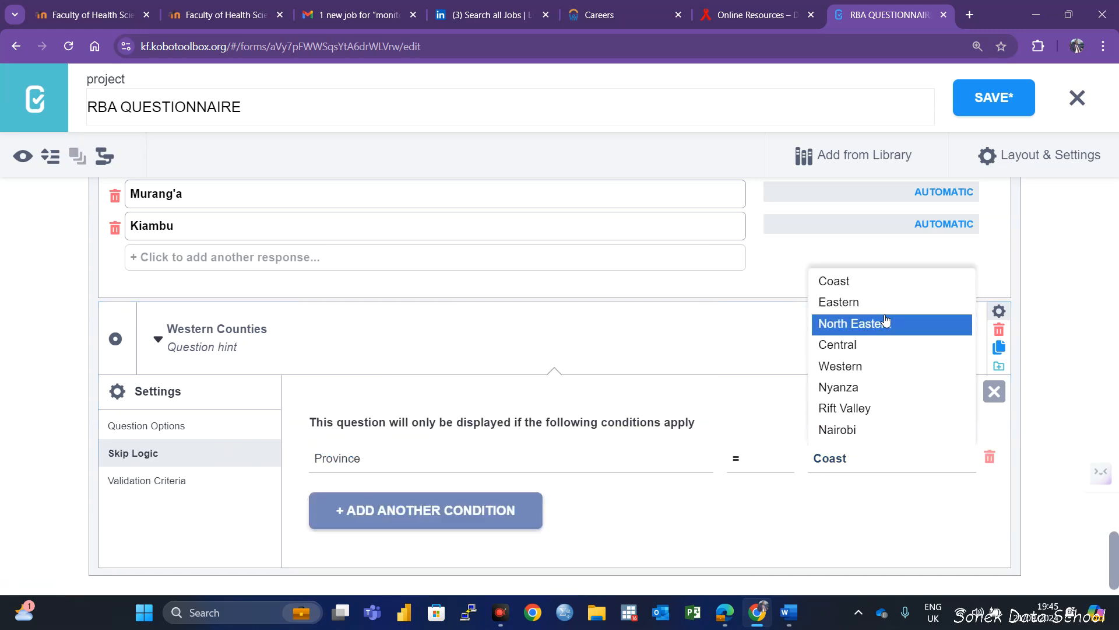
pyautogui.click(843, 365)
pyautogui.click(994, 97)
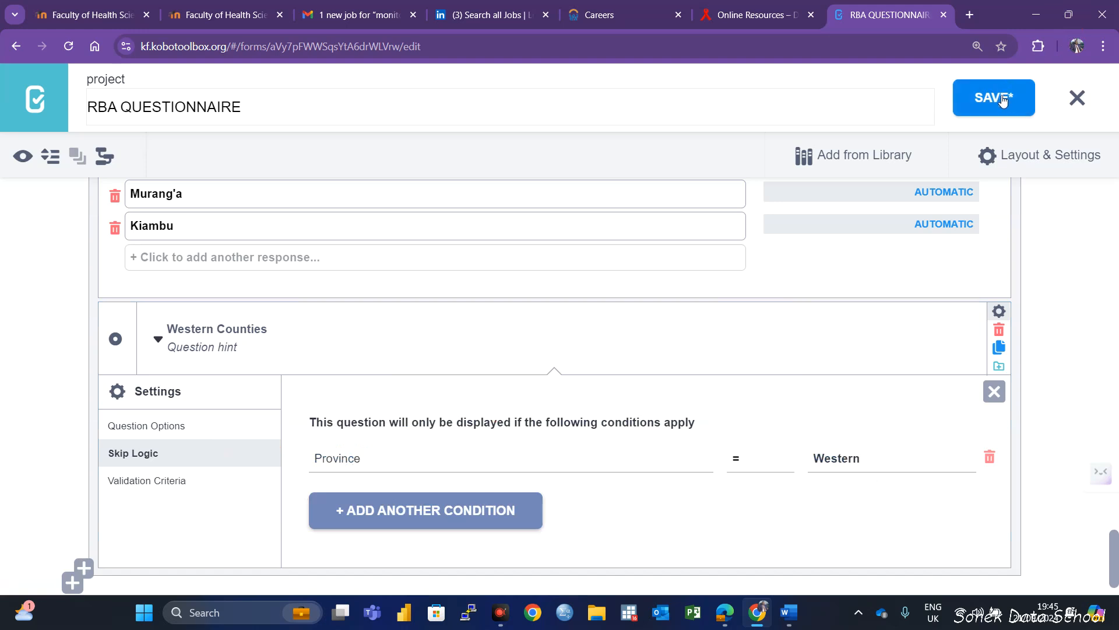
# Add a Select One question named "Nyanza Counties" below Western Counties inside the STUDY LOCATION group
pyautogui.scroll(-1, 880, 263)
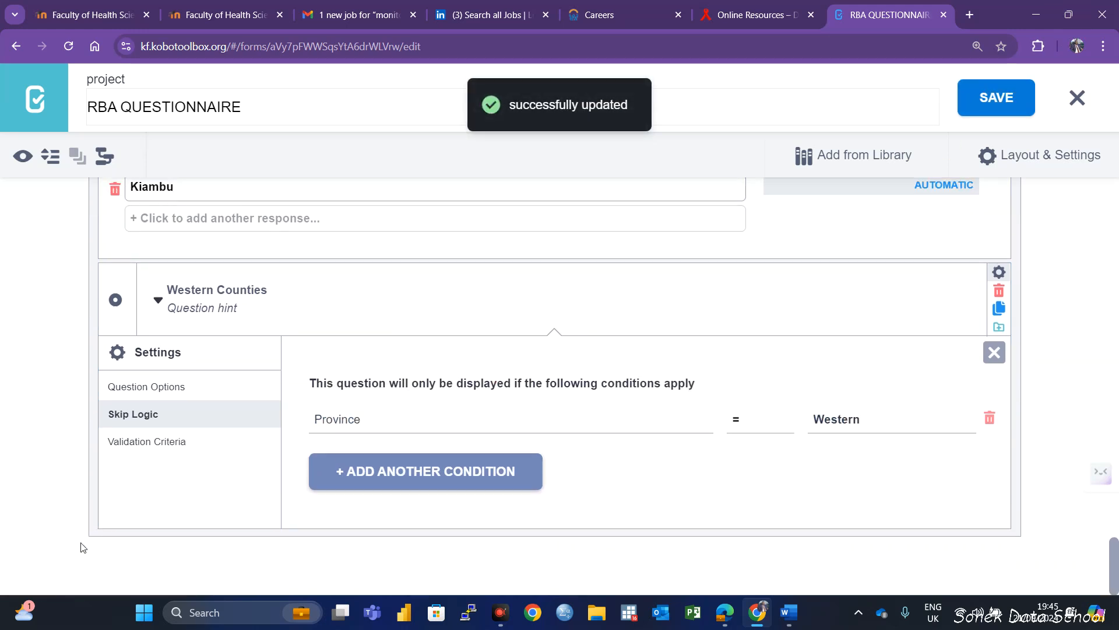
pyautogui.click(74, 529)
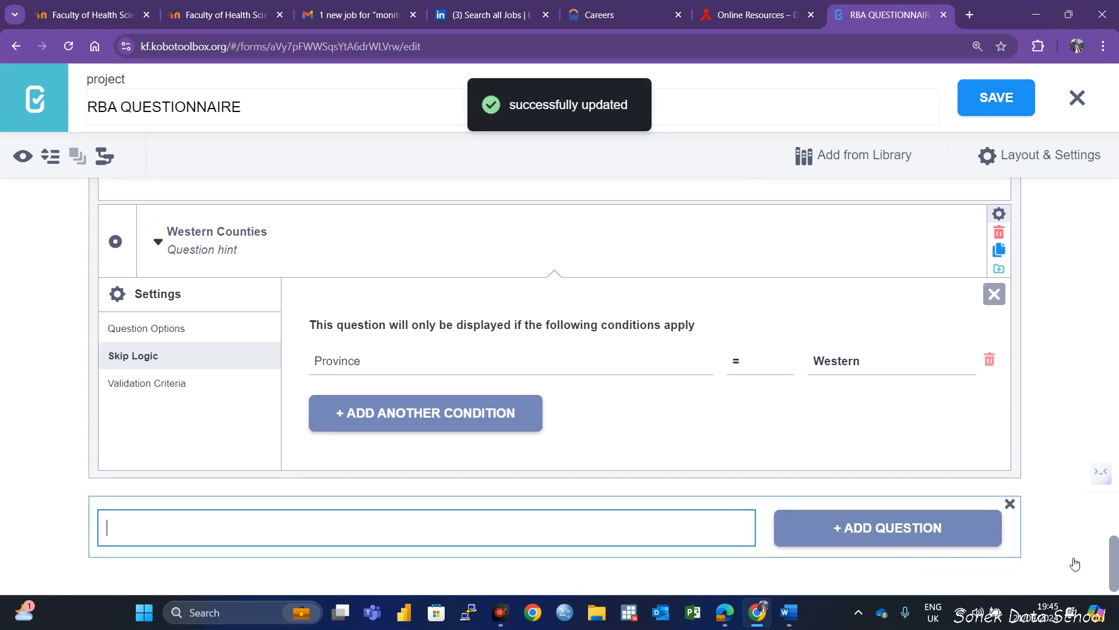
pyautogui.click(1010, 503)
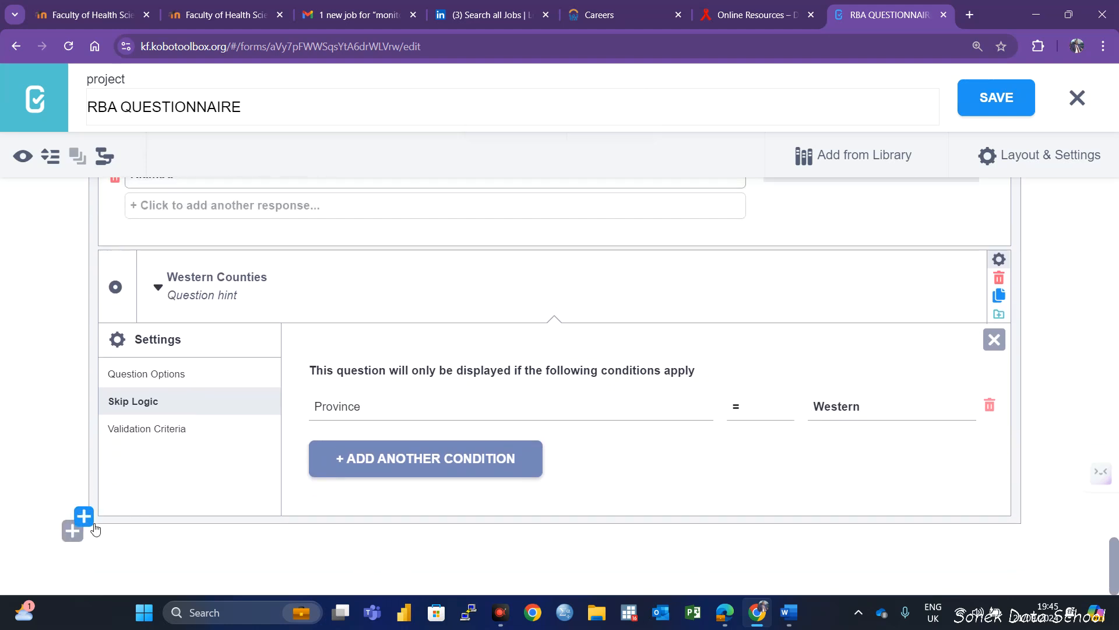
pyautogui.click(83, 519)
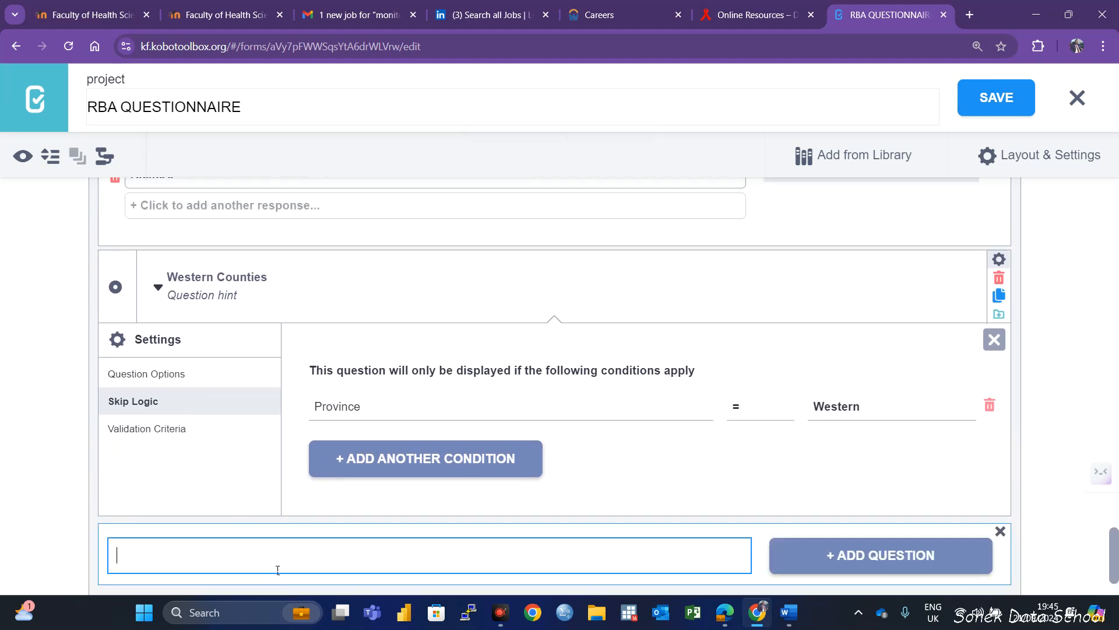
pyautogui.write('Nyanza Countie')
pyautogui.scroll(1, 824, 530)
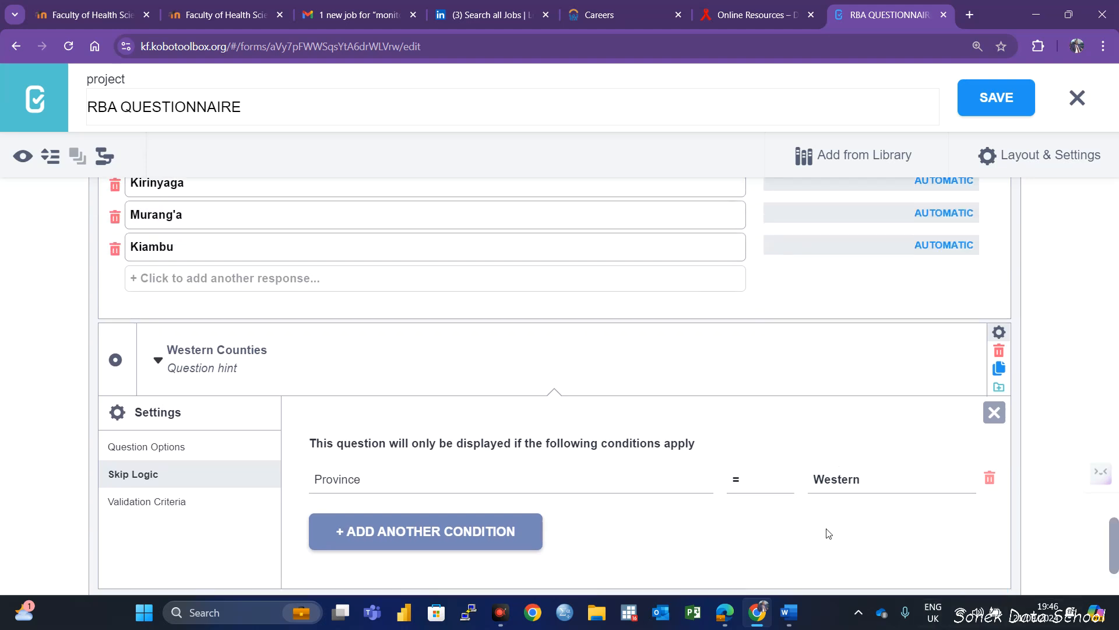
pyautogui.scroll(-2, 826, 527)
pyautogui.click(879, 472)
pyautogui.scroll(-4, 408, 378)
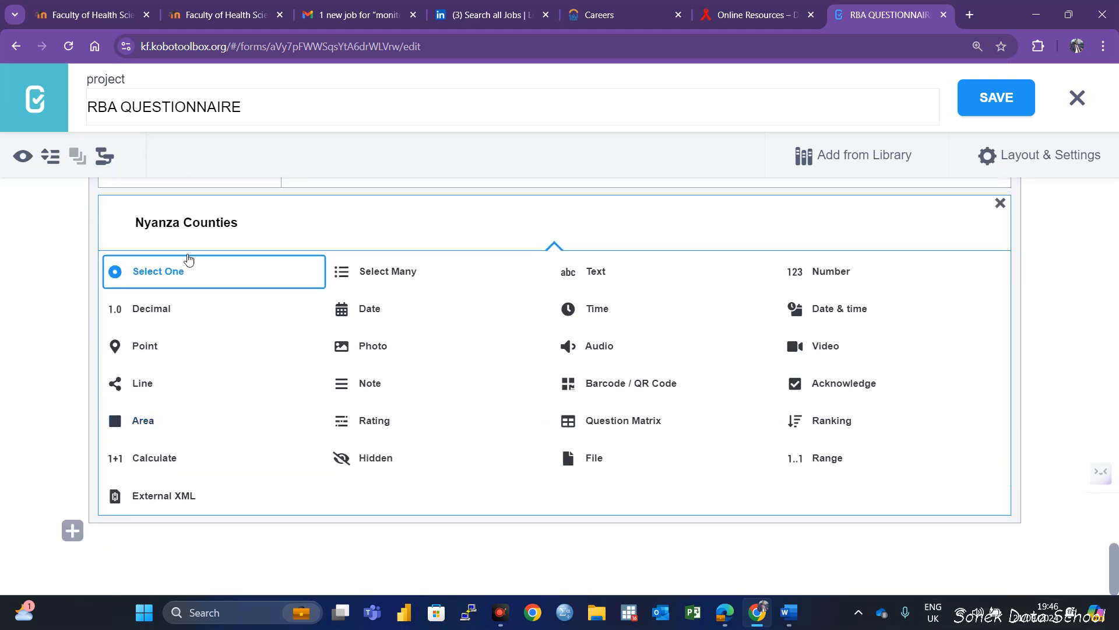
pyautogui.click(172, 275)
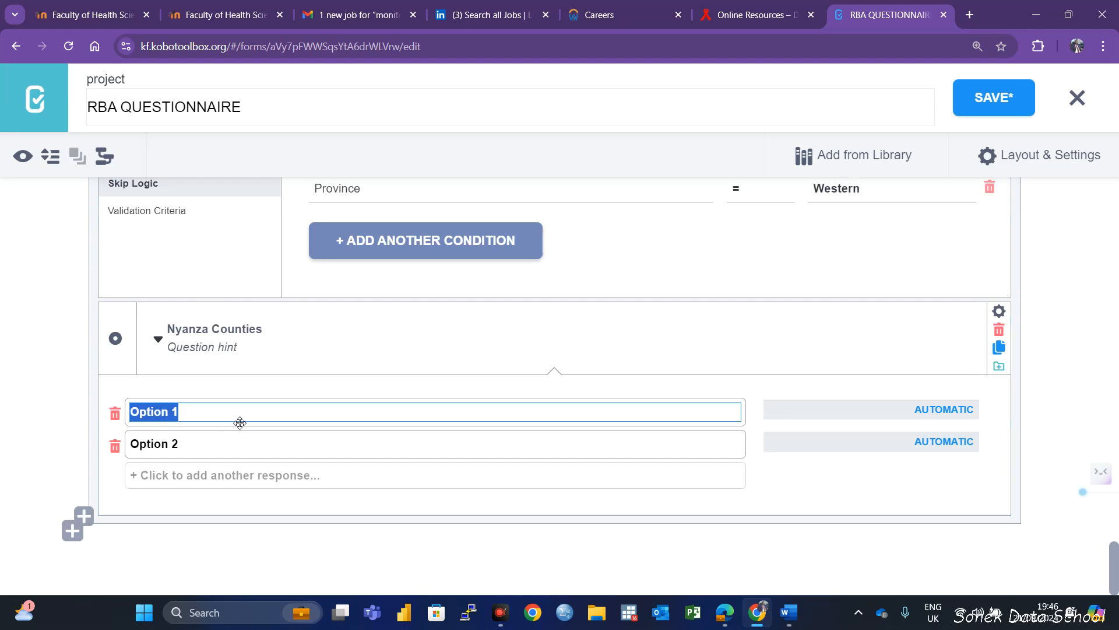
# Enter Siaya, Kisumu, Kisii, Homa Bay and Migori as the response options of the Nyanza Counties question
pyautogui.write('Siaya')
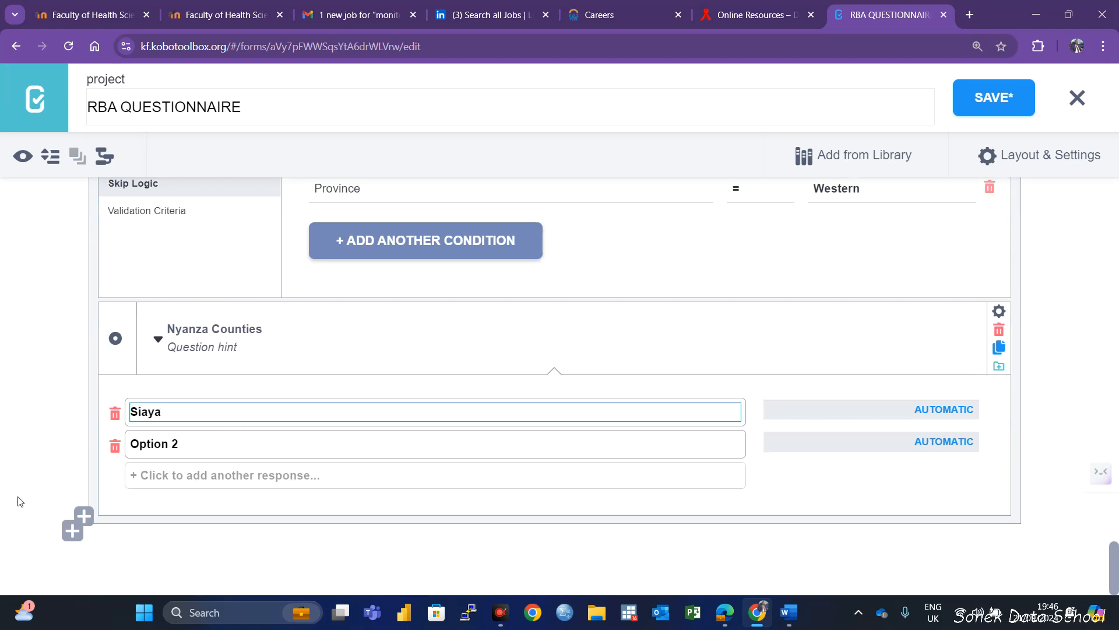
pyautogui.click(208, 443)
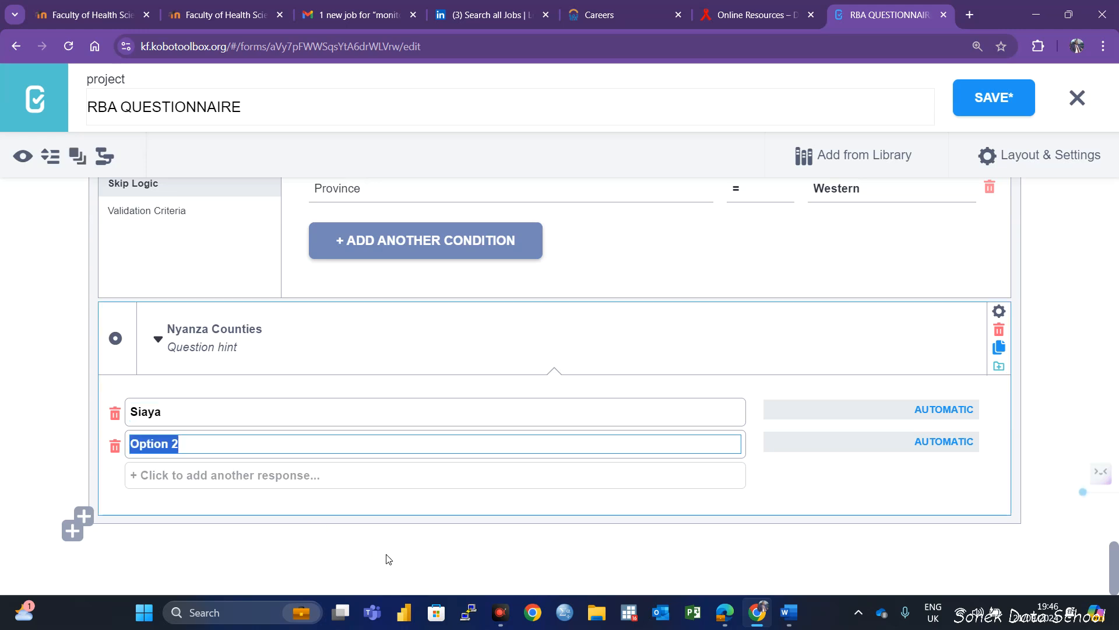
pyautogui.write('Kisumu')
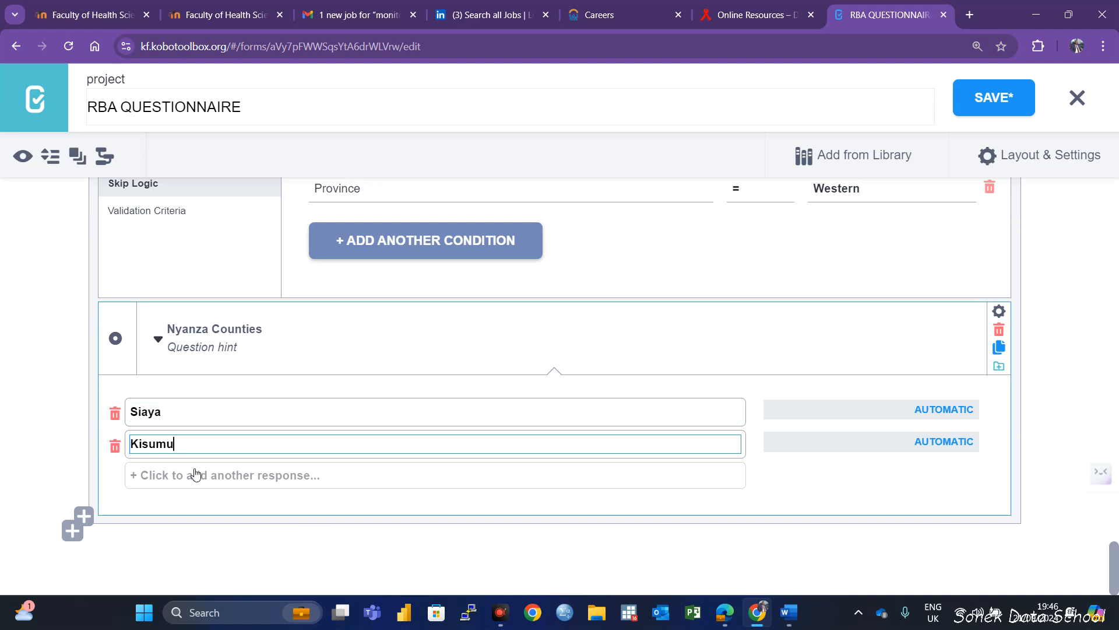
pyautogui.click(195, 474)
pyautogui.write('Kisii')
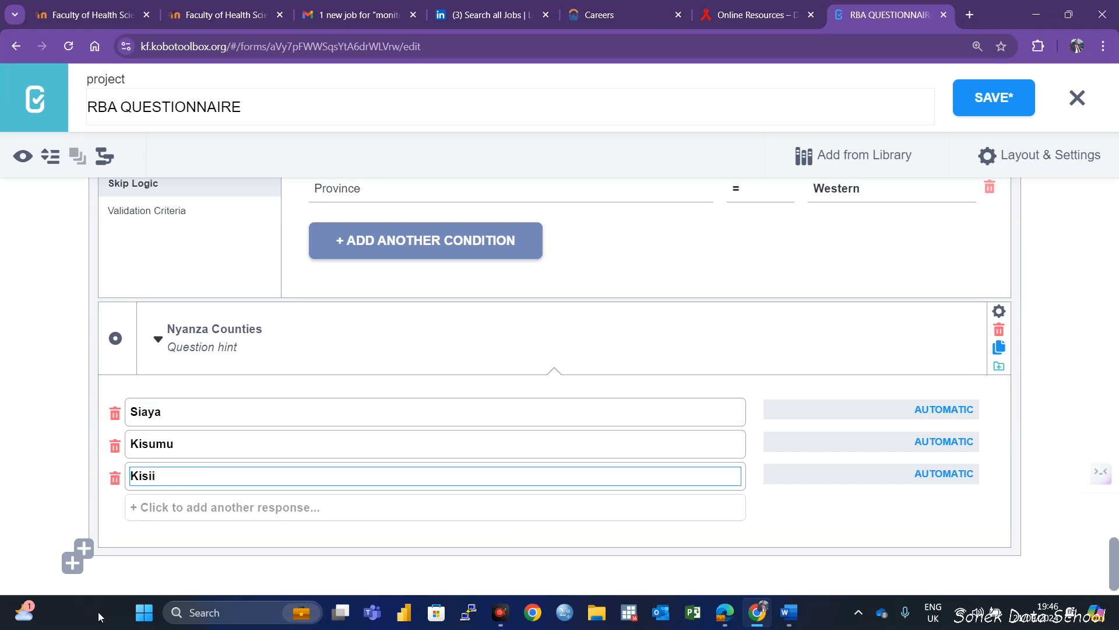
pyautogui.click(187, 508)
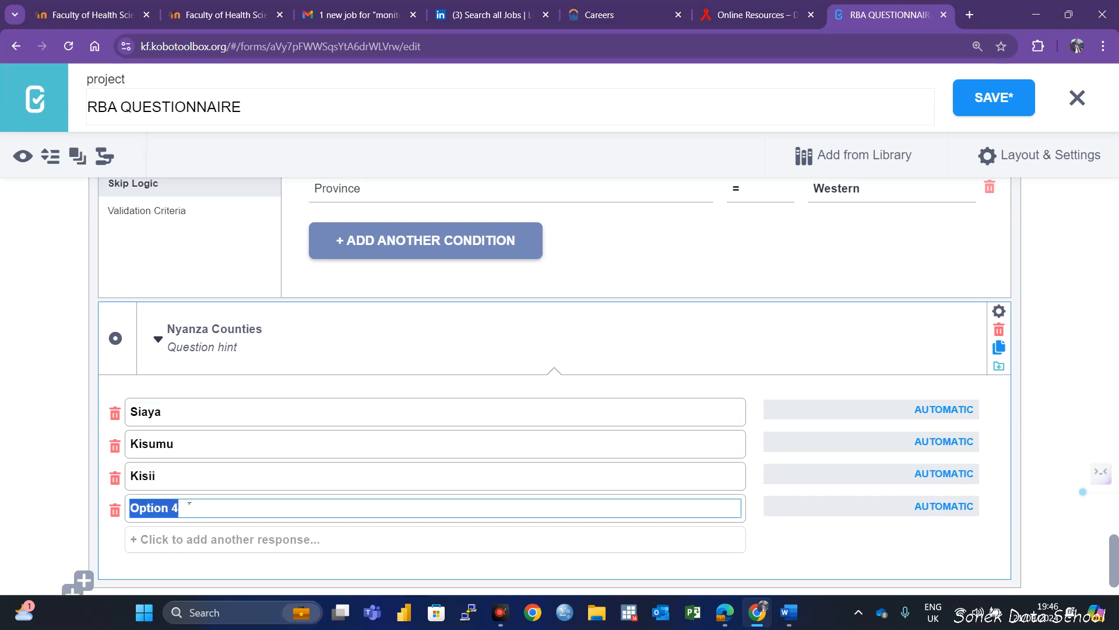
pyautogui.write('Homa ')
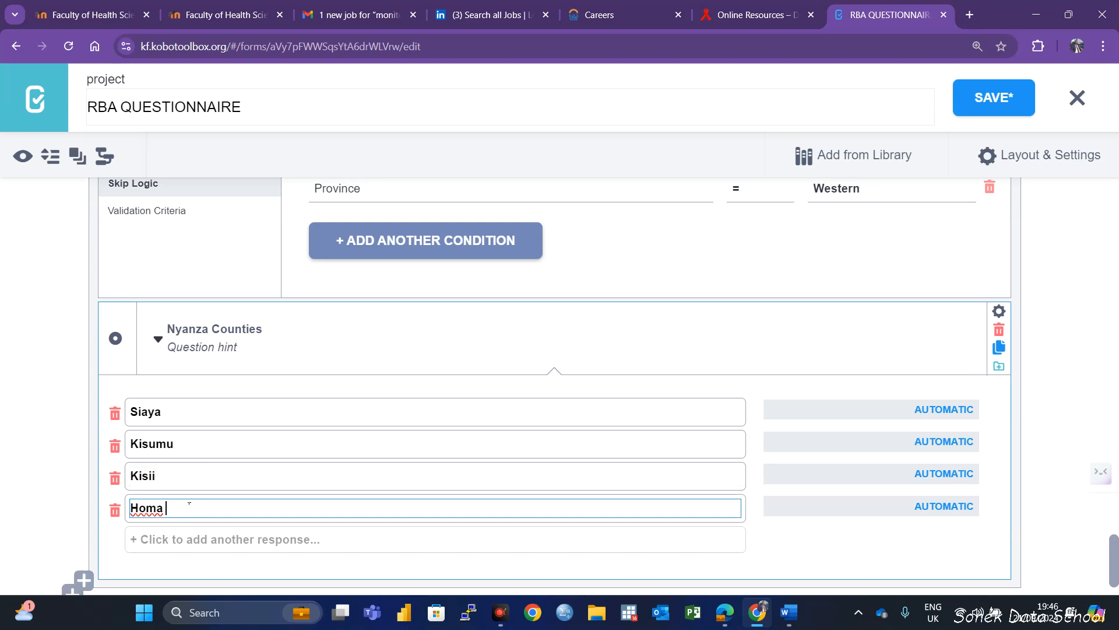
pyautogui.write('Bay')
pyautogui.click(233, 539)
pyautogui.write('Migori')
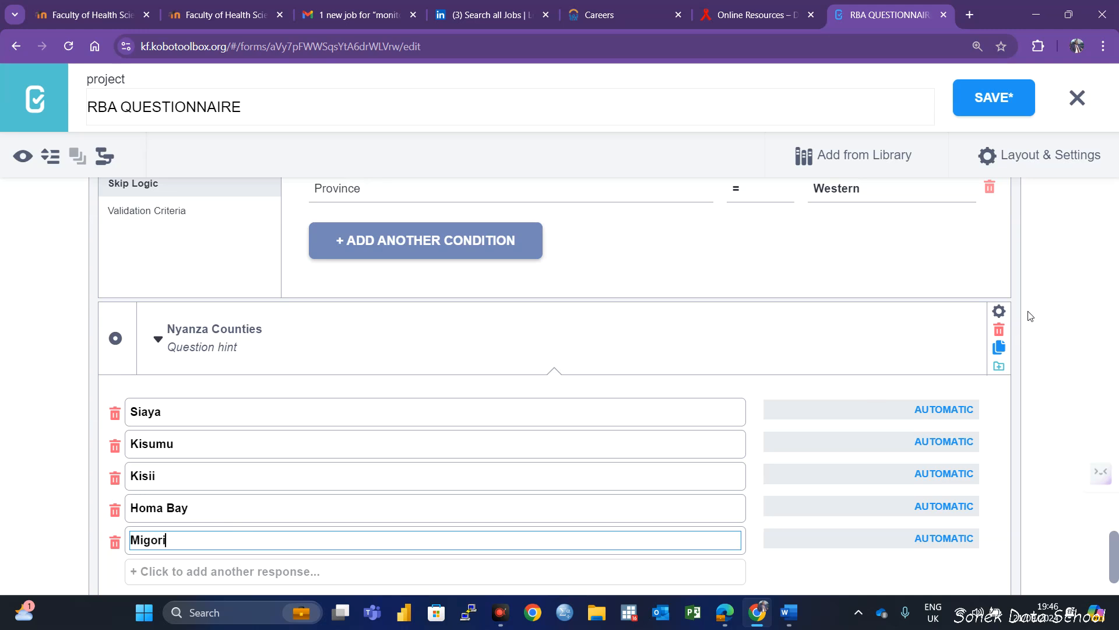
# Open the skip logic settings of the Nyanza Counties question
pyautogui.click(999, 311)
pyautogui.click(148, 460)
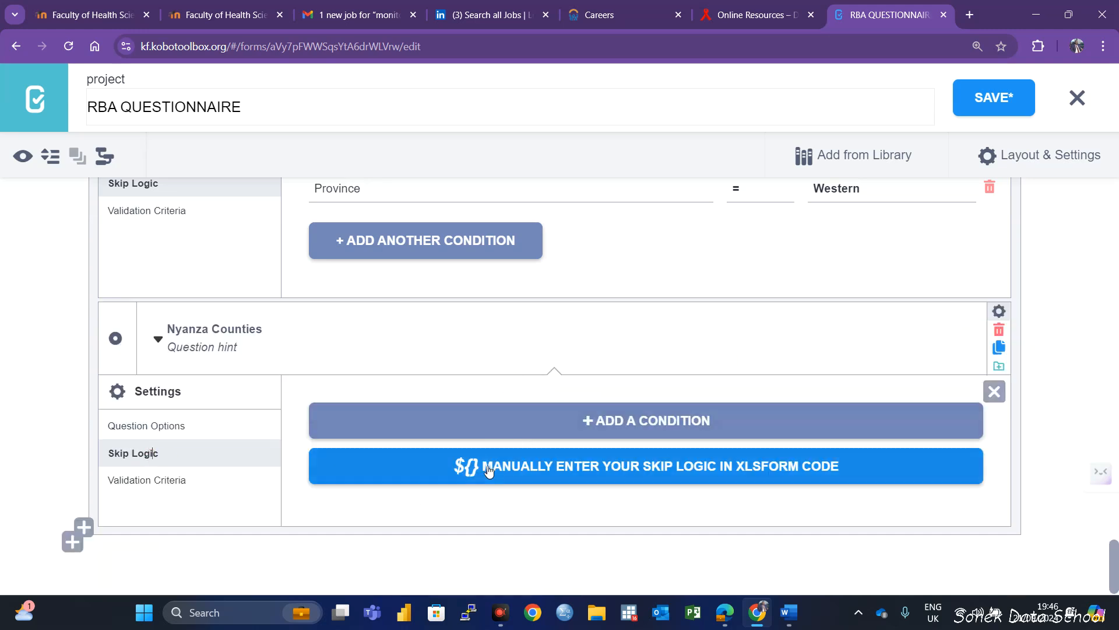
pyautogui.click(663, 420)
pyautogui.click(523, 465)
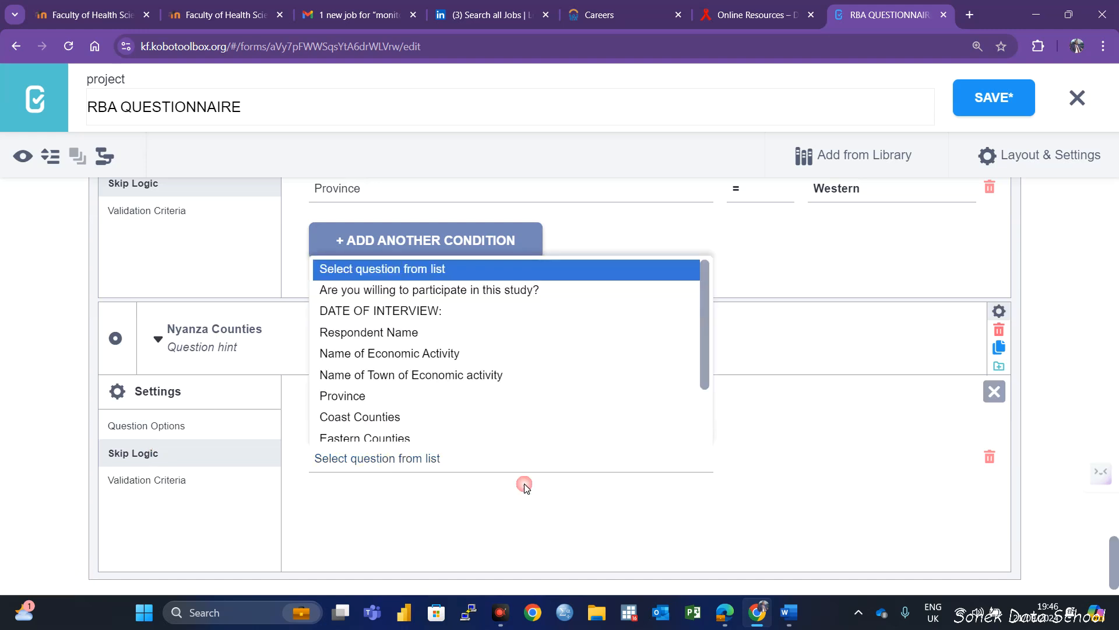
pyautogui.click(359, 384)
pyautogui.scroll(-1, 813, 410)
pyautogui.click(813, 410)
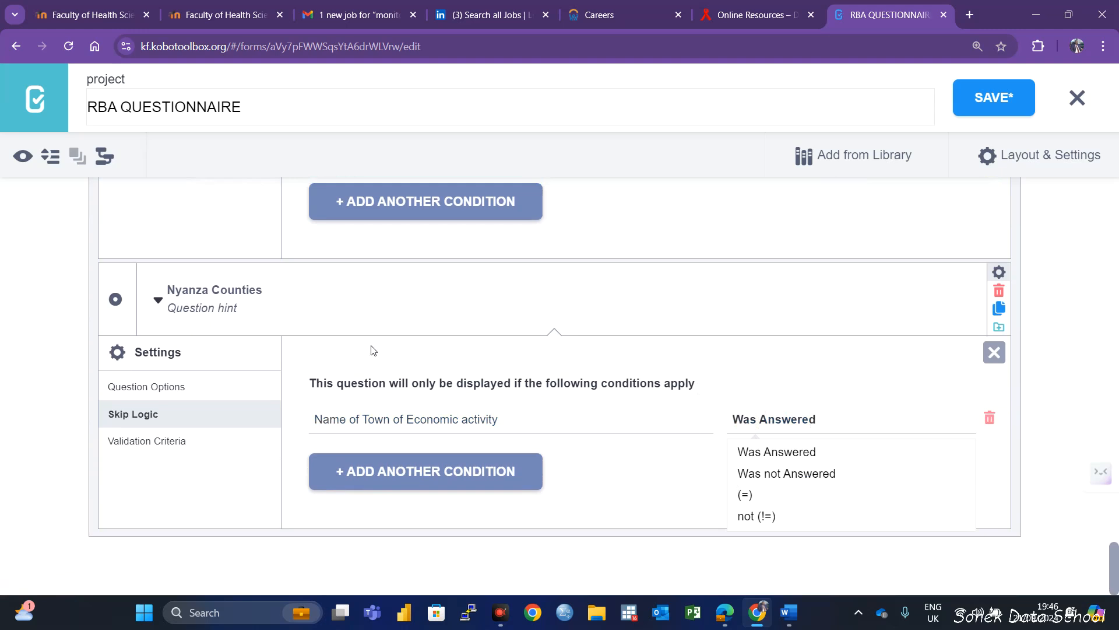
pyautogui.click(988, 420)
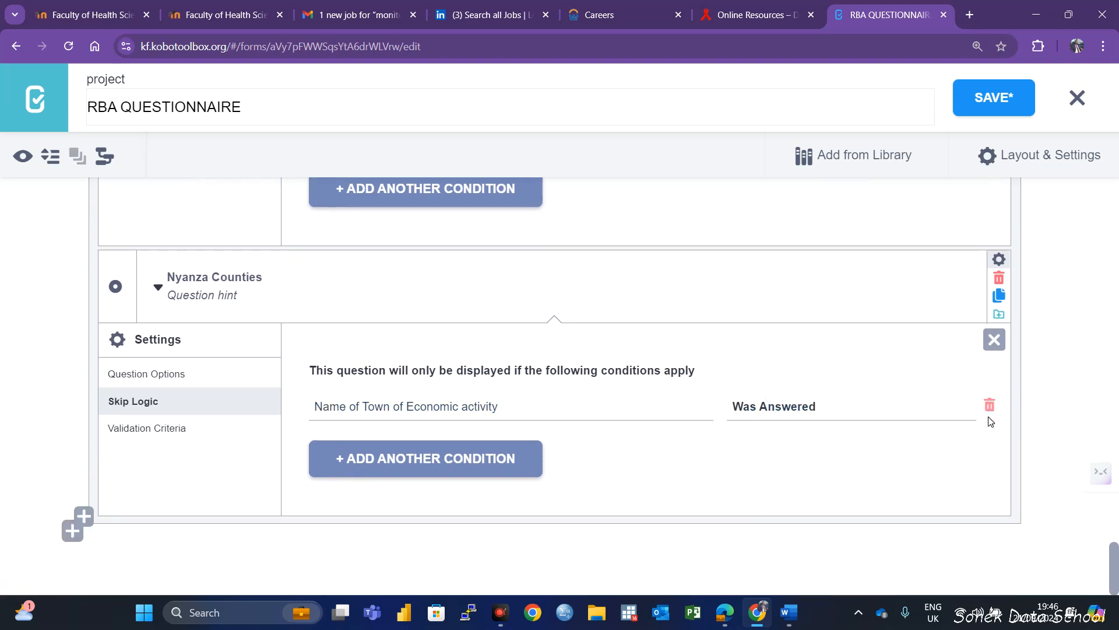
pyautogui.click(402, 425)
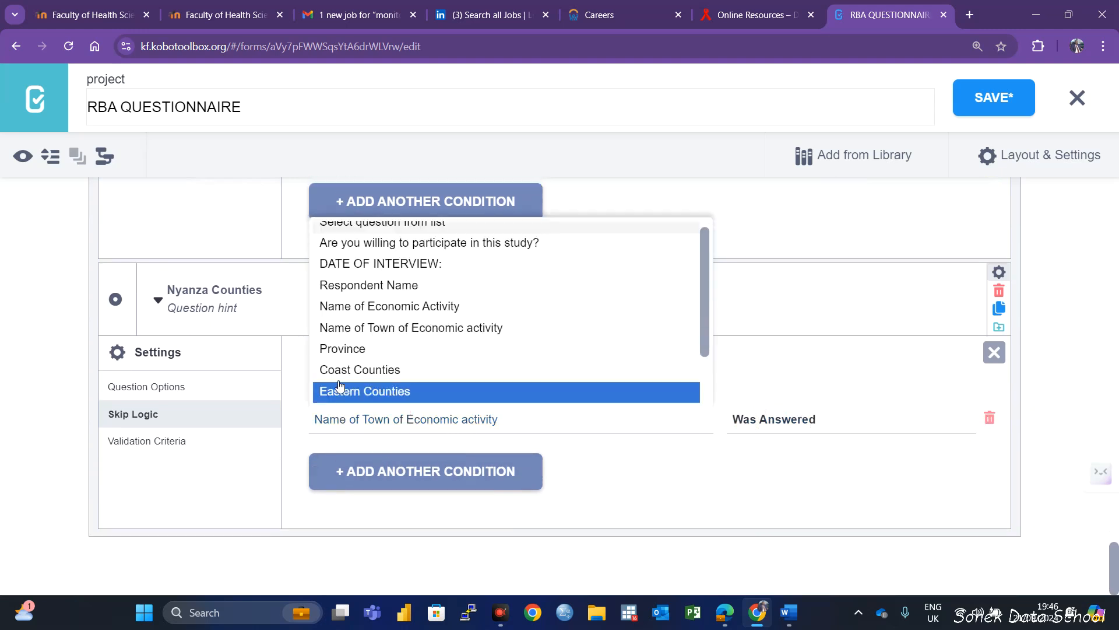
pyautogui.click(345, 351)
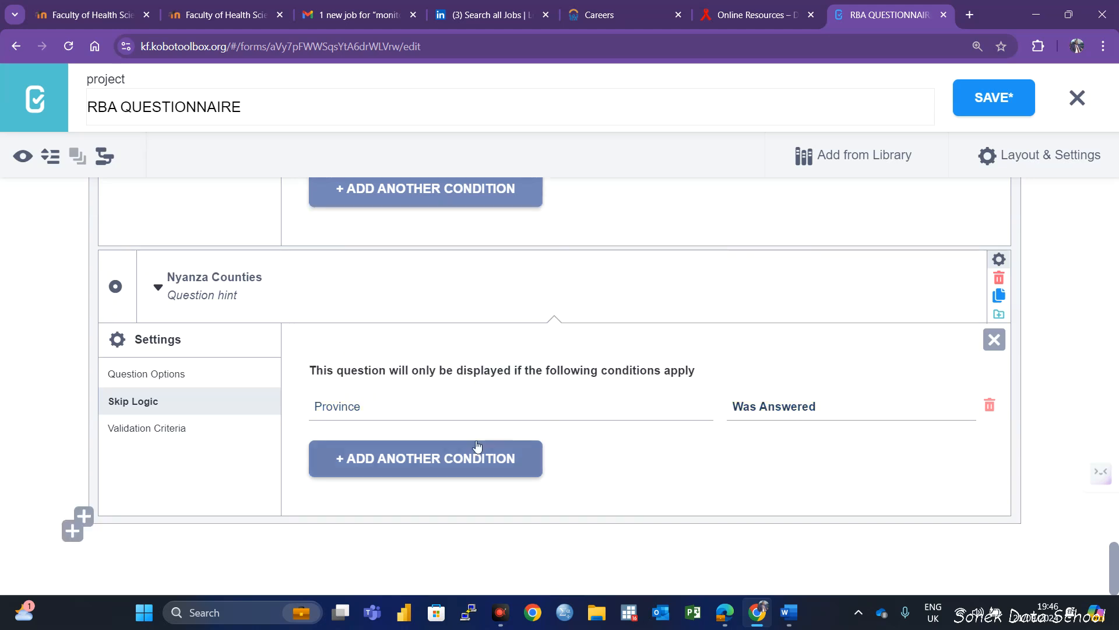
pyautogui.click(749, 406)
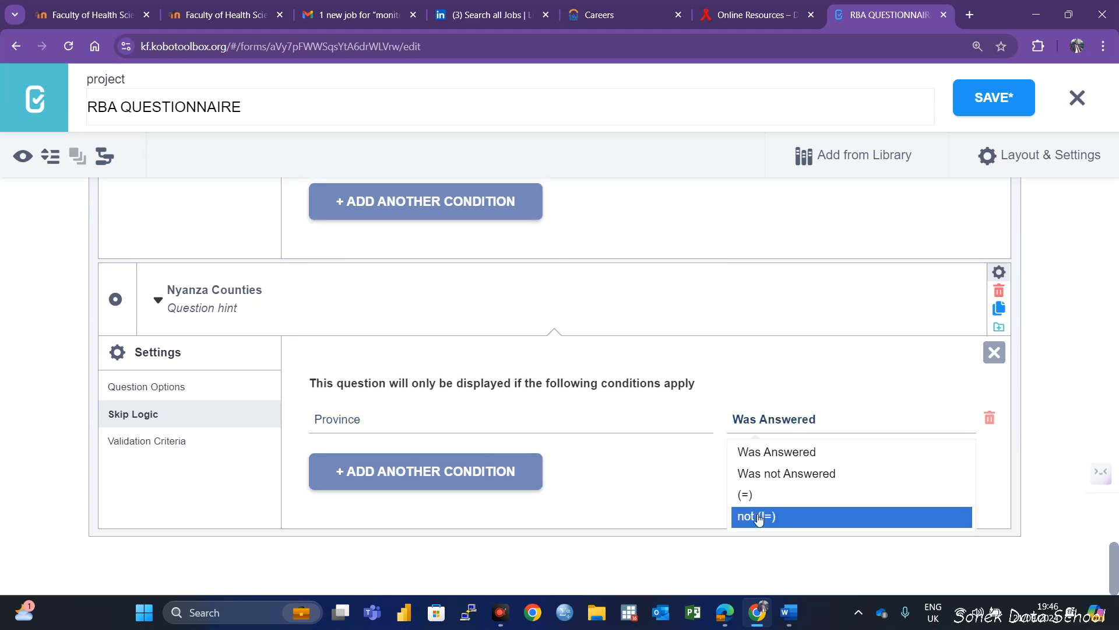
pyautogui.click(129, 415)
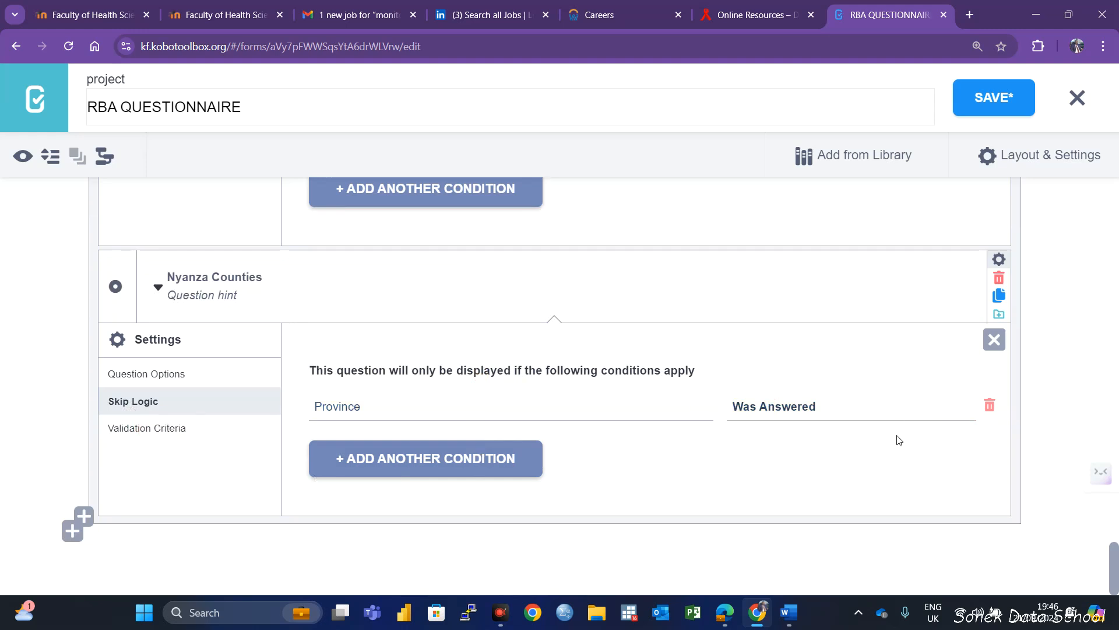
pyautogui.click(783, 416)
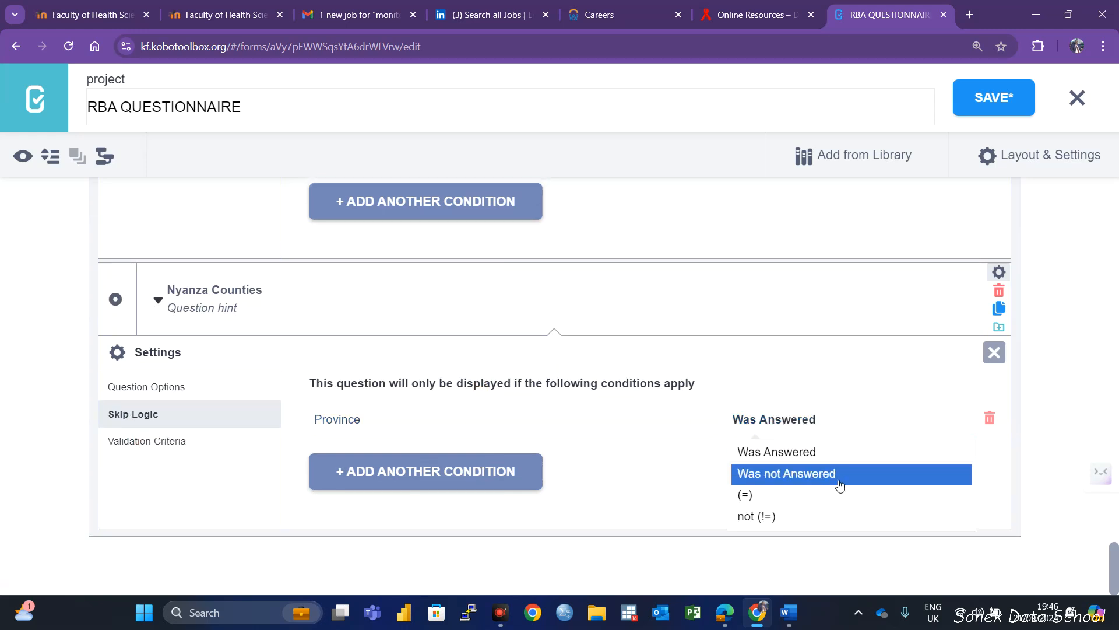
pyautogui.click(996, 425)
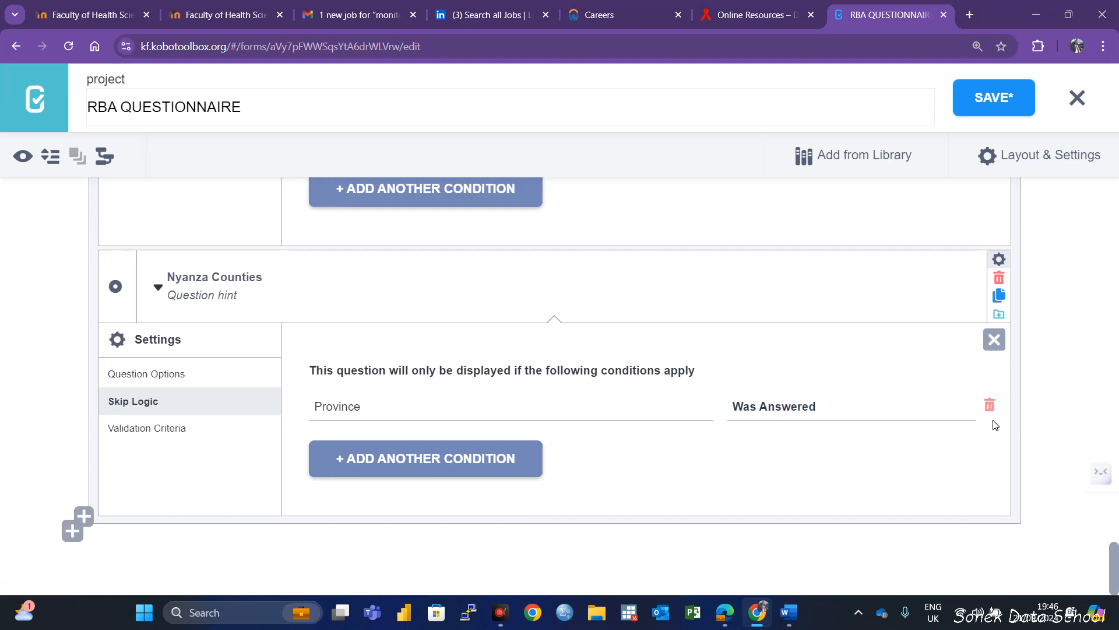
pyautogui.click(994, 415)
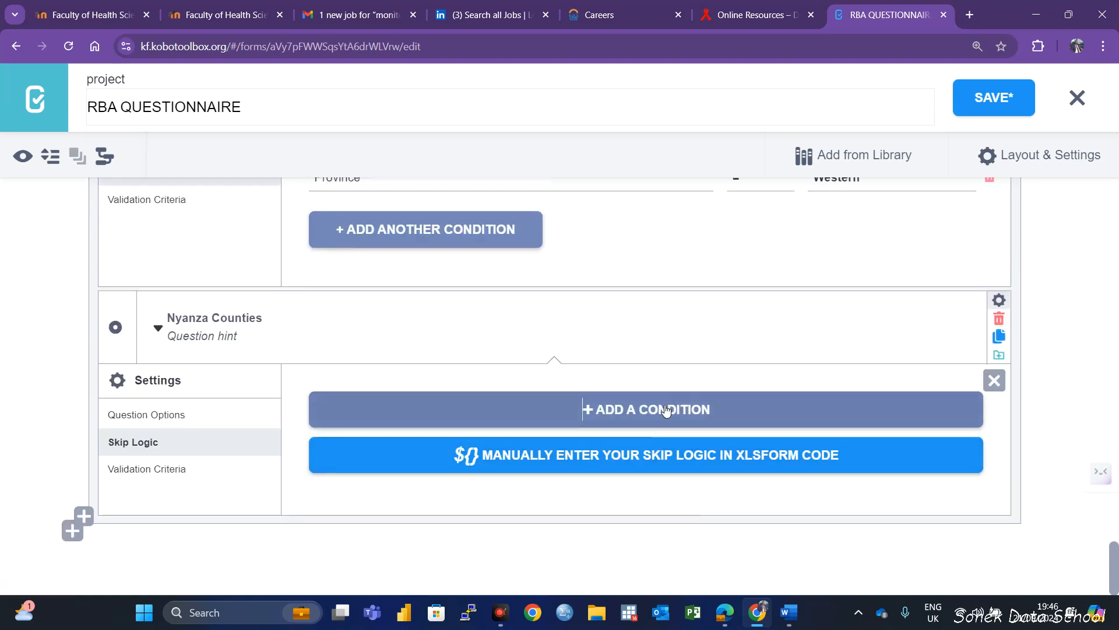
# Add a skip logic condition so Nyanza Counties displays only when Province = Nyanza, and save the form
pyautogui.click(716, 418)
pyautogui.click(357, 455)
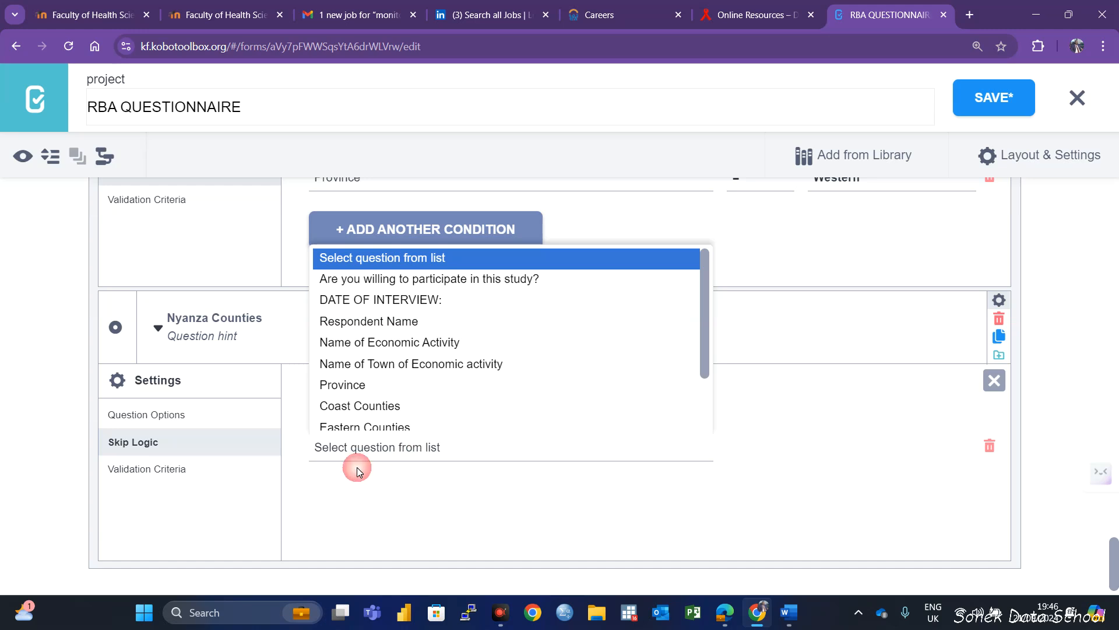
pyautogui.click(346, 376)
pyautogui.click(869, 452)
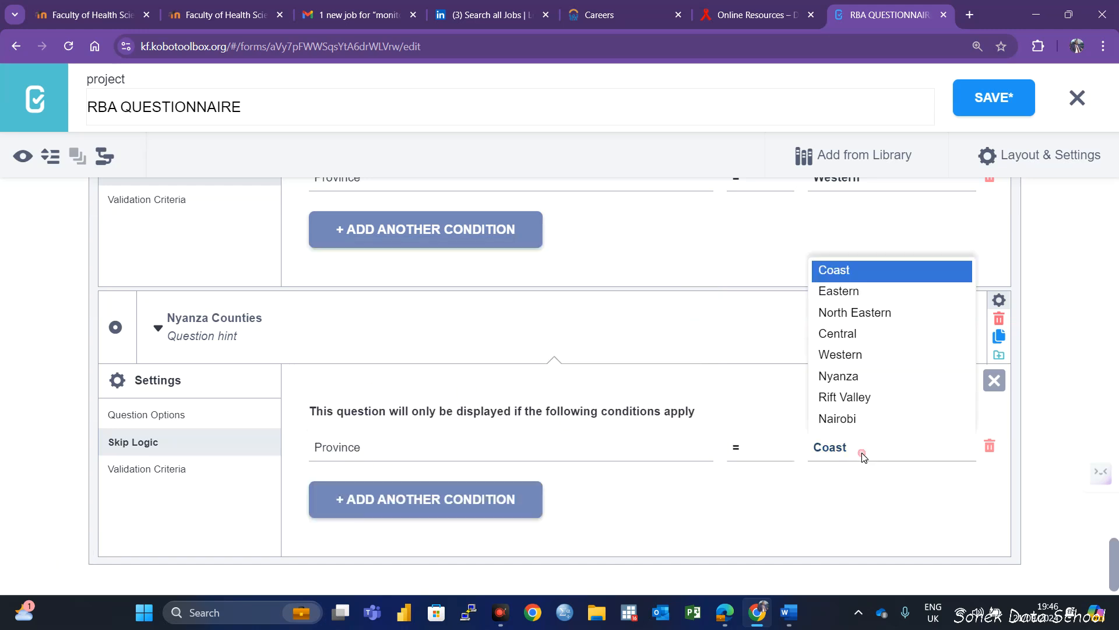
pyautogui.click(838, 376)
pyautogui.scroll(-1, 720, 449)
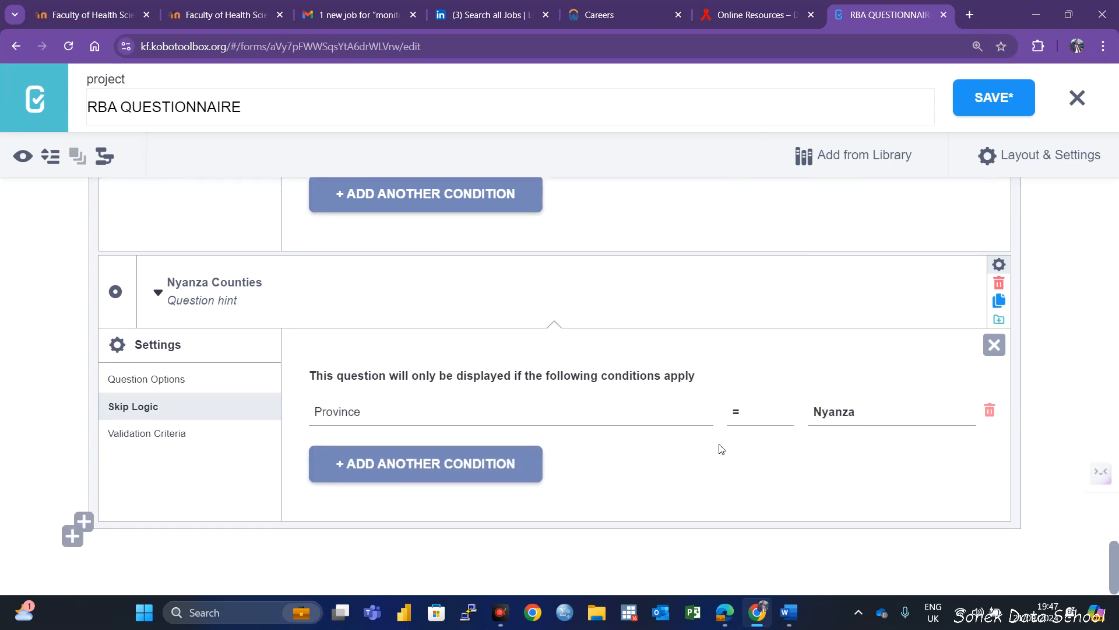
pyautogui.click(986, 98)
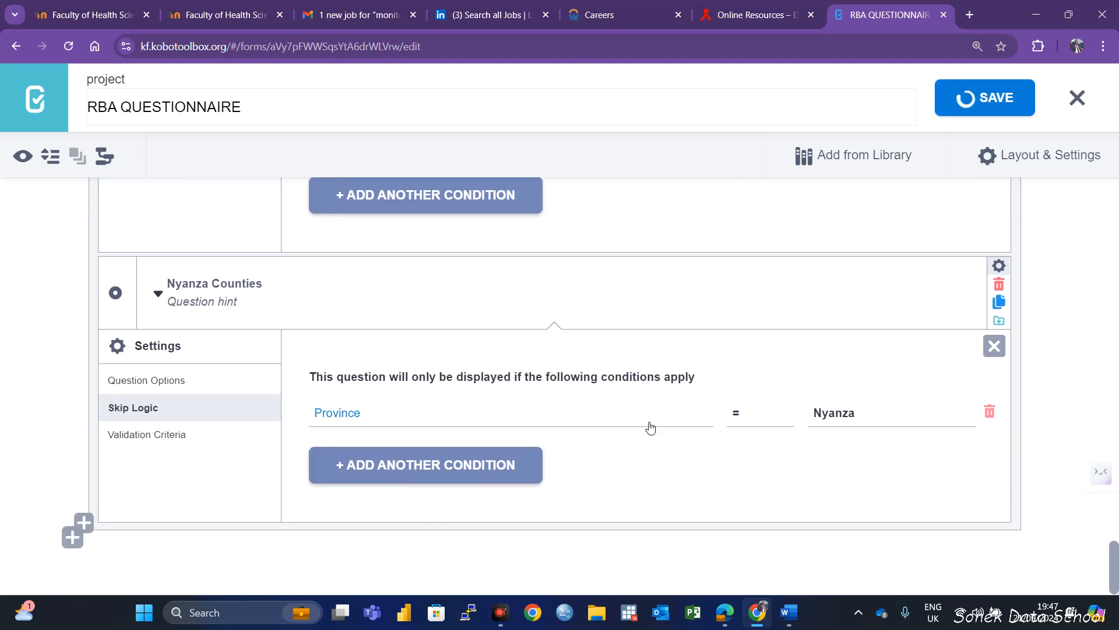
# Start a new question below Nyanza Counties inside the STUDY LOCATION group
pyautogui.click(80, 519)
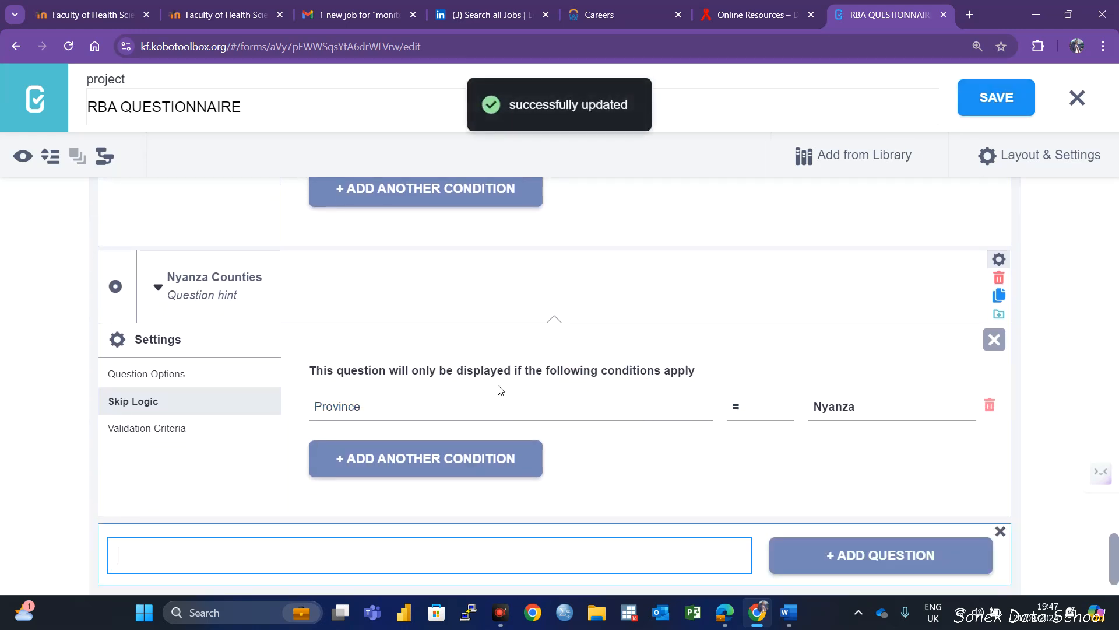
pyautogui.scroll(-2, 501, 397)
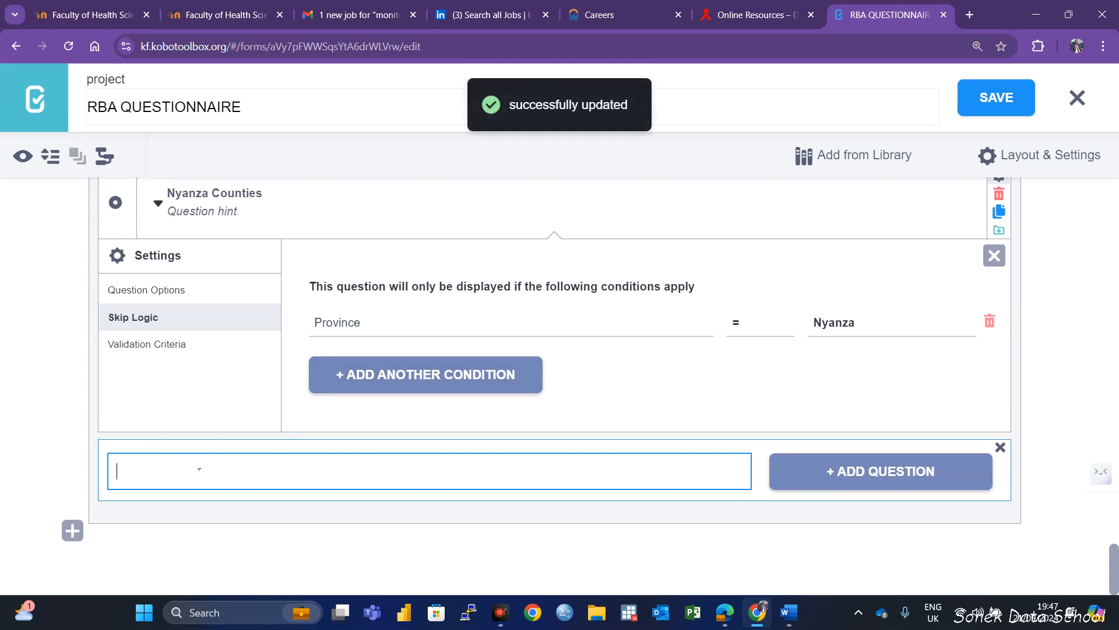
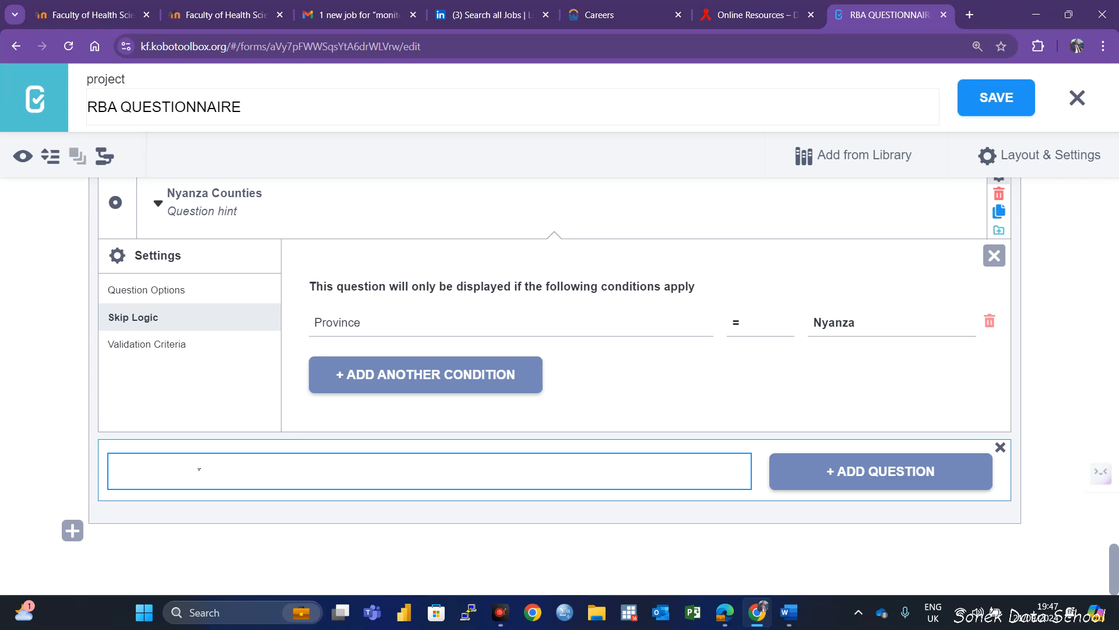
# Add a Select One question titled Rift Valley Counties below Nyanza Counties
pyautogui.write('Rift Valley Countie')
pyautogui.click(840, 470)
pyautogui.click(215, 536)
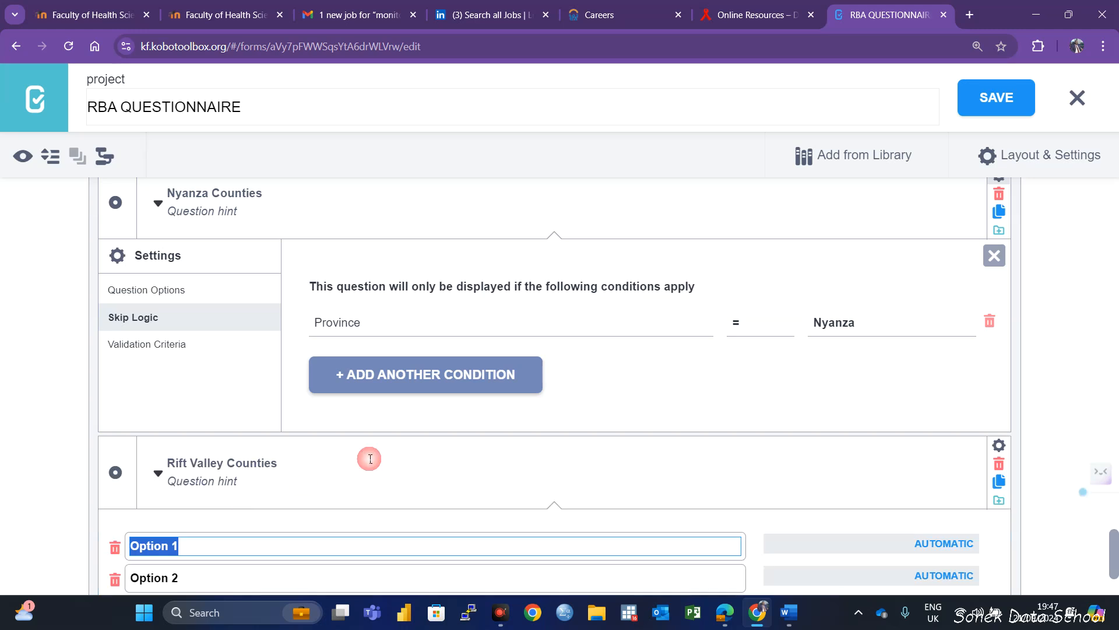
# Enter Turkana, West Pokot and Trans Nzoia as the first three response options of Rift Valley Counties
pyautogui.scroll(-2, 279, 443)
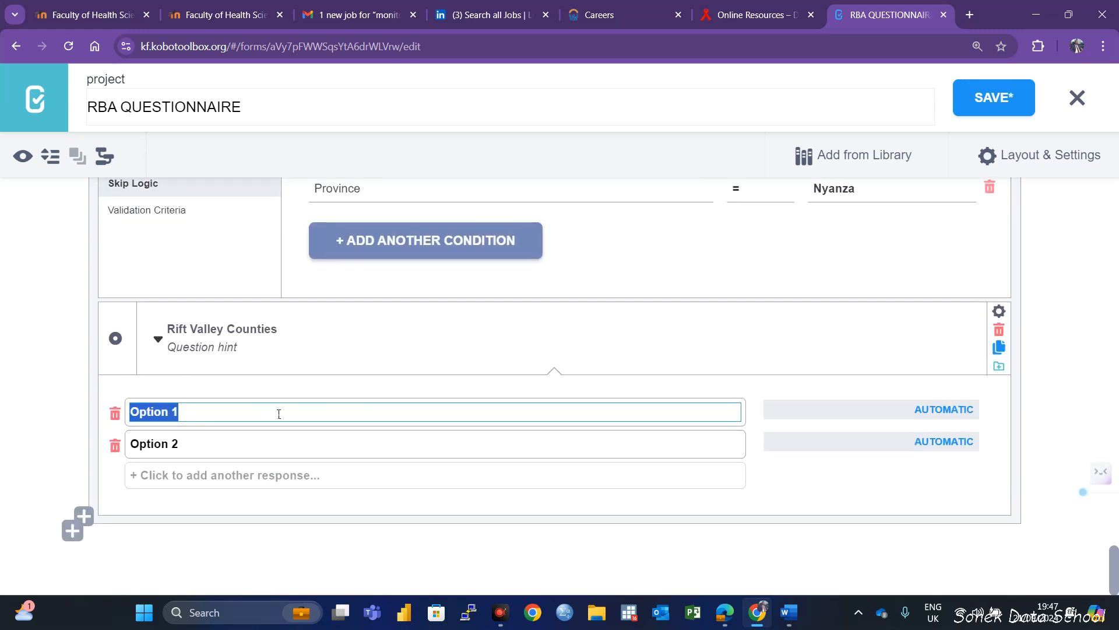
pyautogui.write('Turkana')
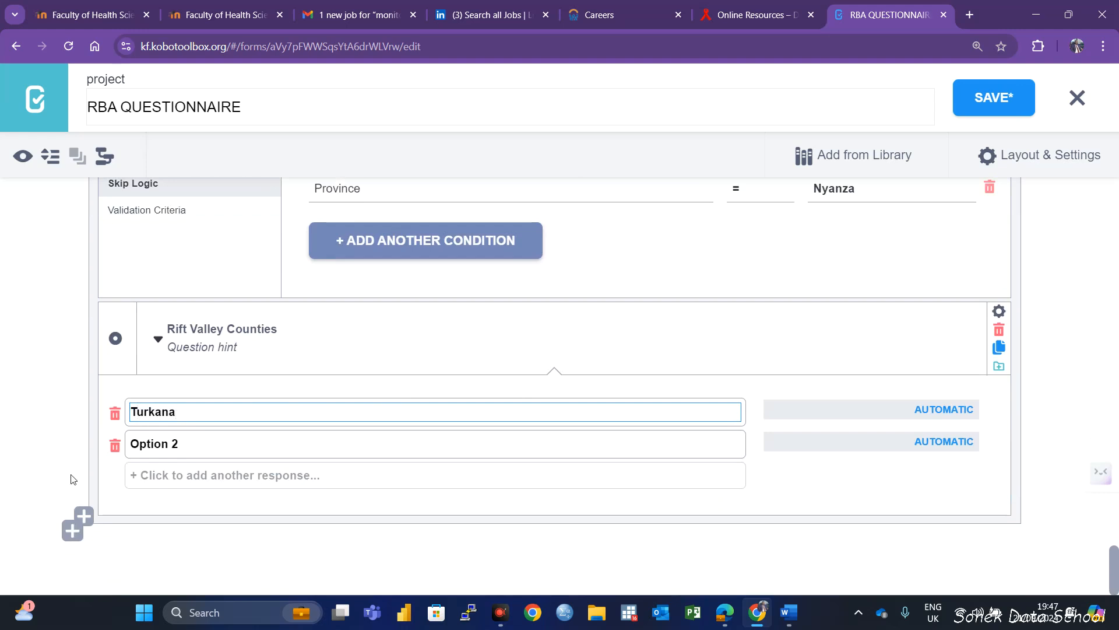
pyautogui.click(178, 449)
pyautogui.moveTo(180, 446); pyautogui.dragTo(130, 446)
pyautogui.write('Wes')
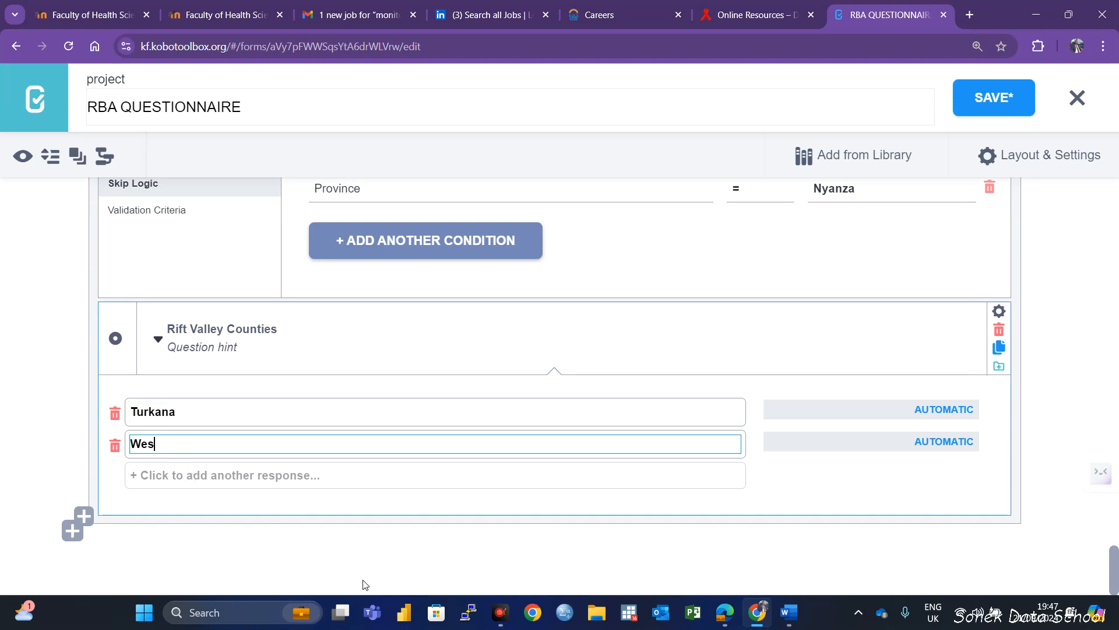
pyautogui.write('t Pokot')
pyautogui.click(205, 474)
pyautogui.write('Trans Nzoia')
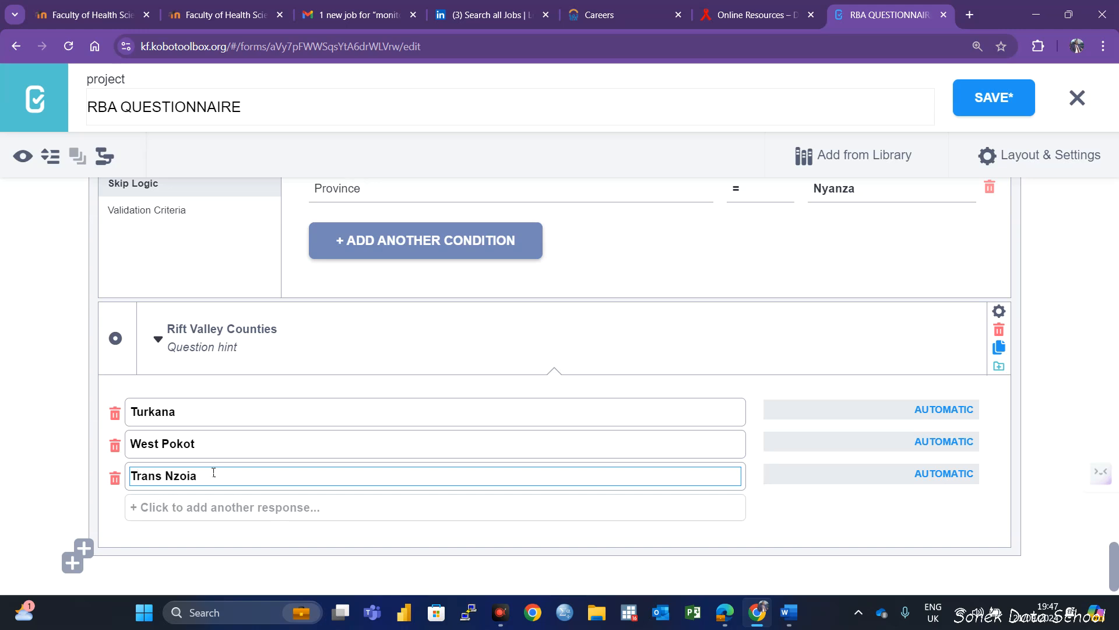
# Add Uasin Gishu, Elgeyo Marakwet and Nandi as further response options of Rift Valley Counties
pyautogui.click(172, 506)
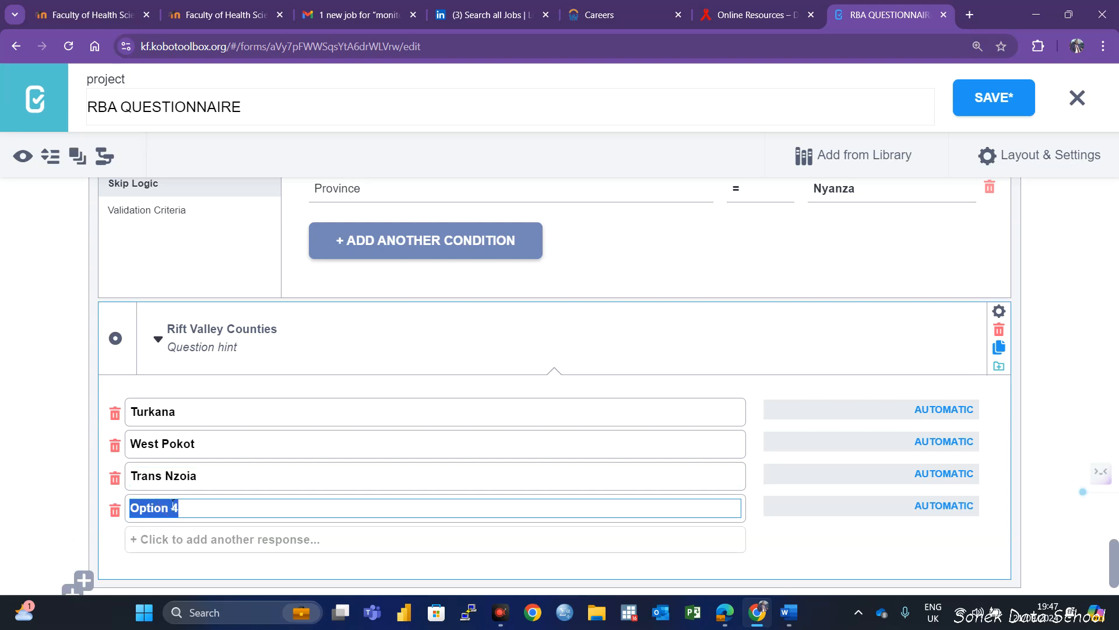
pyautogui.write('Uasin ')
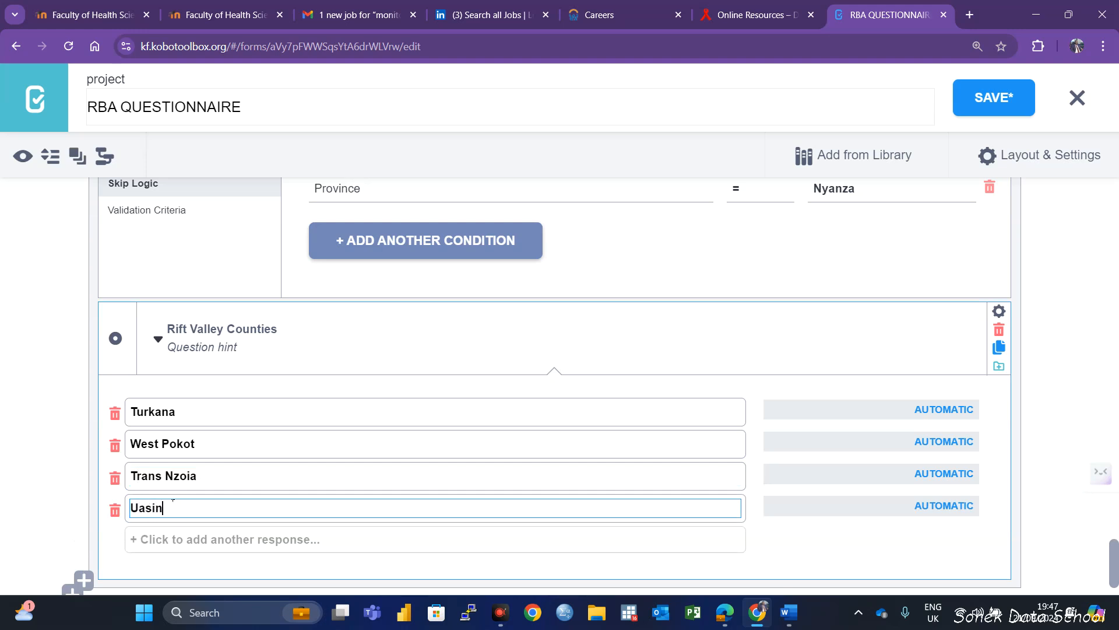
pyautogui.write('Gishu')
pyautogui.click(170, 538)
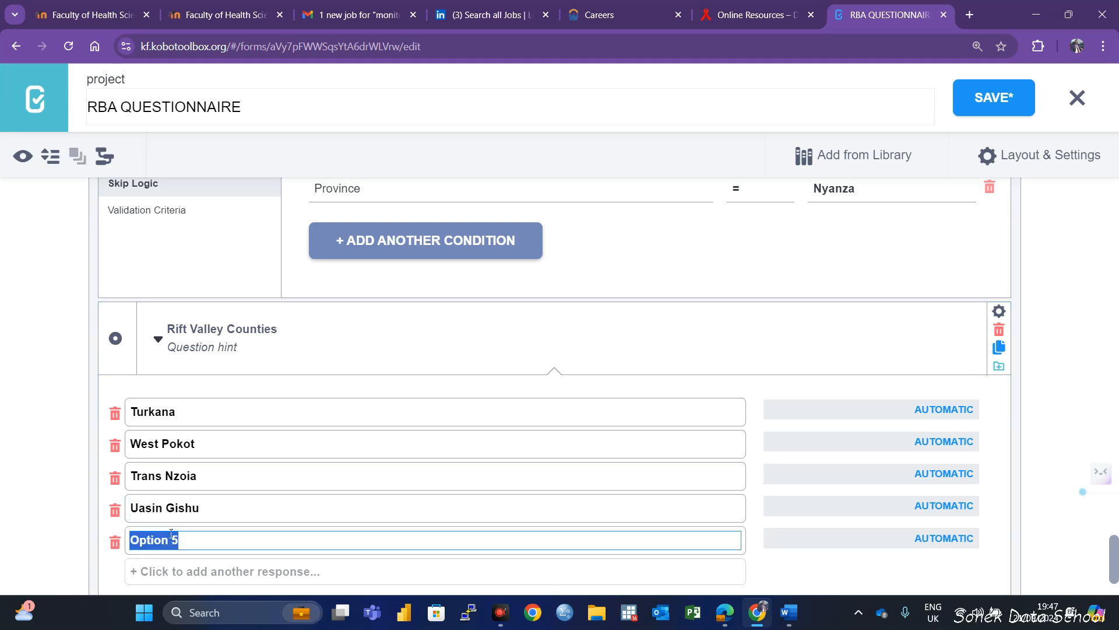
pyautogui.write('E')
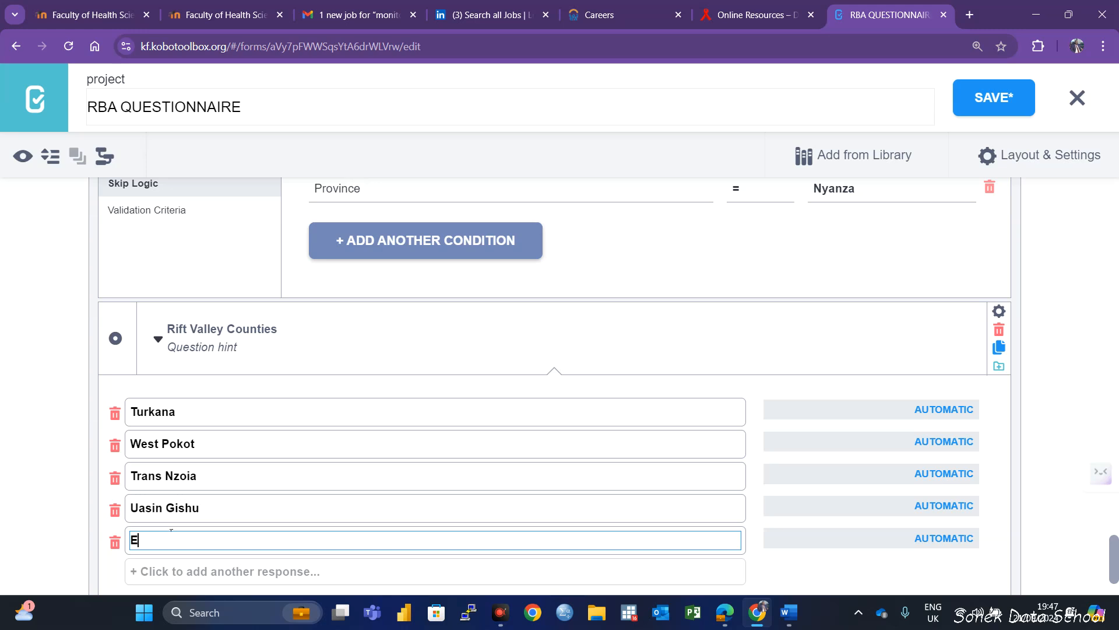
pyautogui.write('lgeyo May')
pyautogui.write('akwe')
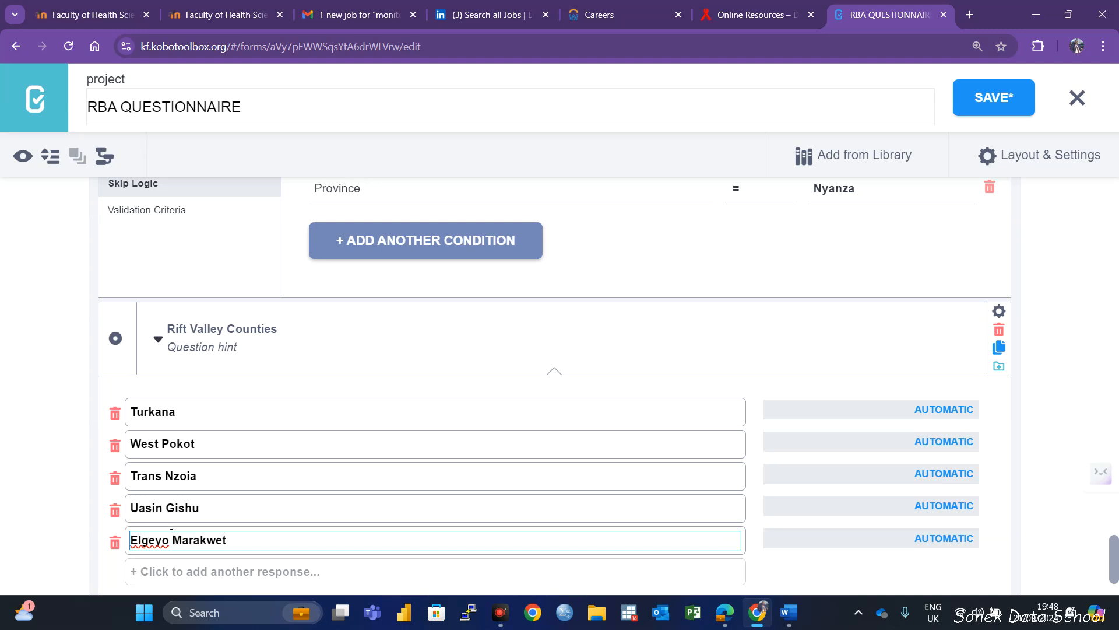
pyautogui.write('t')
pyautogui.click(183, 570)
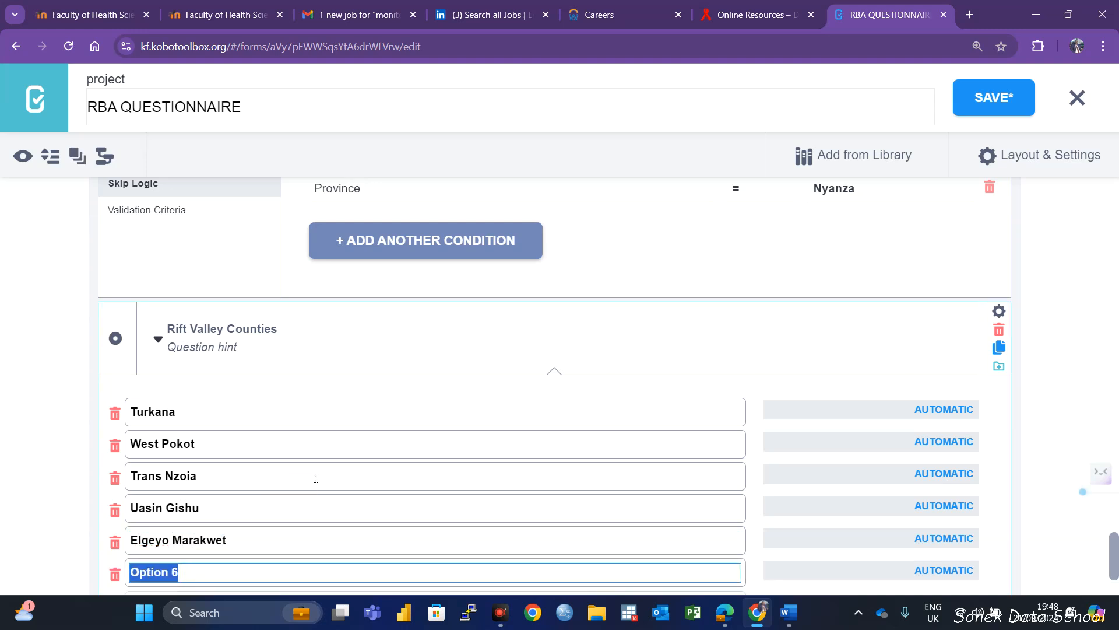
pyautogui.write('Nanf')
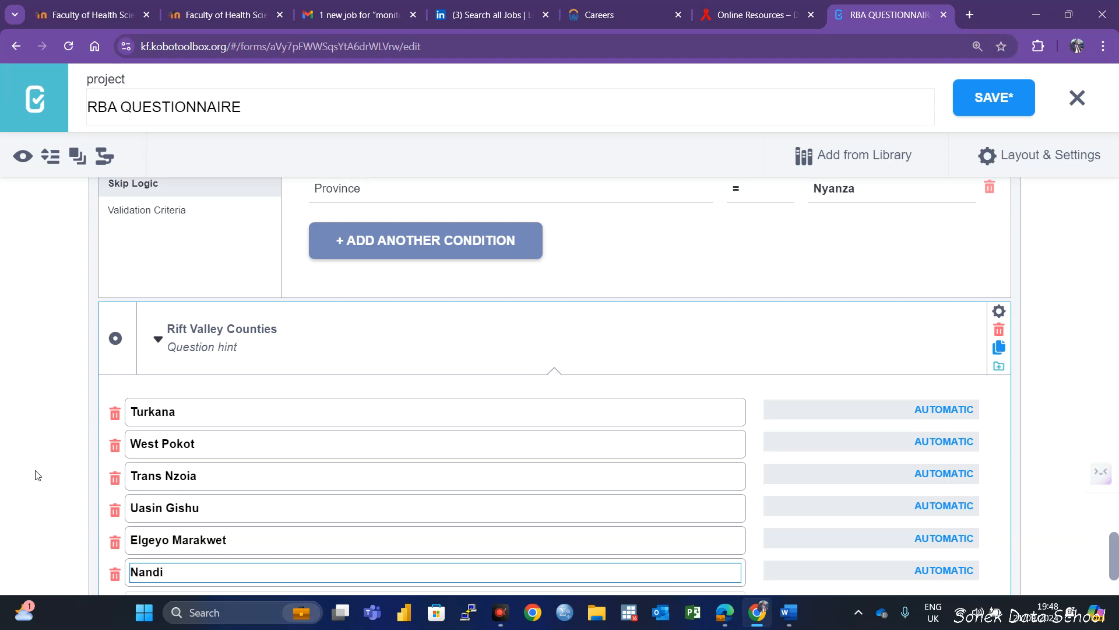
# Add Kericho, Kajiado, Narok and Bomet as the last response options of Rift Valley Counties
pyautogui.scroll(-2, 35, 475)
pyautogui.click(187, 478)
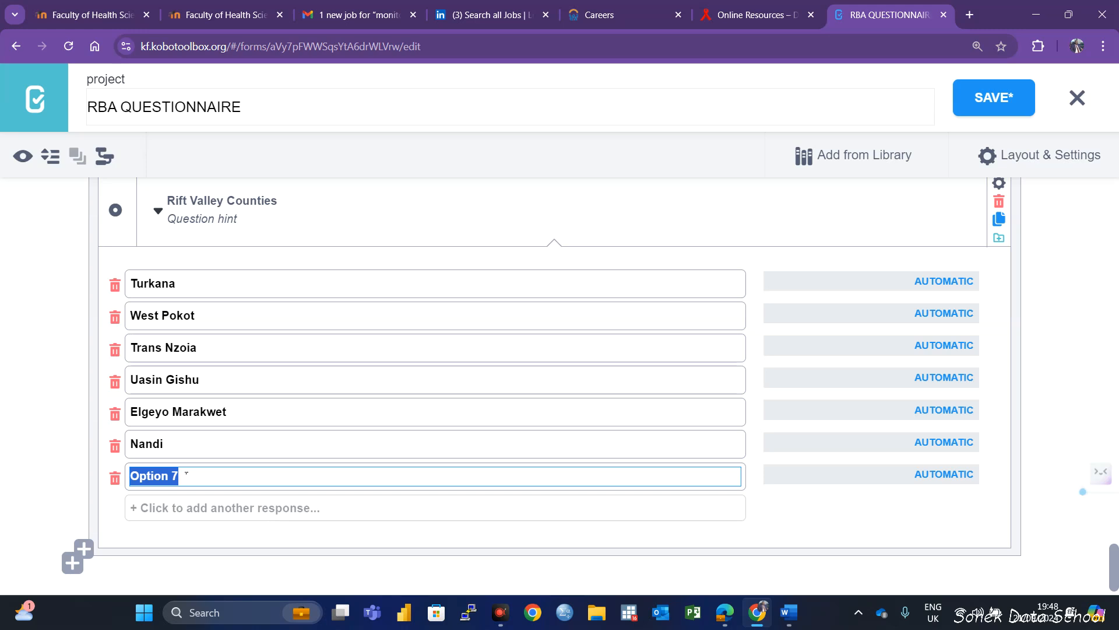
pyautogui.write('Kericho')
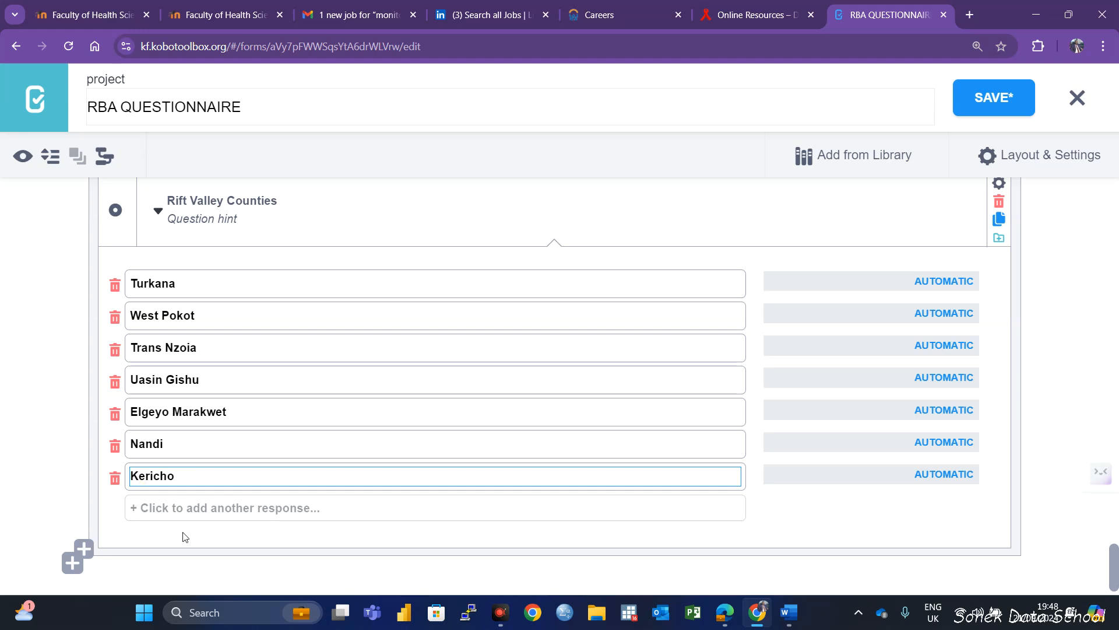
pyautogui.click(185, 513)
pyautogui.write('Kajiado')
pyautogui.click(178, 545)
pyautogui.write('Narok')
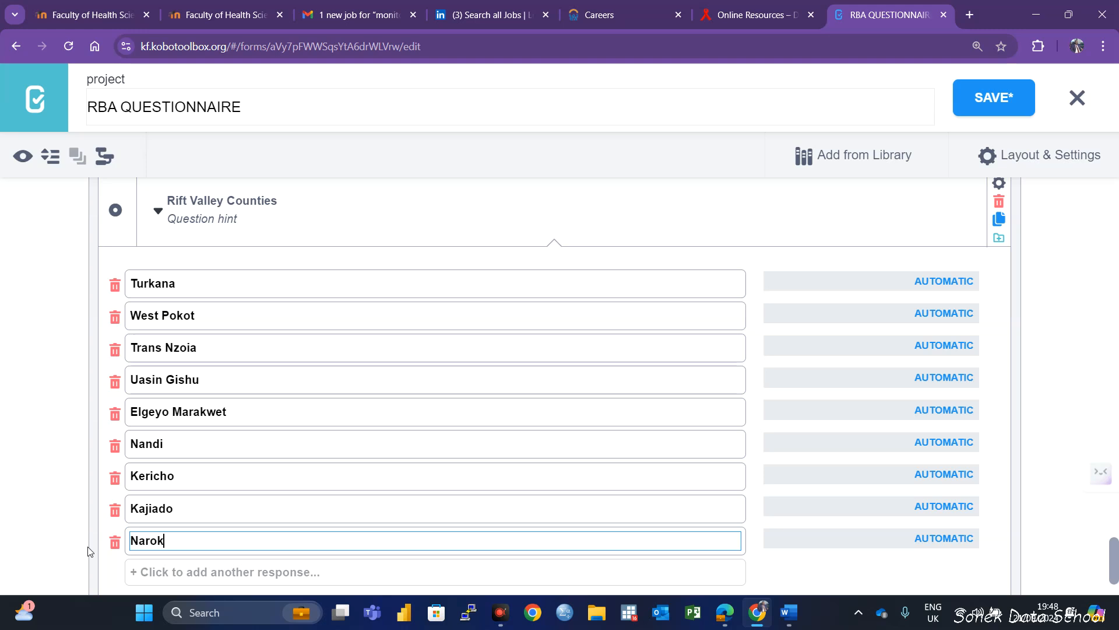
pyautogui.click(181, 570)
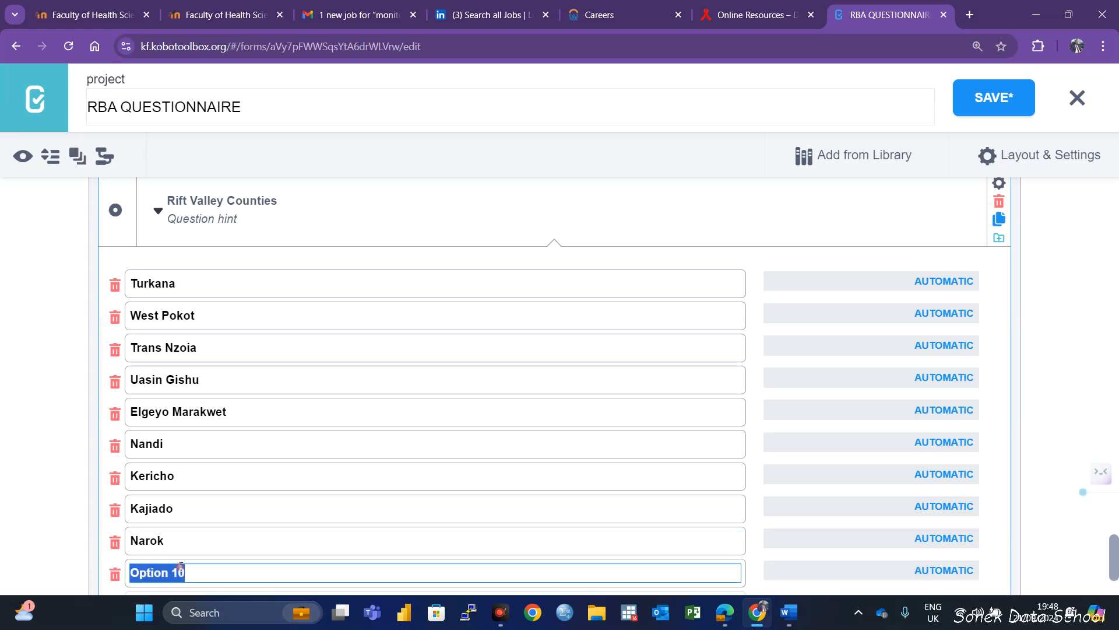
pyautogui.write('Bomet')
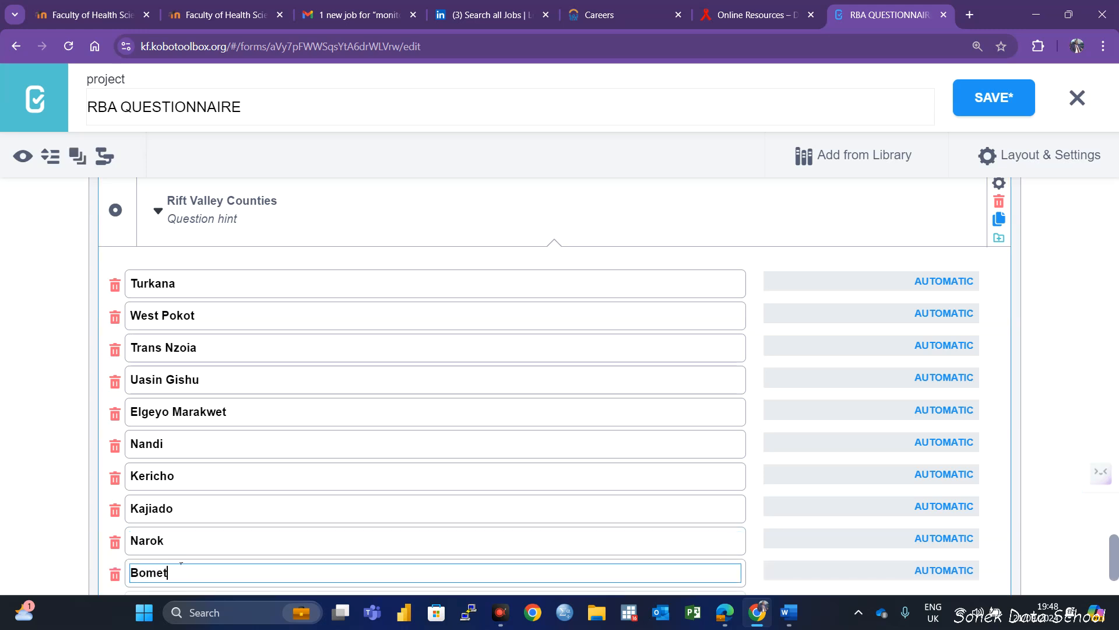
# Add a skip logic condition so Rift Valley Counties displays only when Province = Rift Valley, and save the form
pyautogui.click(1000, 181)
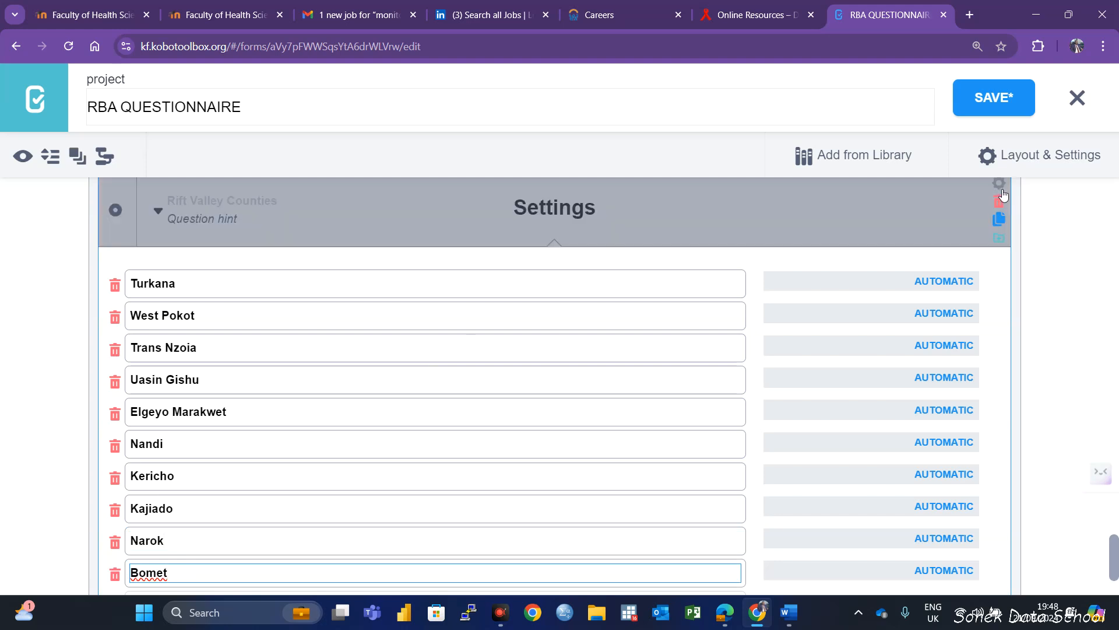
pyautogui.click(120, 330)
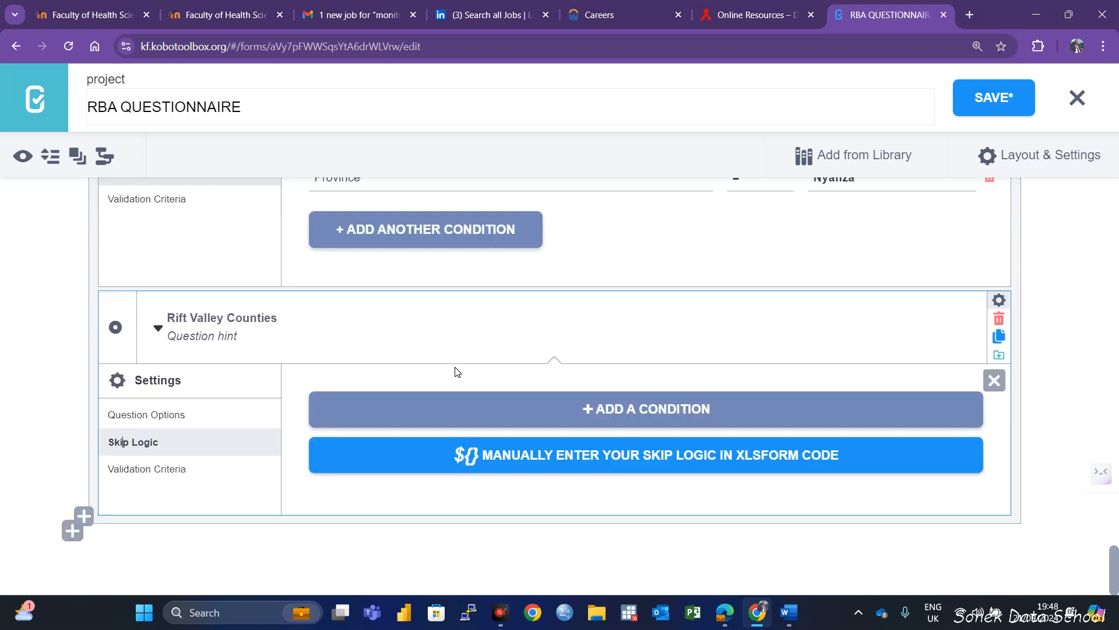
pyautogui.click(510, 408)
pyautogui.click(358, 460)
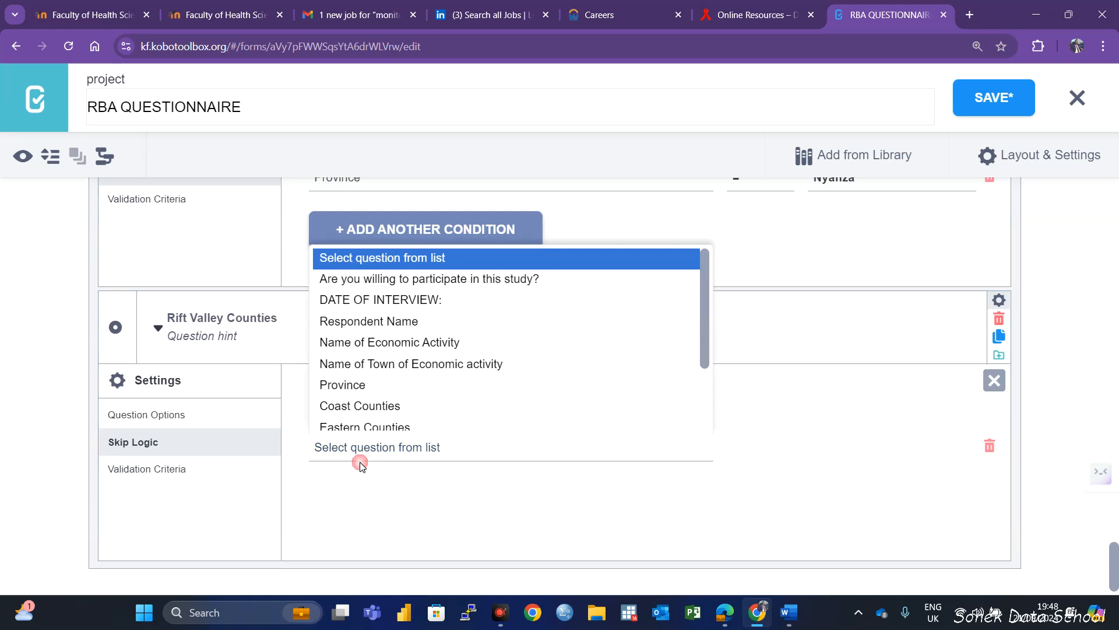
pyautogui.click(349, 386)
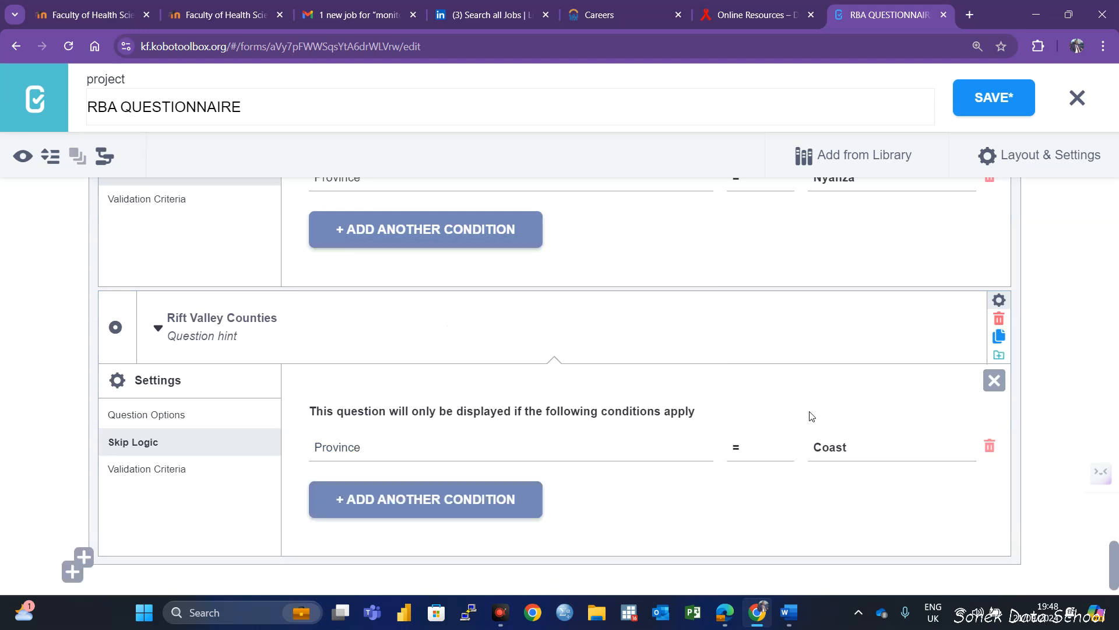
pyautogui.click(824, 446)
pyautogui.click(848, 396)
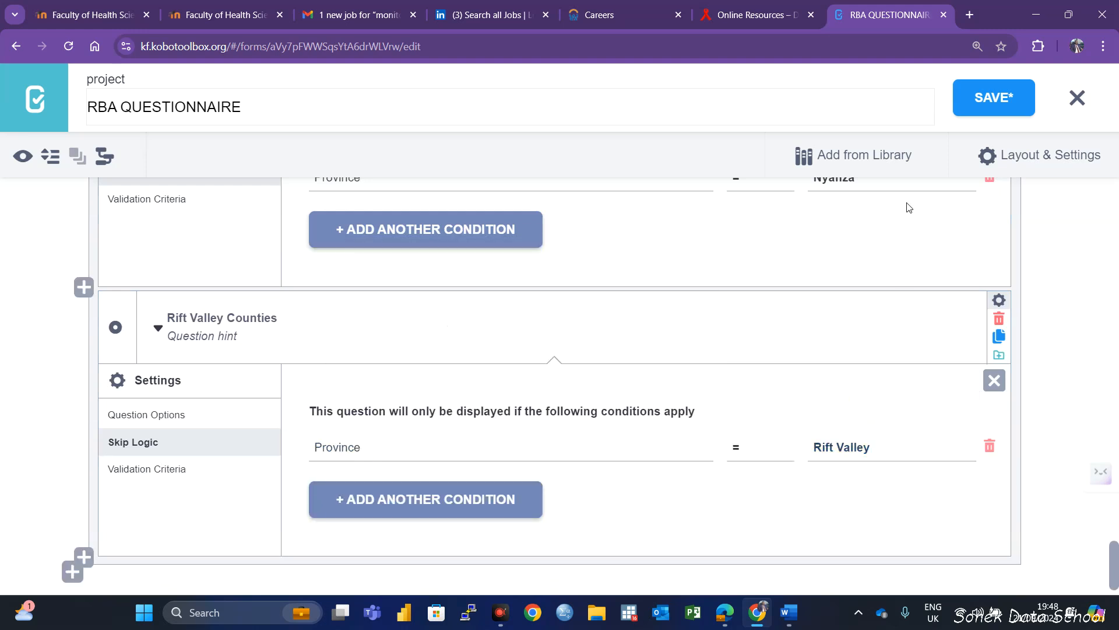
pyautogui.click(991, 101)
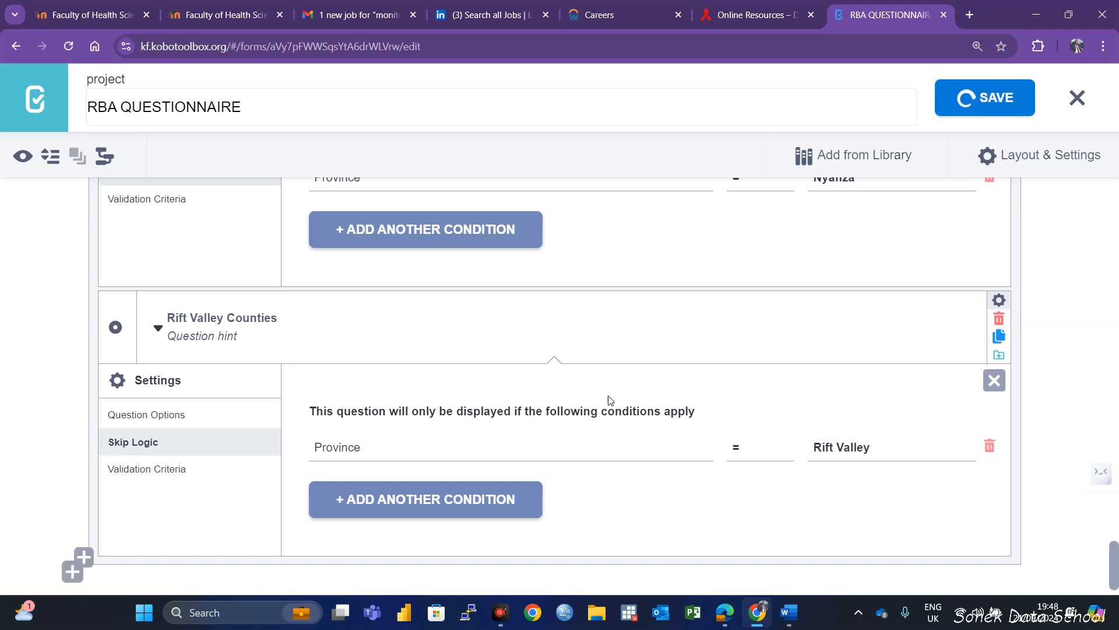
# Add a Select One question titled Nairobi below Rift Valley Counties inside the STUDY LOCATION group
pyautogui.scroll(-1, 525, 419)
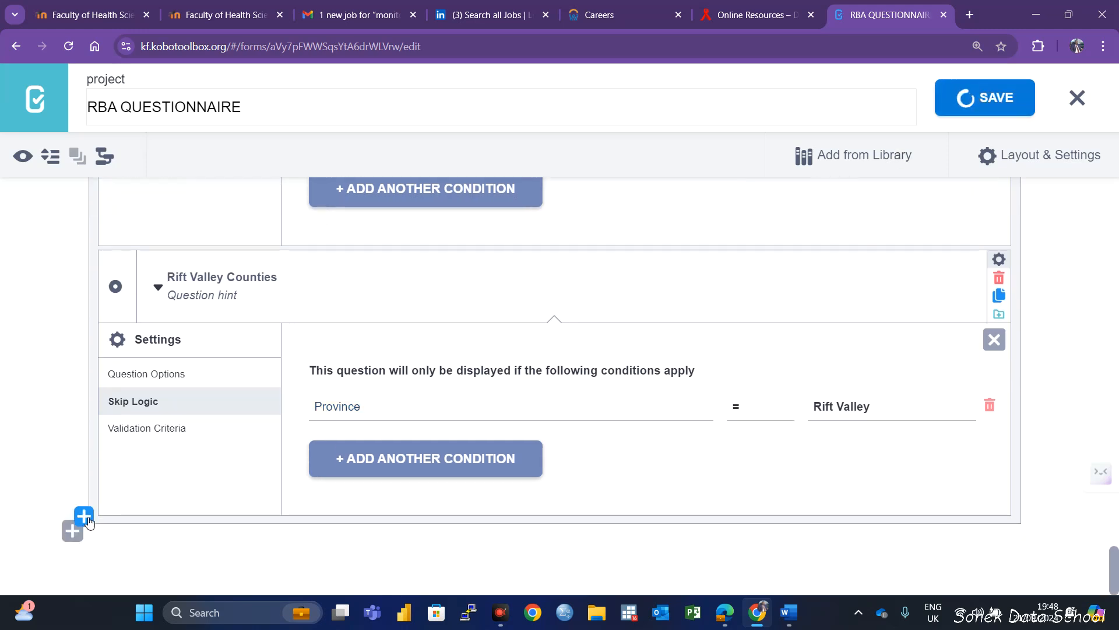
pyautogui.click(83, 519)
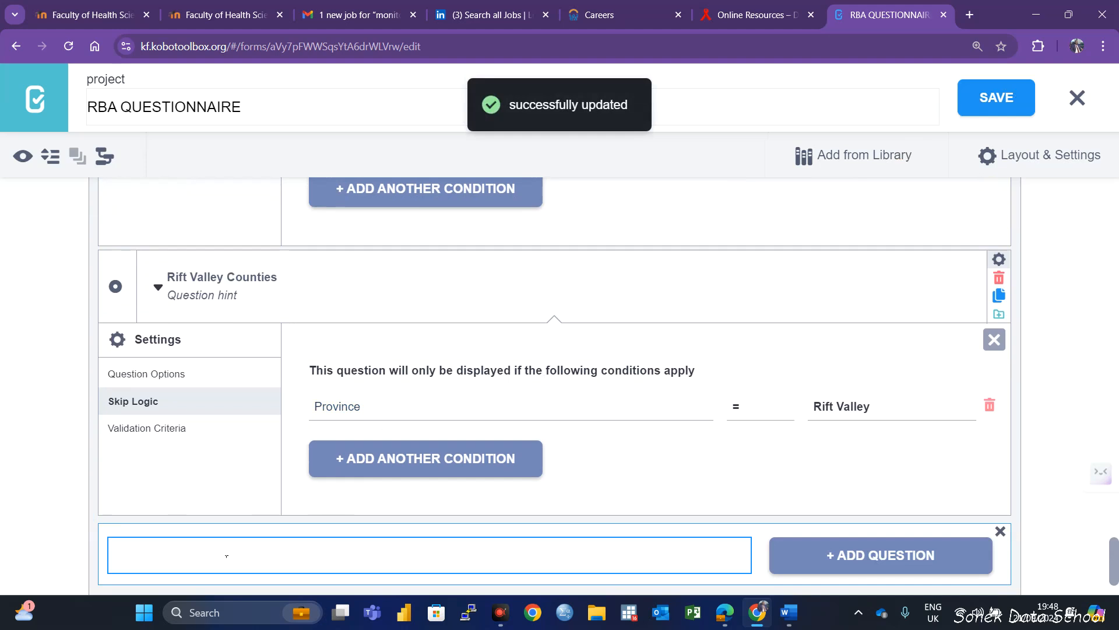
pyautogui.write('Narirobi')
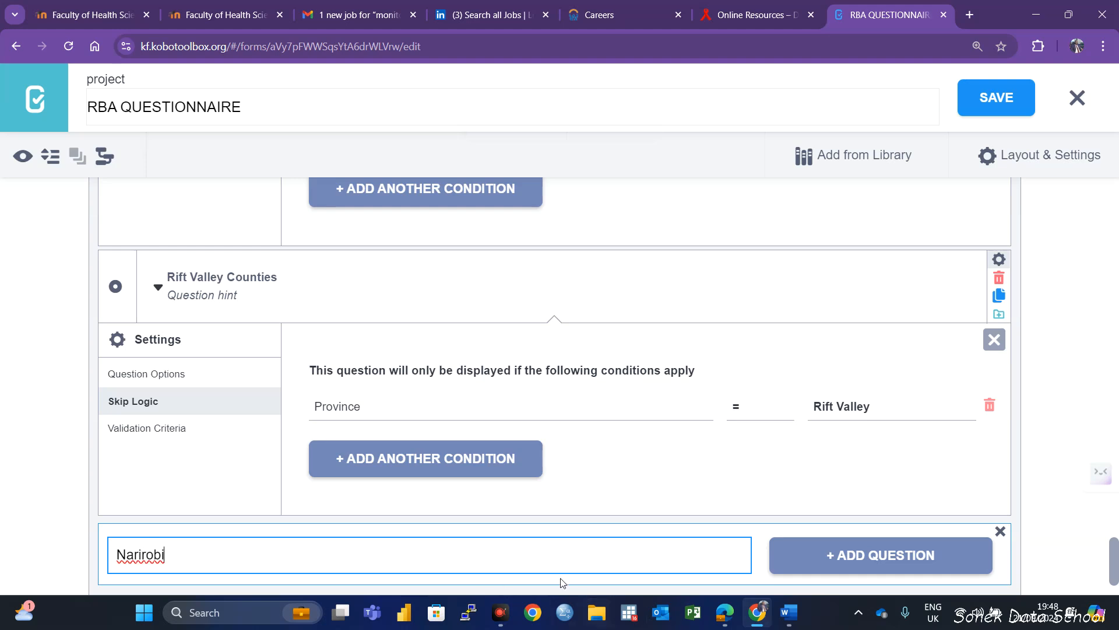
pyautogui.click(140, 553)
pyautogui.press('BackSpace')
pyautogui.click(847, 555)
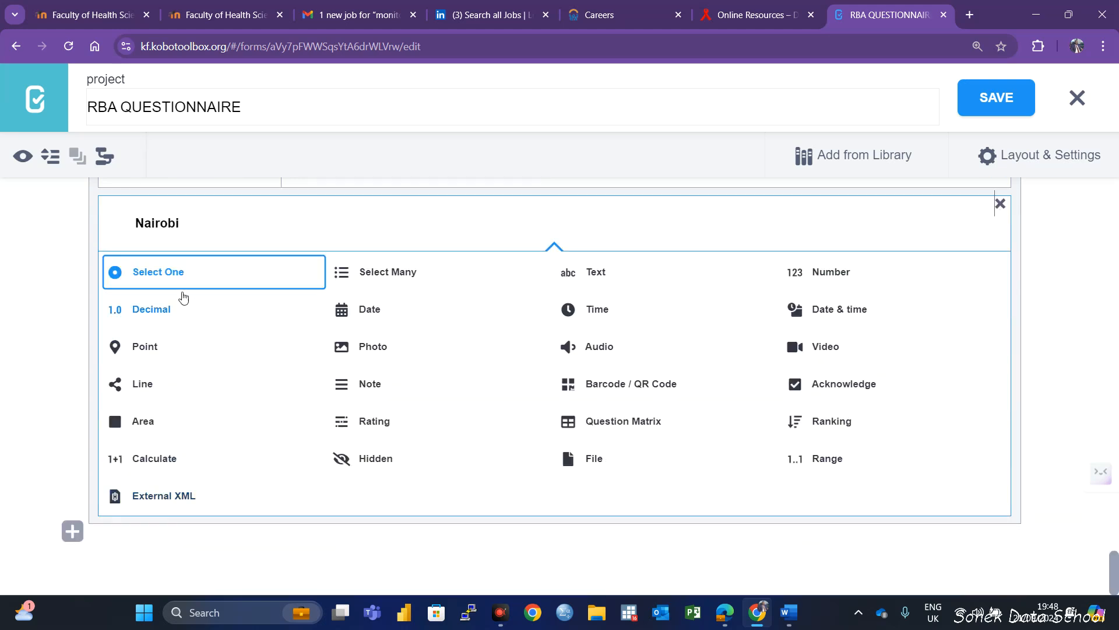
pyautogui.click(187, 275)
# Enter Nairobi as the first response option of the Nairobi question and delete the unused second option
pyautogui.click(196, 446)
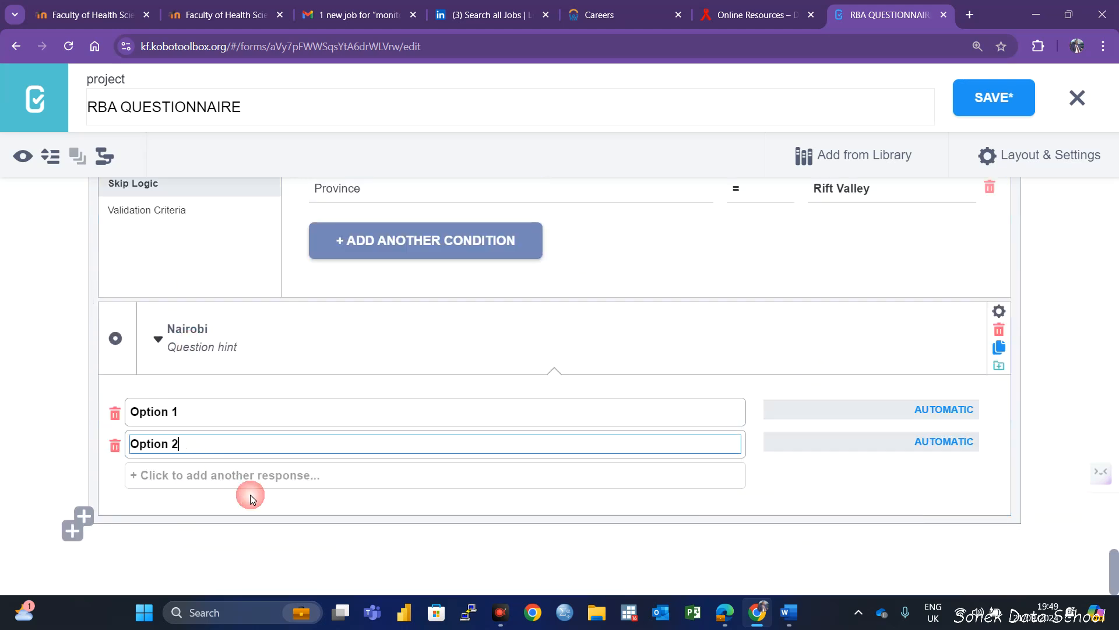
pyautogui.click(239, 412)
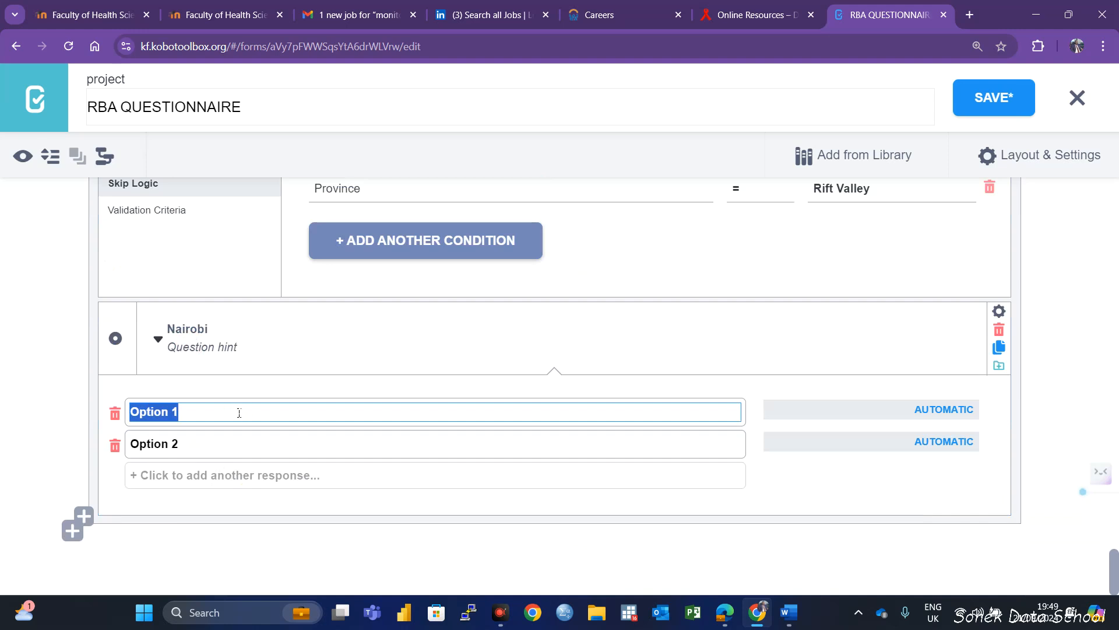
pyautogui.write('Nairobi')
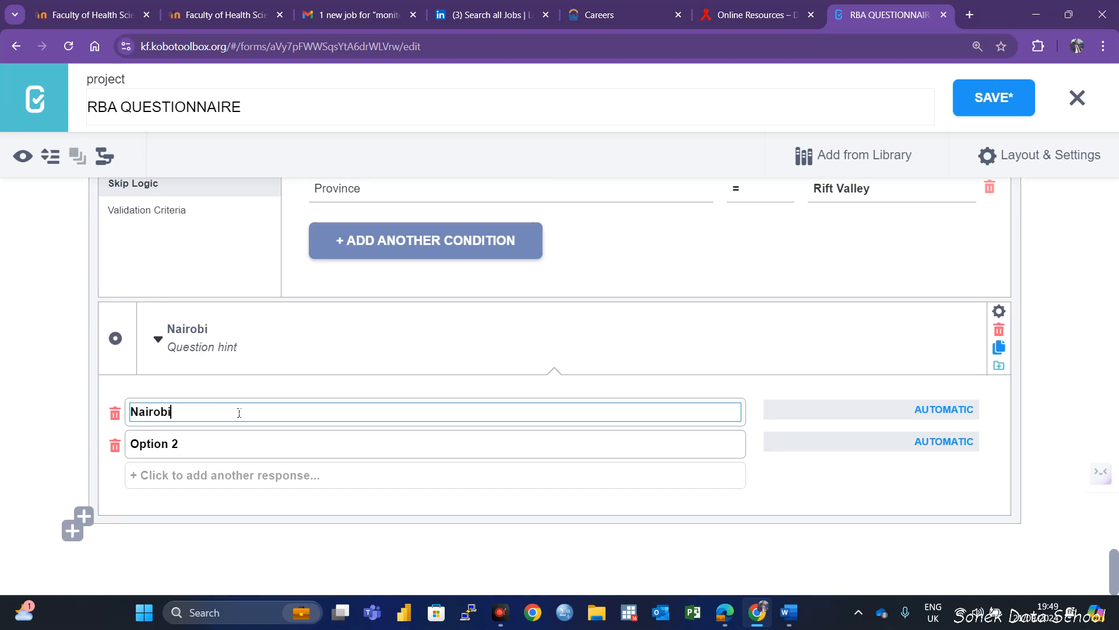
pyautogui.click(116, 447)
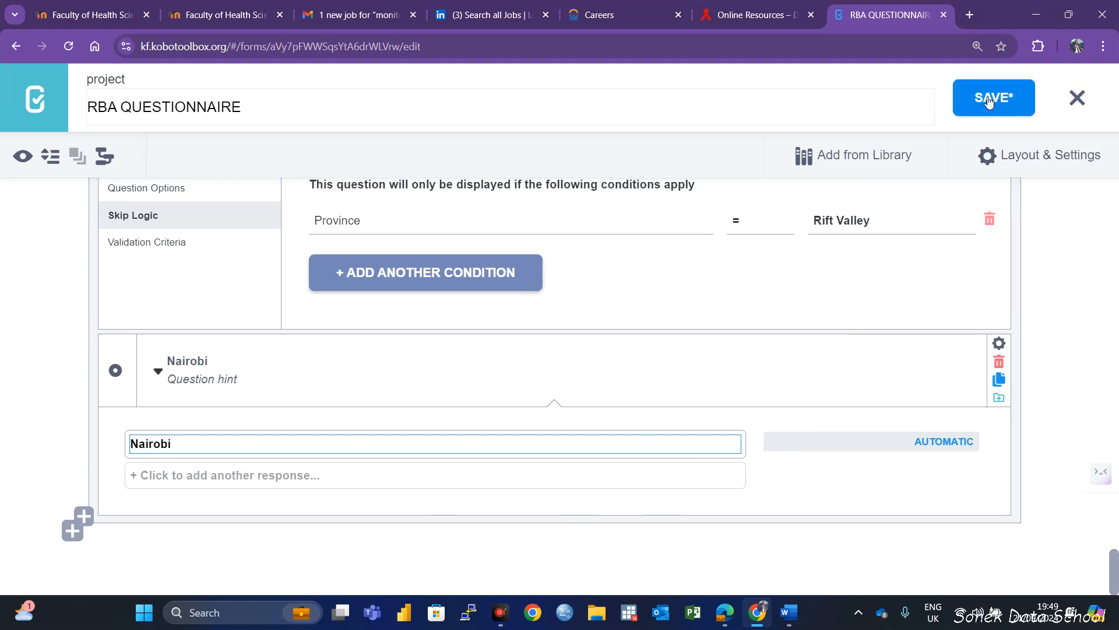
# Add a skip logic condition so the Nairobi question displays only when Province = Nairobi, and save the form
pyautogui.click(999, 343)
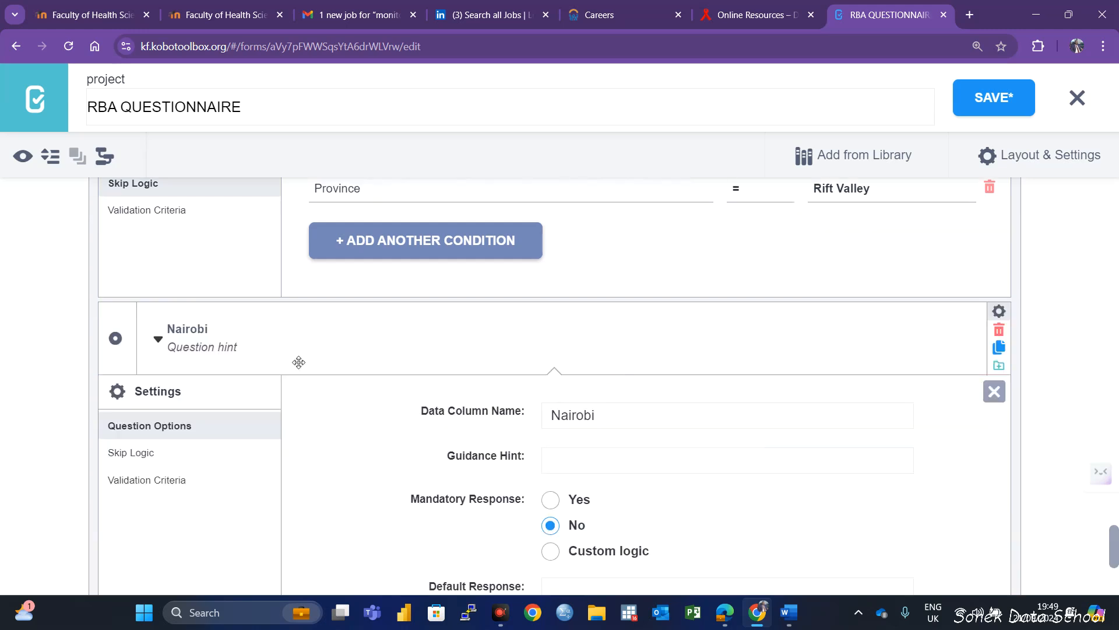
pyautogui.click(160, 447)
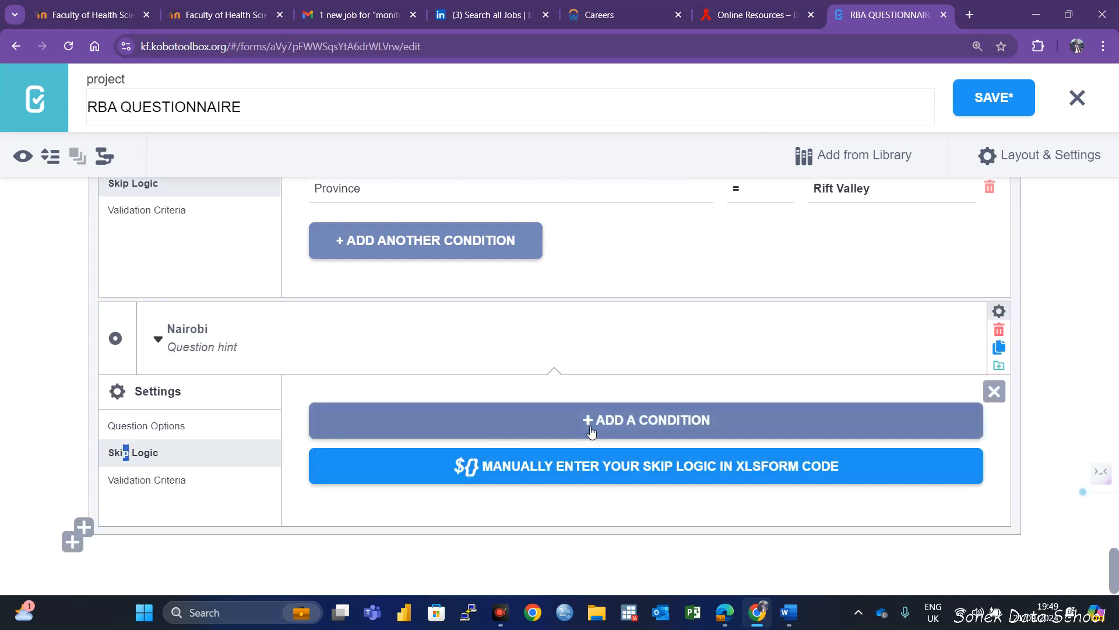
pyautogui.click(452, 428)
pyautogui.click(361, 461)
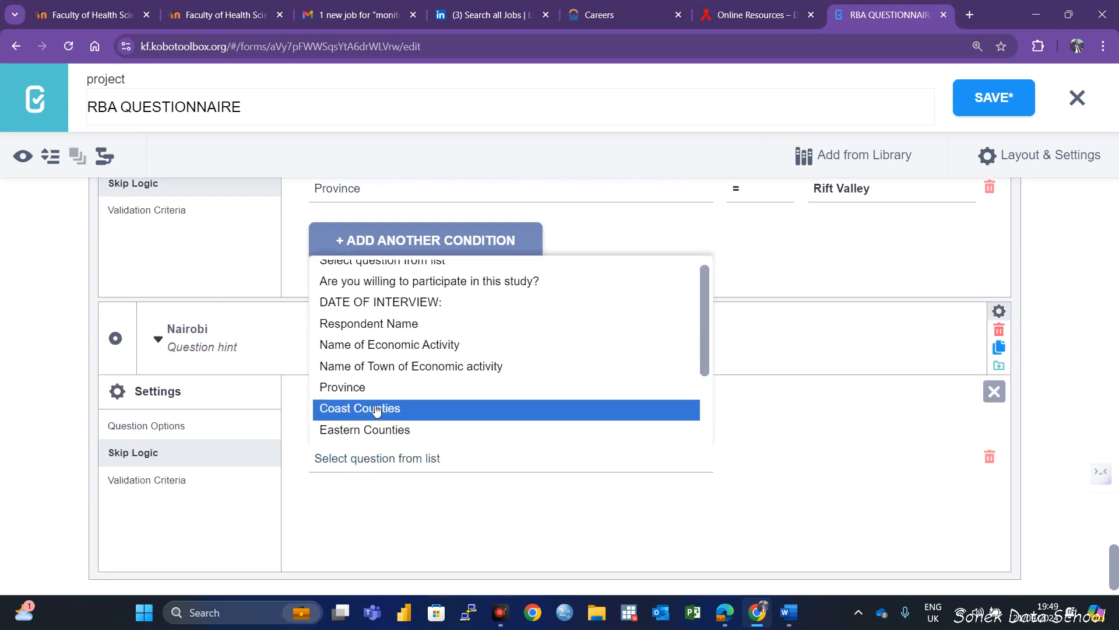
pyautogui.click(350, 388)
pyautogui.click(827, 460)
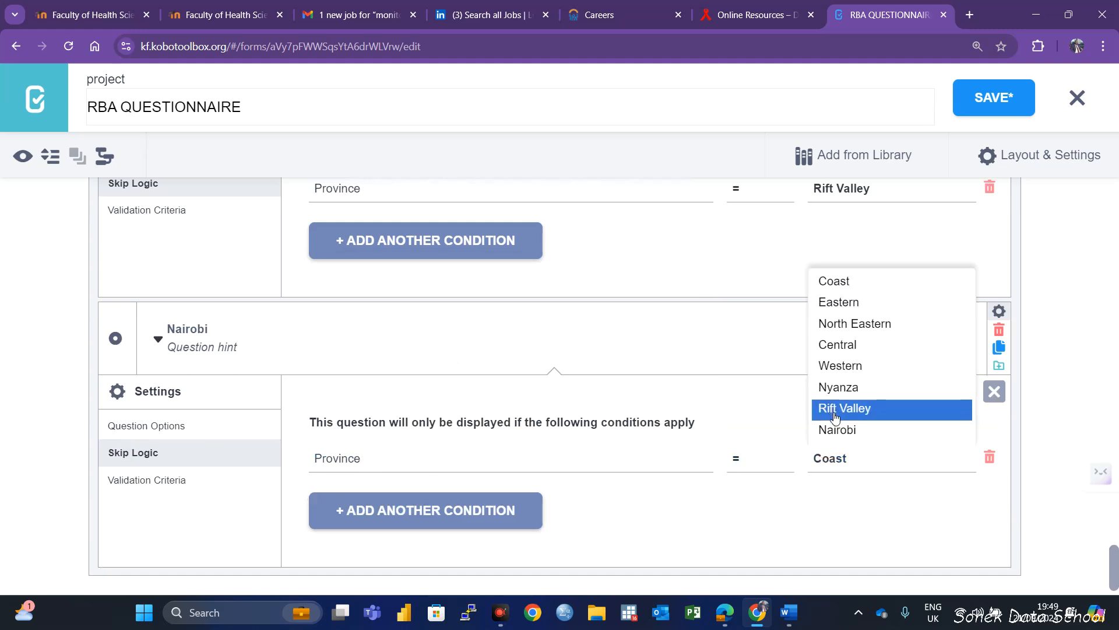
pyautogui.click(837, 429)
pyautogui.click(1019, 97)
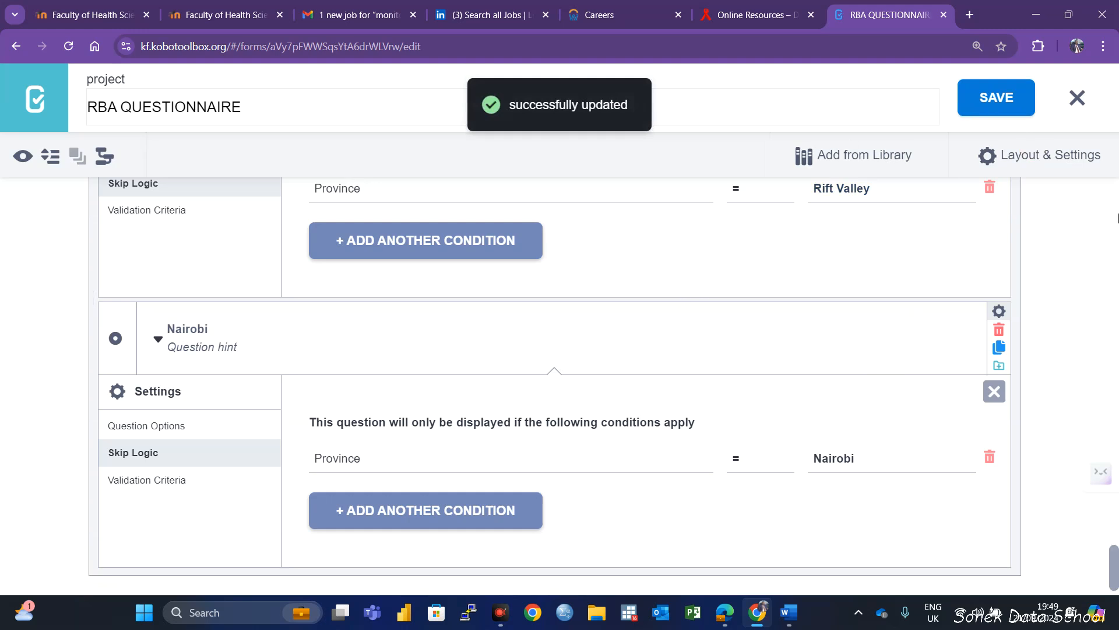
# Preview the form and answer Yes to the study participation question to test the consent skip logic
pyautogui.scroll(5, 532, 315)
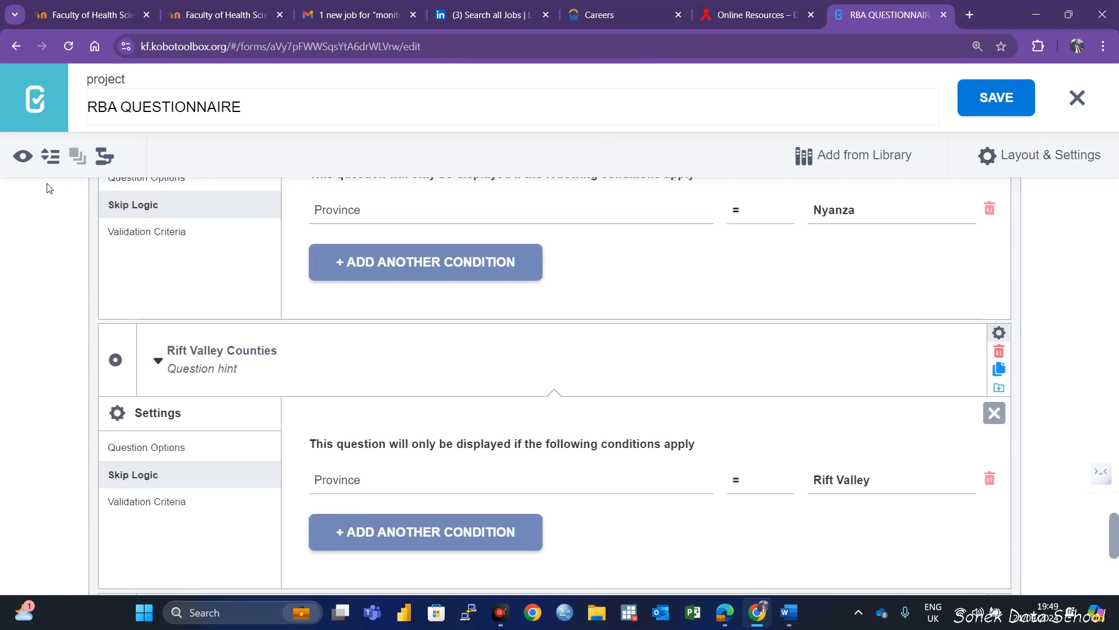
pyautogui.click(21, 157)
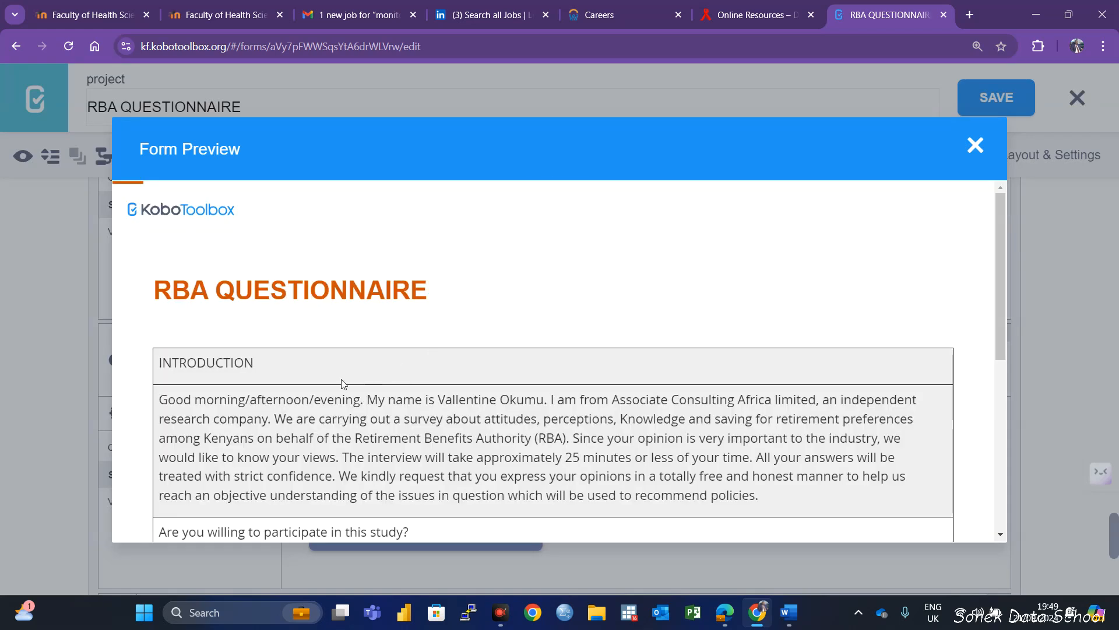
pyautogui.scroll(-6, 275, 405)
pyautogui.scroll(1, 221, 382)
pyautogui.scroll(2, 221, 382)
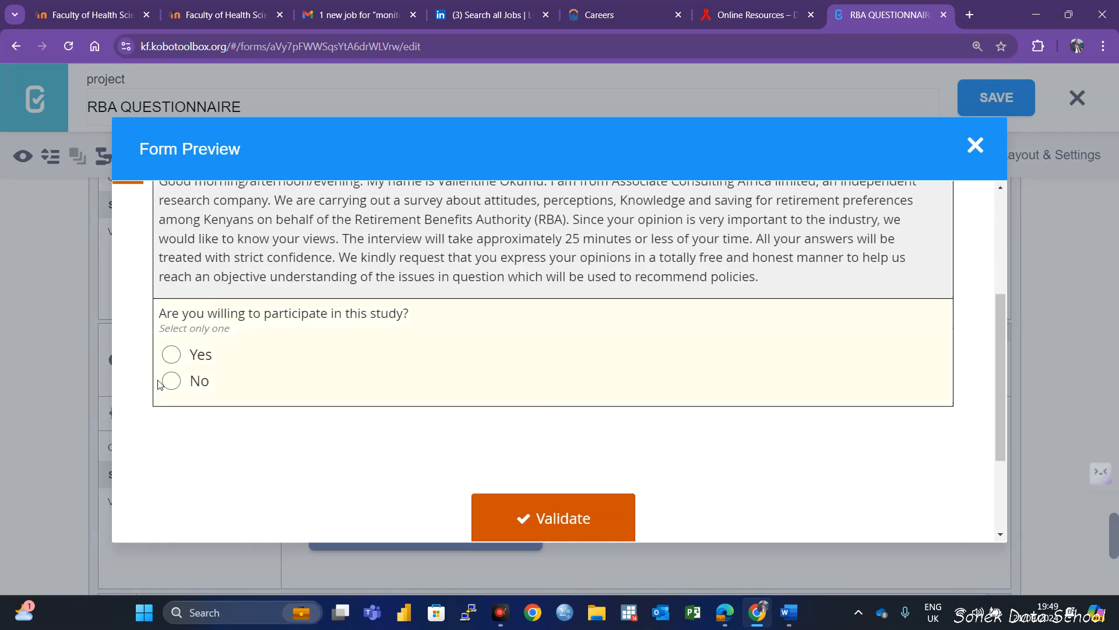
pyautogui.click(174, 352)
pyautogui.scroll(-3, 414, 364)
pyautogui.scroll(4, 414, 365)
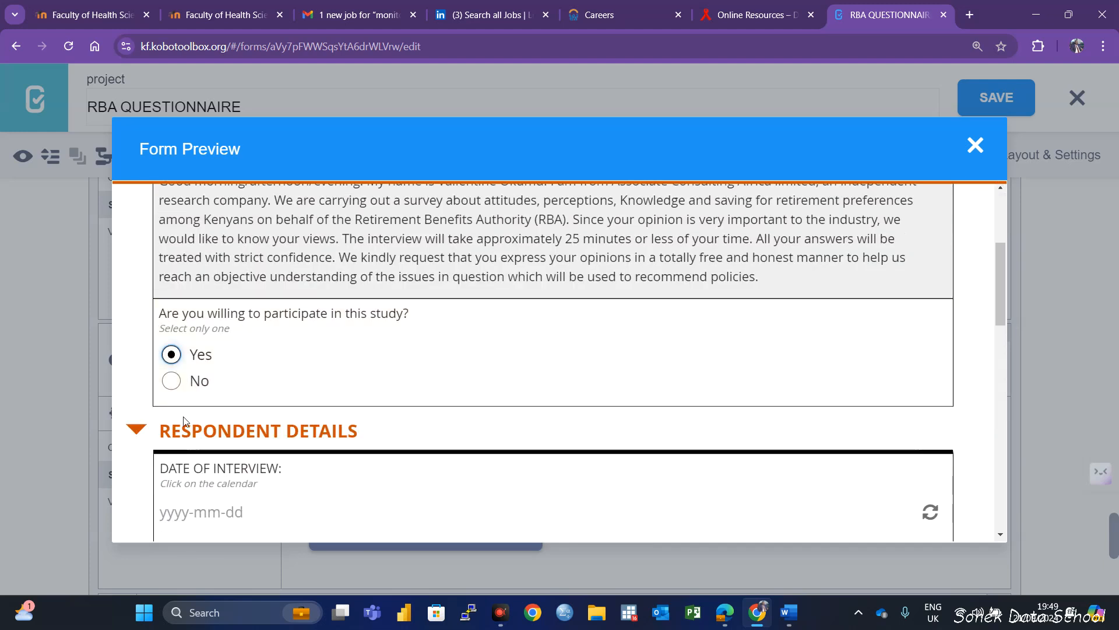
# Choose Coast as the Province in the preview's STUDY LOCATION group and check which county question follows
pyautogui.scroll(-8, 419, 438)
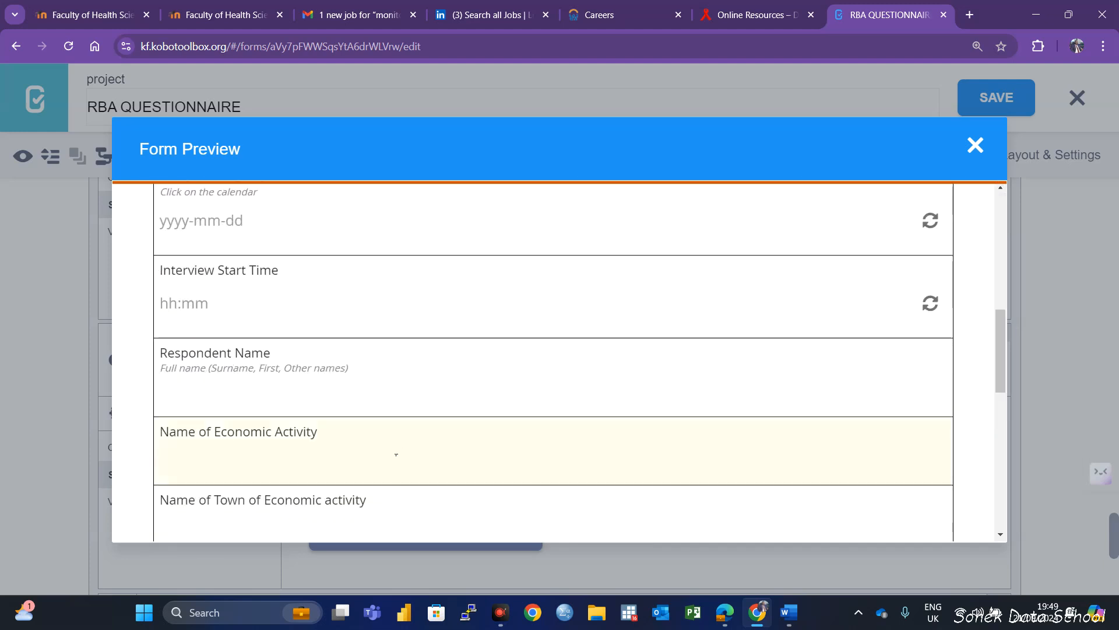
pyautogui.scroll(-5, 425, 352)
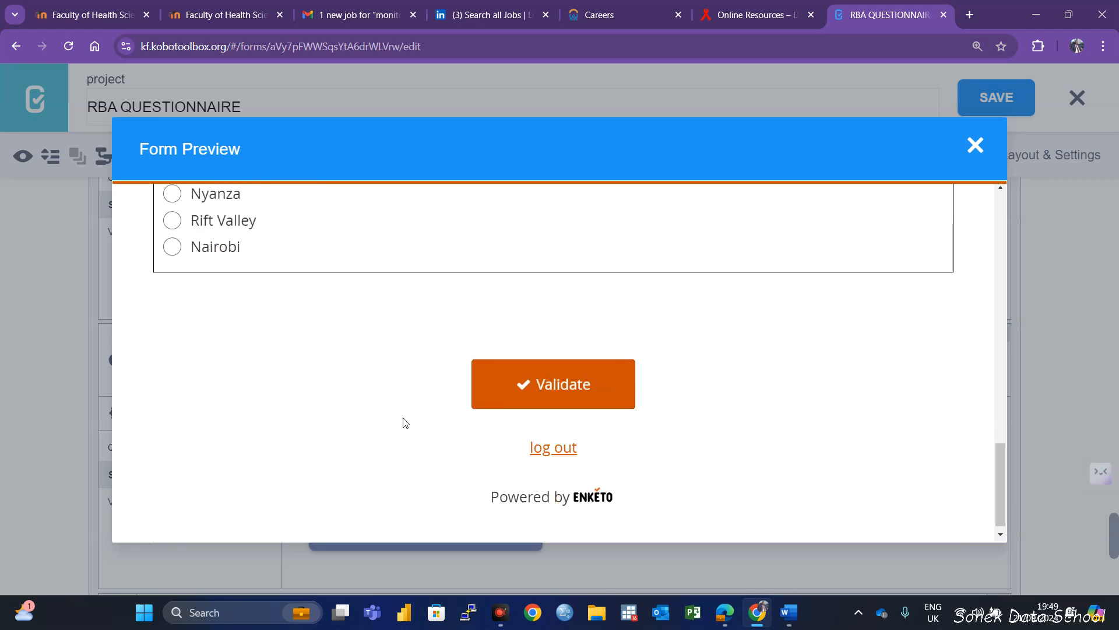
pyautogui.scroll(3, 283, 388)
pyautogui.scroll(3, 293, 373)
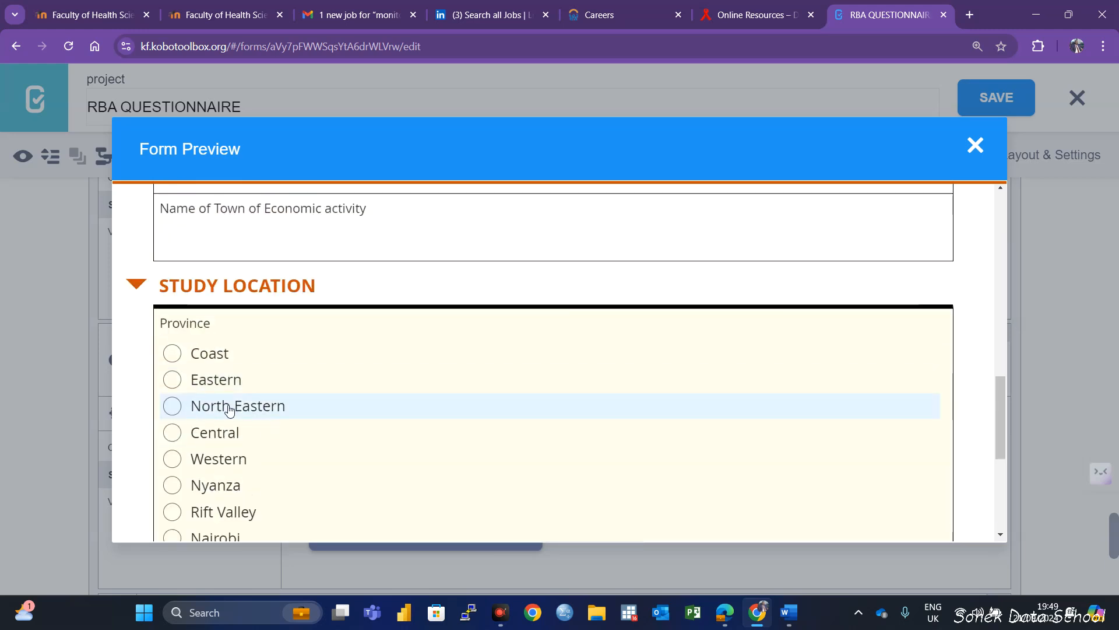
pyautogui.click(173, 353)
pyautogui.scroll(-3, 532, 507)
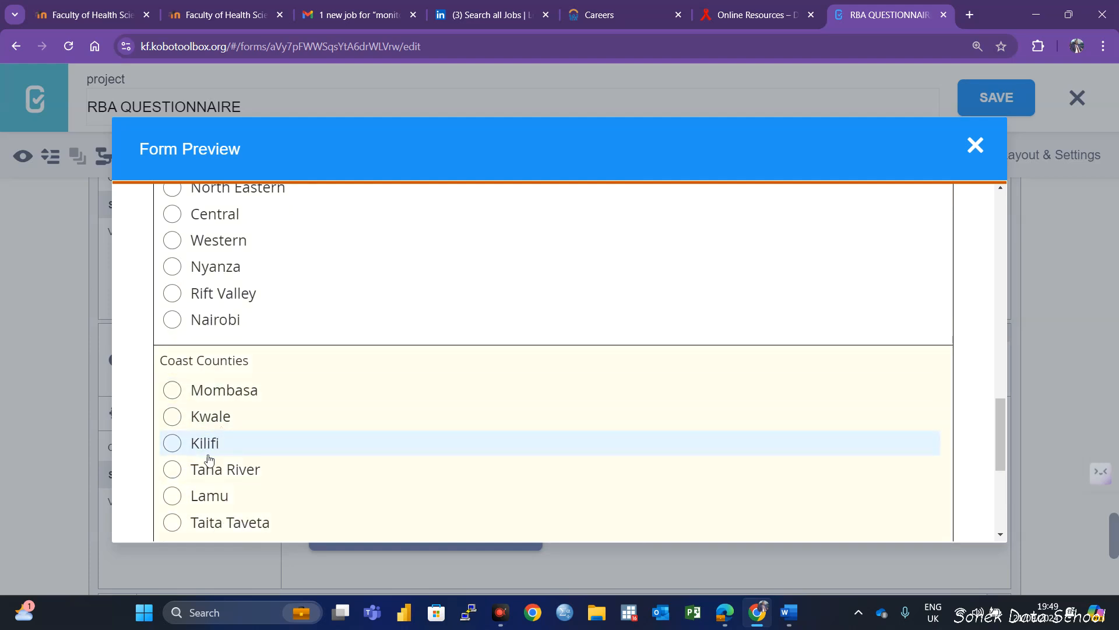
# Test the Province skip logic in the preview with Eastern and with Western, checking the county list for each
pyautogui.scroll(3, 205, 380)
pyautogui.click(211, 382)
pyautogui.scroll(-5, 263, 519)
pyautogui.scroll(4, 227, 448)
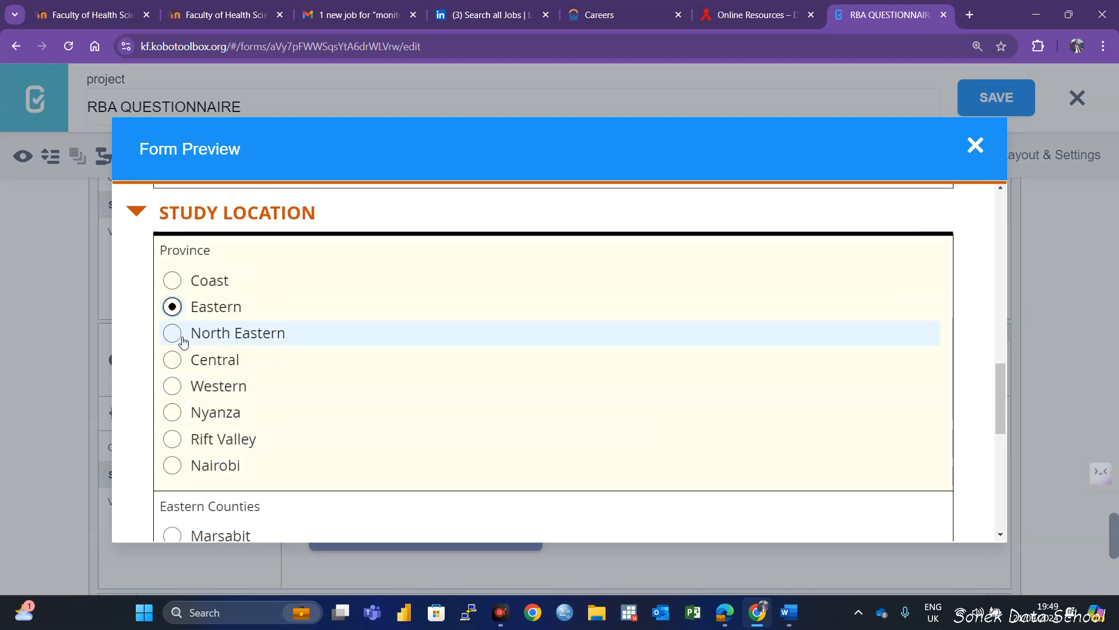
pyautogui.click(209, 385)
pyautogui.scroll(-5, 295, 485)
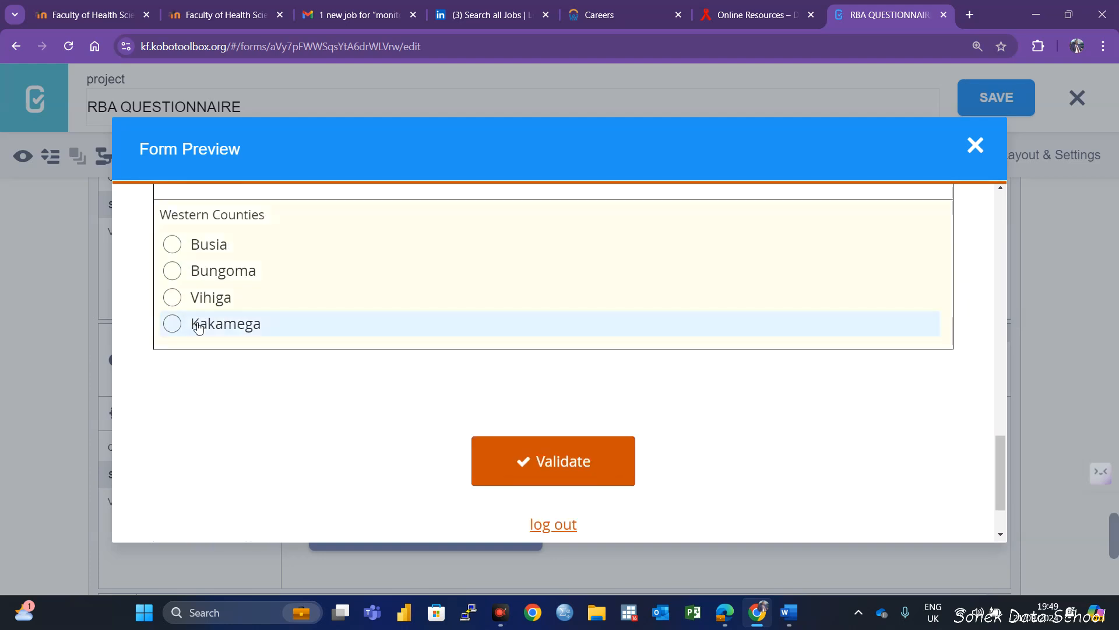
# Choose Nyanza as the Province in the preview, pick Siaya among its counties, and close the preview
pyautogui.scroll(3, 223, 344)
pyautogui.scroll(4, 224, 345)
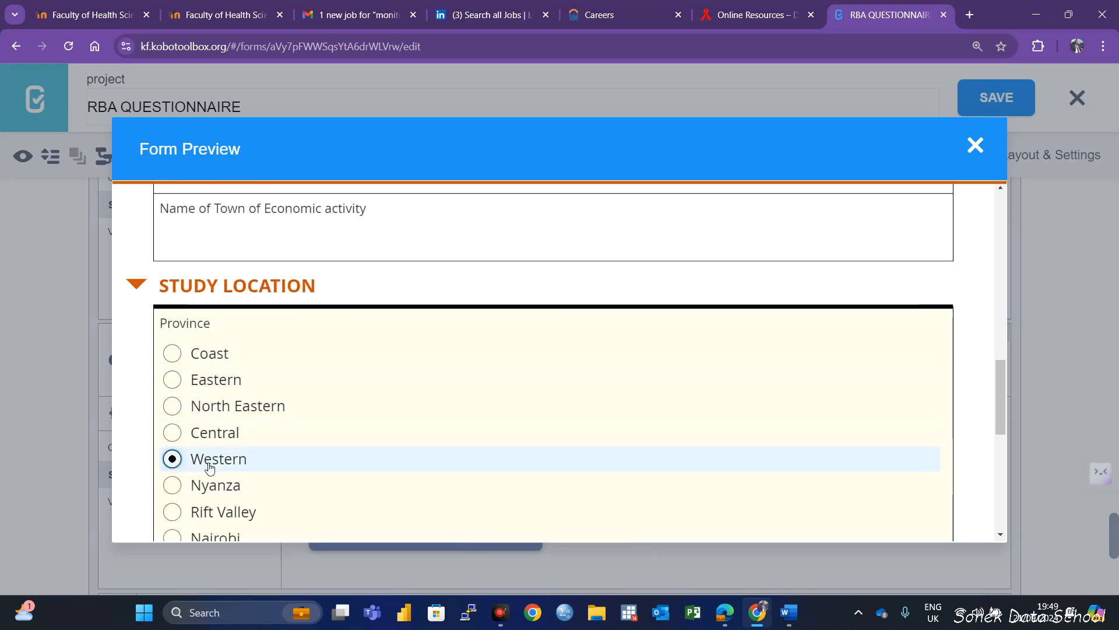
pyautogui.scroll(-1, 205, 460)
pyautogui.click(213, 414)
pyautogui.scroll(-5, 357, 482)
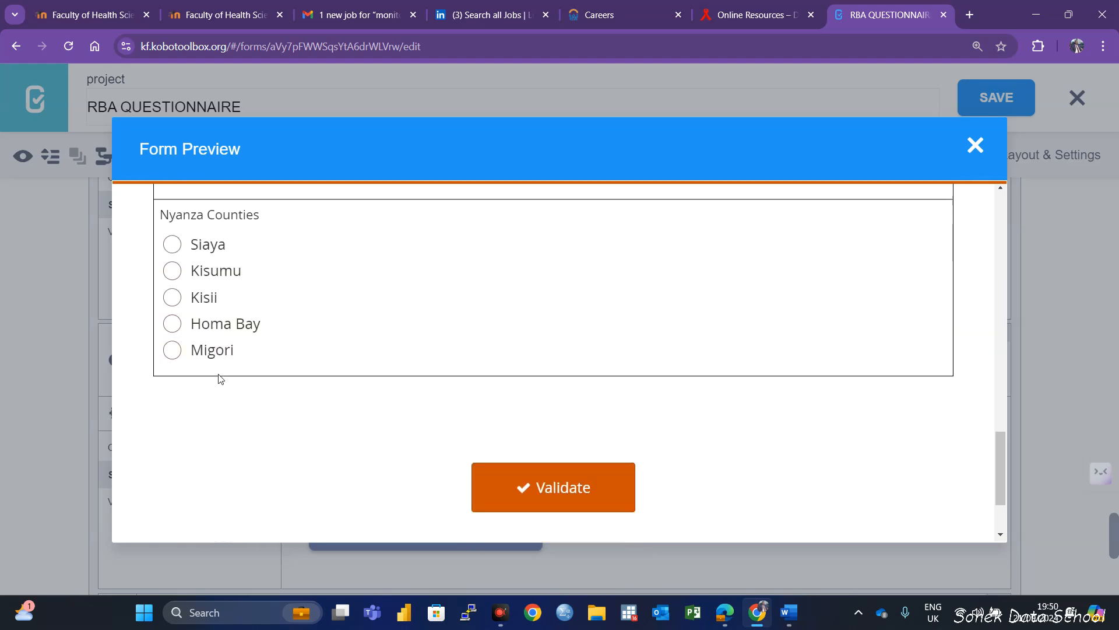
pyautogui.scroll(3, 266, 385)
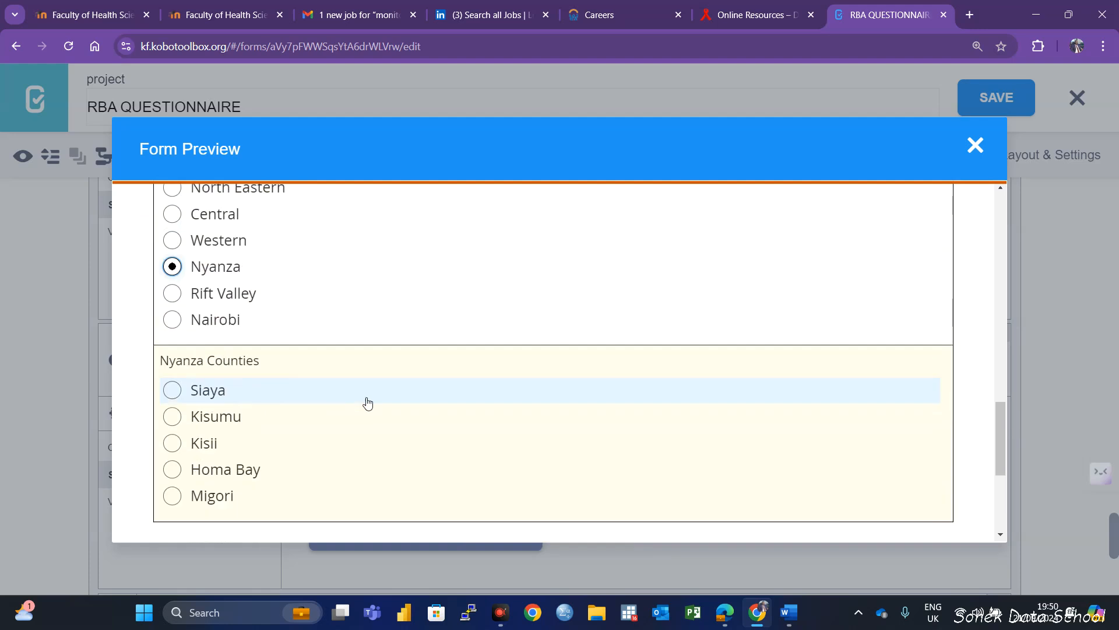
pyautogui.click(187, 391)
pyautogui.scroll(3, 260, 422)
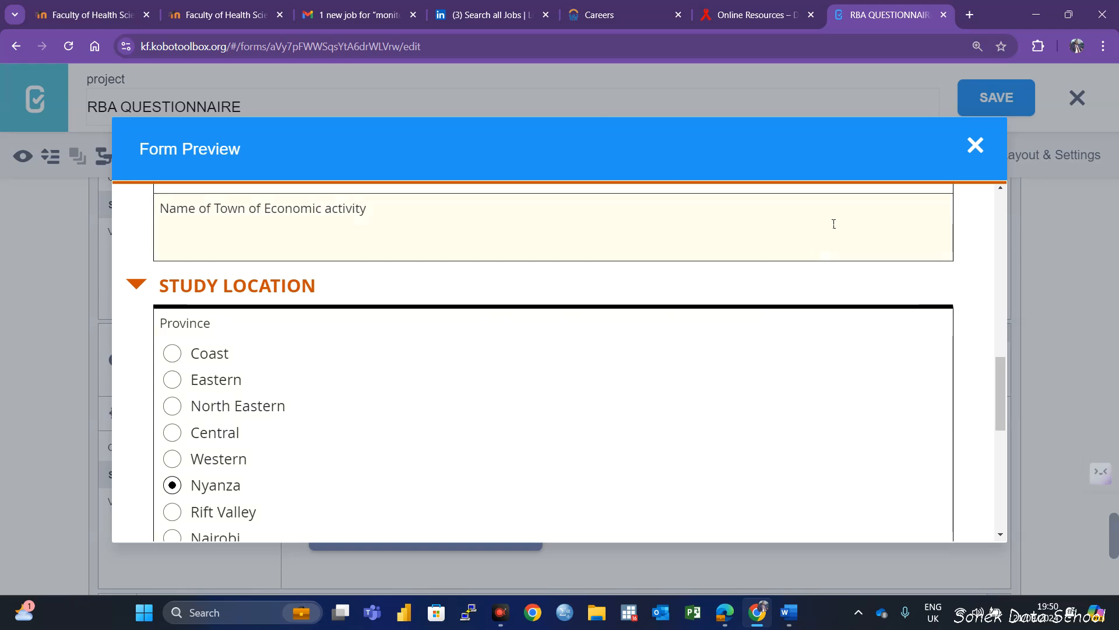
pyautogui.click(975, 148)
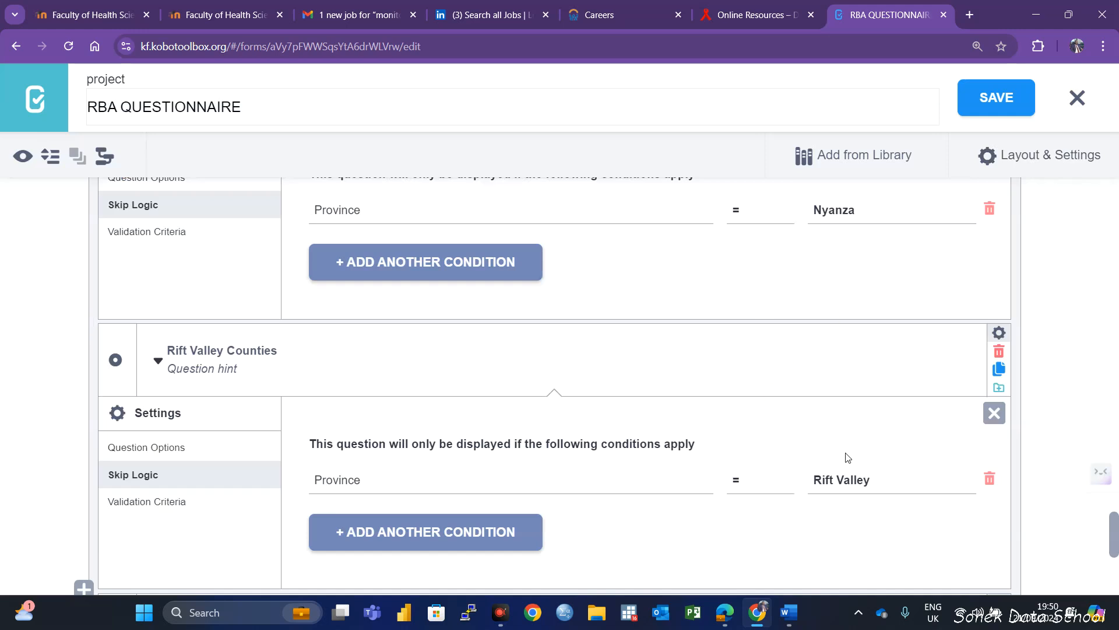